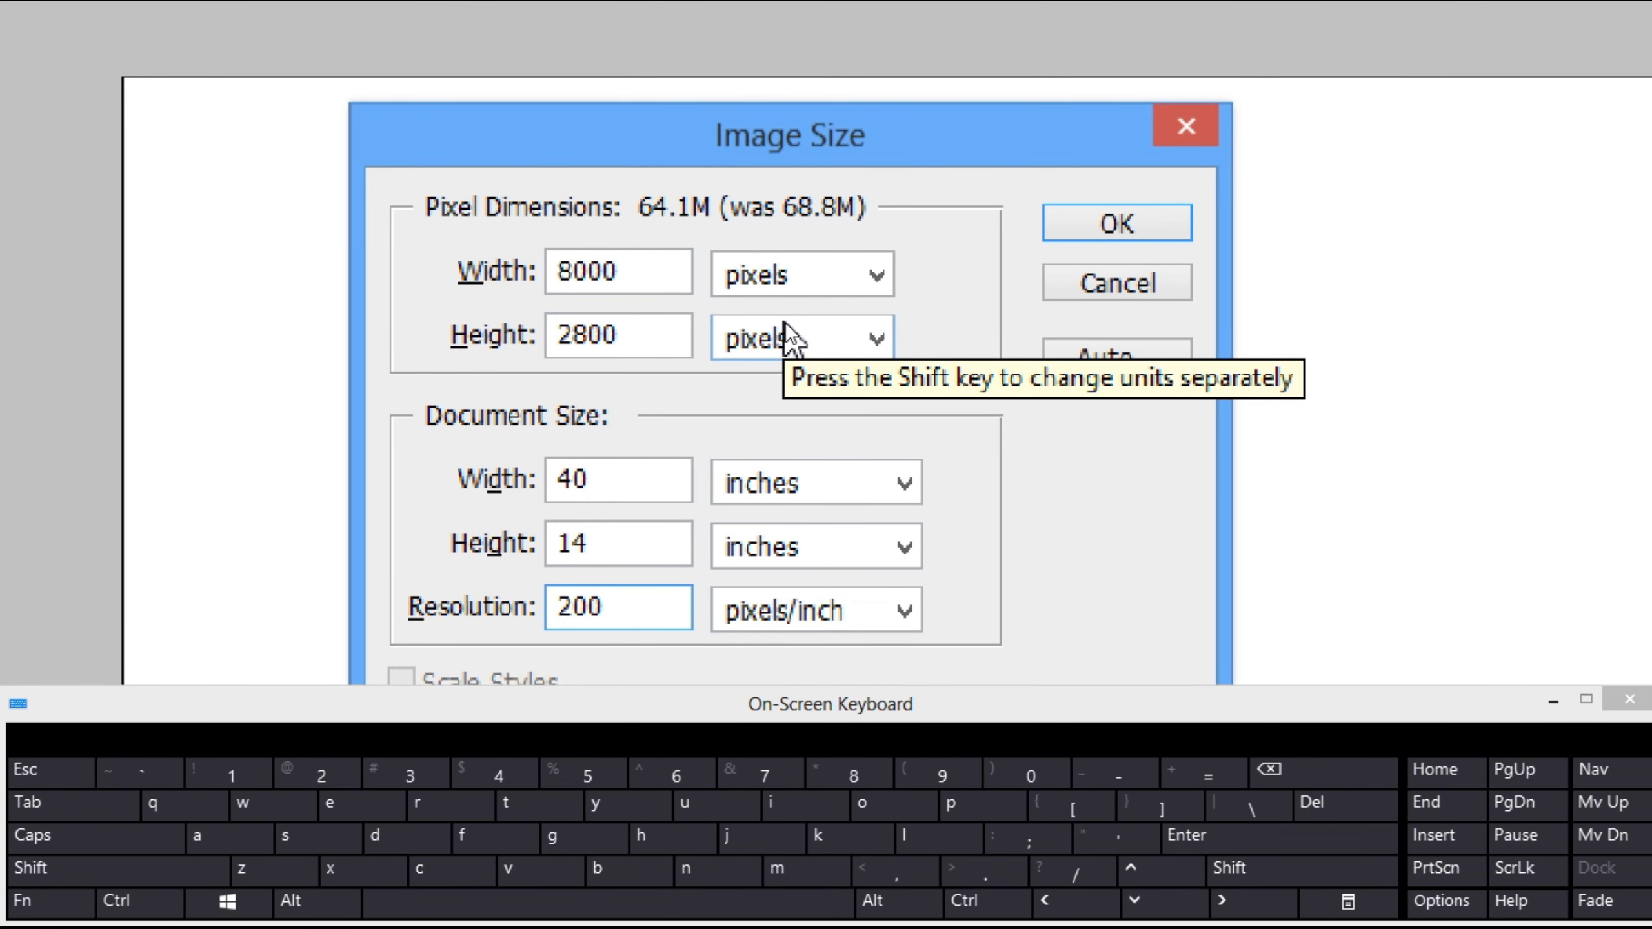
- Apply an image size of 40 by 14 inches at 200 pixels/inch and fit the canvas on screen
key("ctrl+4")
key("Return")
right_click(794, 415)
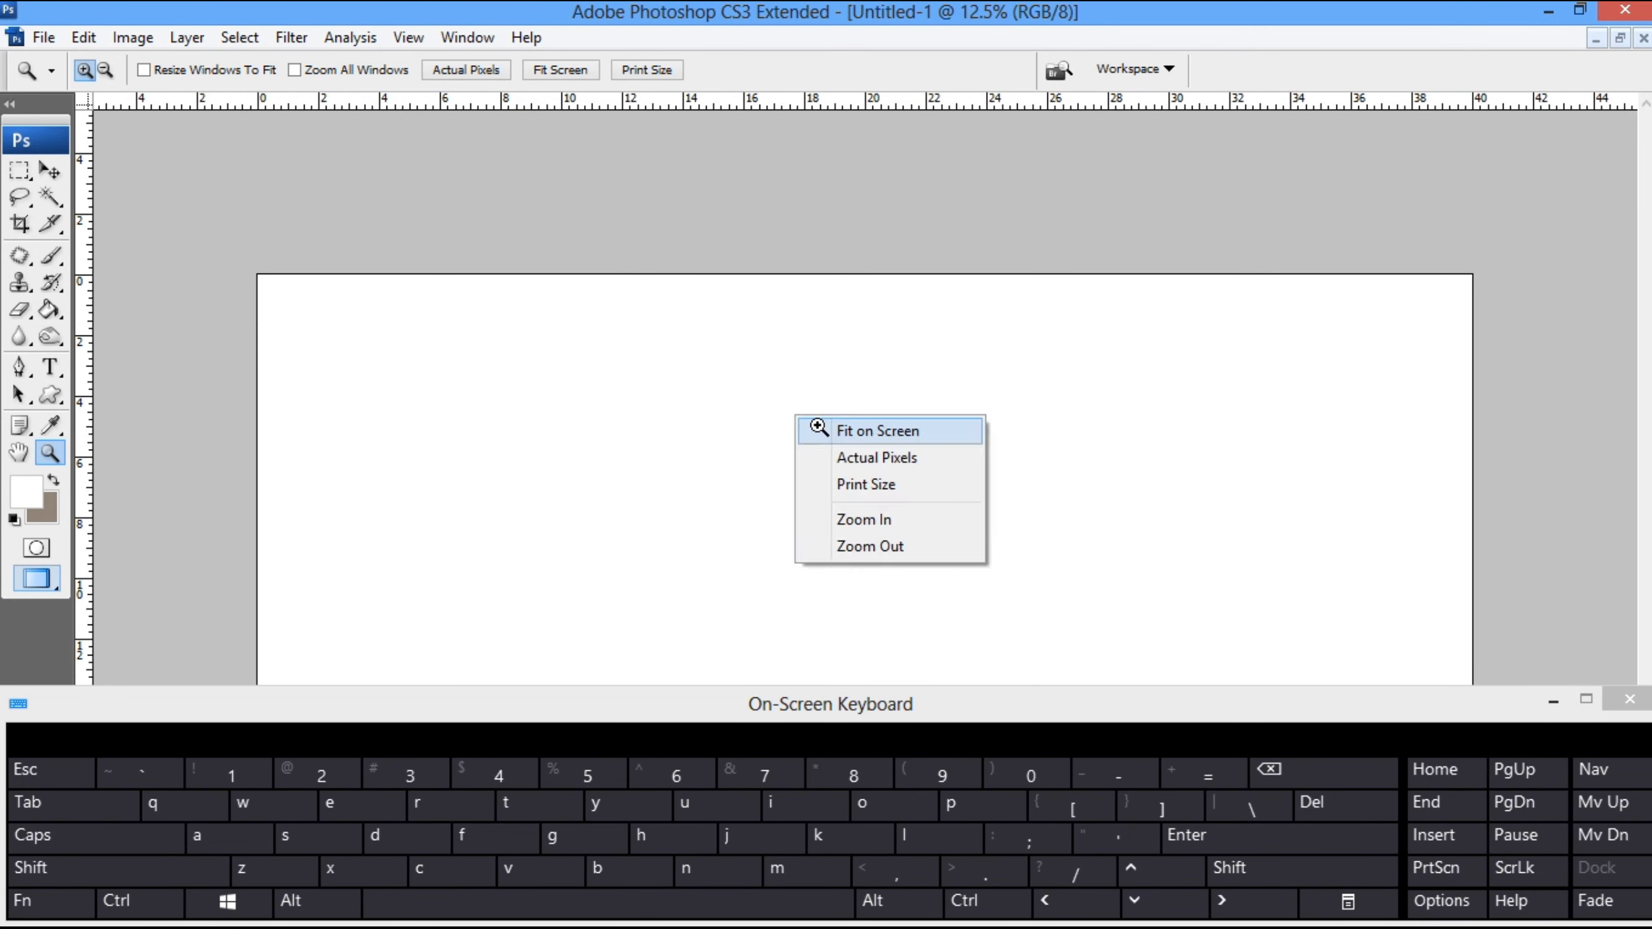
left_click(818, 428)
- Choose a light blue foreground colour and fill the whole canvas with it using the Paint Bucket tool
left_click(33, 504)
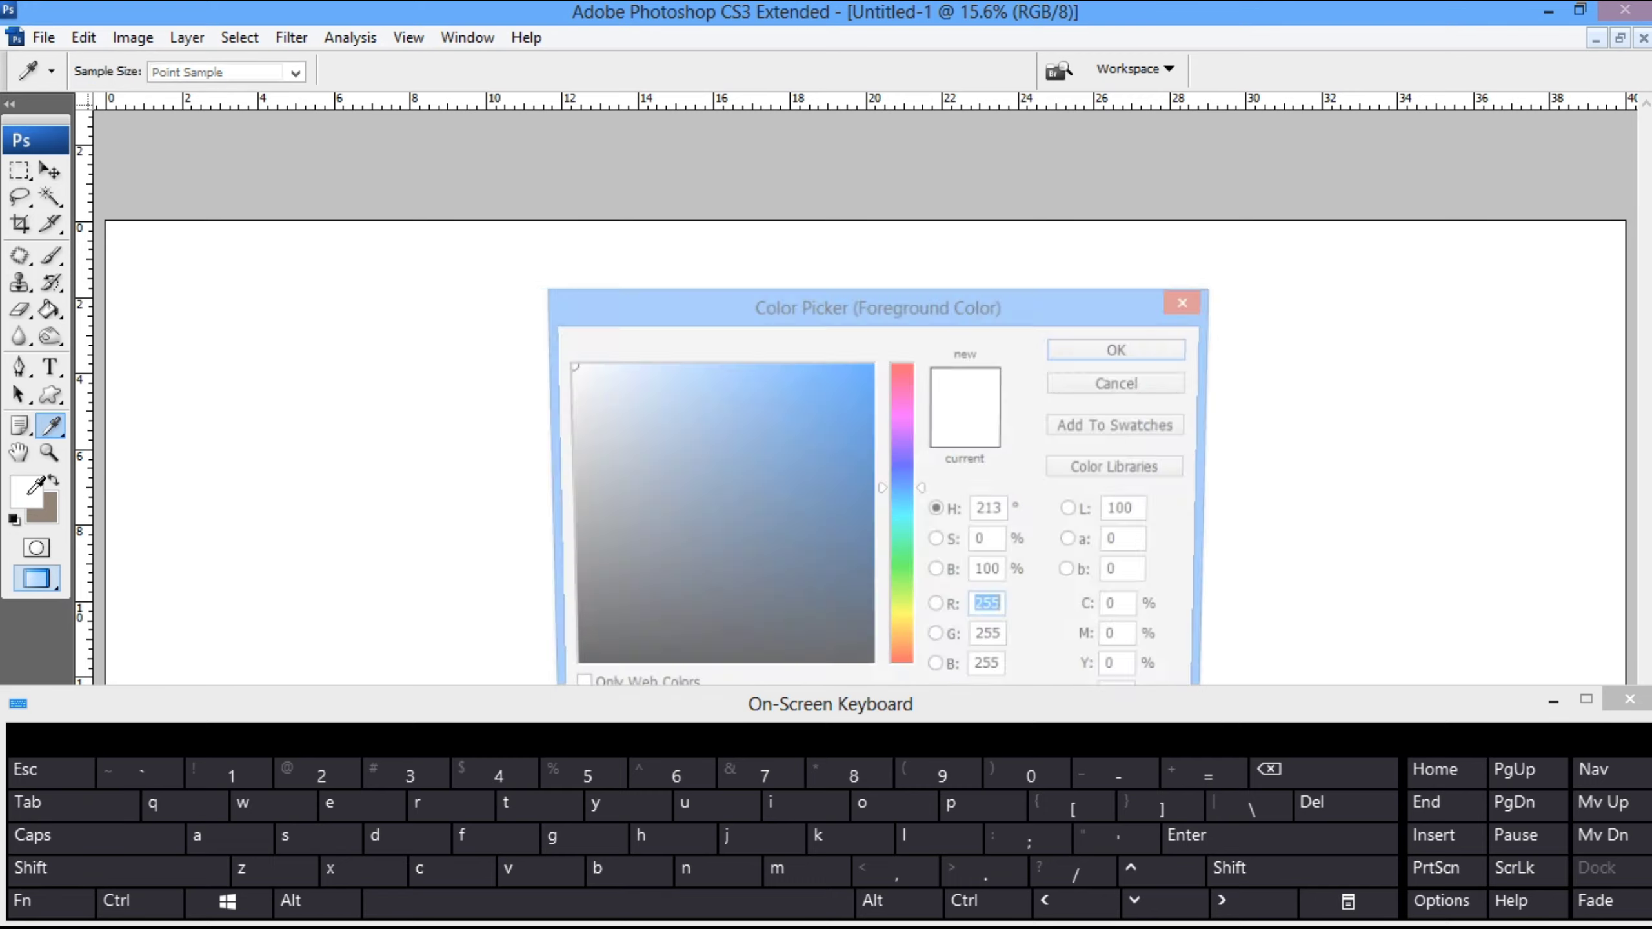
left_click(684, 384)
left_click(1085, 355)
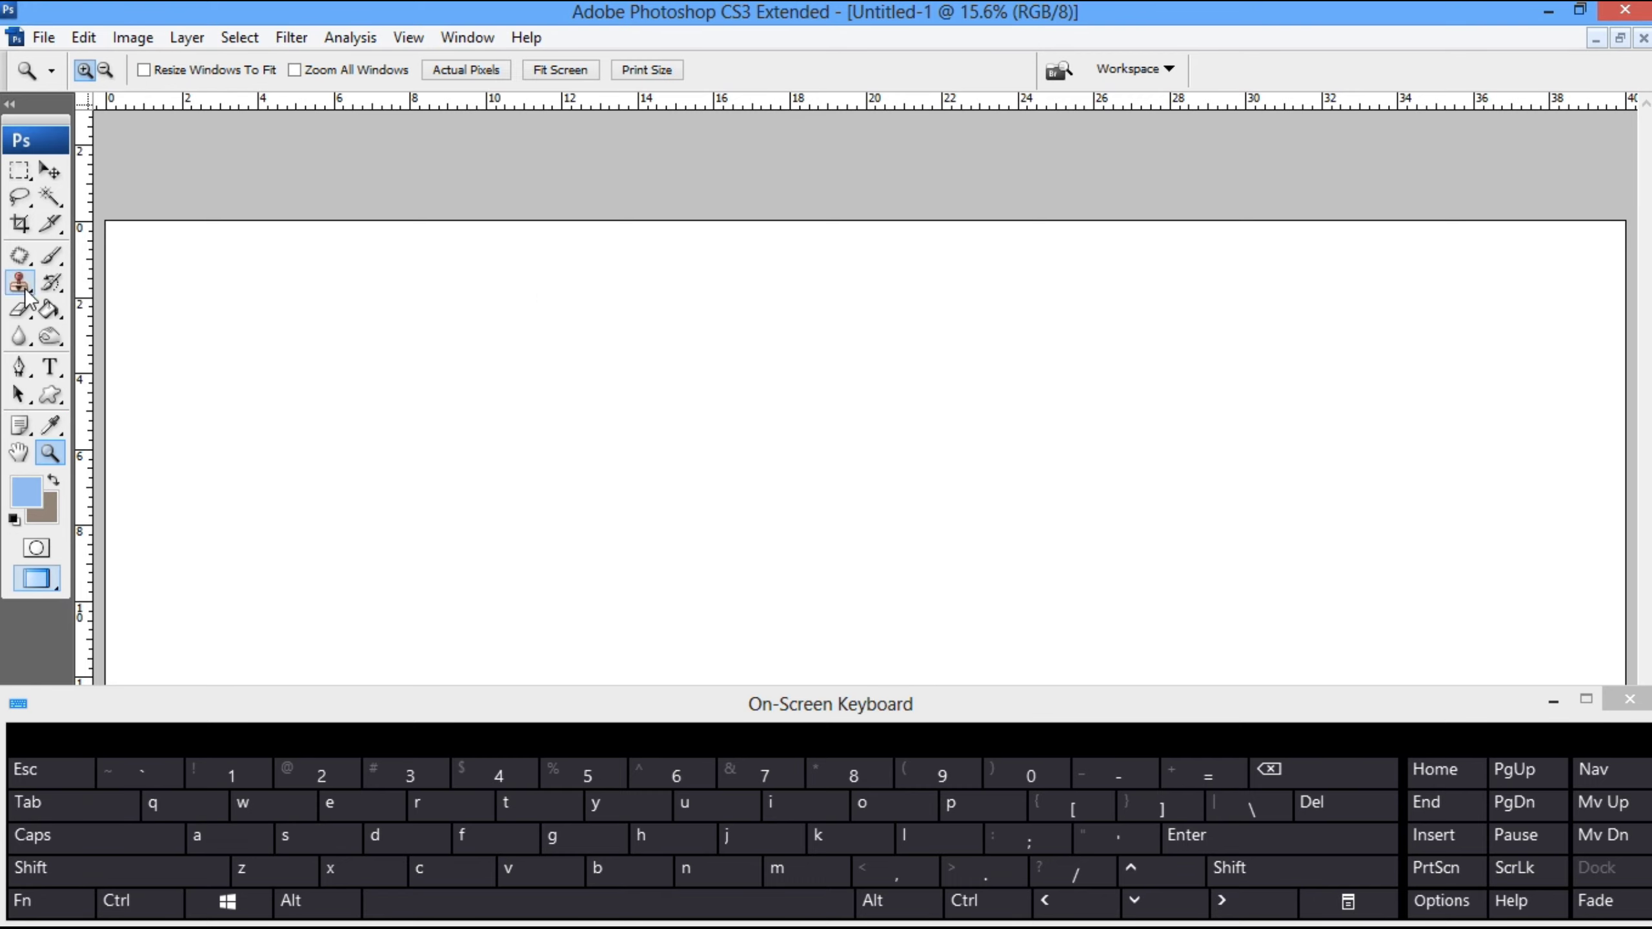
left_click(50, 312)
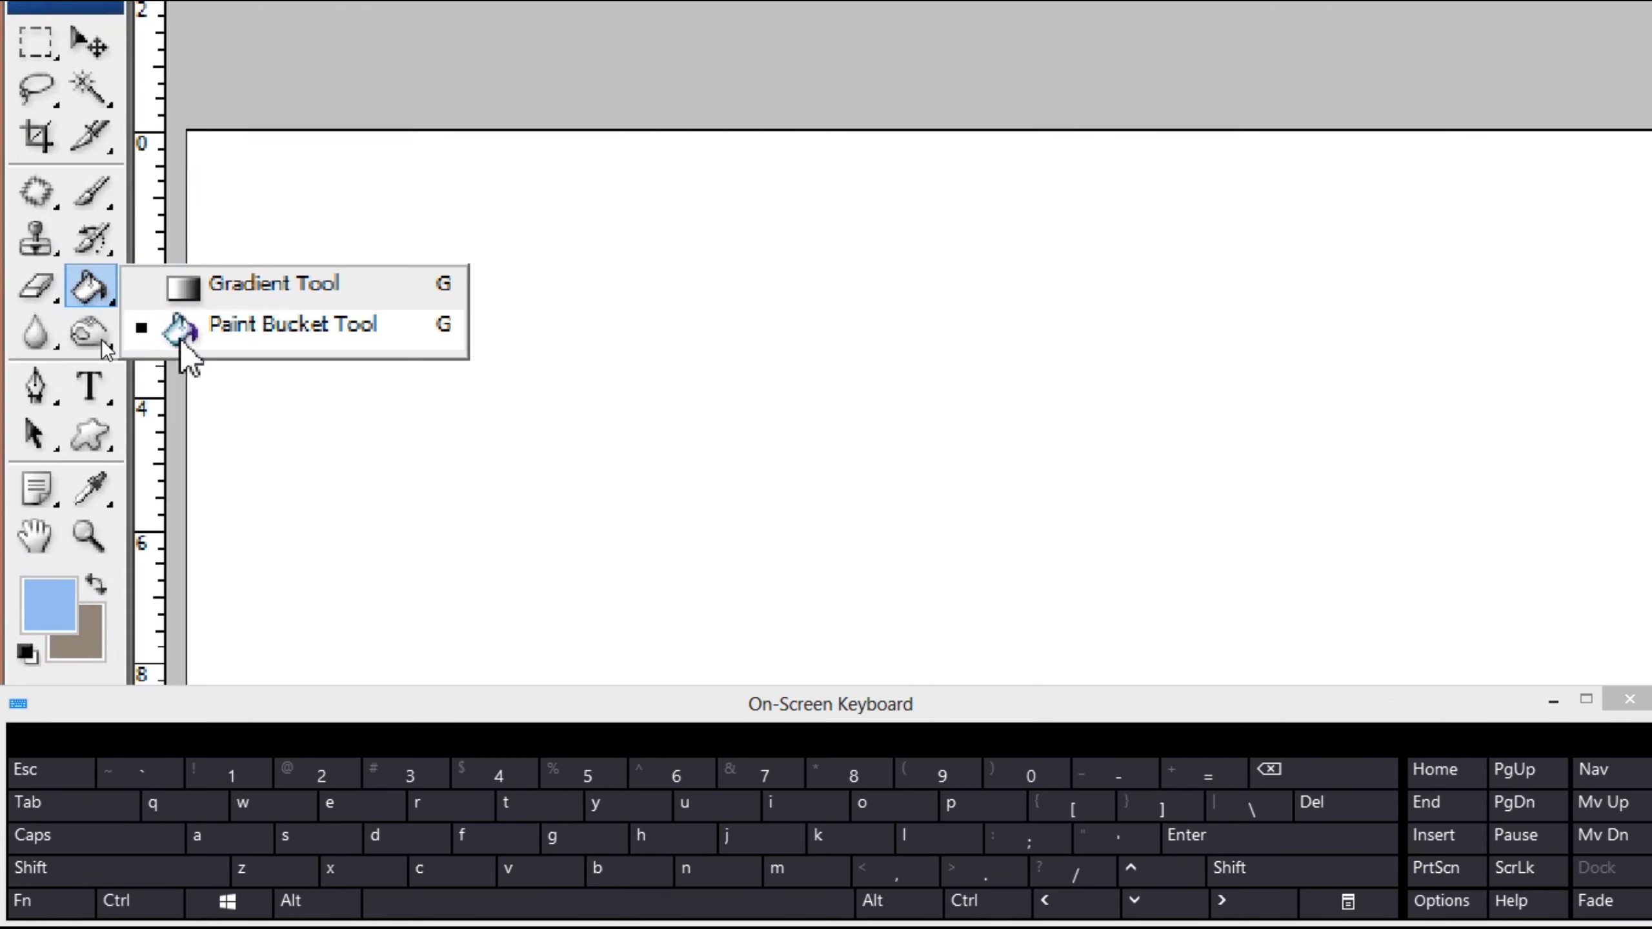
left_click(207, 329)
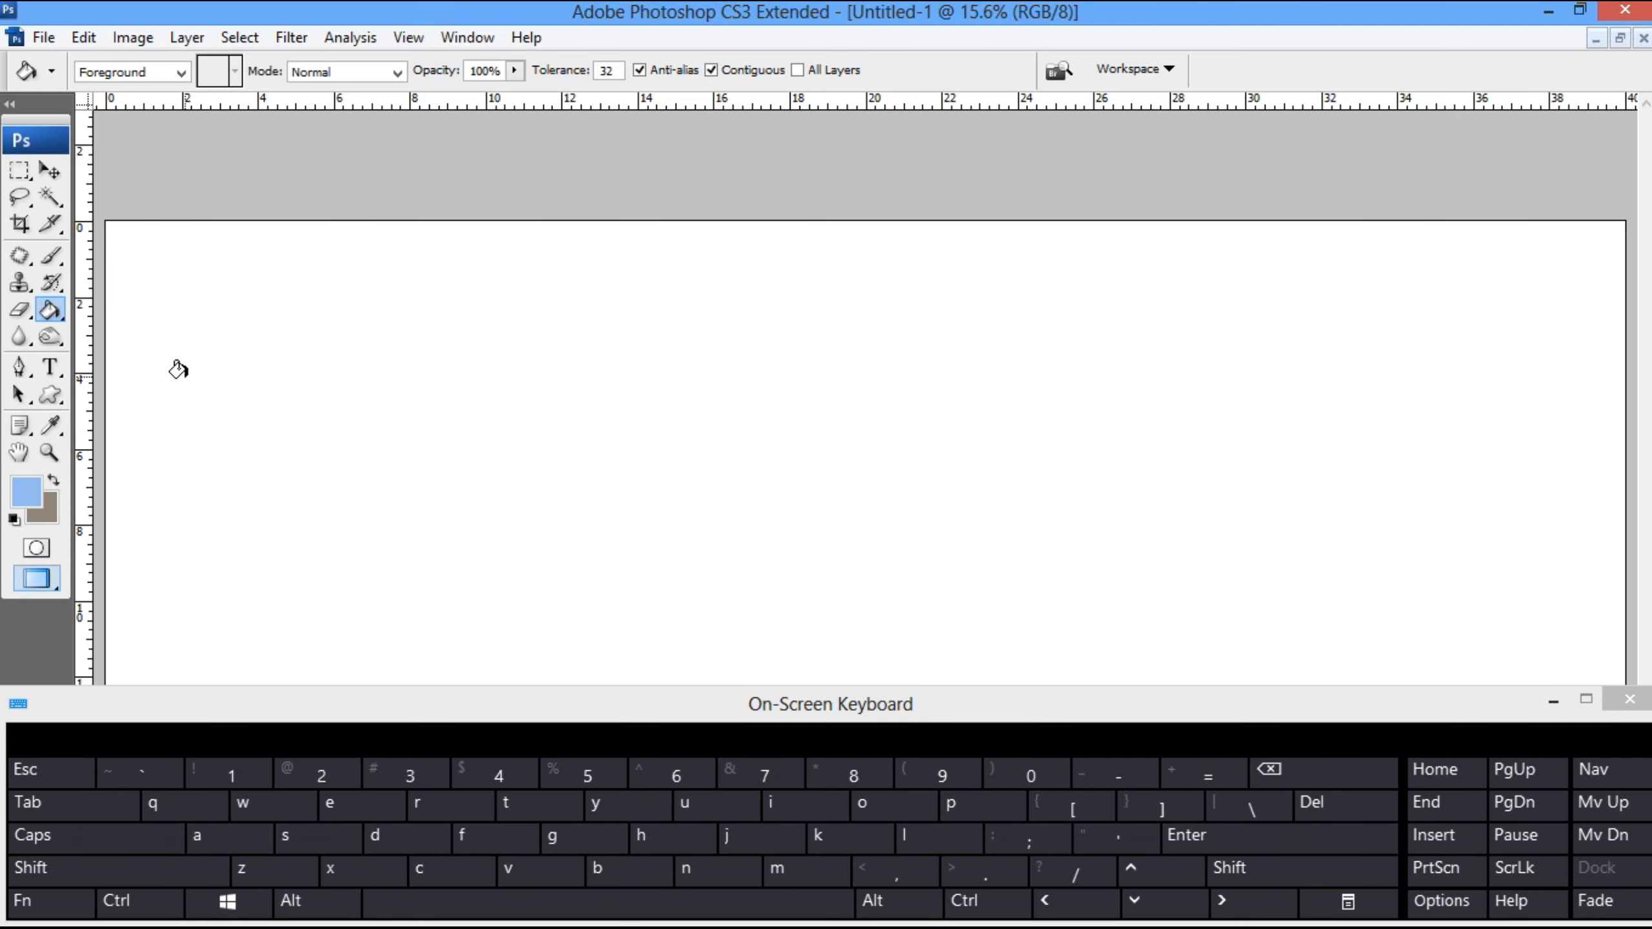
left_click(235, 360)
- Copy a rectangular area feathered by 66 px to a new layer and raise its lightness to maximum, making it white
key("v")
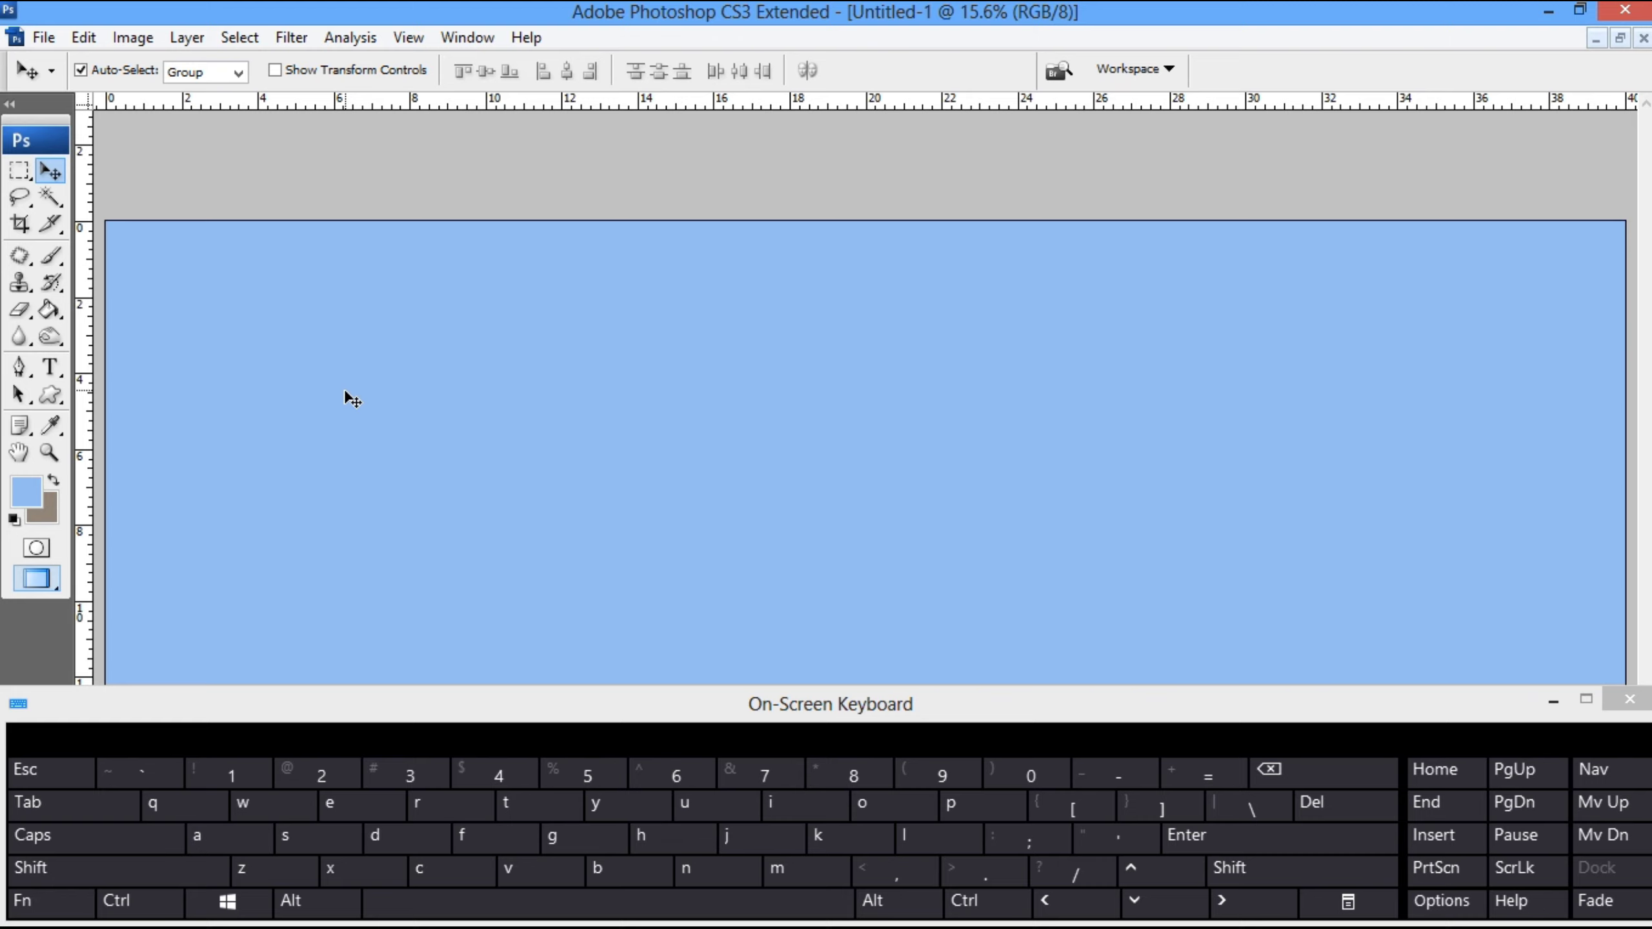
key("n")
key("m")
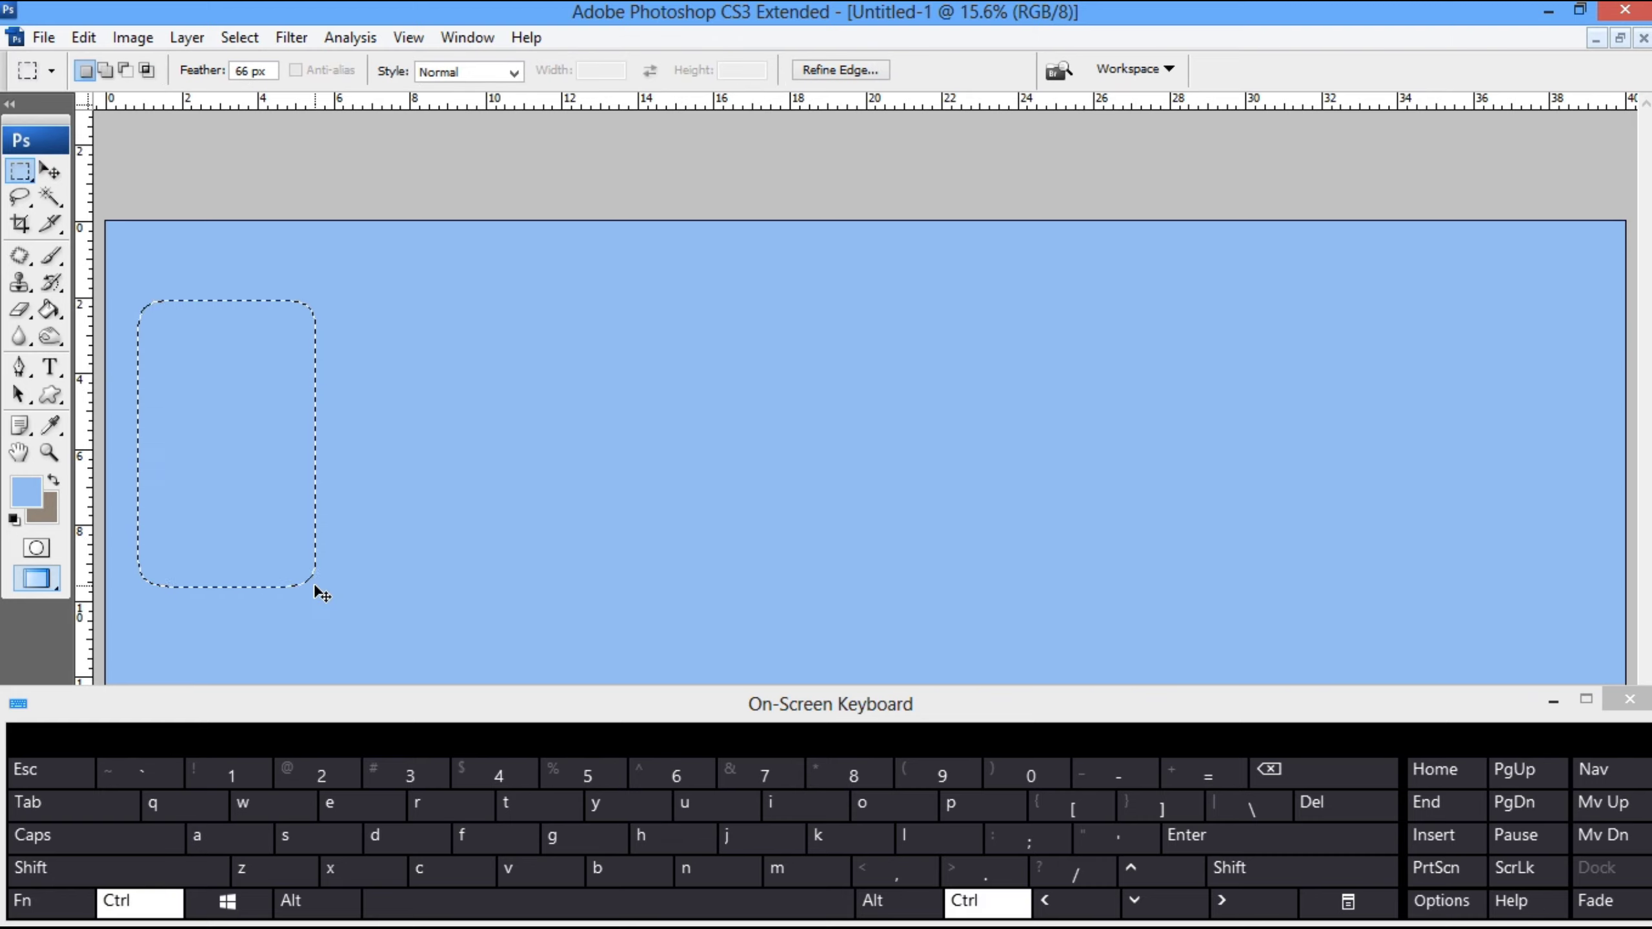
key("ctrl+j")
key("ctrl+u")
left_click_drag(1171, 621, 1486, 627)
key("Return")
- Move the soft white rectangle inward from the canvas's left edge and place a vertical guide at about 20 inches
key("v")
left_click_drag(287, 439, 463, 466)
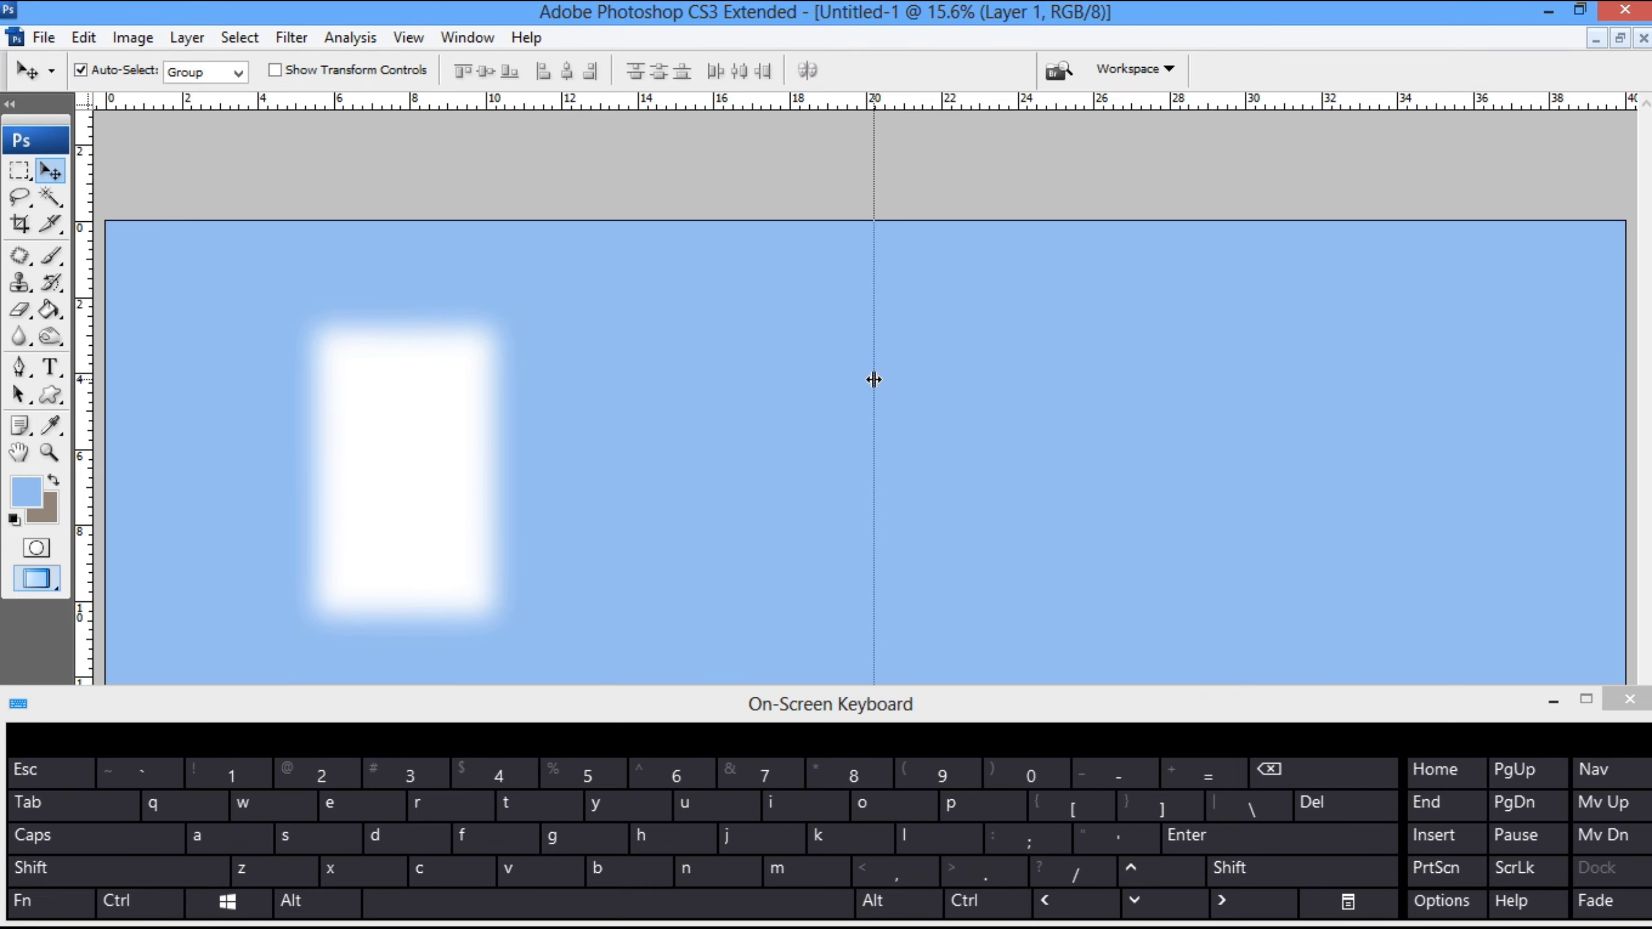
key("ctrl+1")
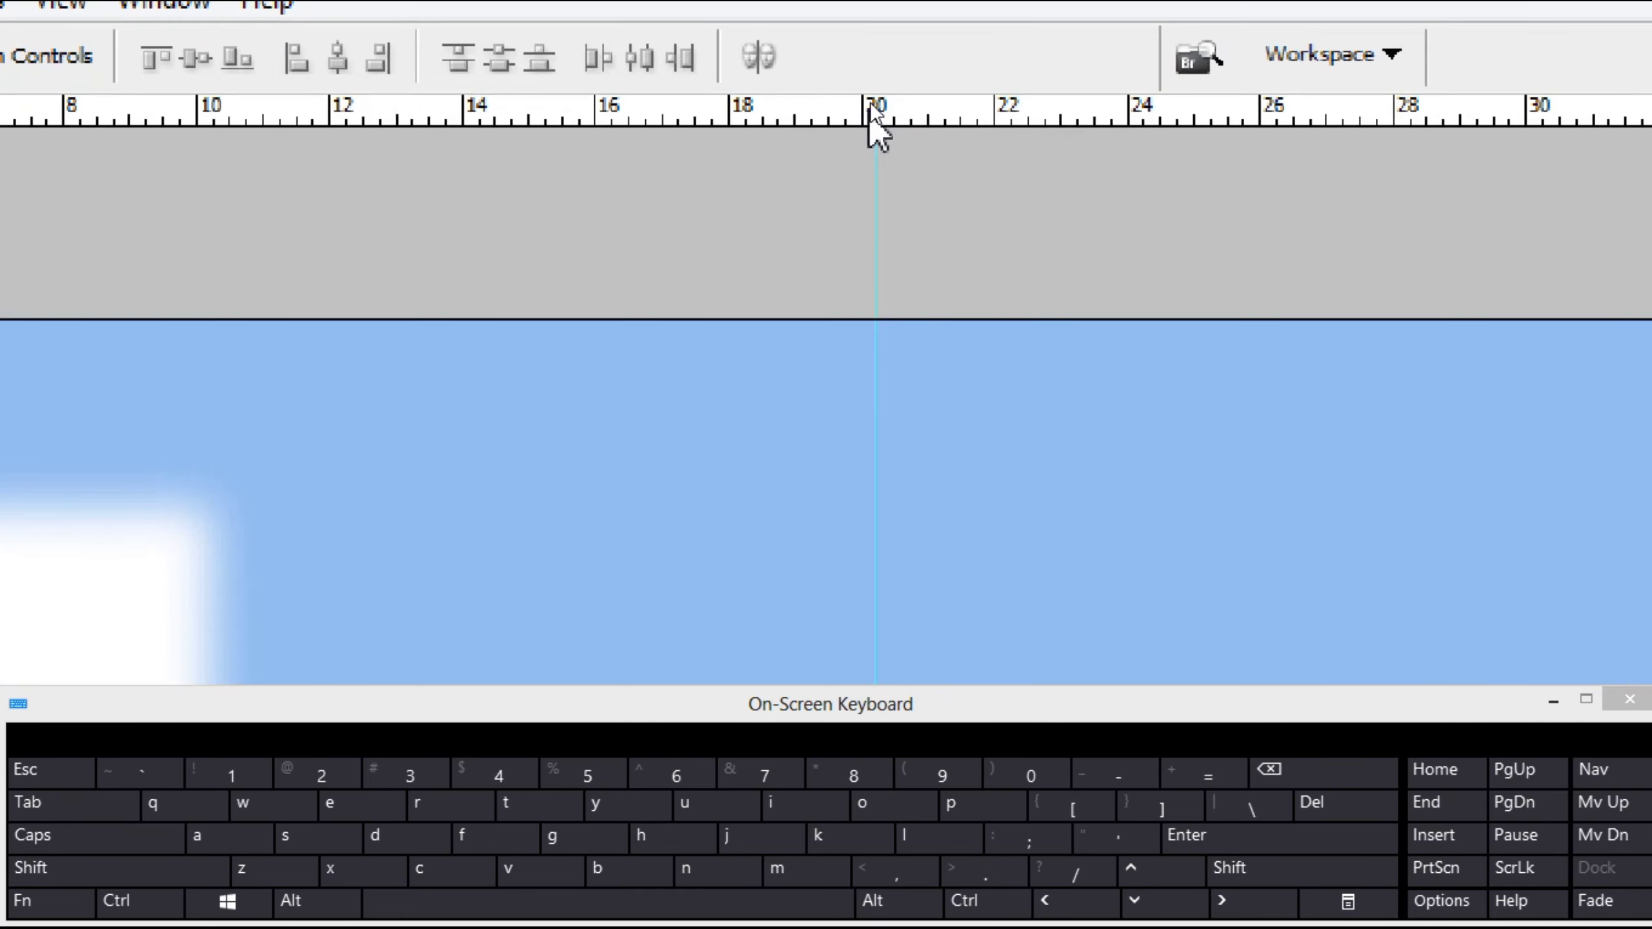
key("Escape")
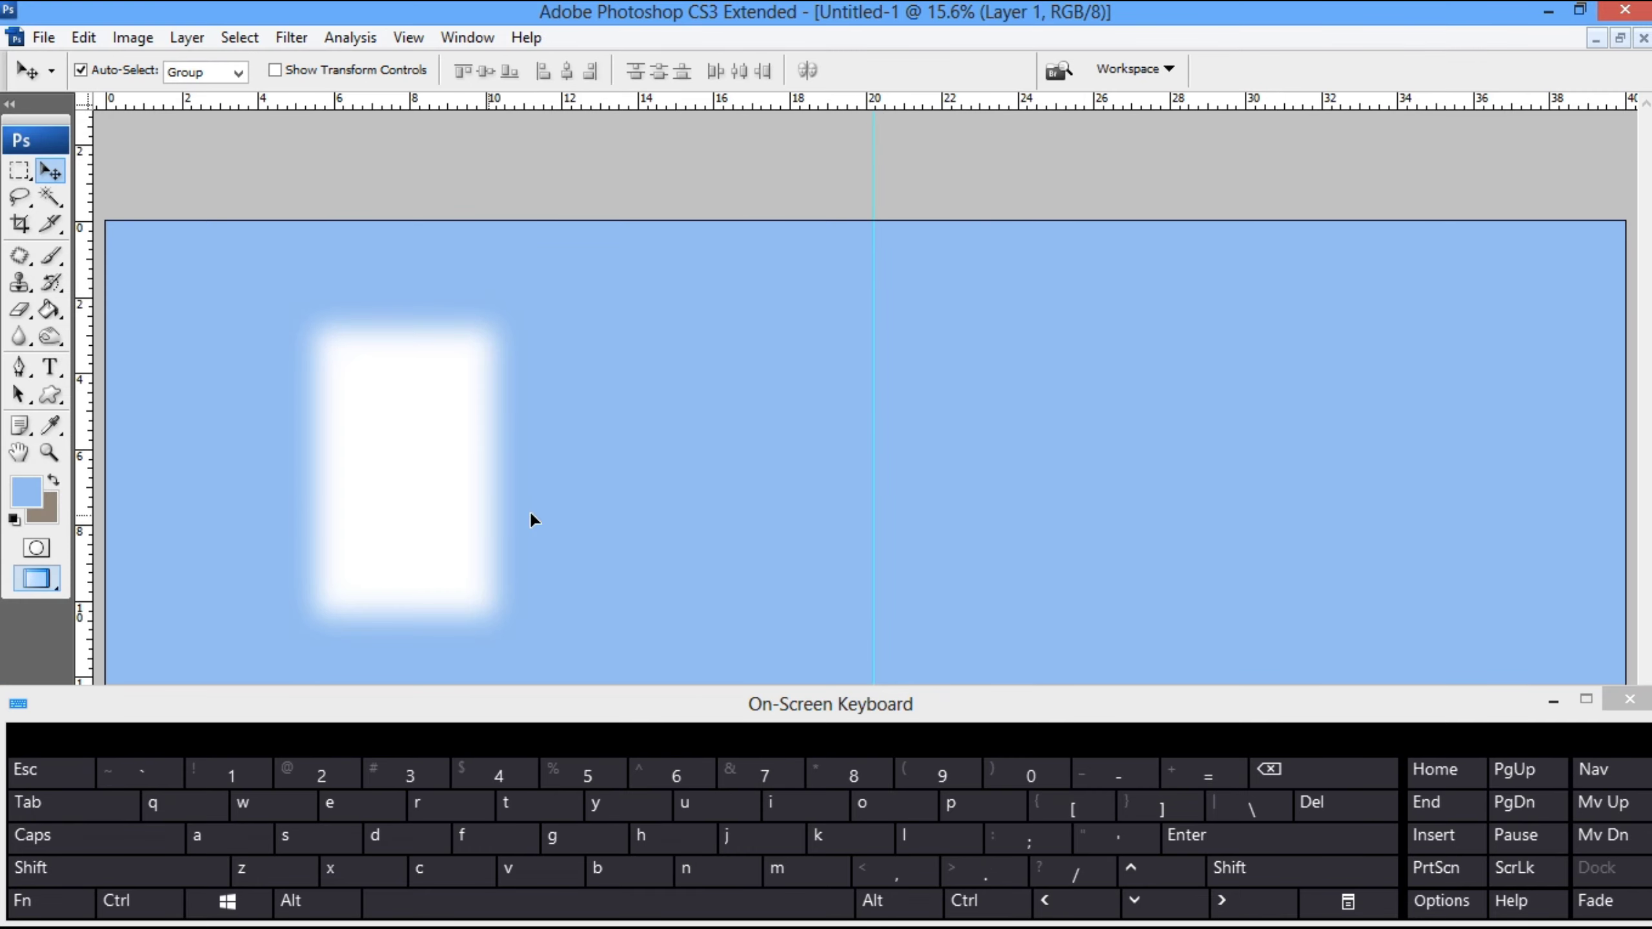
- Move the soft white rectangle next to the guide and enlarge it to about 170% width and 156% height
left_click_drag(529, 519, 754, 576)
key("ctrl+t")
left_click_drag(789, 488, 827, 489)
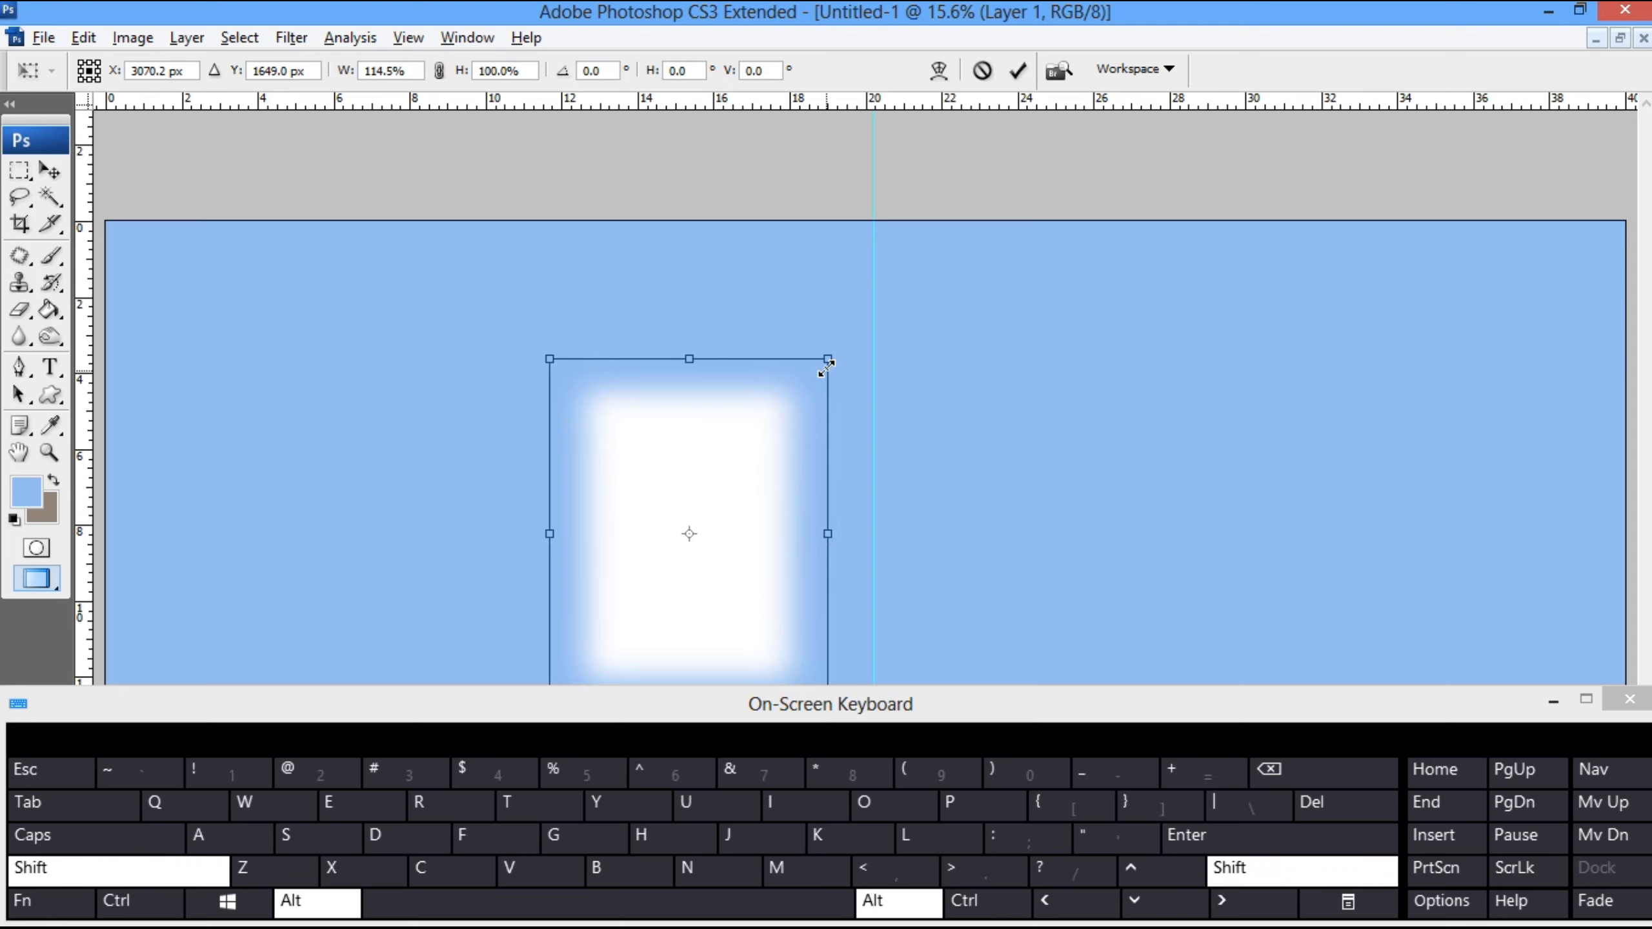
left_click_drag(827, 365, 895, 279)
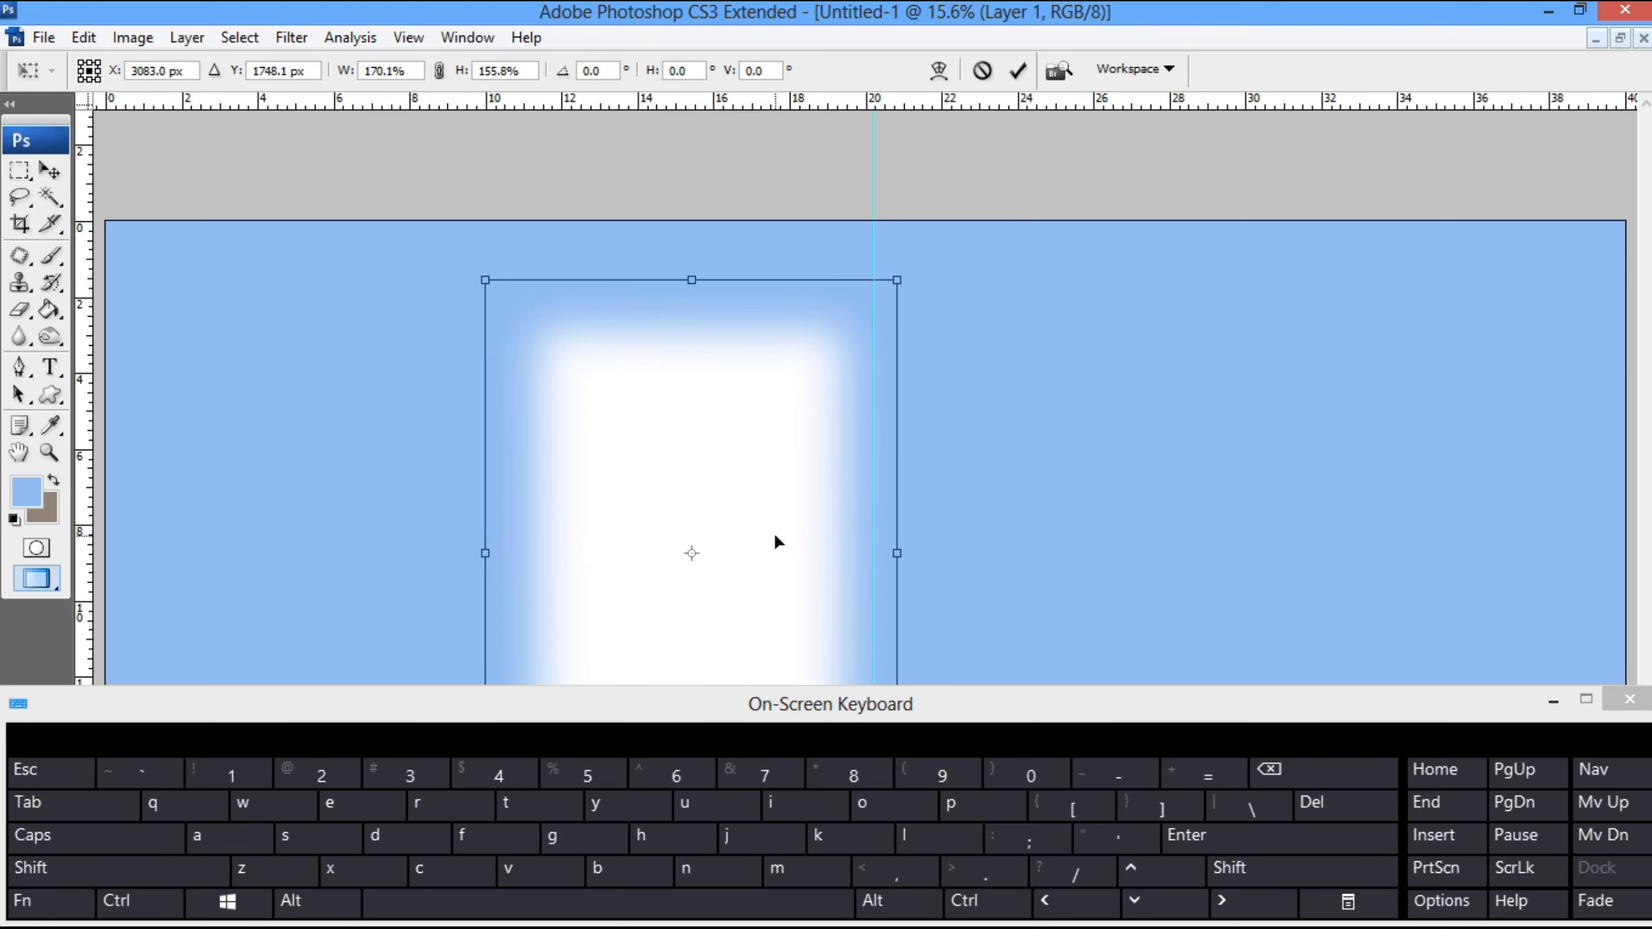
key("Return")
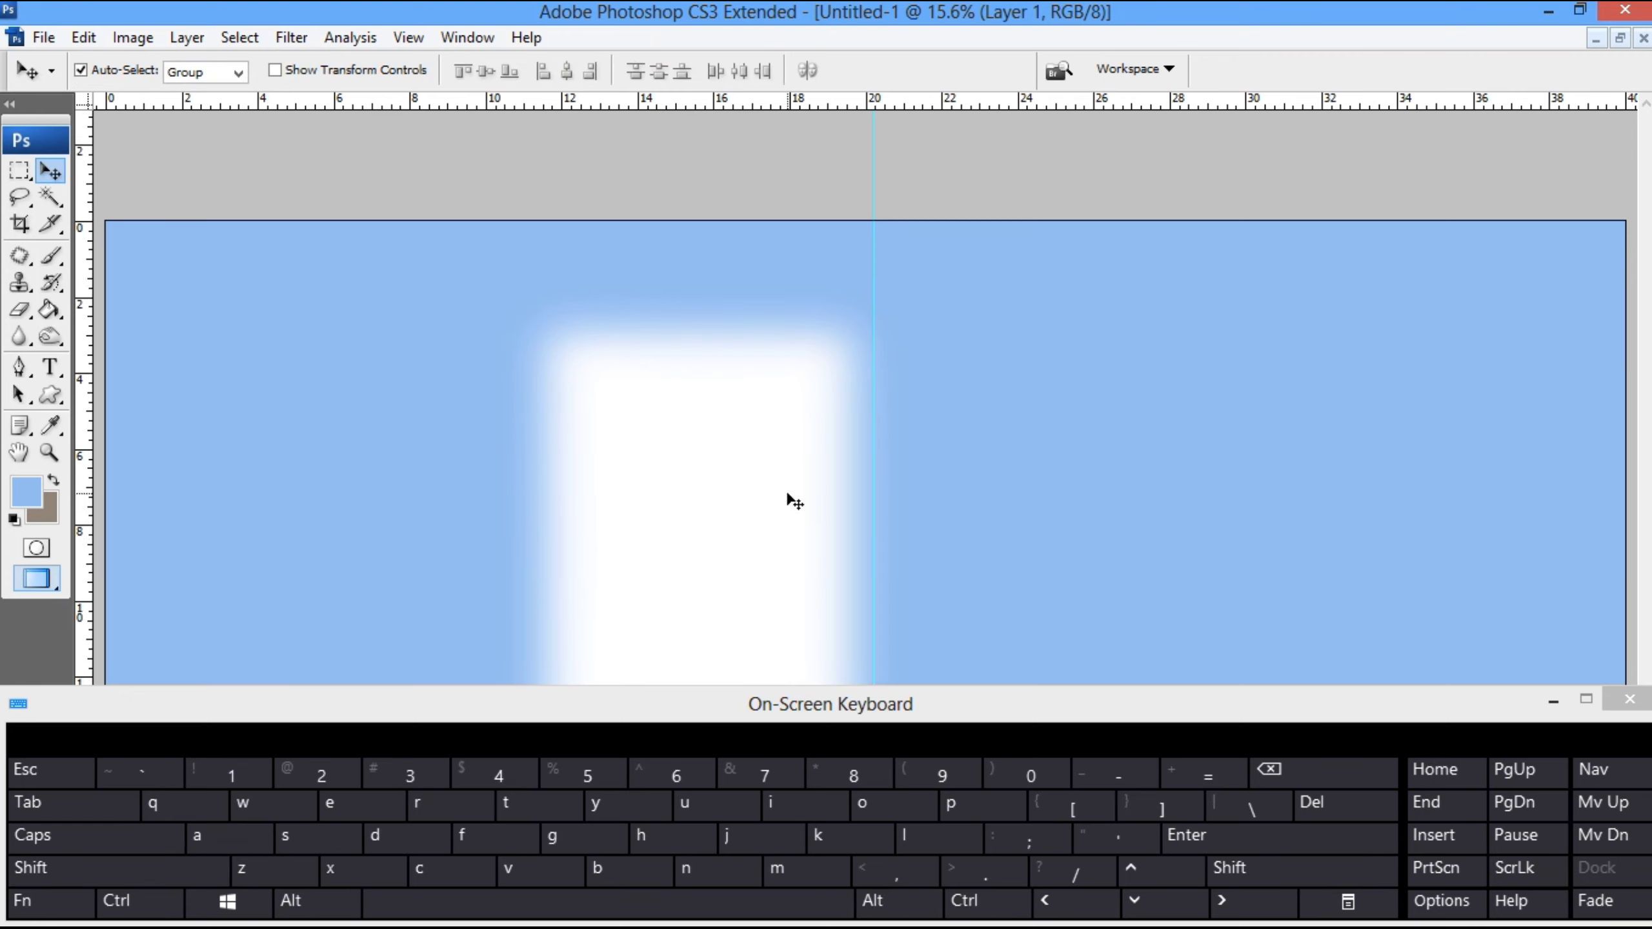
- Show the layer list and duplicate the blue Background layer
left_click(450, 342)
key("F7")
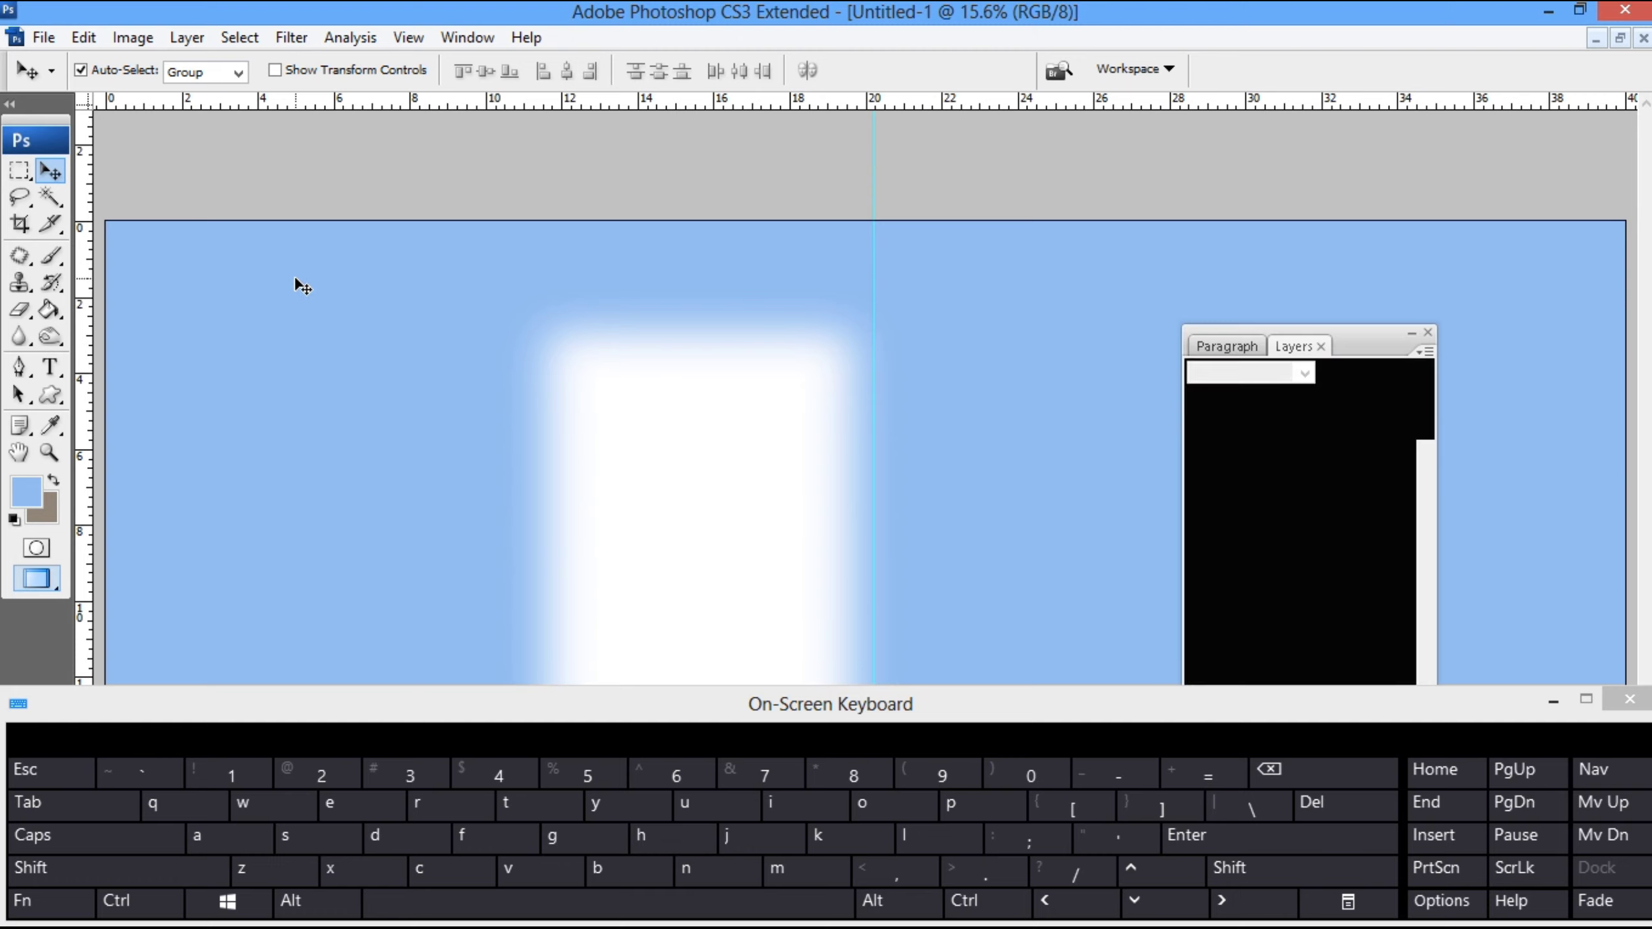
right_click(331, 355)
left_click(349, 371)
right_click(1284, 471)
left_click(1350, 522)
left_click(1038, 273)
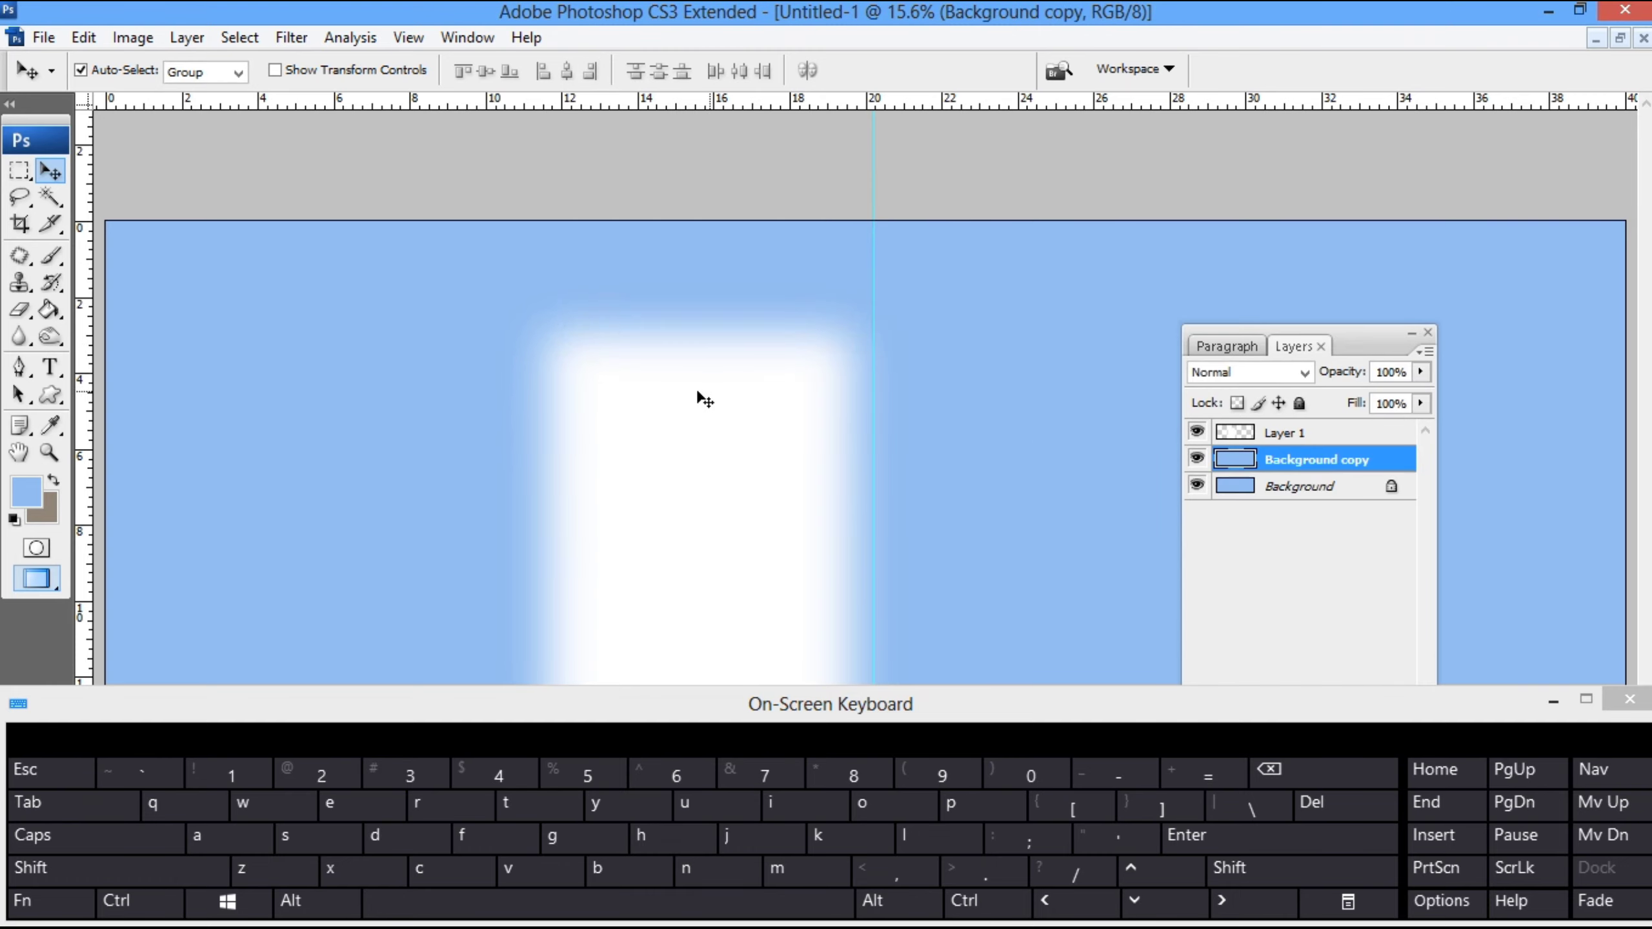
- Shrink the duplicated background to a smaller rectangle, turn it black with minimum lightness and shift it left
key("ctrl+t")
left_click_drag(106, 221, 509, 362)
key("Return")
key("ctrl+u")
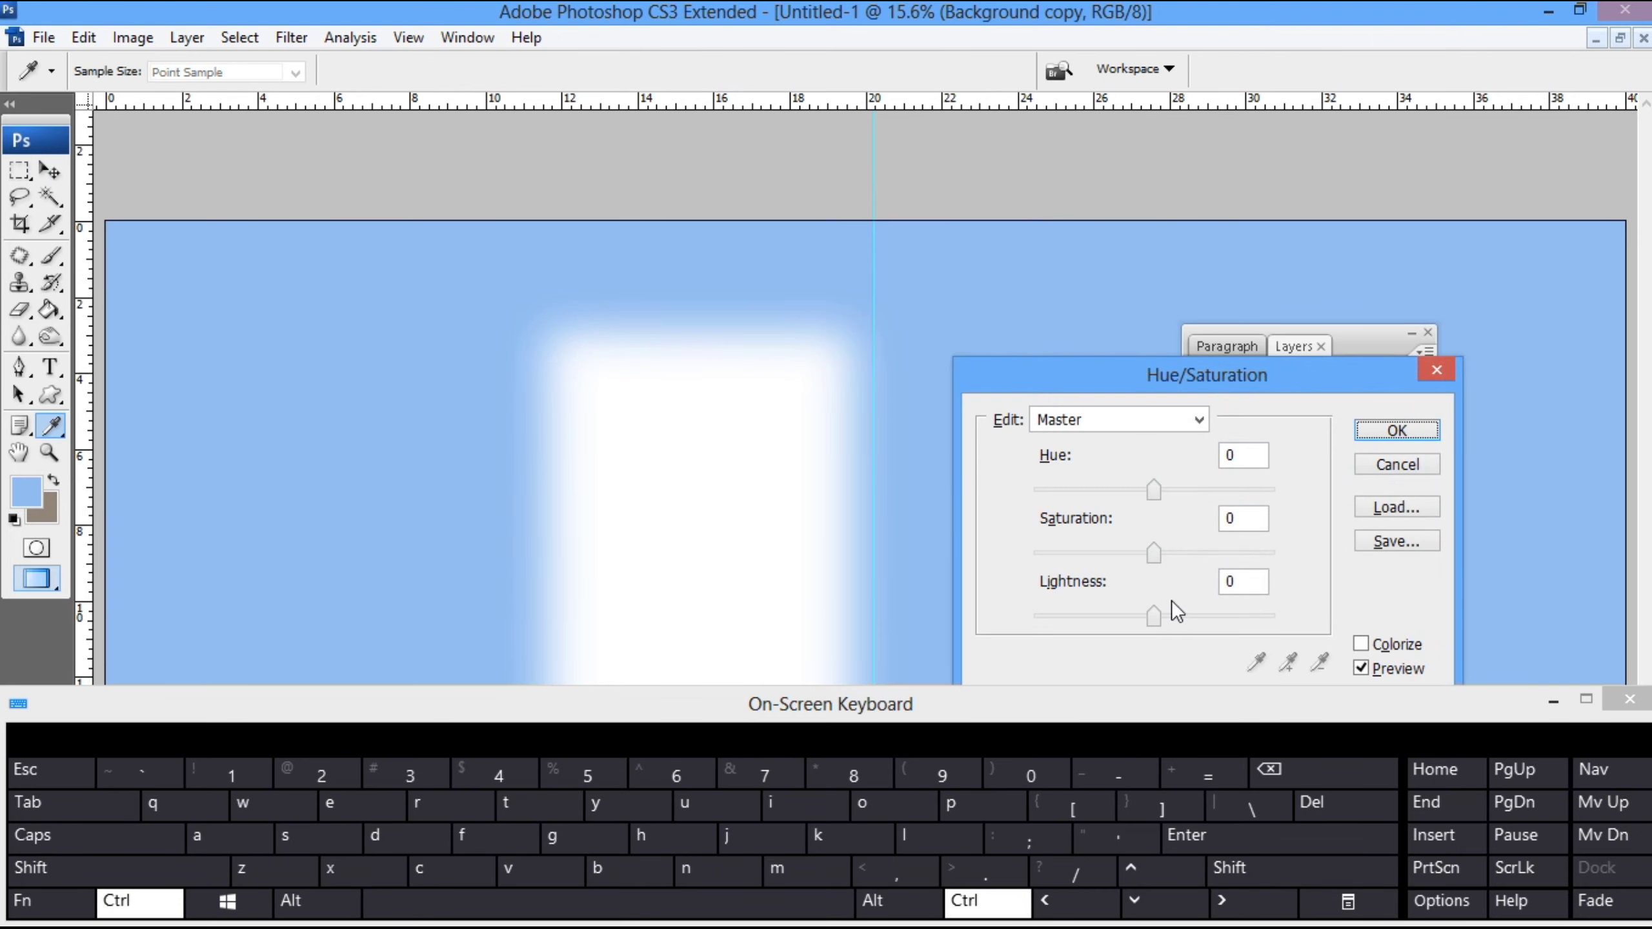
left_click_drag(1154, 616, 510, 656)
key("Return")
left_click_drag(1036, 489, 917, 490)
- Narrow the black rectangle to about 30% width, move it to the canvas's upper-left area and turn it white with maximum lightness
key("ctrl+t")
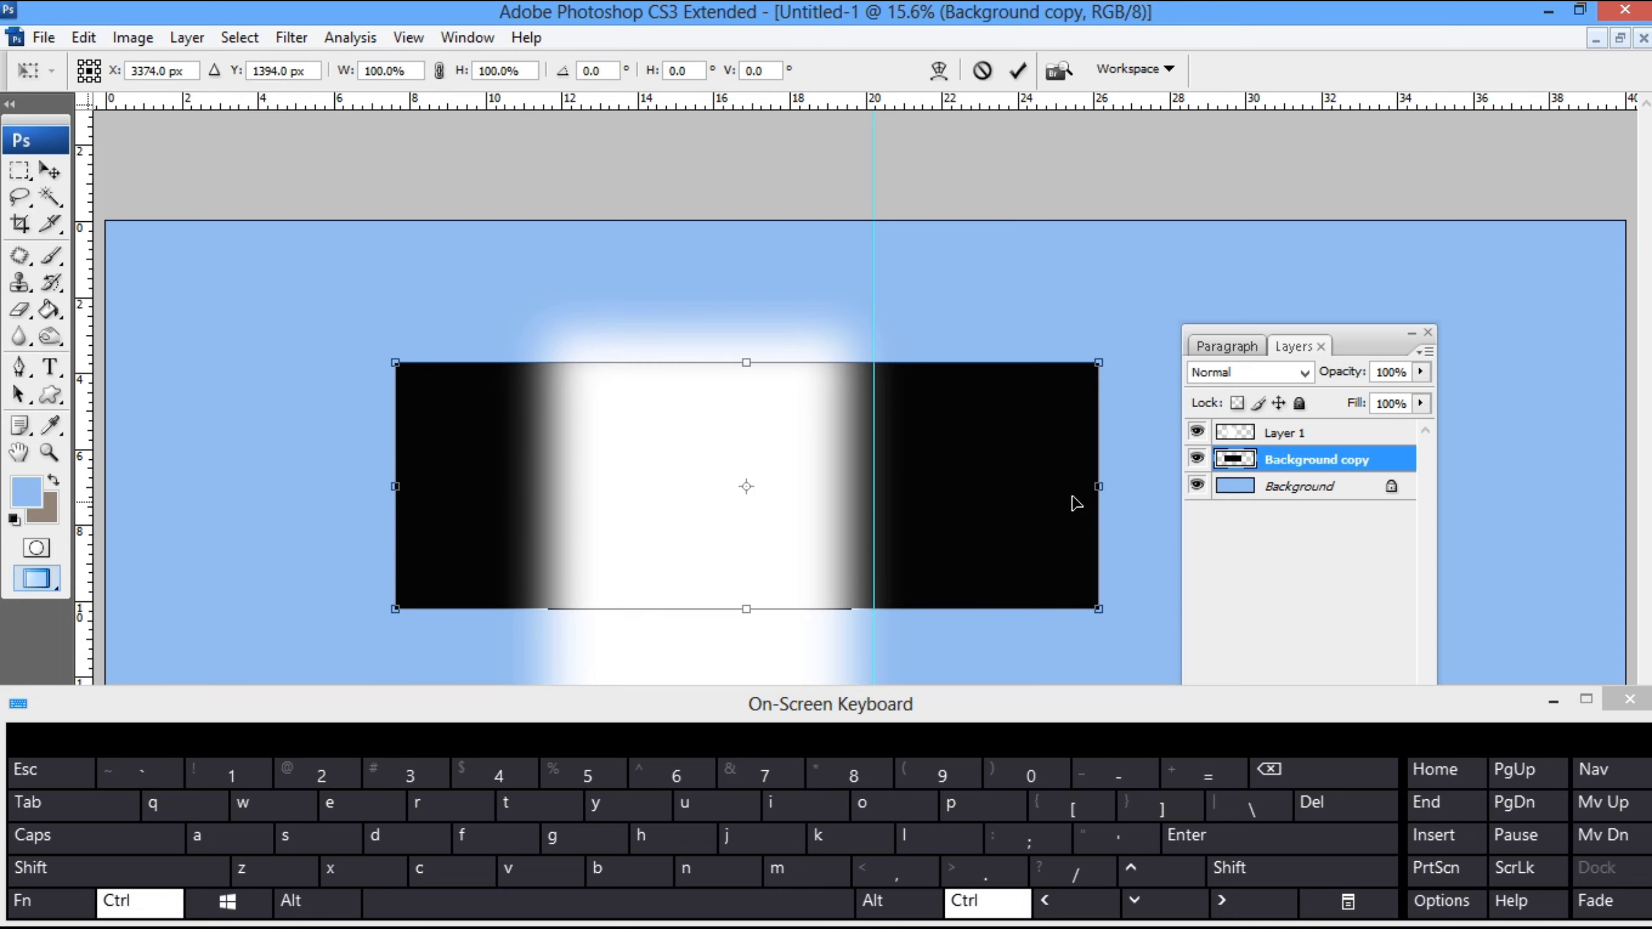
left_click_drag(1095, 486, 840, 515)
left_click_drag(834, 510, 357, 419)
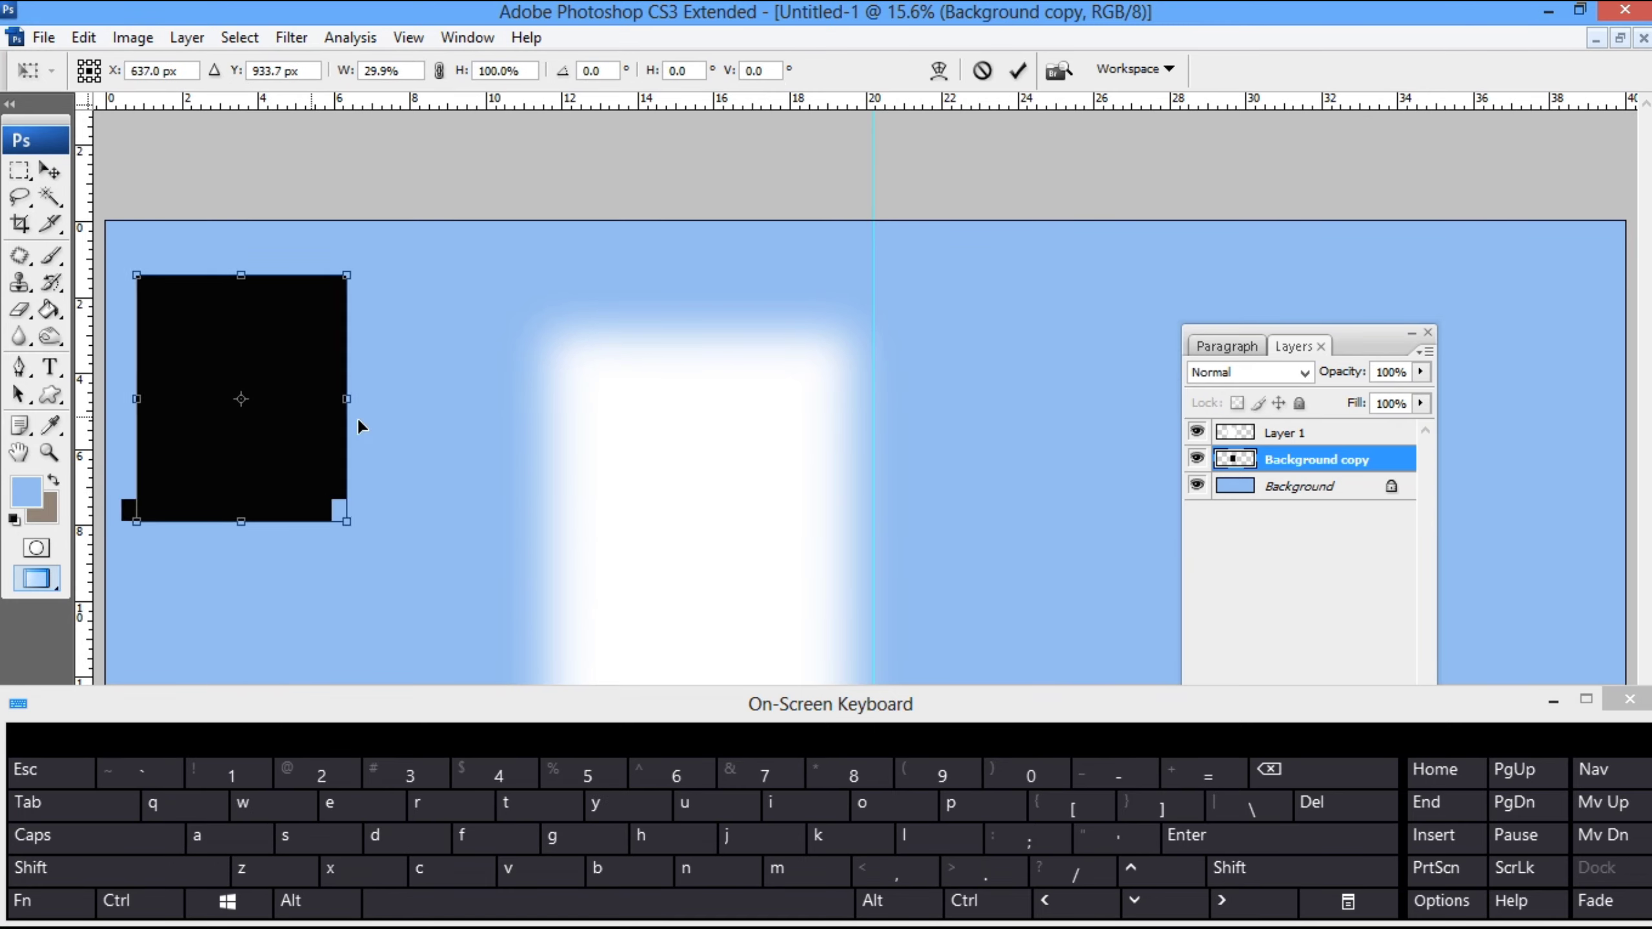
key("Return")
key("ctrl+u")
left_click_drag(1164, 618, 1484, 590)
key("Return")
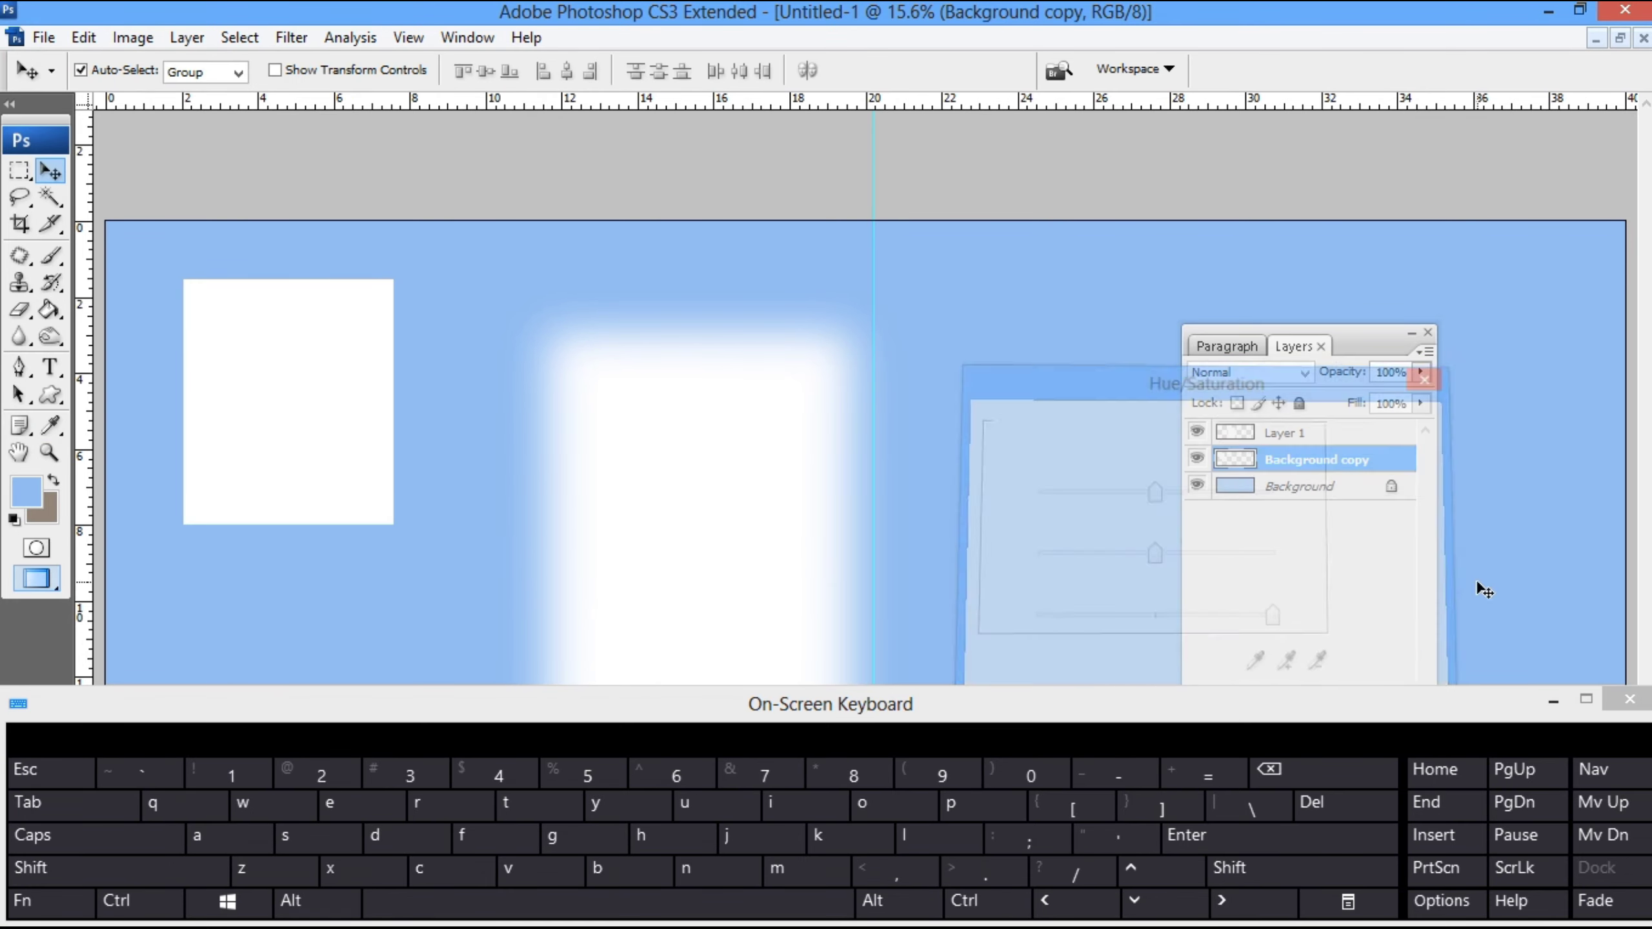
- Angle the hard-edged white rectangle across the canvas's top-left corner and place a slightly tilted duplicate over the soft white rectangle
key("ctrl+t")
left_click_drag(469, 293, 749, 558)
key("Return")
key("ctrl+t")
left_click_drag(930, 252, 941, 458)
left_click_drag(1036, 189, 845, 375)
left_click_drag(913, 508, 790, 189)
key("Return")
- Turn the duplicate rectangle black with minimum lightness, then place it slightly tilted just right of the vertical guide
key("ctrl+u")
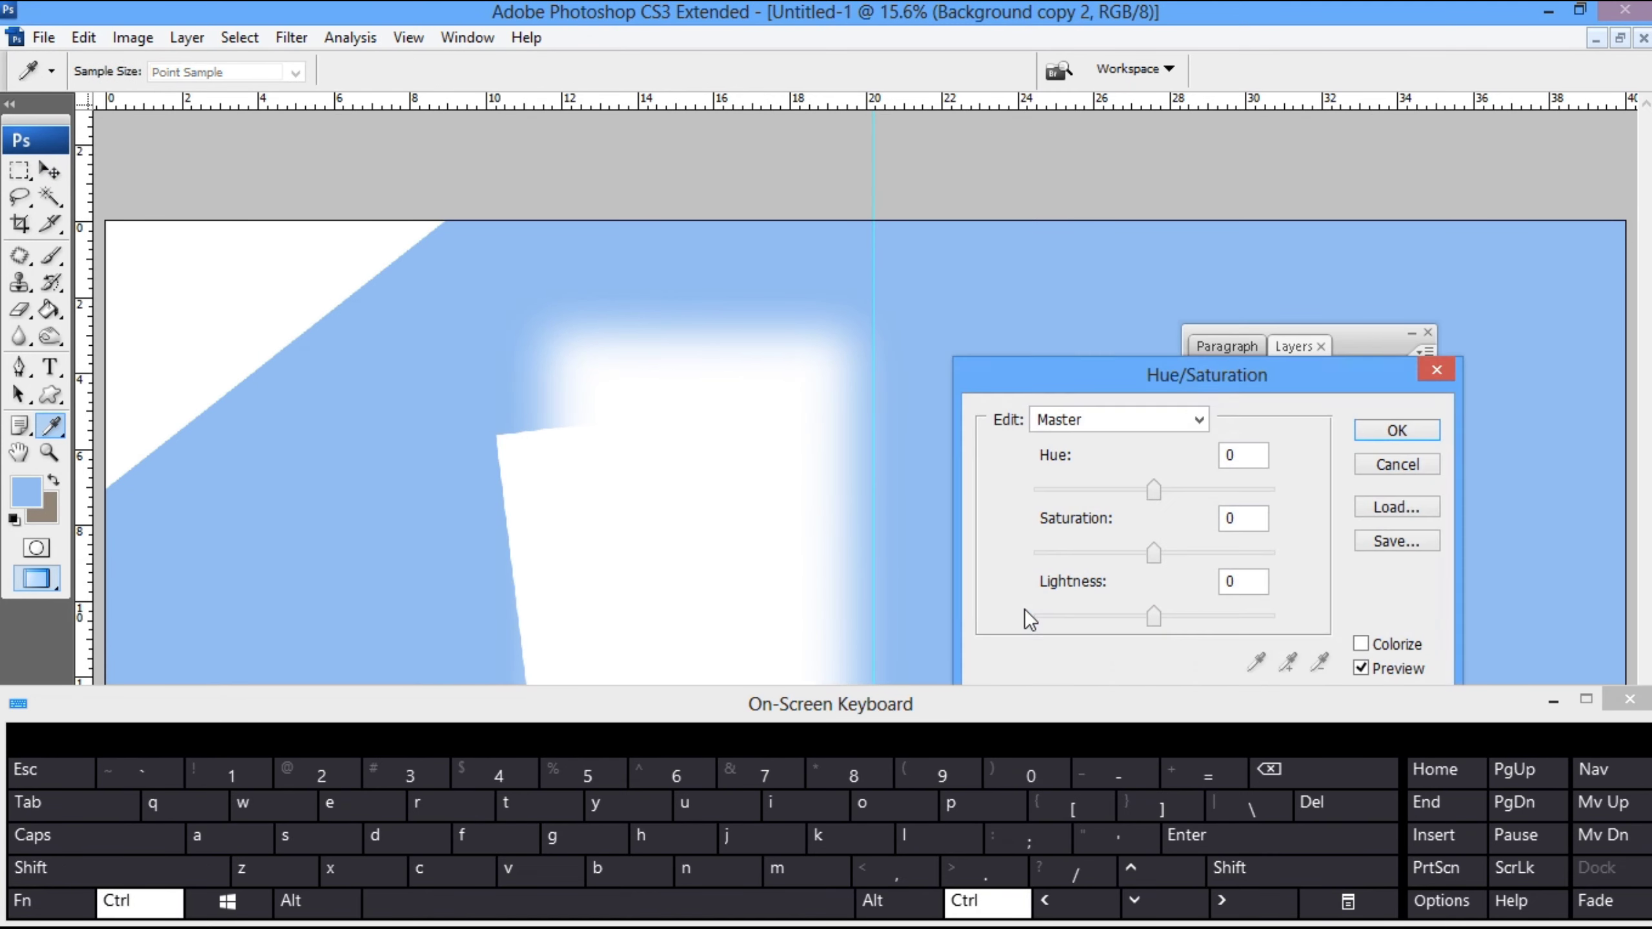
left_click_drag(1154, 618, 684, 613)
key("Return")
left_click_drag(517, 472, 926, 343)
key("ctrl+t")
left_click_drag(1455, 364, 1478, 395)
key("Return")
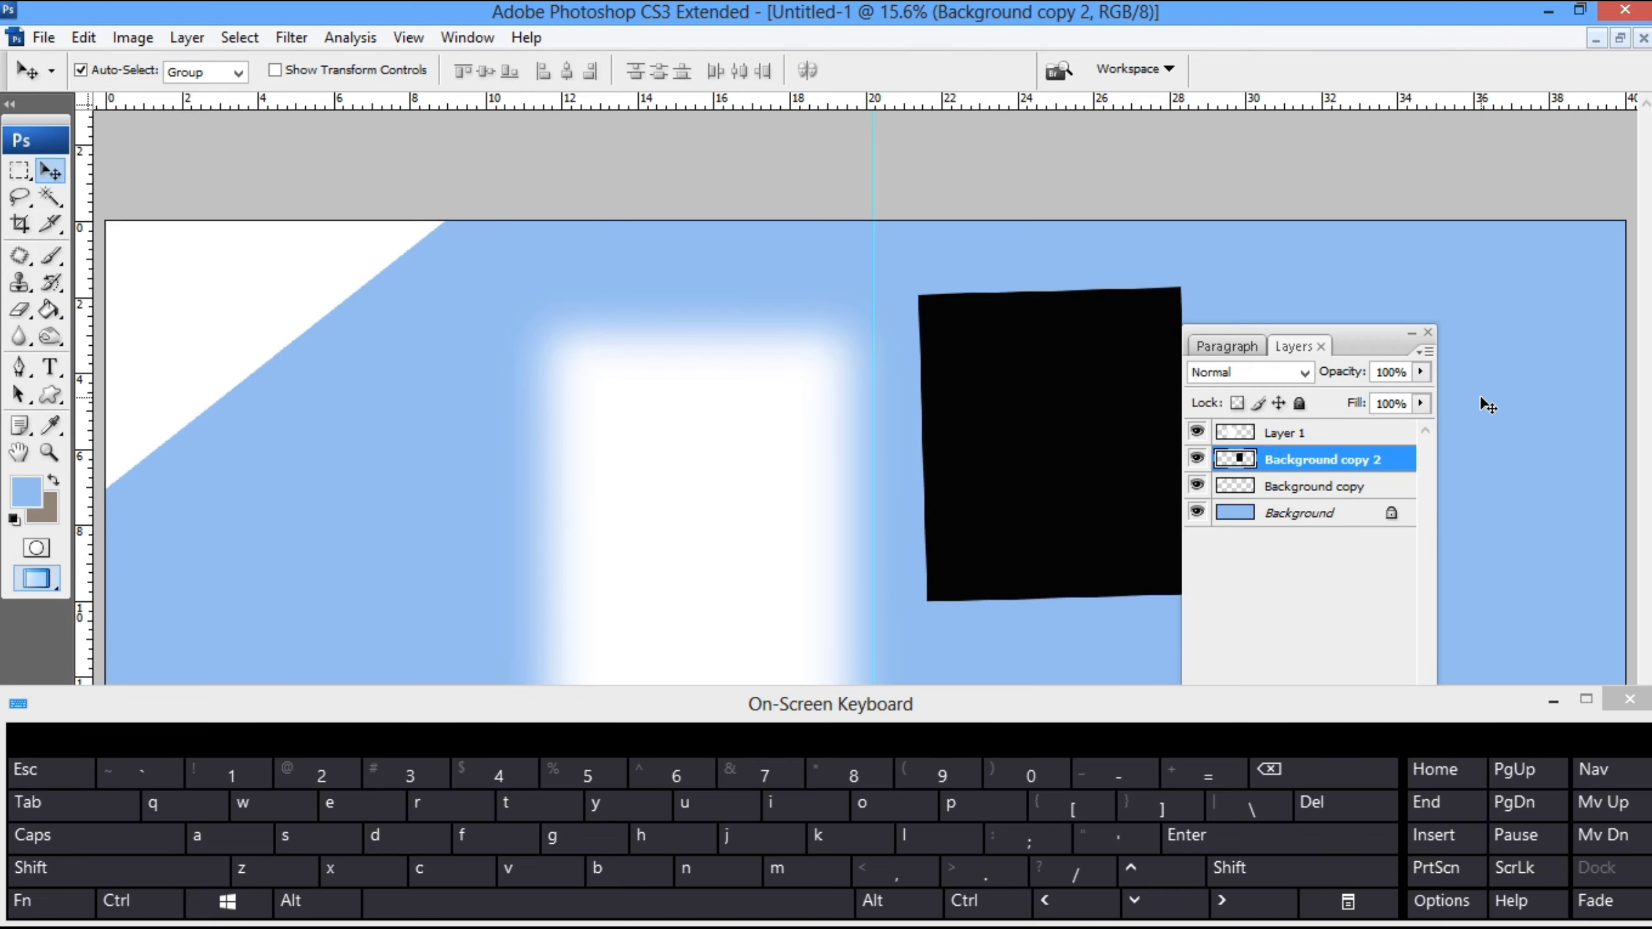
left_click_drag(1053, 522, 1021, 557)
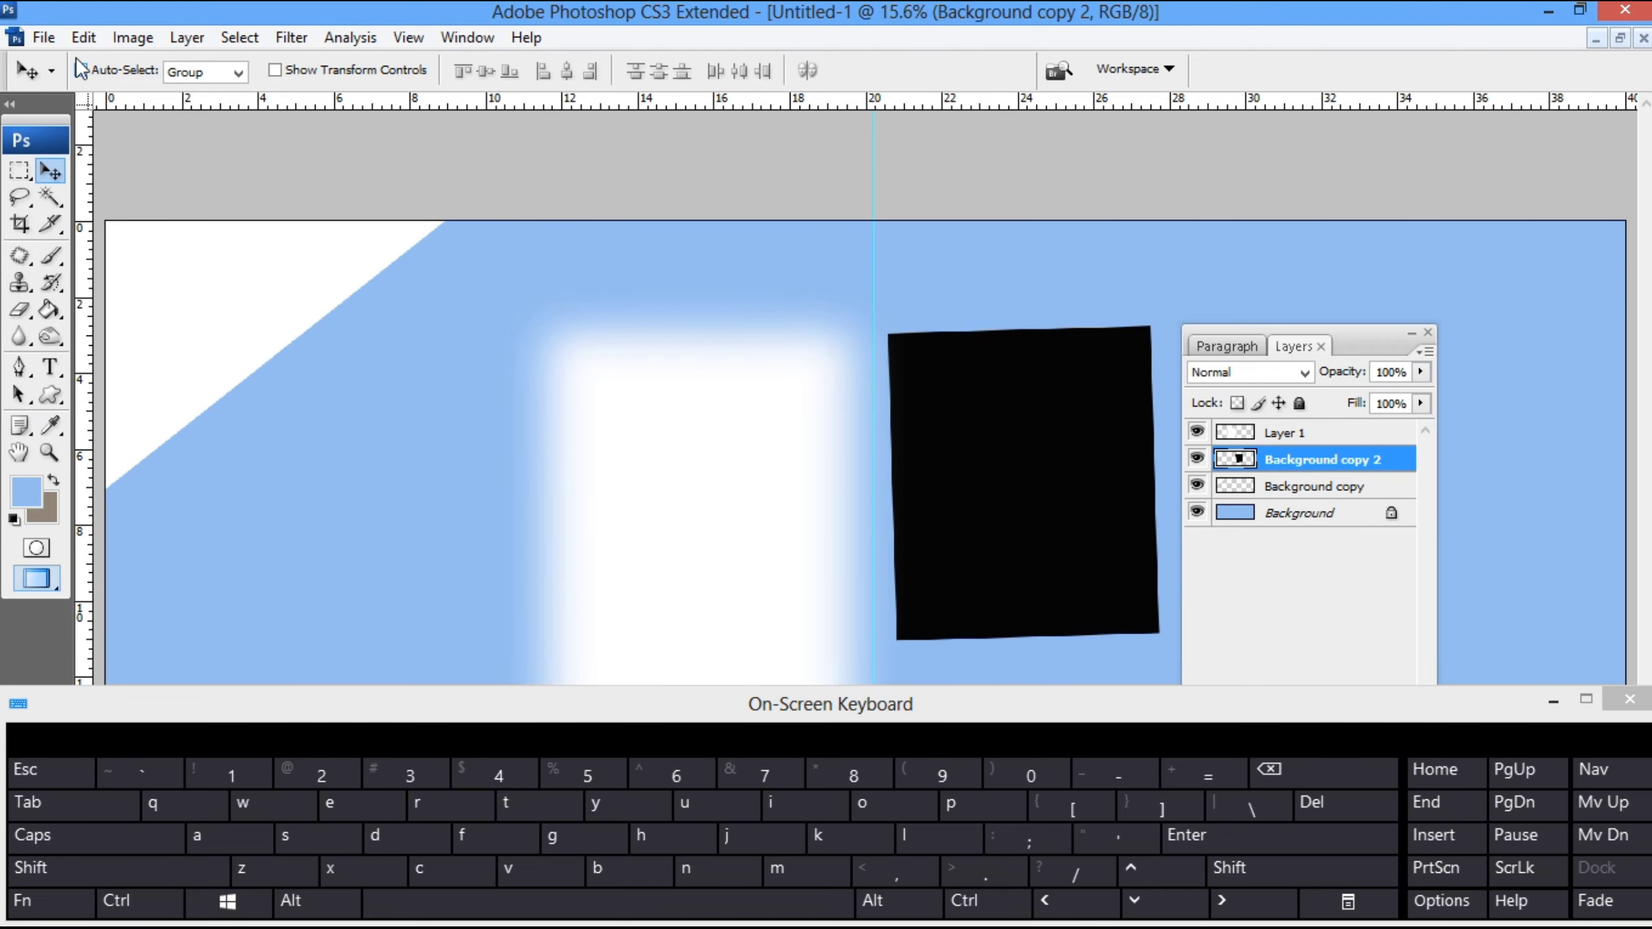
- Open the PSD file and the four bride photos from the creativity folder on the Desktop
left_click(133, 37)
mouse_move(57, 35)
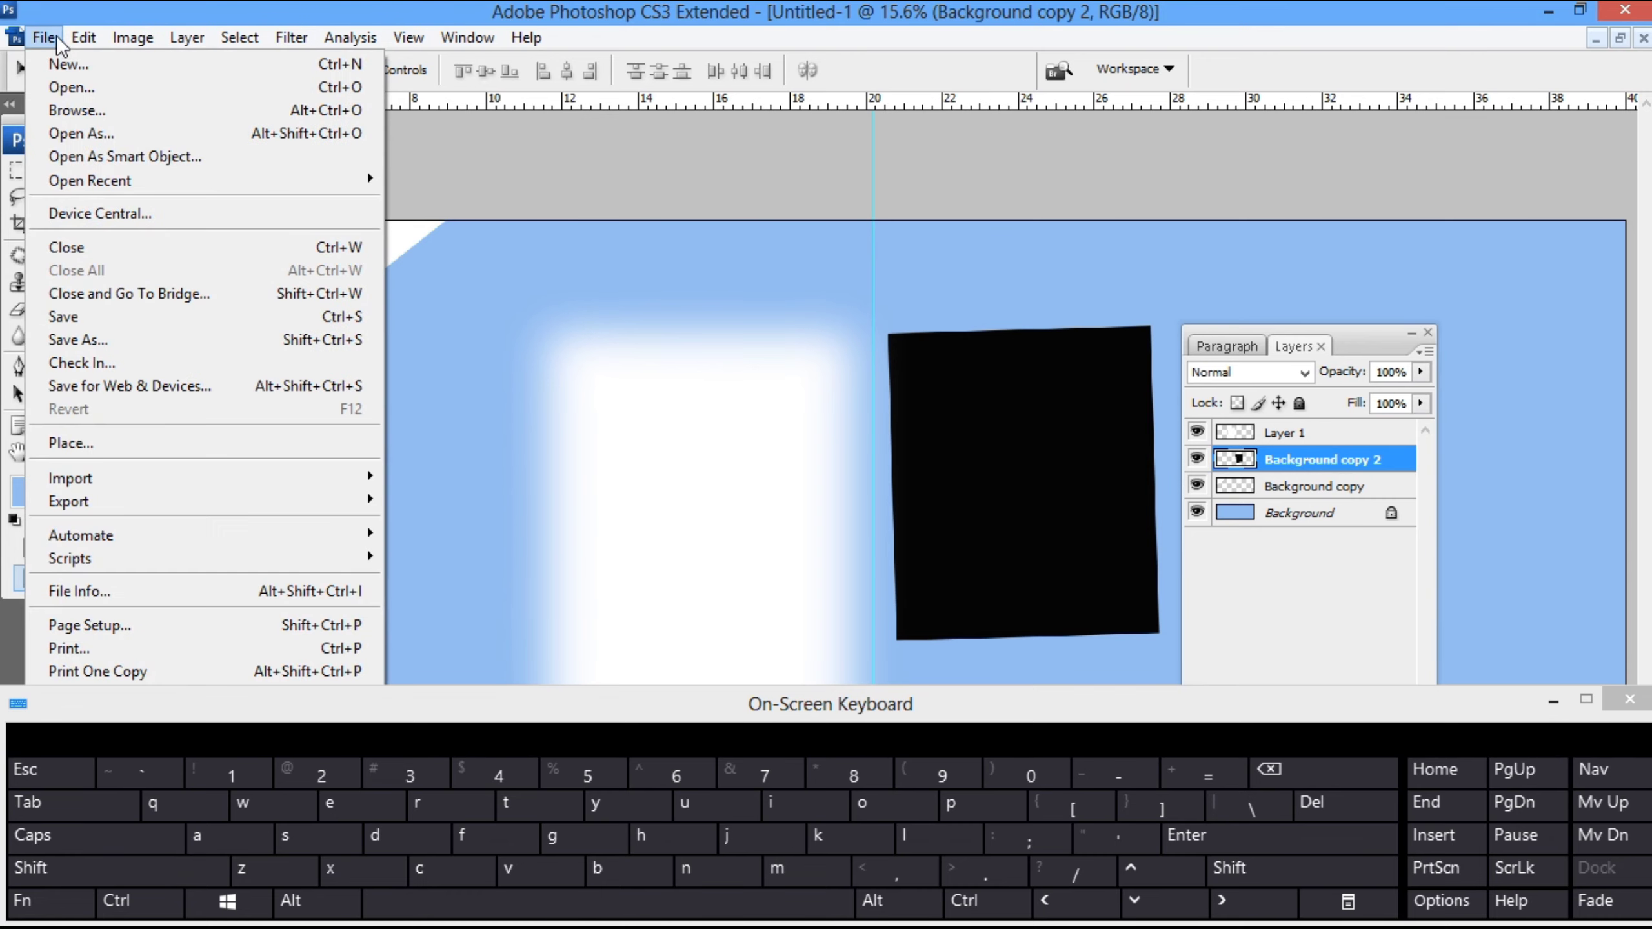
left_click(72, 86)
left_click(60, 217)
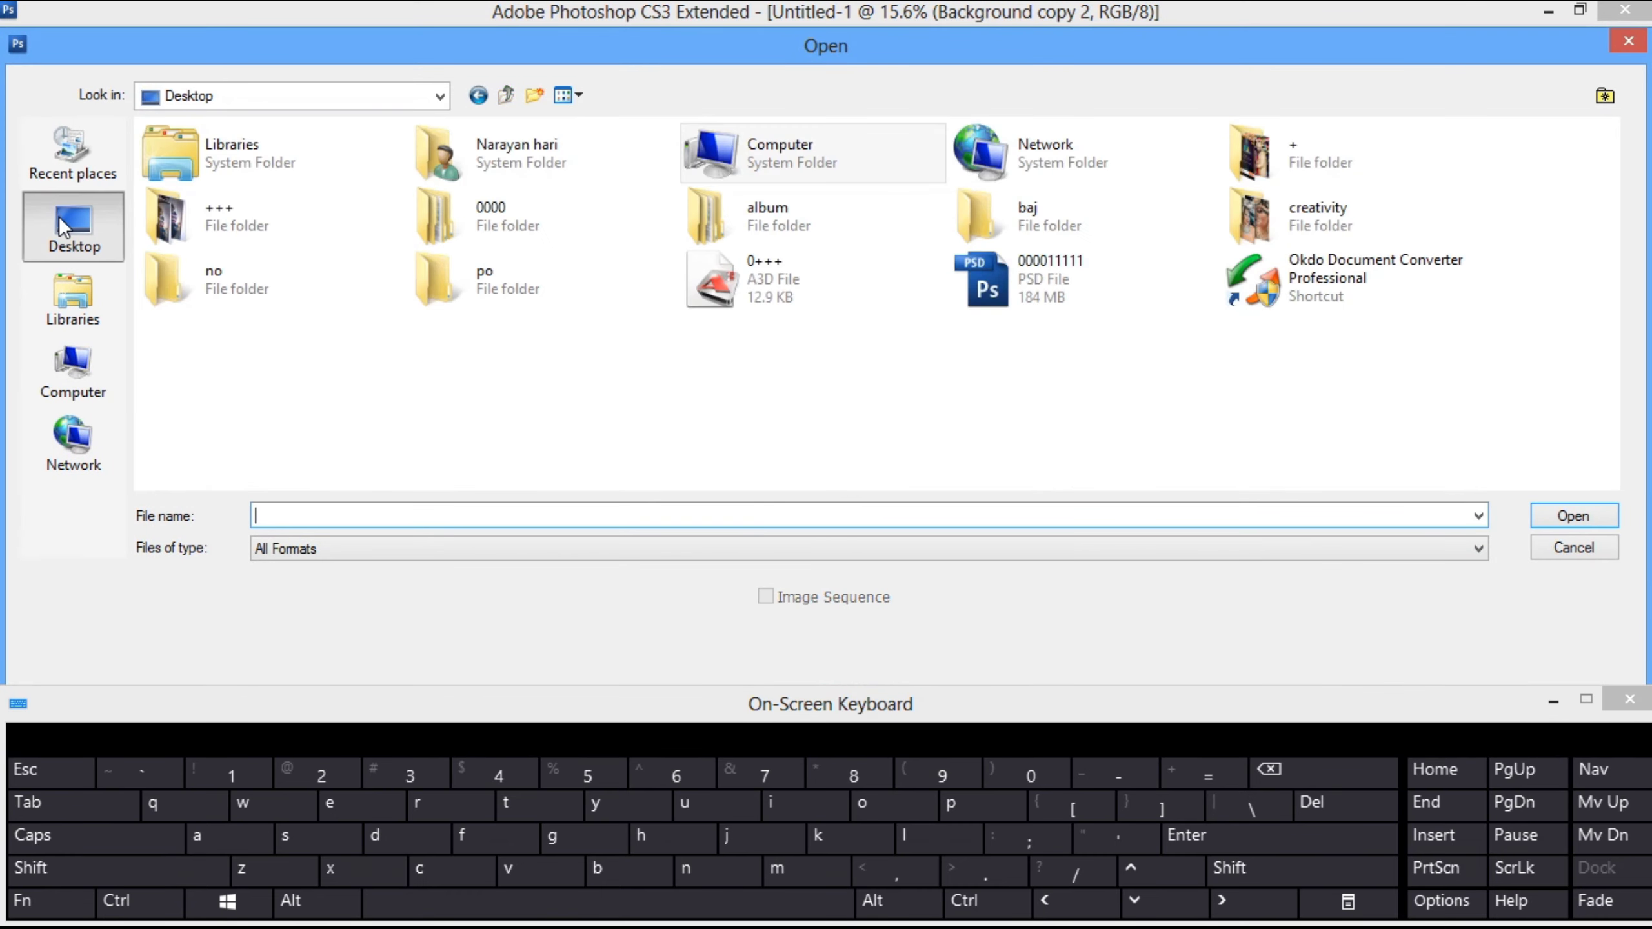
double_click(1286, 223)
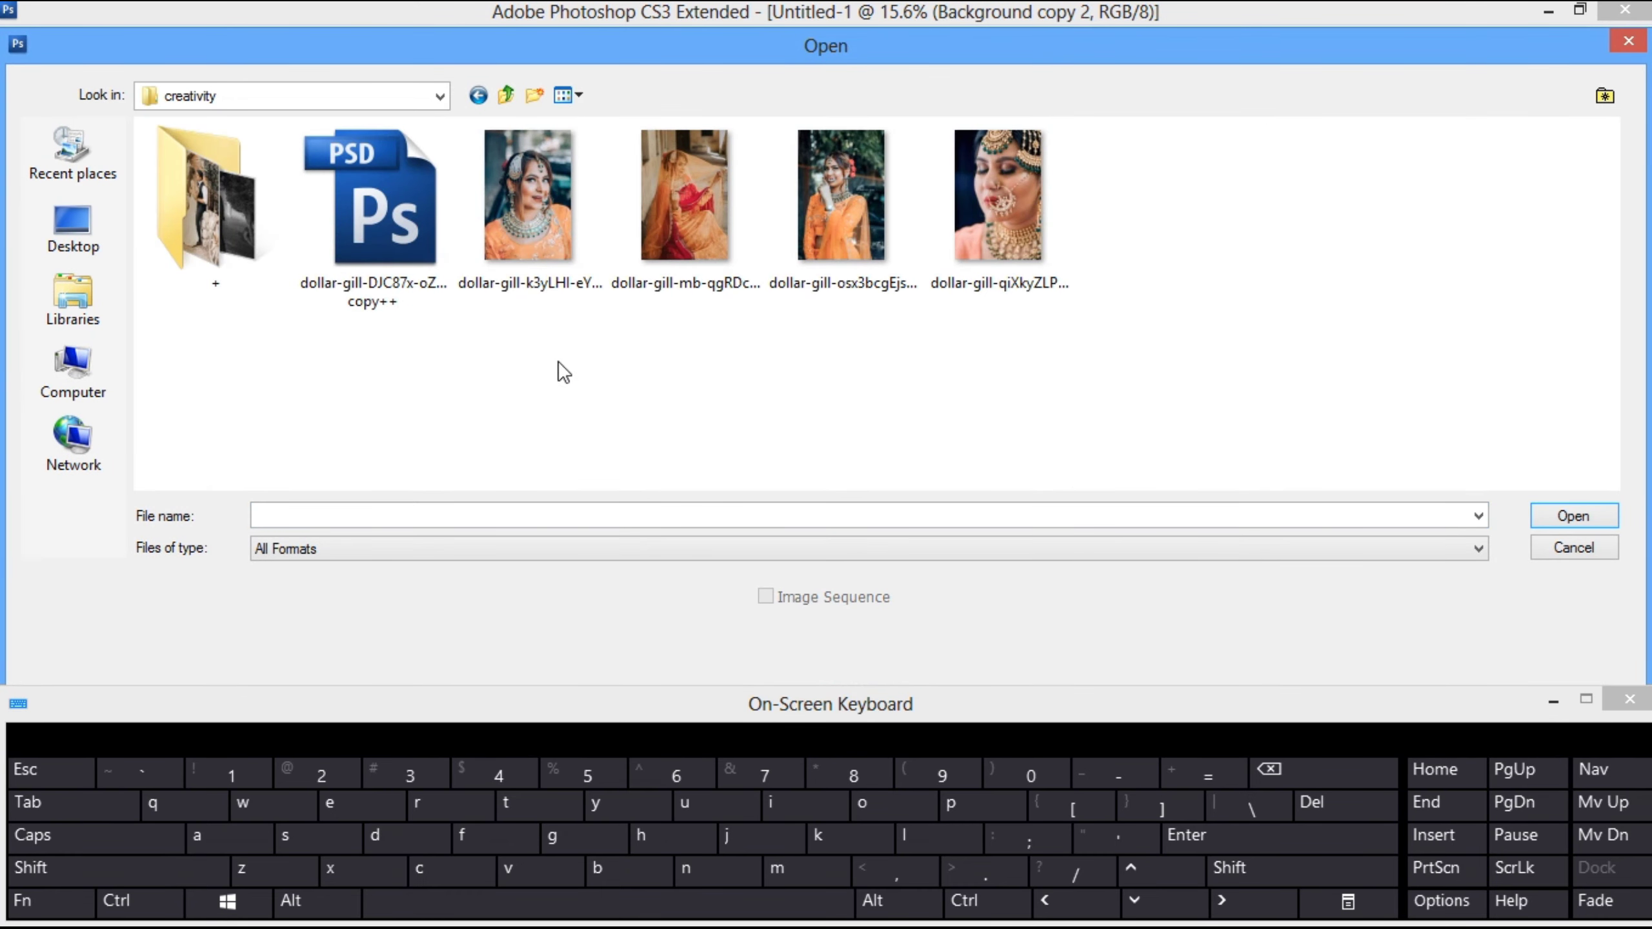
left_click(410, 243)
left_click(518, 255, "ctrl")
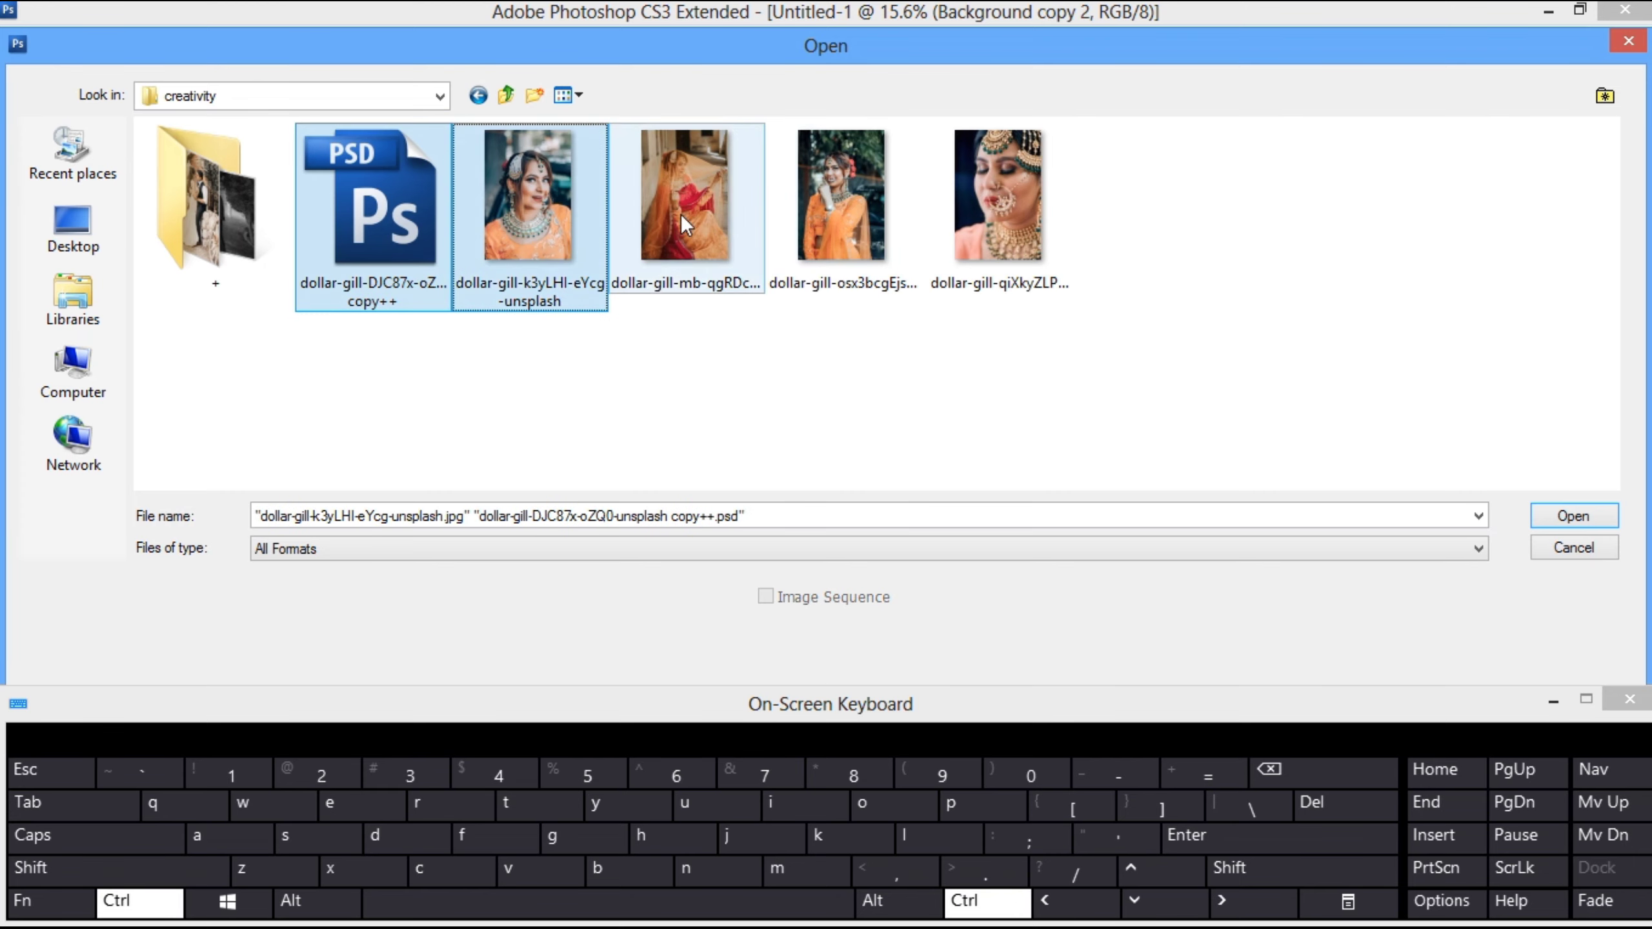
left_click(682, 215, "ctrl")
left_click(841, 195, "ctrl")
left_click(997, 195, "ctrl")
left_click(1573, 515)
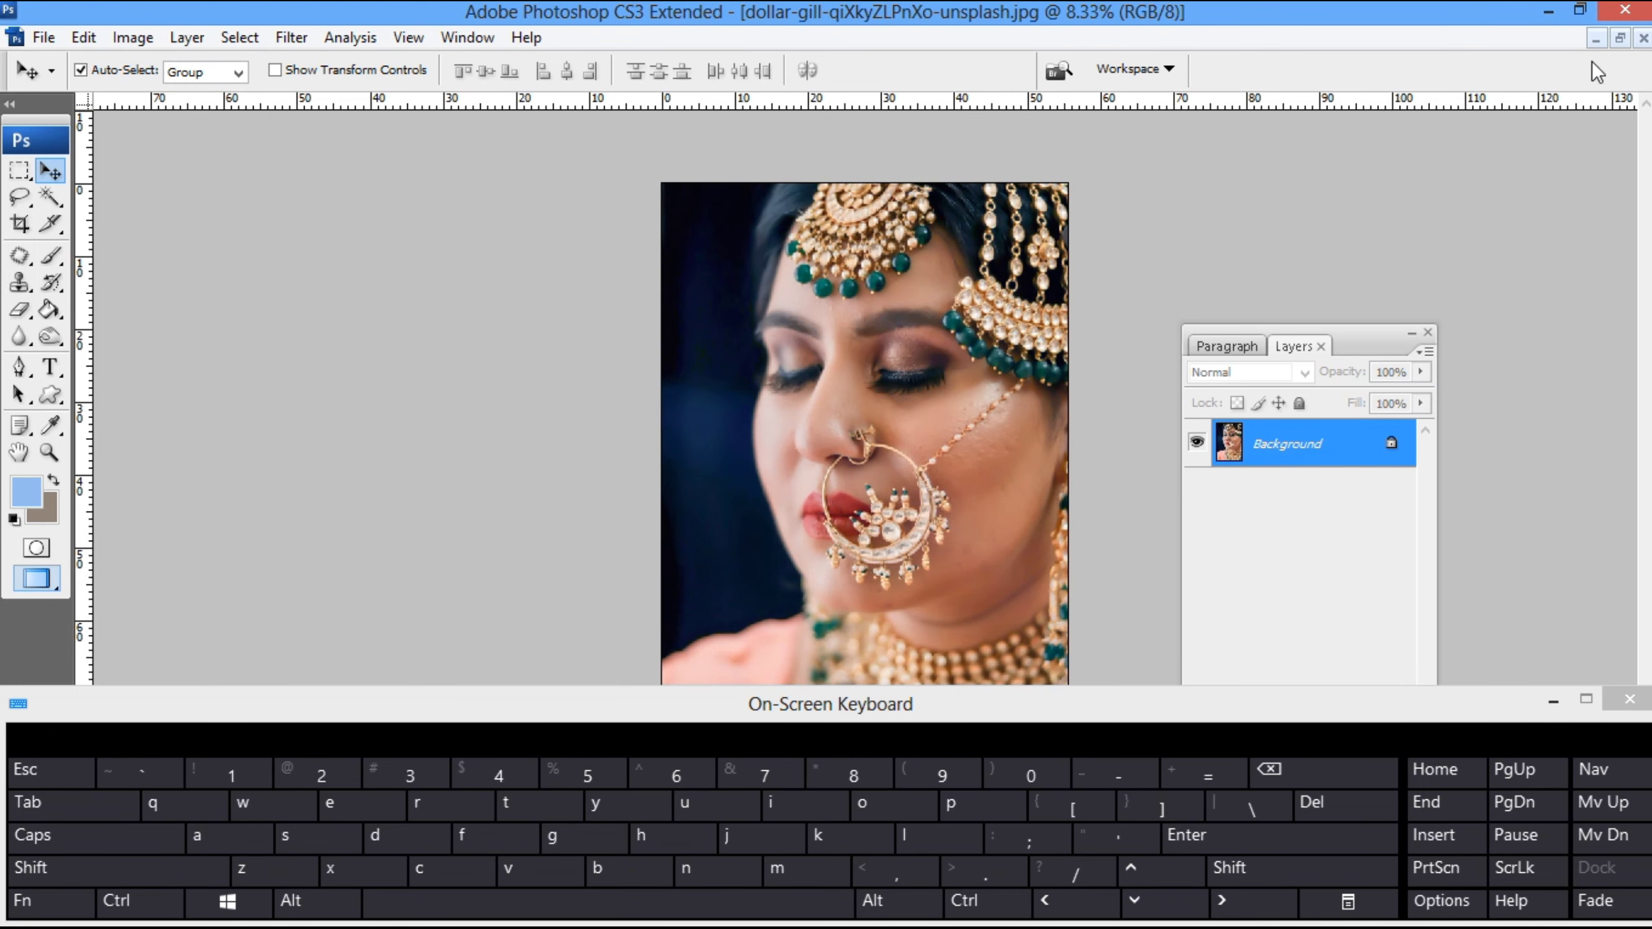
- Float the document windows, copy the close-up portrait into Untitled-1 and close the source photo
left_click(1619, 37)
left_click_drag(506, 337, 710, 310)
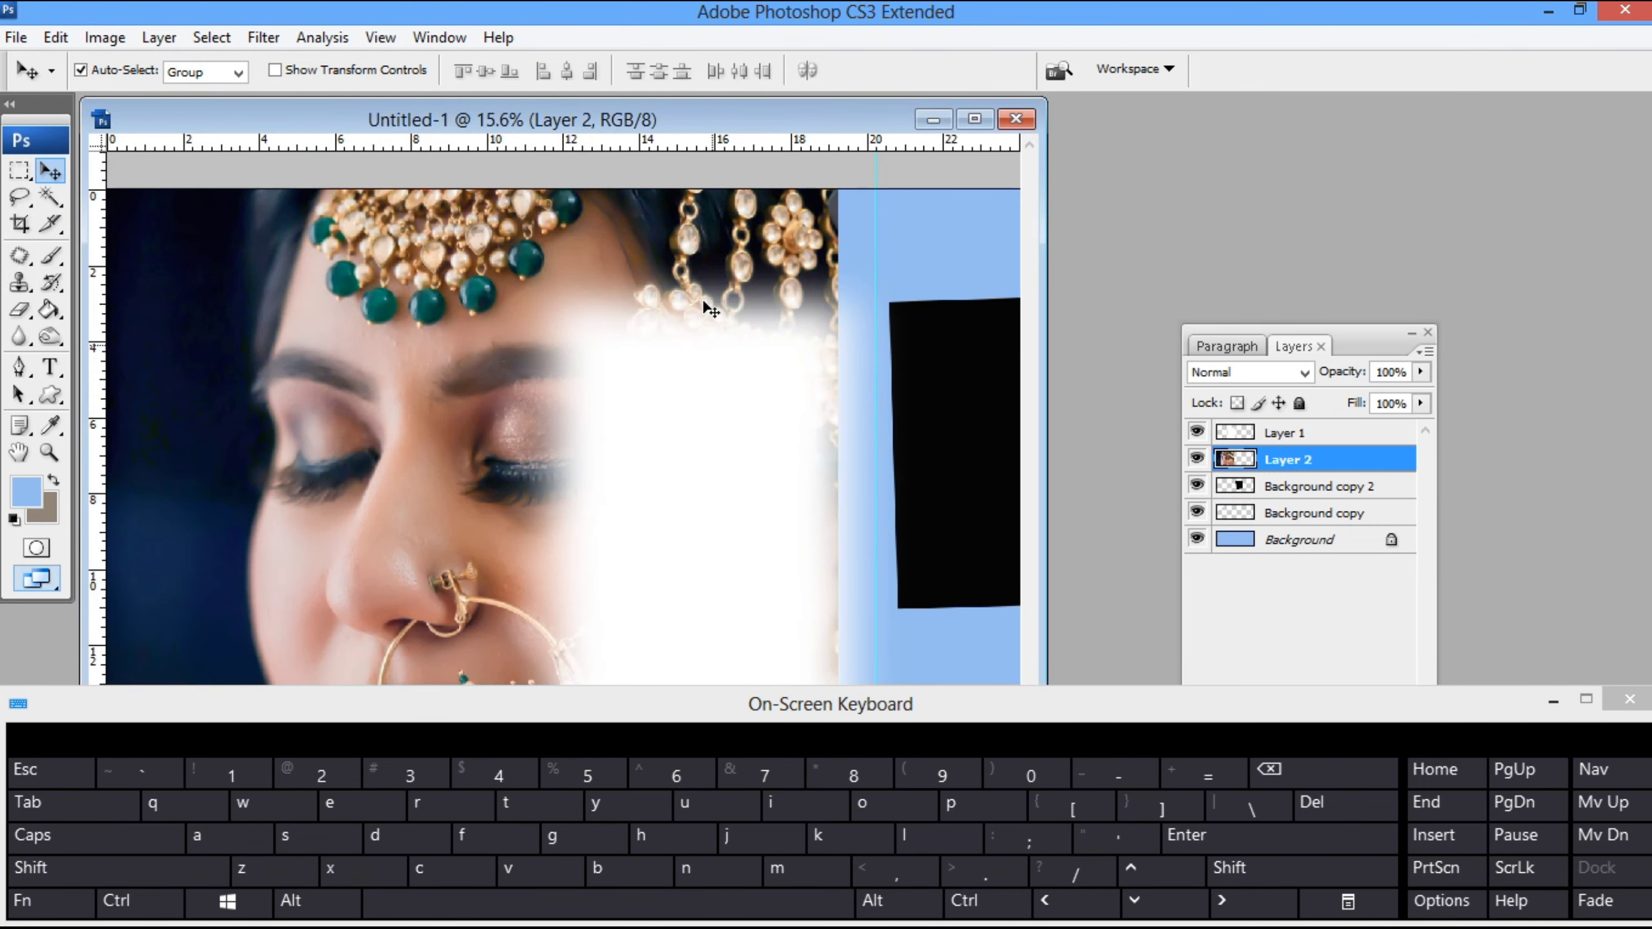
left_click_drag(390, 118, 890, 141)
left_click(308, 294)
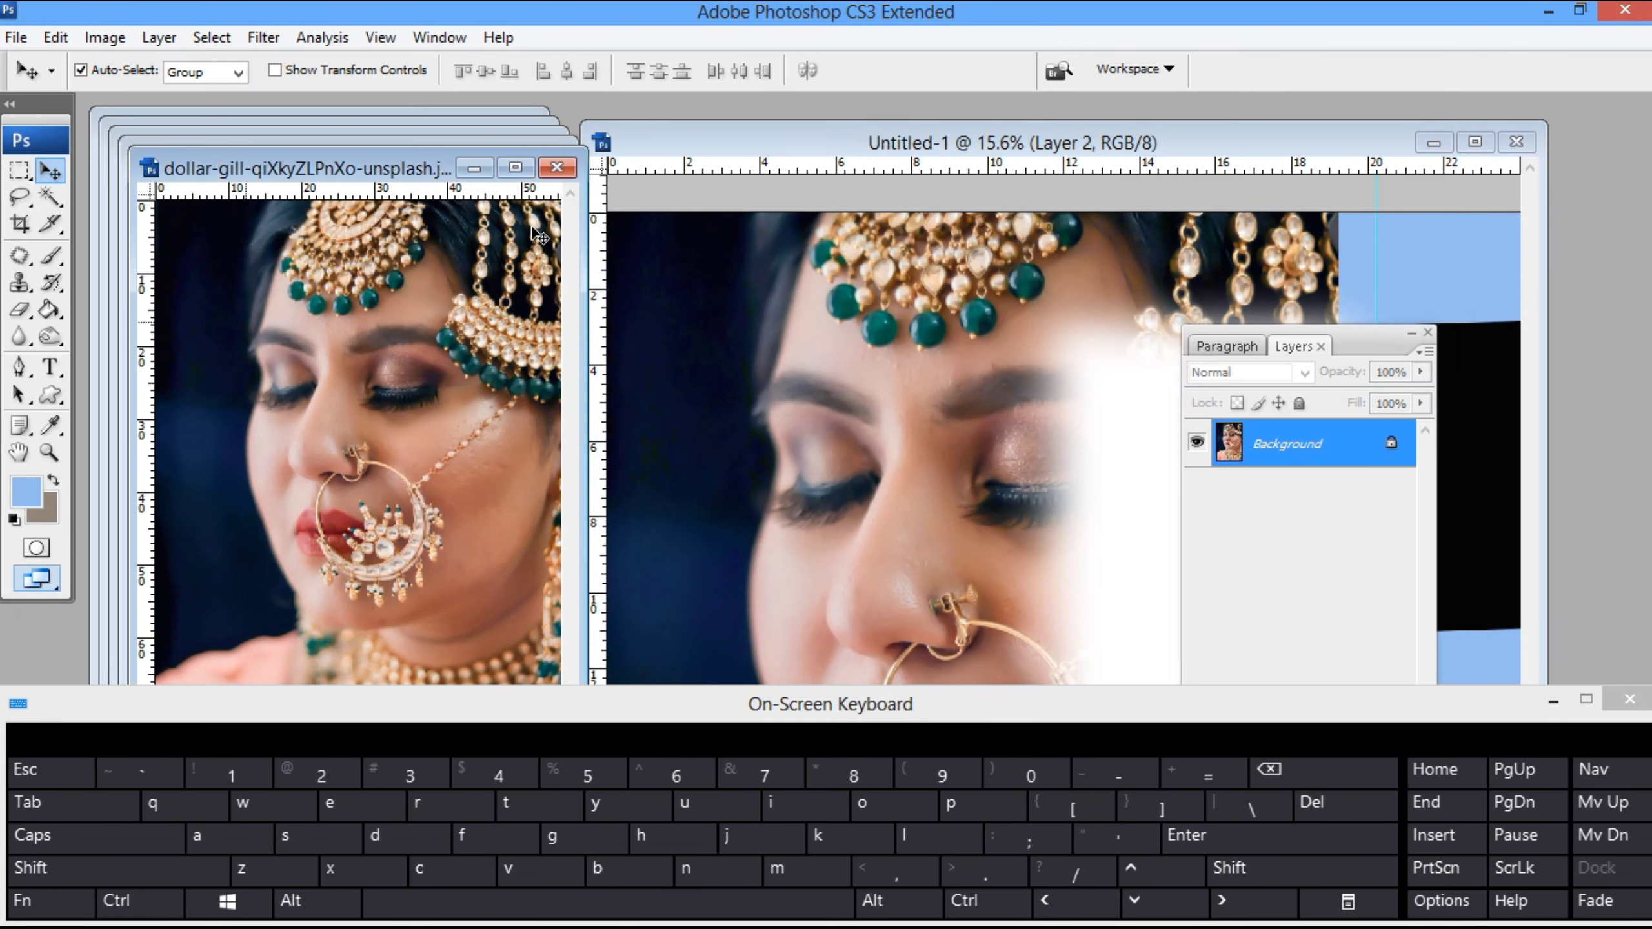
left_click(561, 172)
- Copy the next two bride photos into Untitled-1 as separate layers and close their source files
left_click_drag(446, 306, 783, 371)
left_click(533, 180)
left_click(549, 160)
left_click_drag(456, 312, 740, 371)
left_click(539, 151)
- Copy the smiling bride photo and the cut-out bride from the PSD into Untitled-1, closing both source files
left_click_drag(460, 286, 770, 364)
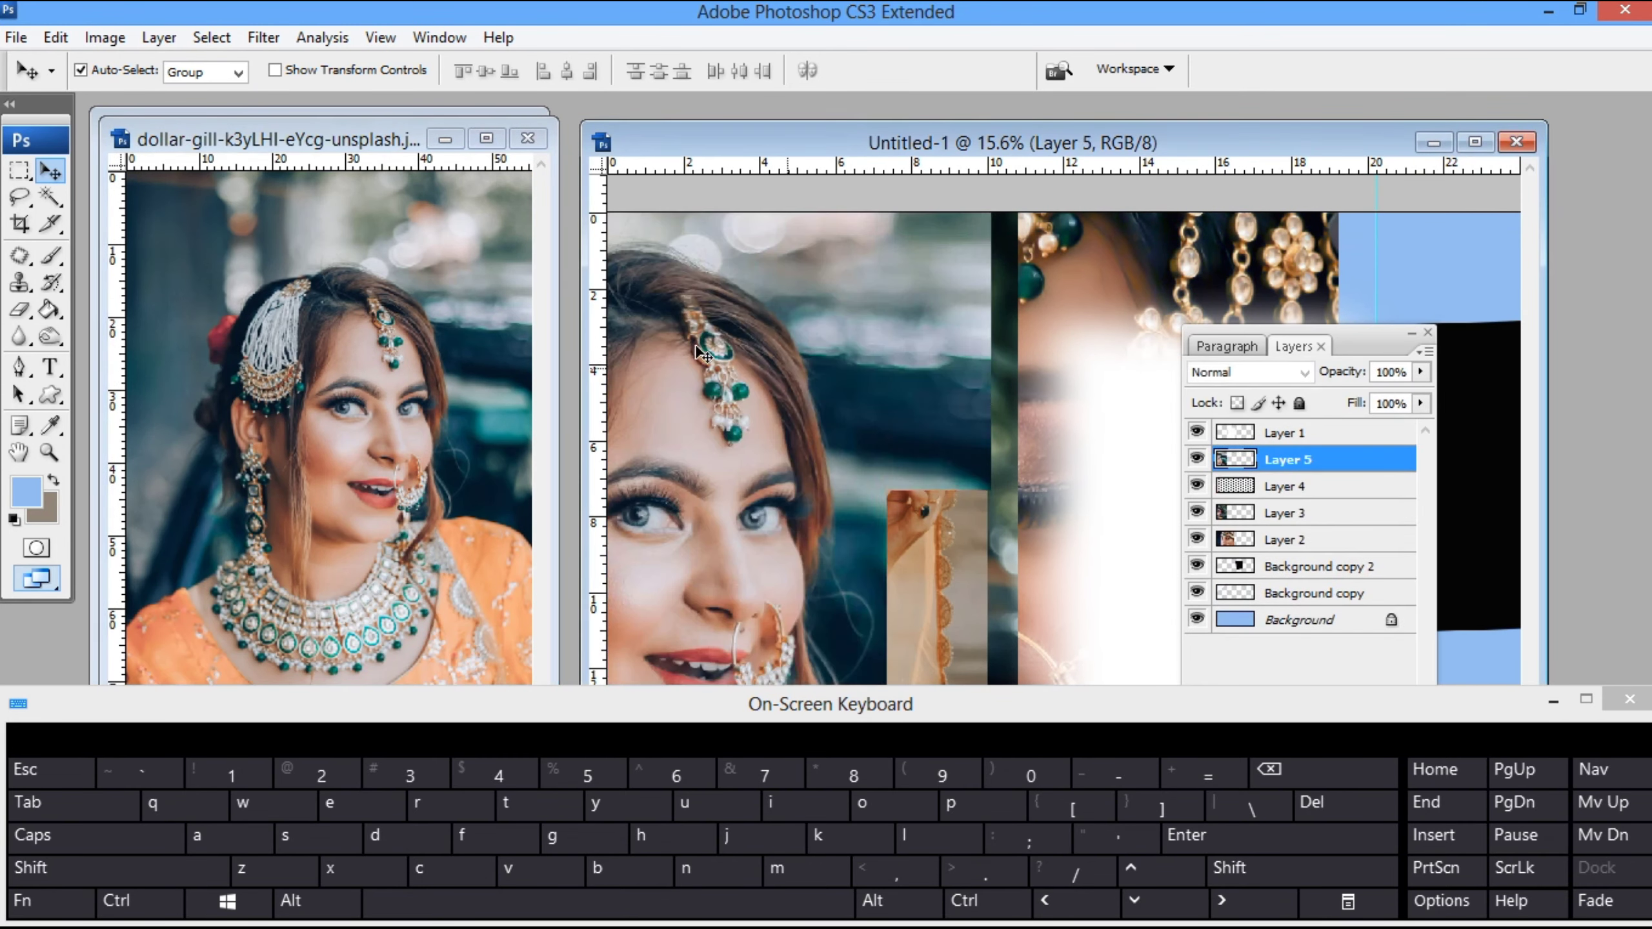
left_click(527, 139)
left_click_drag(327, 490, 689, 454)
left_click(517, 128)
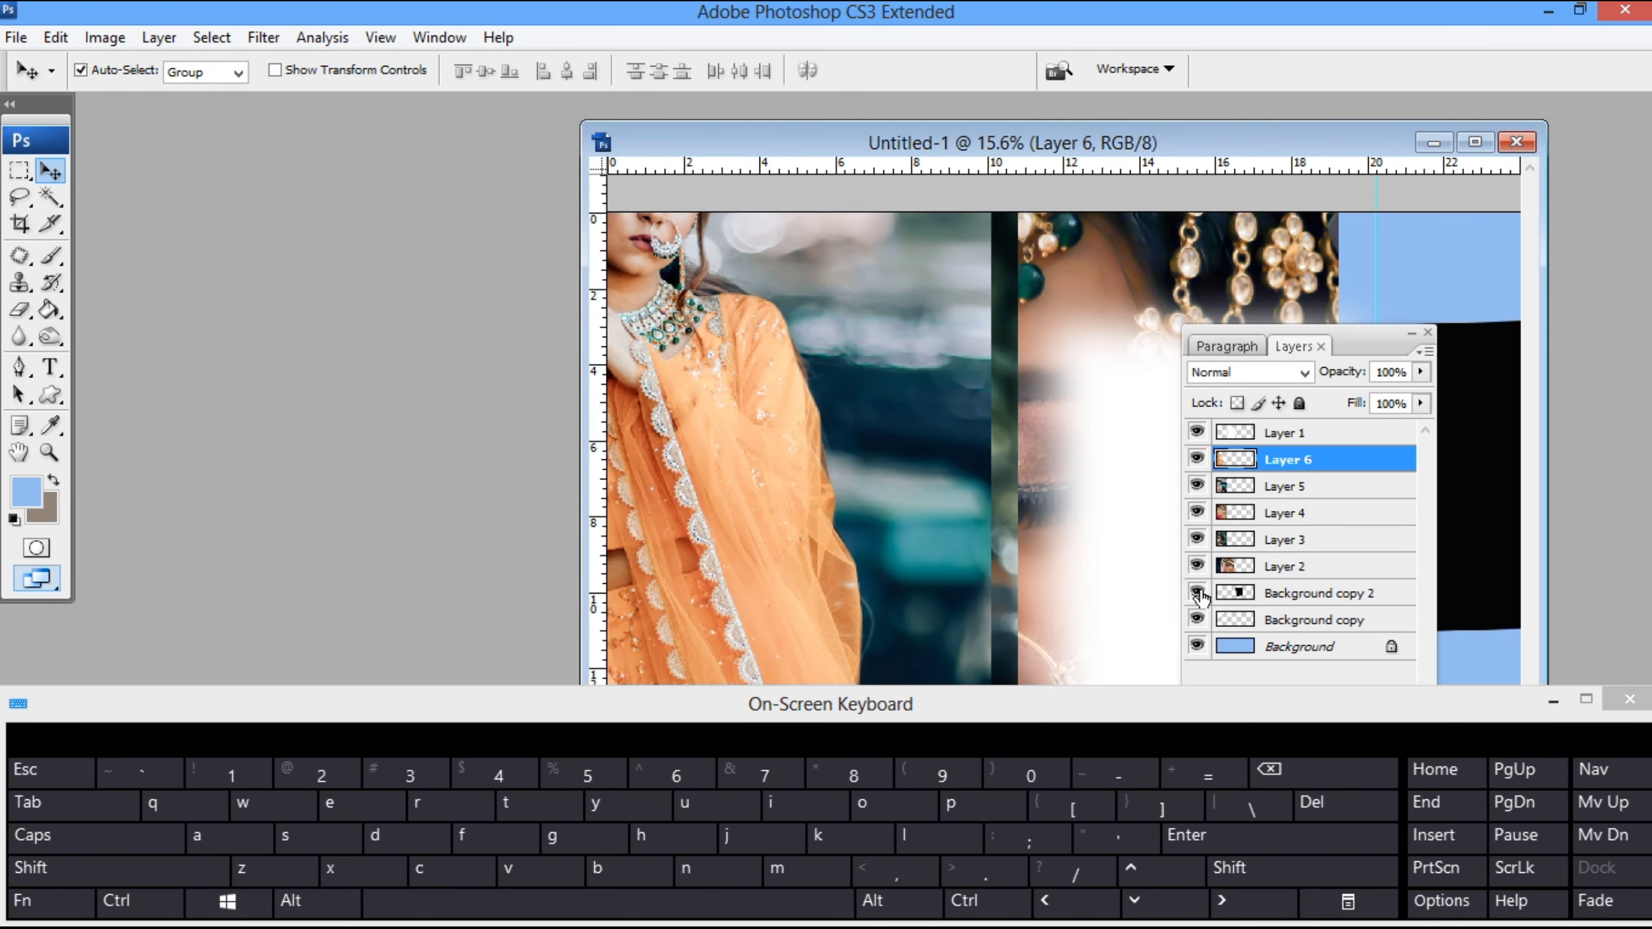
- Hide Layers 2, 3, 4 and 5 and maximise the Untitled-1 document window
left_click(1197, 565)
left_click(1197, 539)
left_click(1196, 486)
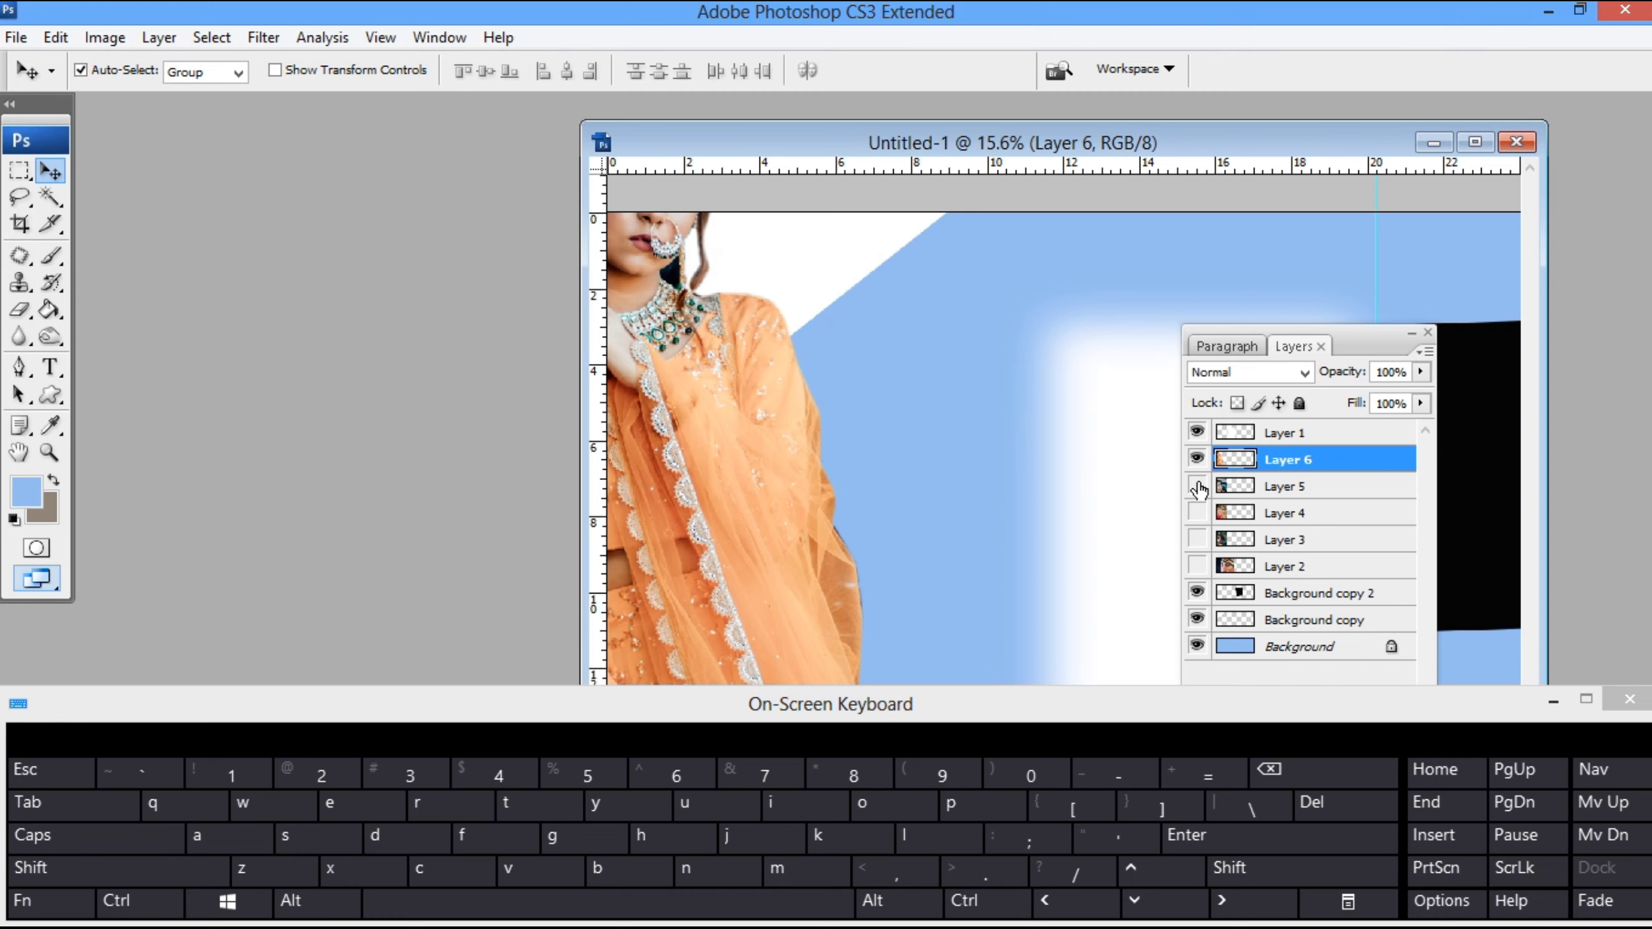
double_click(1116, 153)
- Scale down the cut-out bride on Layer 6 so her full figure stands between the white corner and the soft white rectangle
left_click_drag(397, 407, 722, 508)
key("ctrl+t")
left_click_drag(689, 133, 551, 403)
left_click_drag(506, 476, 427, 369)
key("Return")
left_click_drag(746, 683, 747, 725)
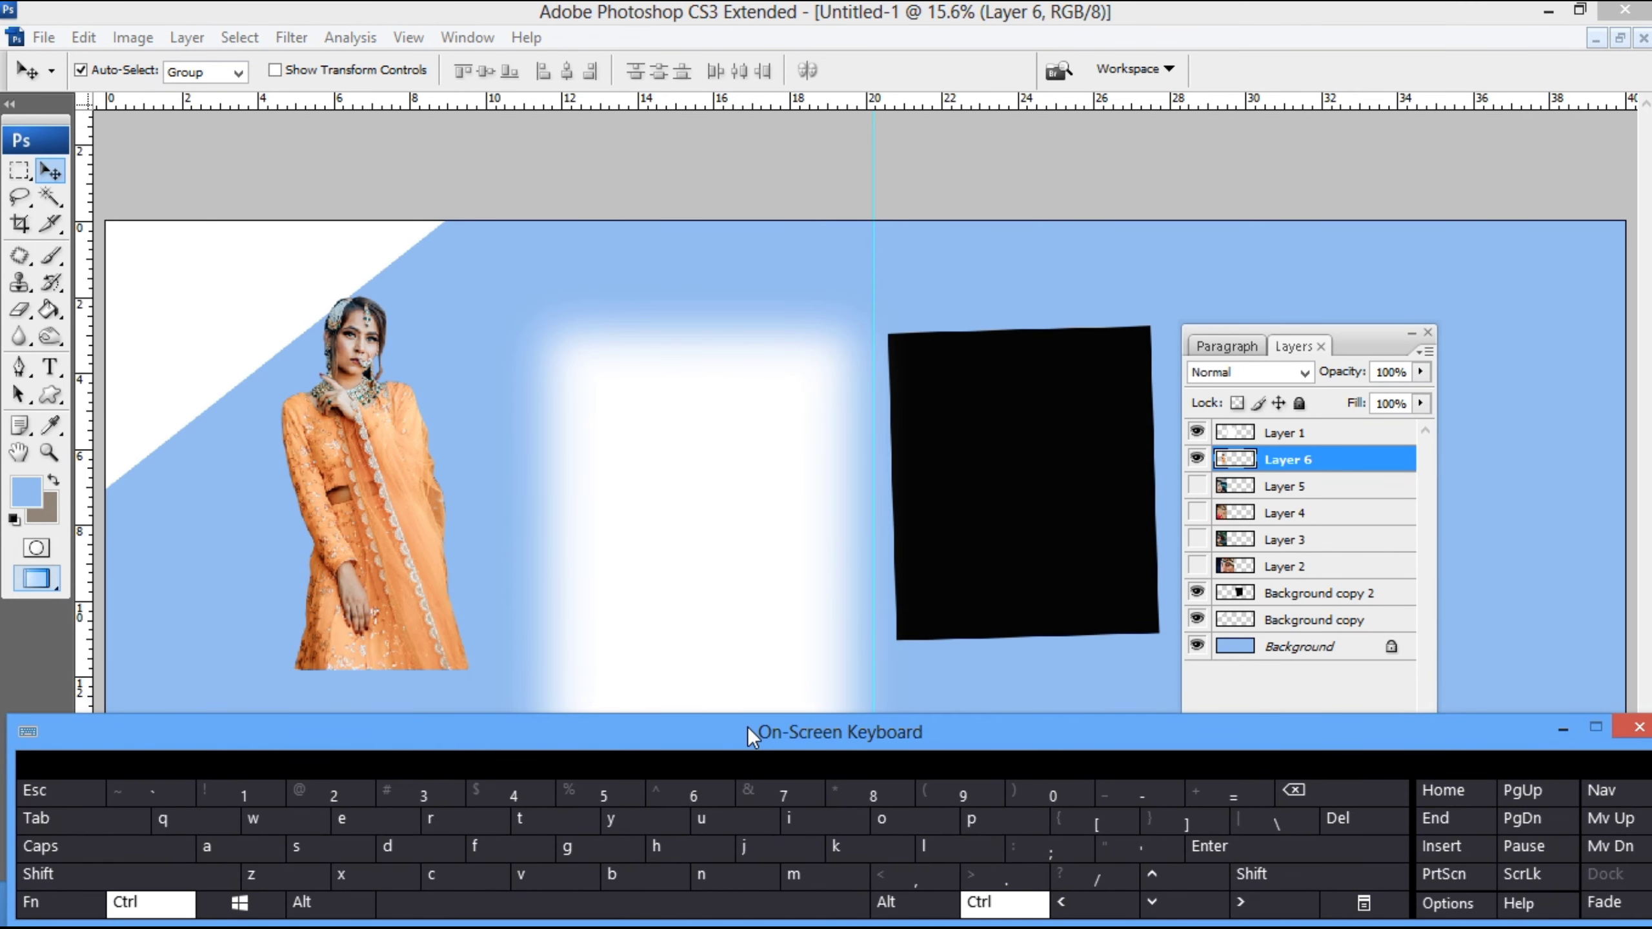
- Enlarge the cut-out bride on Layer 6 to about 131.5% and place her over the white corner at the spread's left end
left_click(781, 554)
key("ctrl+minus")
key("ctrl+minus")
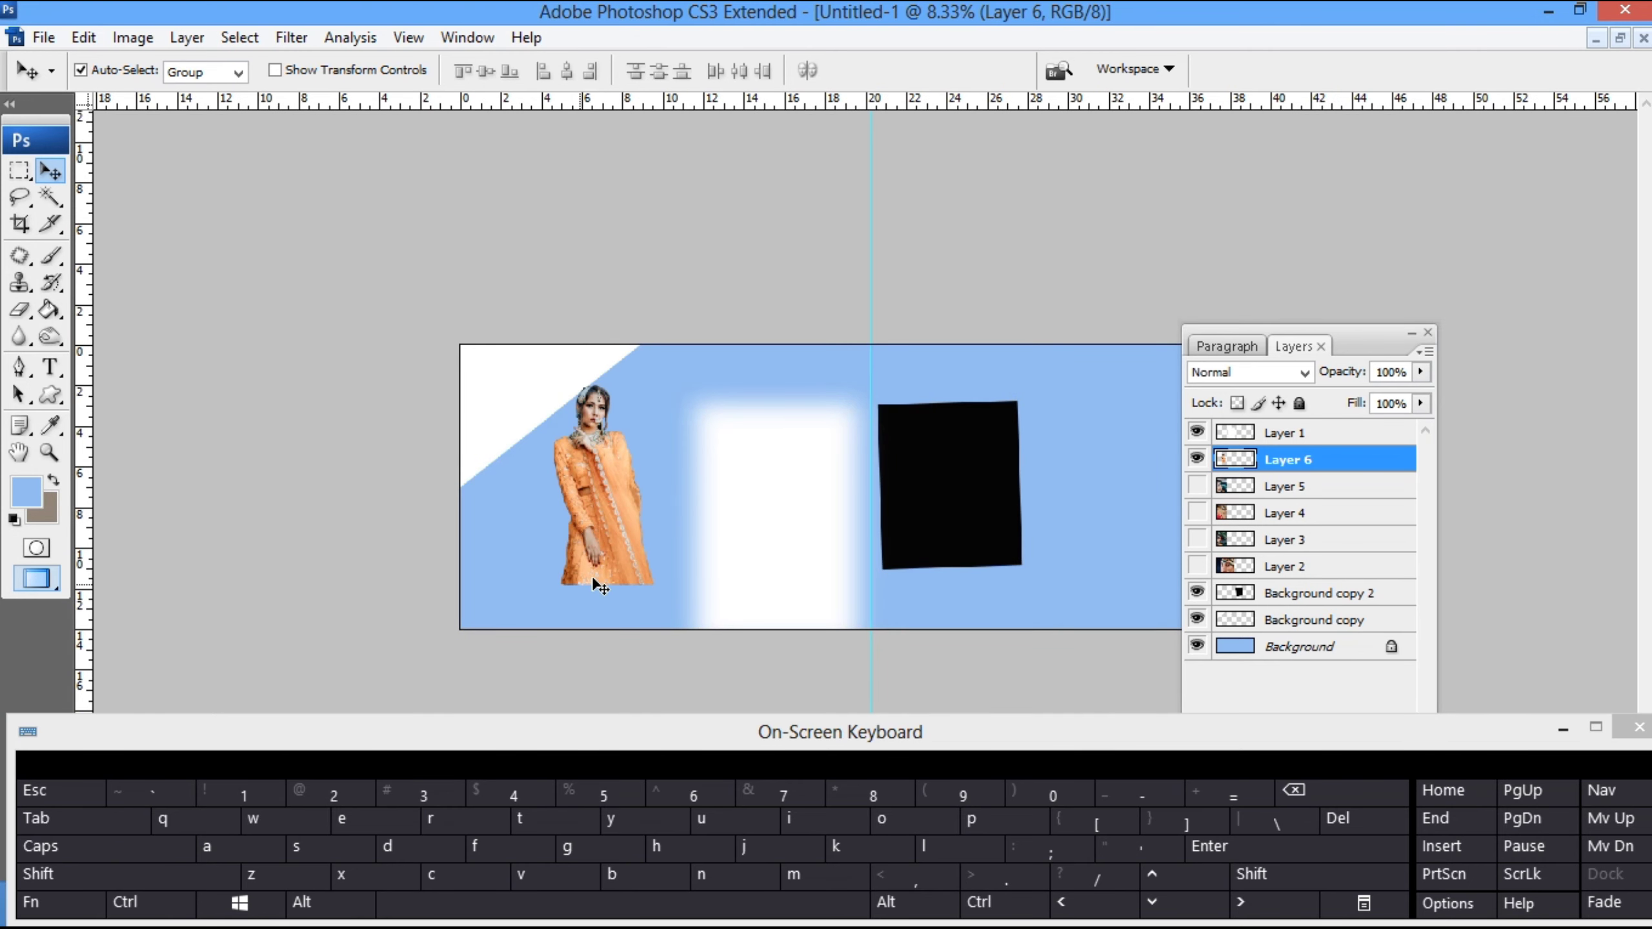
key("ctrl+t")
left_click_drag(657, 418, 694, 389)
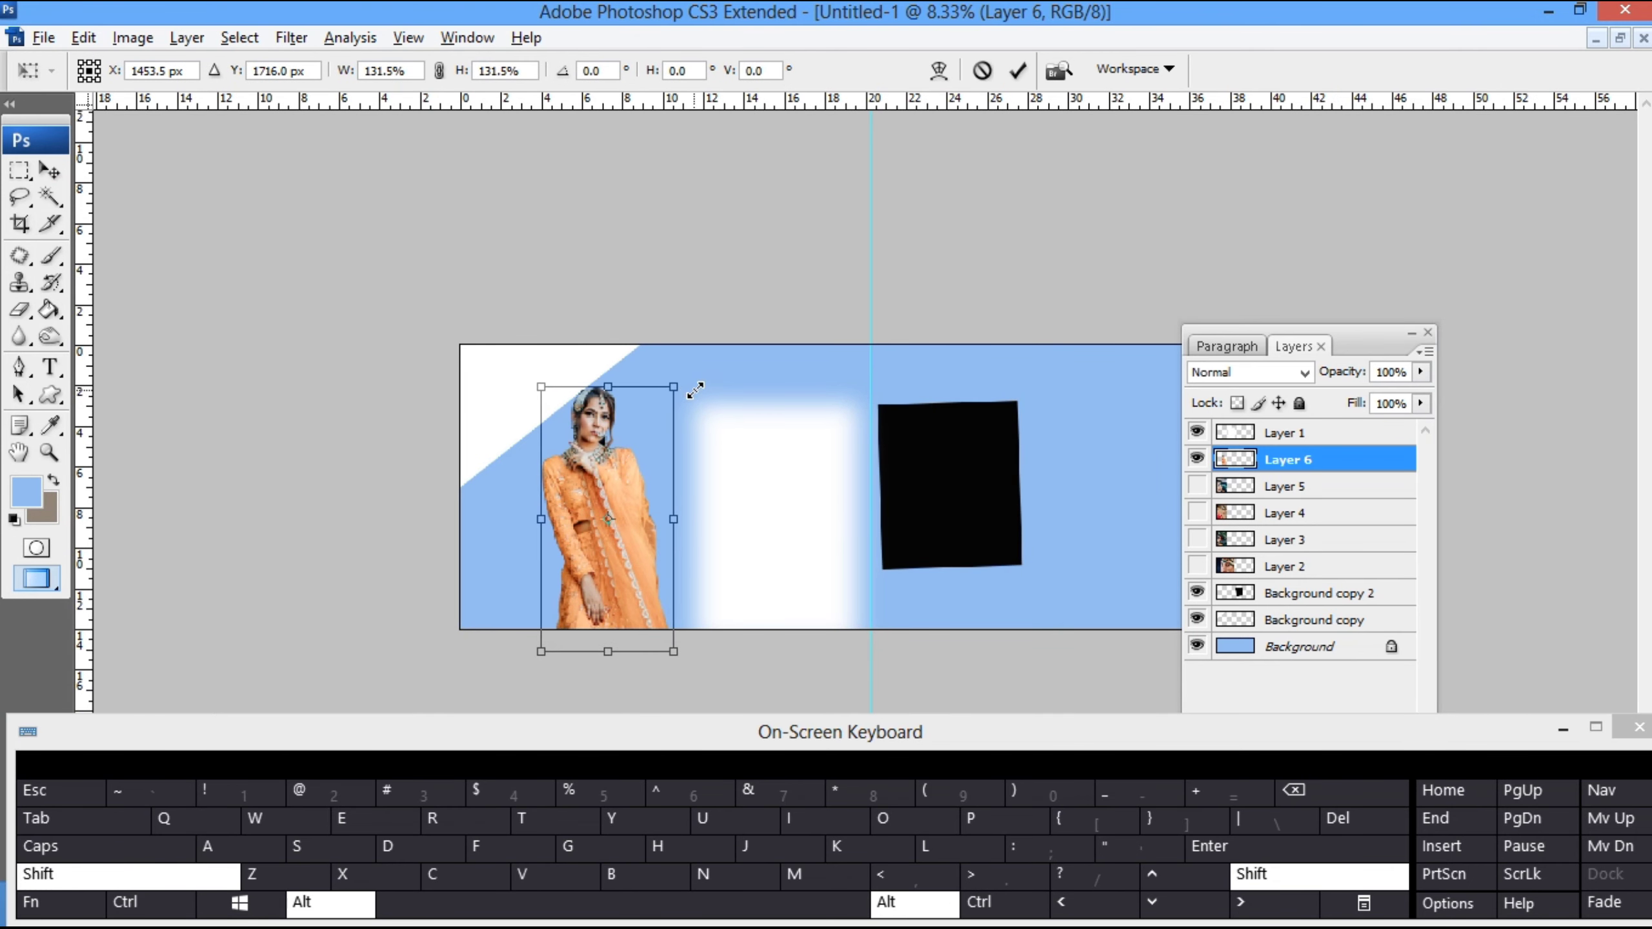
left_click_drag(637, 521, 587, 511)
key("Return")
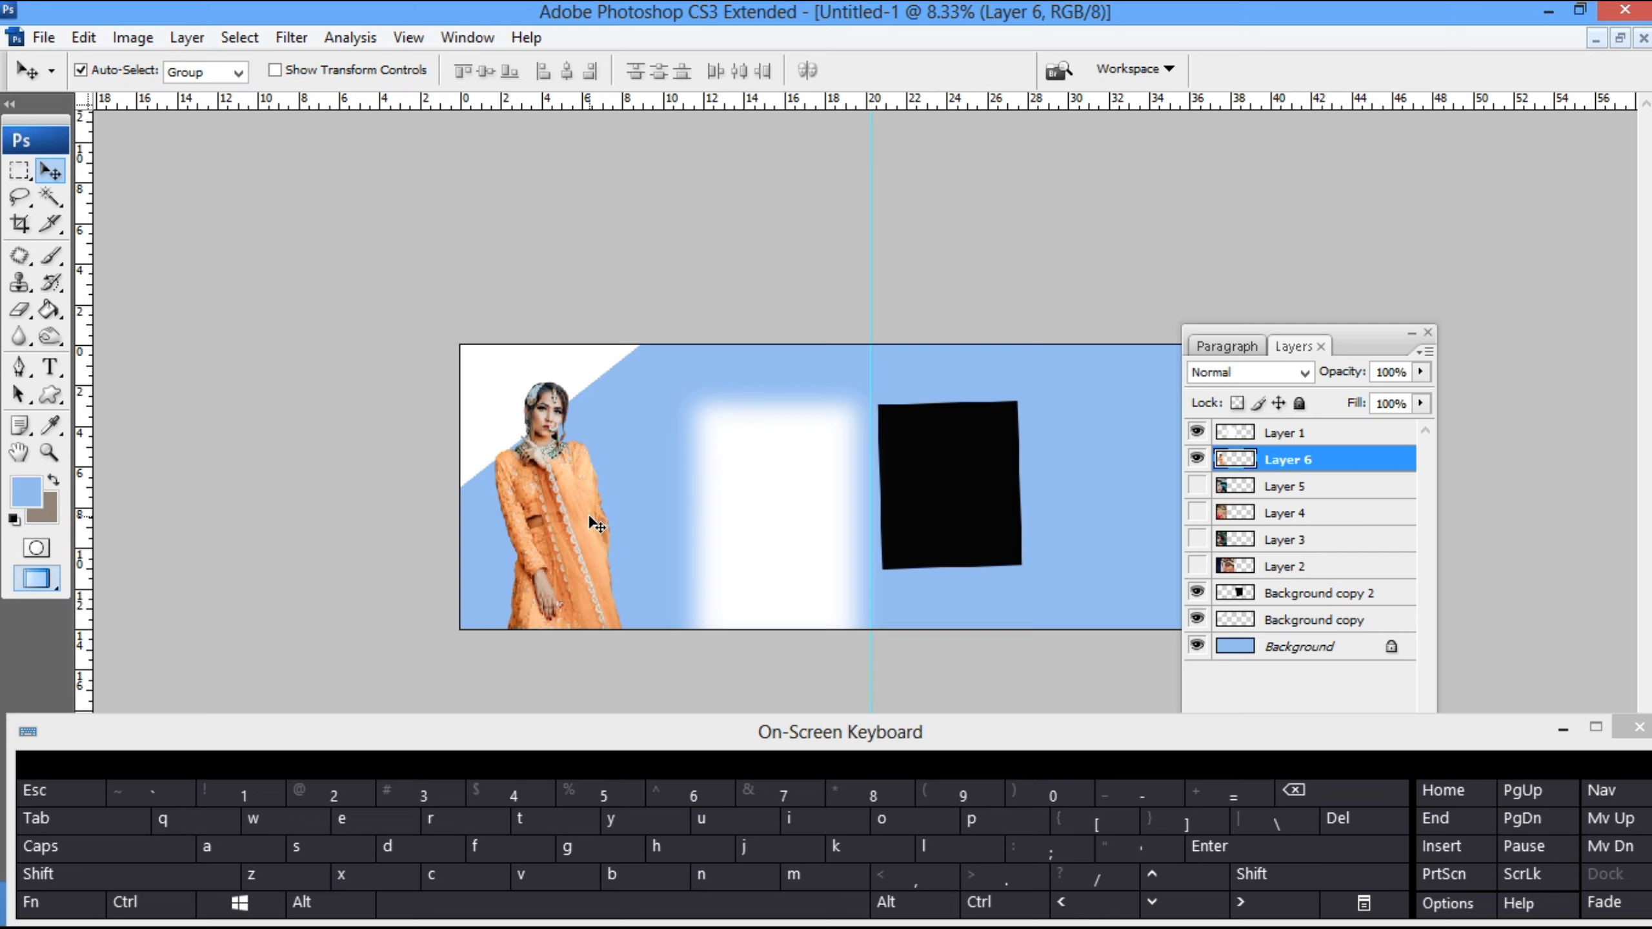
- Reduce the white corner shape's fill to 27% and move the layer list clear of the spread
left_click(577, 378)
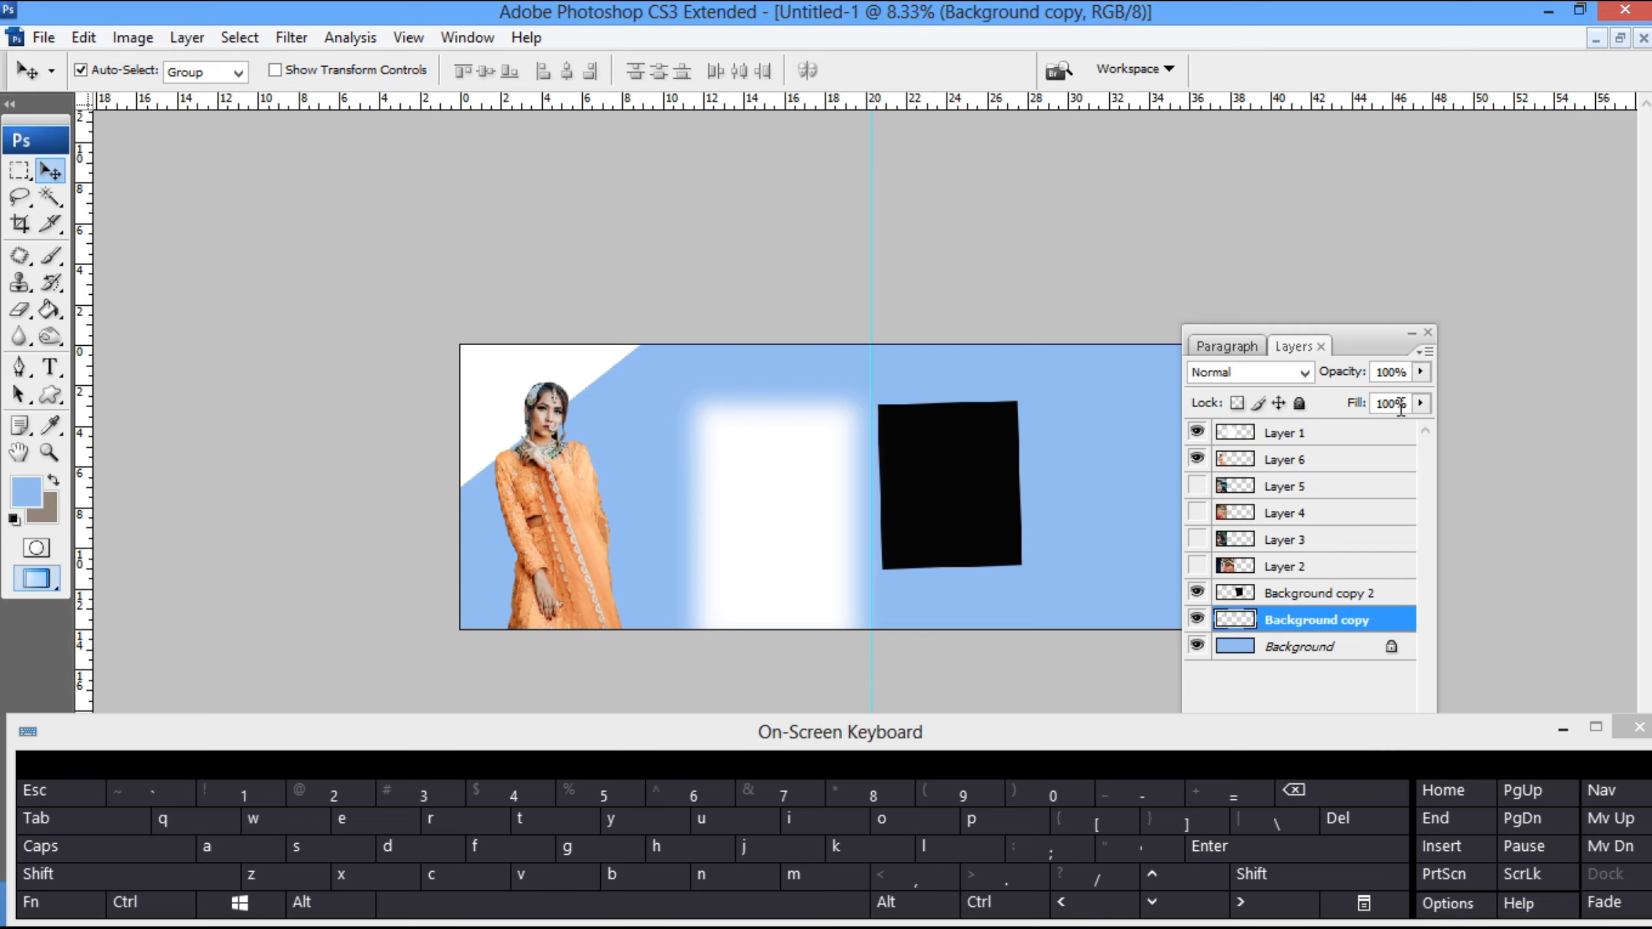
left_click_drag(1419, 405, 1332, 430)
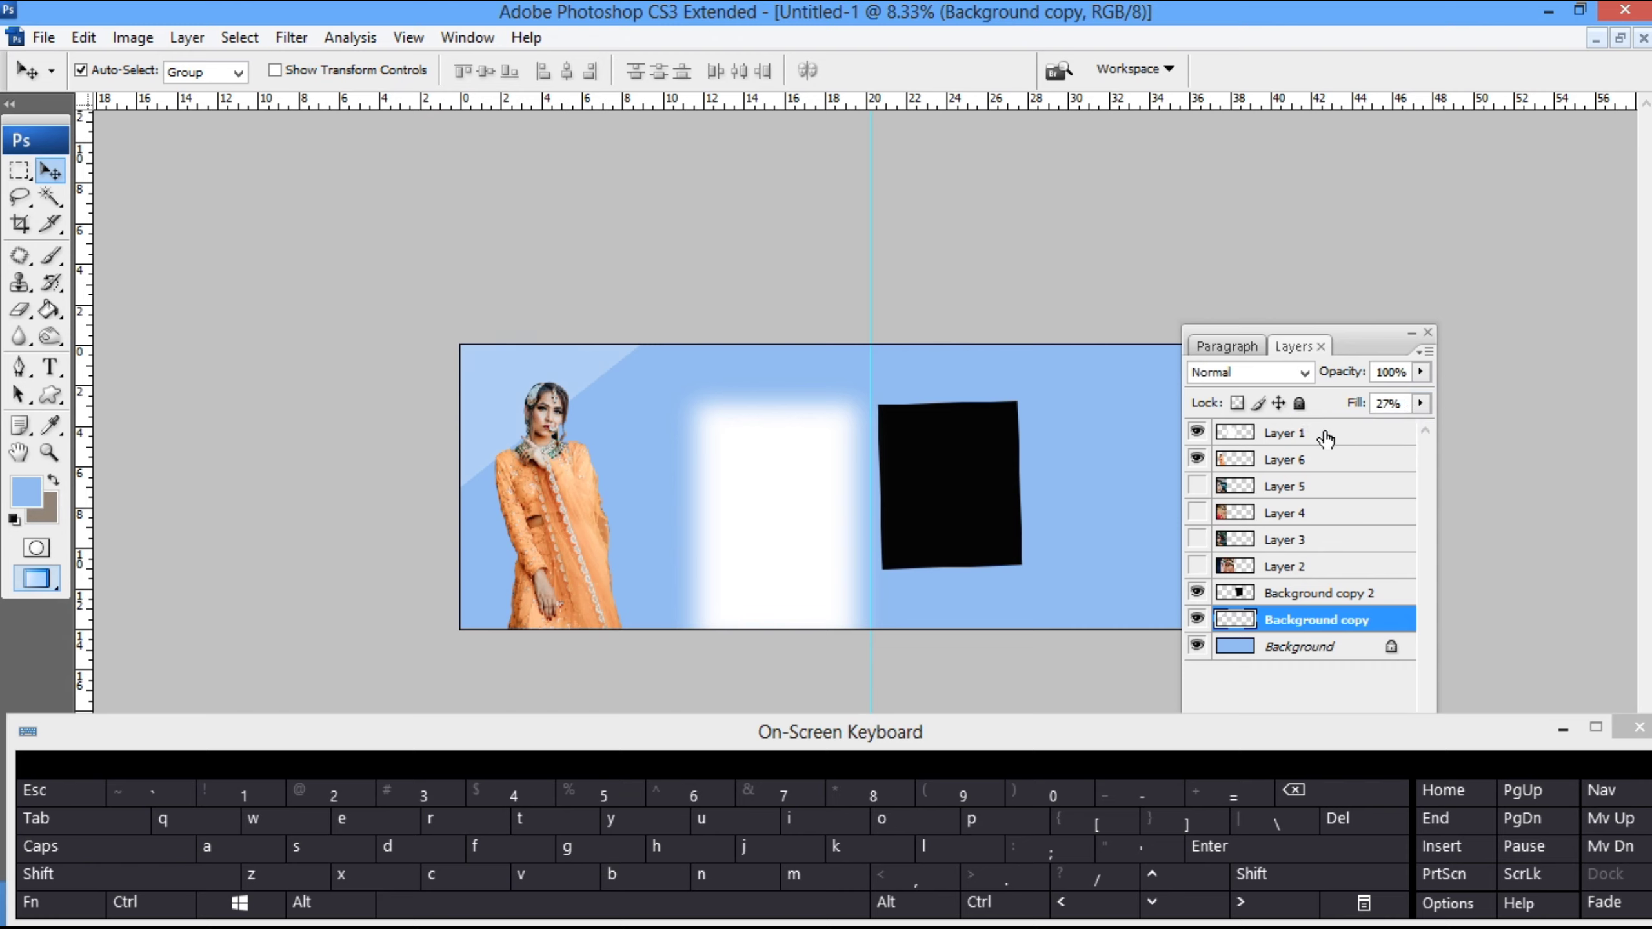
left_click_drag(1353, 331, 1473, 260)
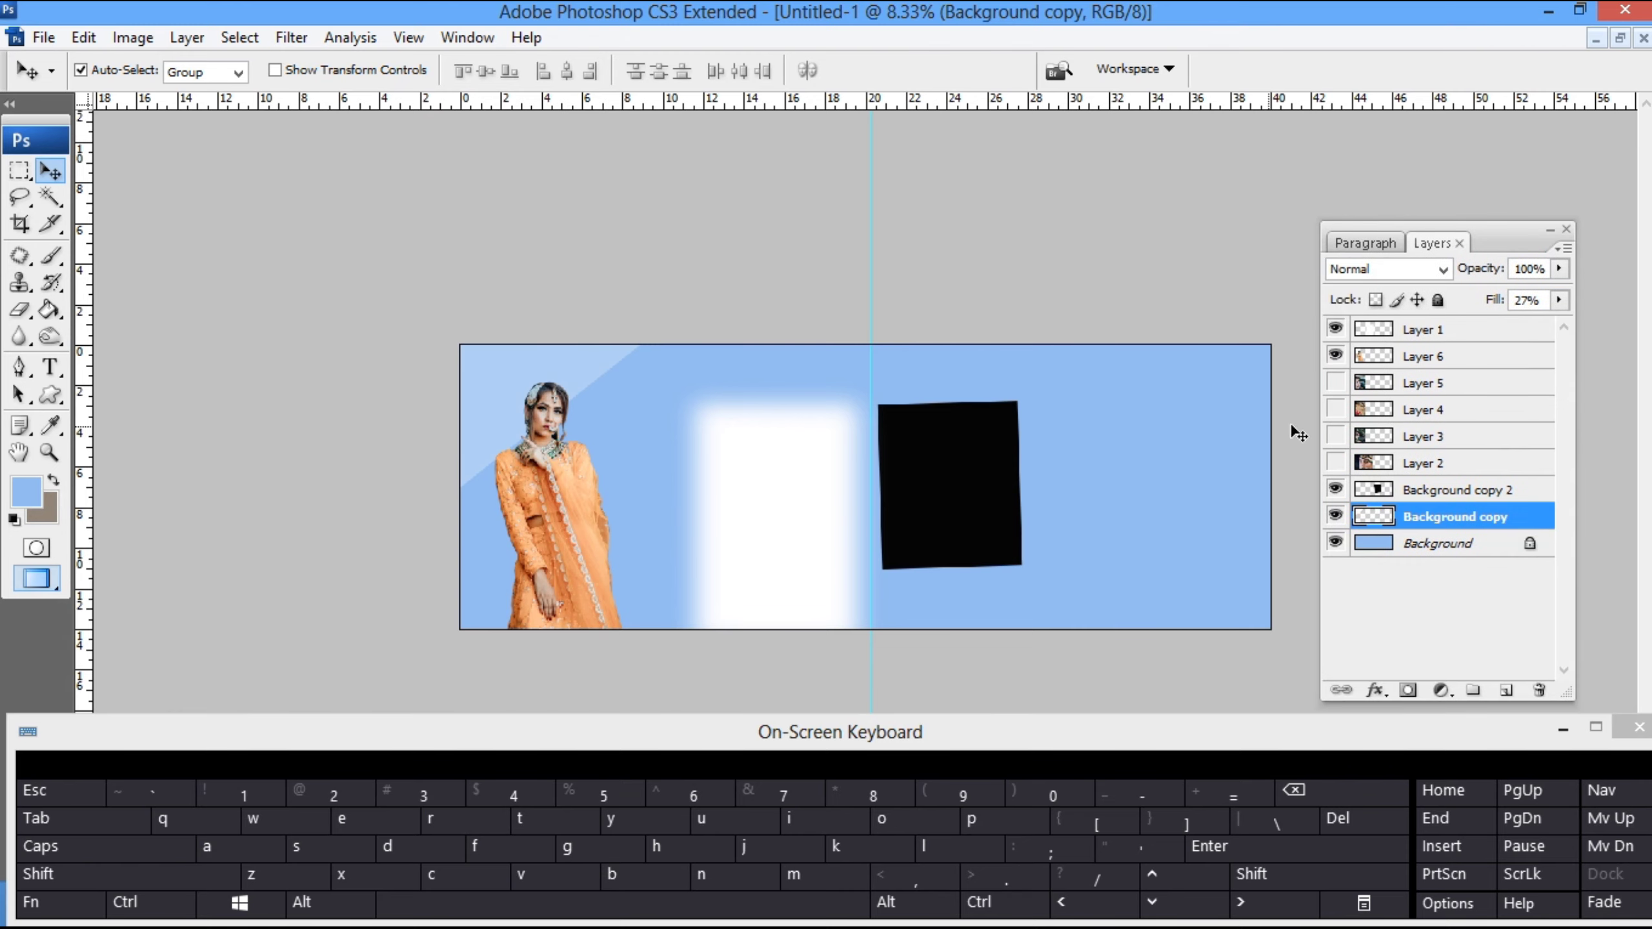
- Show the veiled bride photo on Layer 4, then scale and tilt it clockwise to cover the spread's left half behind the cut-out bride
left_click(1335, 409)
left_click(575, 430)
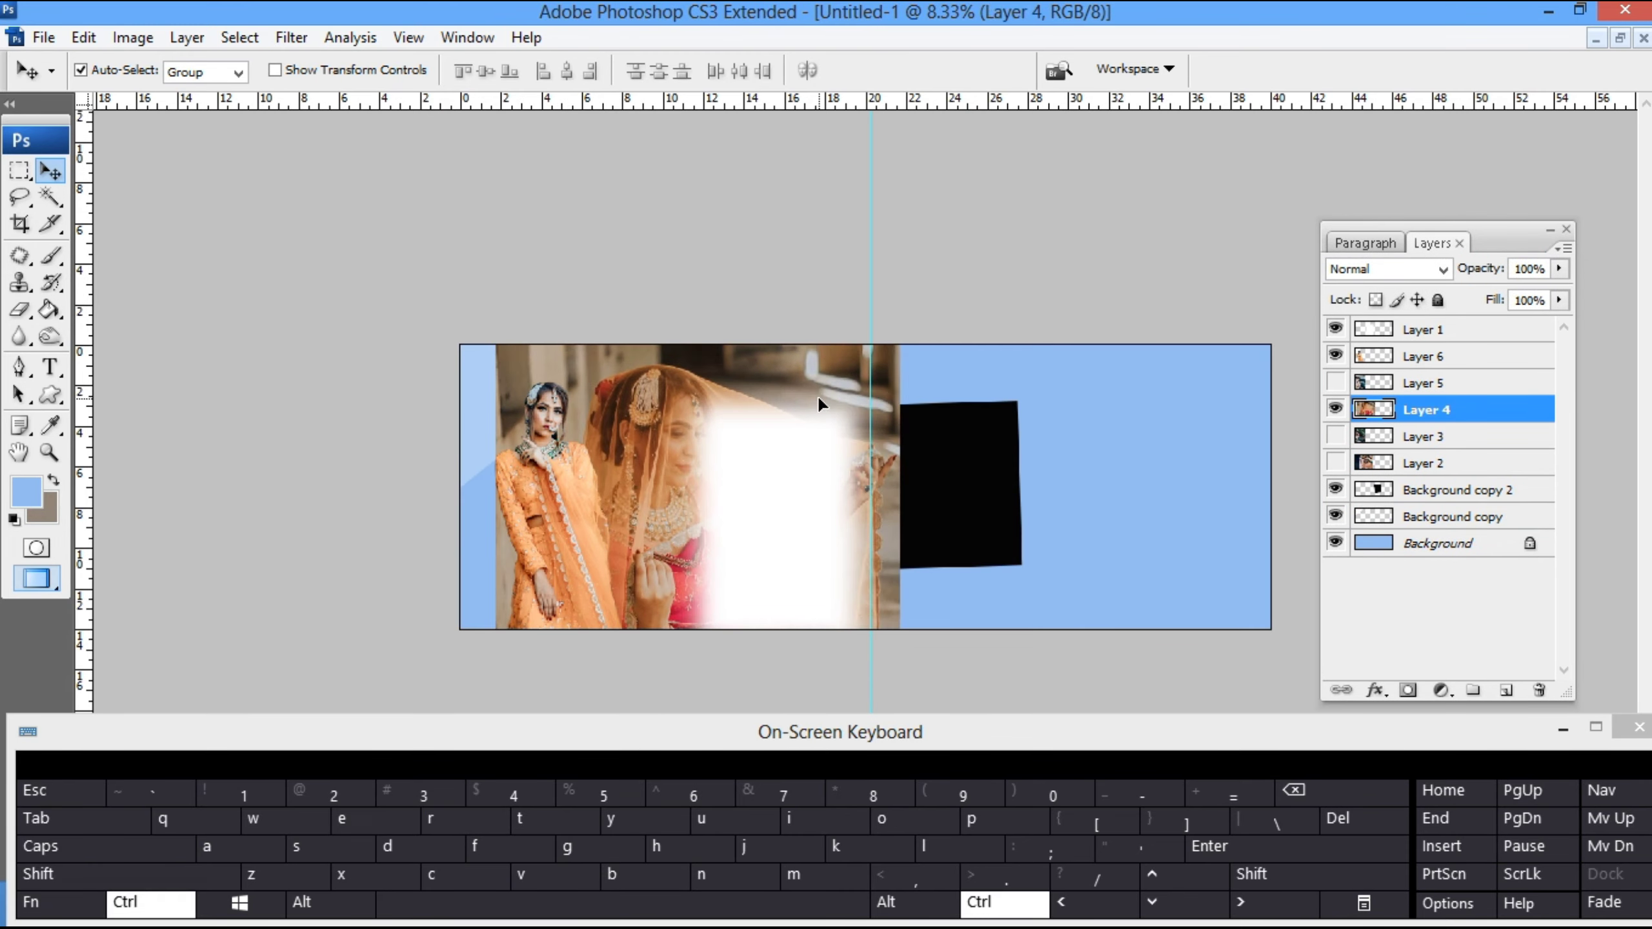
key("ctrl+t")
left_click_drag(900, 265, 824, 372)
left_click_drag(970, 395, 1019, 535)
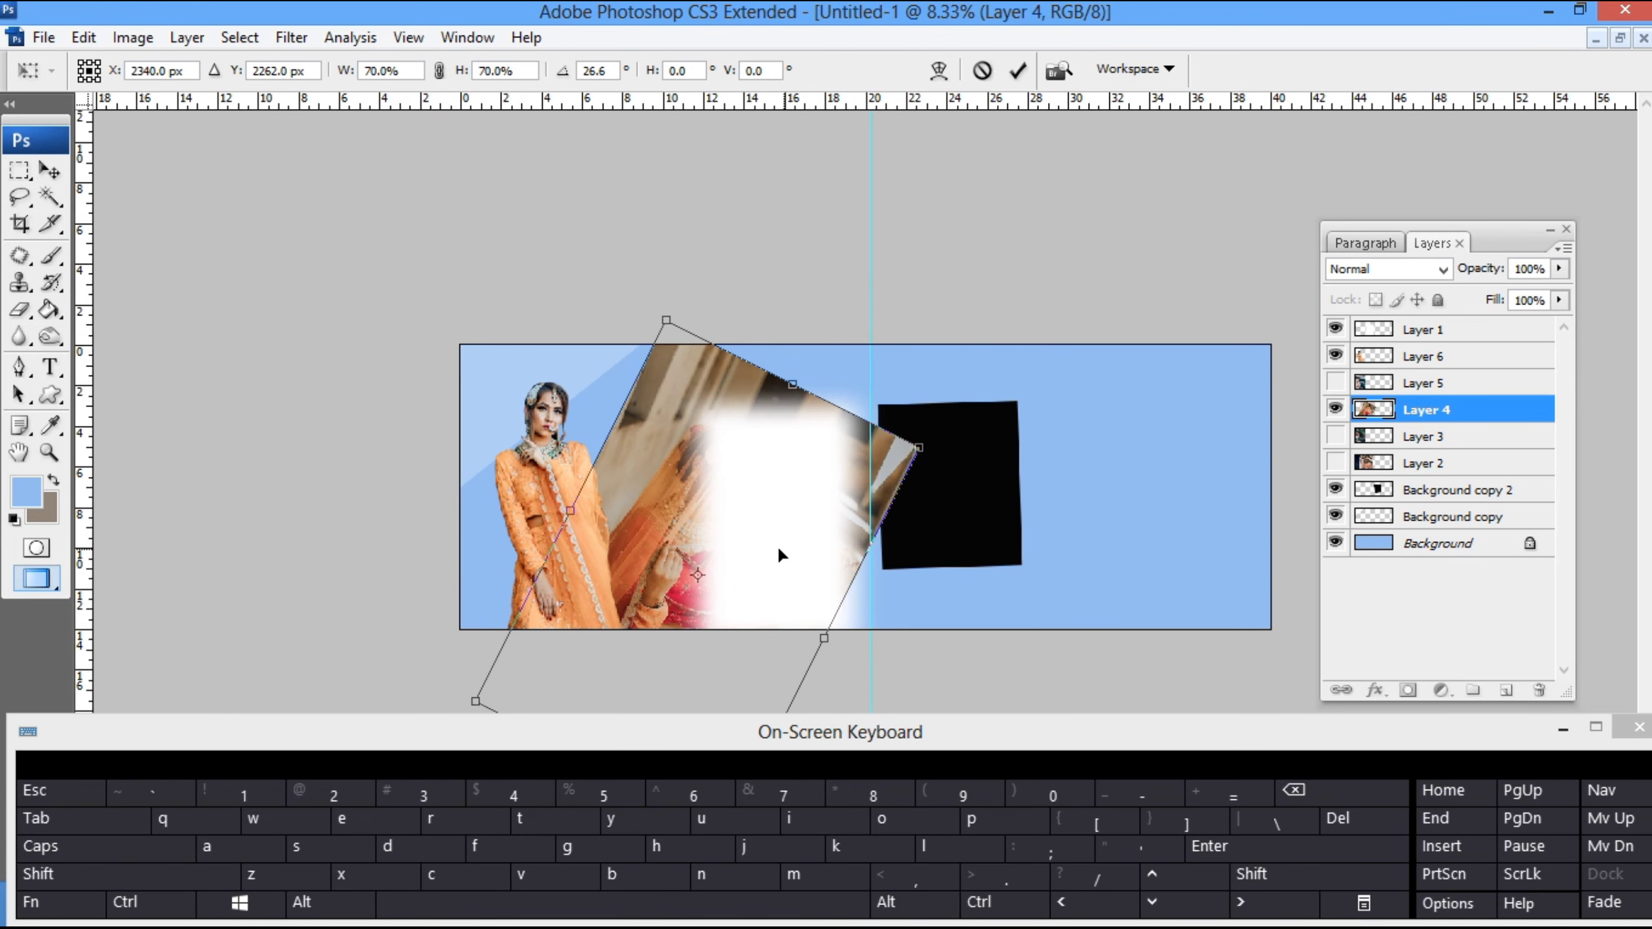
left_click_drag(777, 544, 723, 498)
left_click_drag(1002, 473, 1006, 511)
left_click_drag(880, 429, 955, 391)
double_click(795, 374)
- Move the soft white rectangle to the right of the black panel and set the veiled bride photo's blend mode to Overlay
left_click_drag(818, 523, 1151, 525)
mouse_move(693, 533)
left_mouse_down()
mouse_move(720, 576)
mouse_move(707, 550)
left_mouse_up()
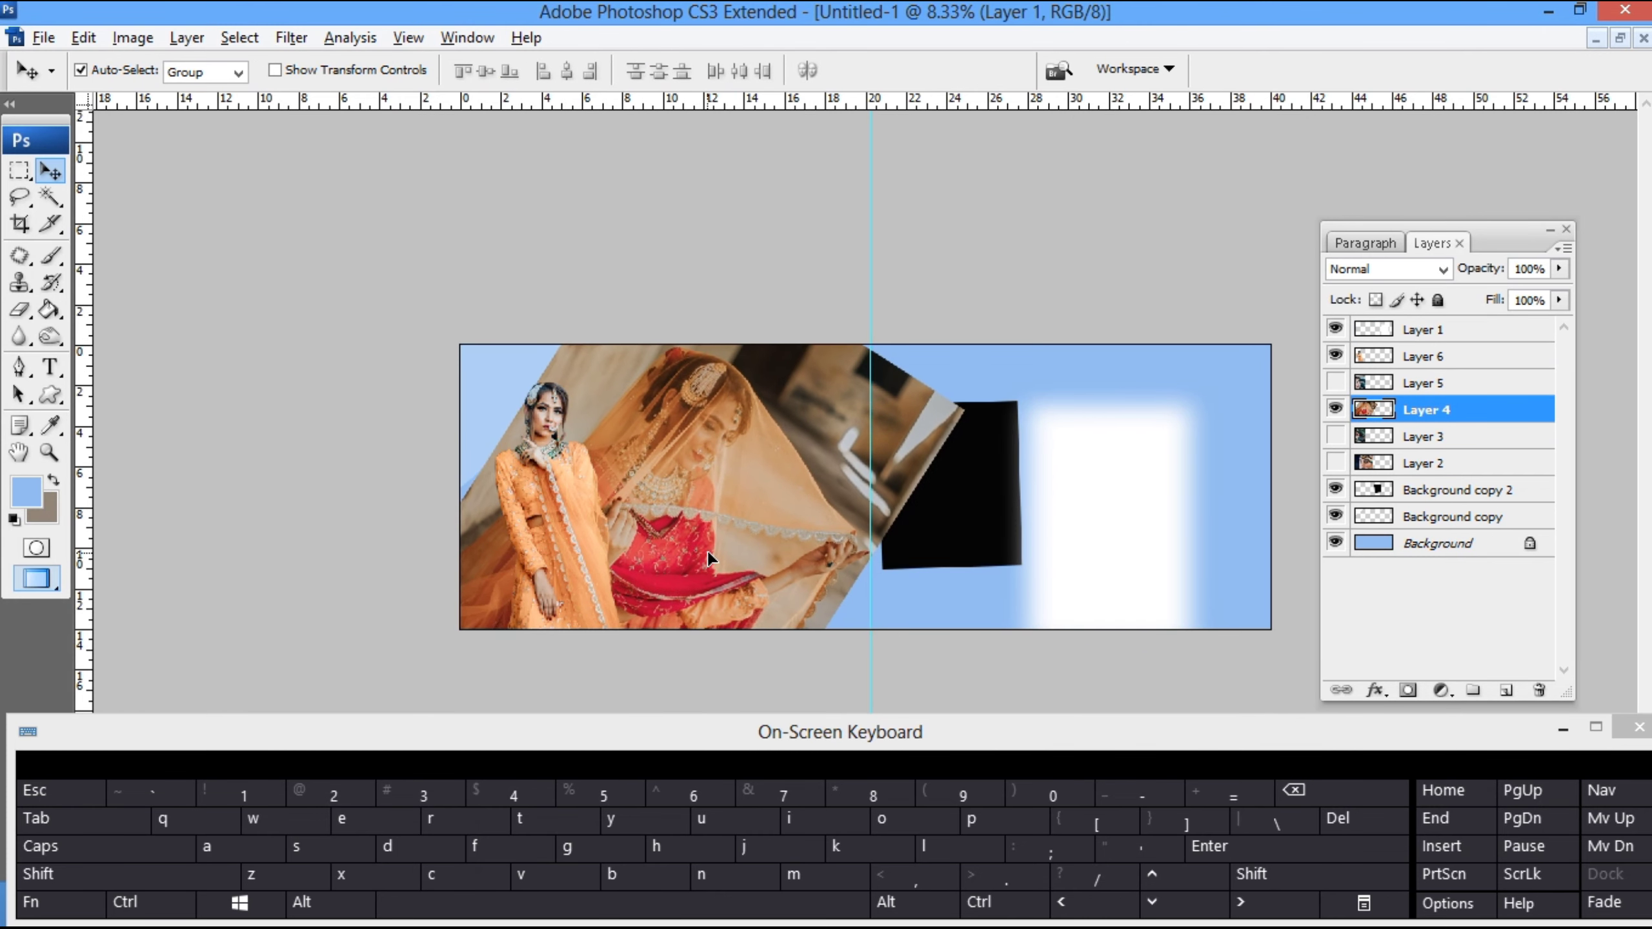
left_click(1440, 270)
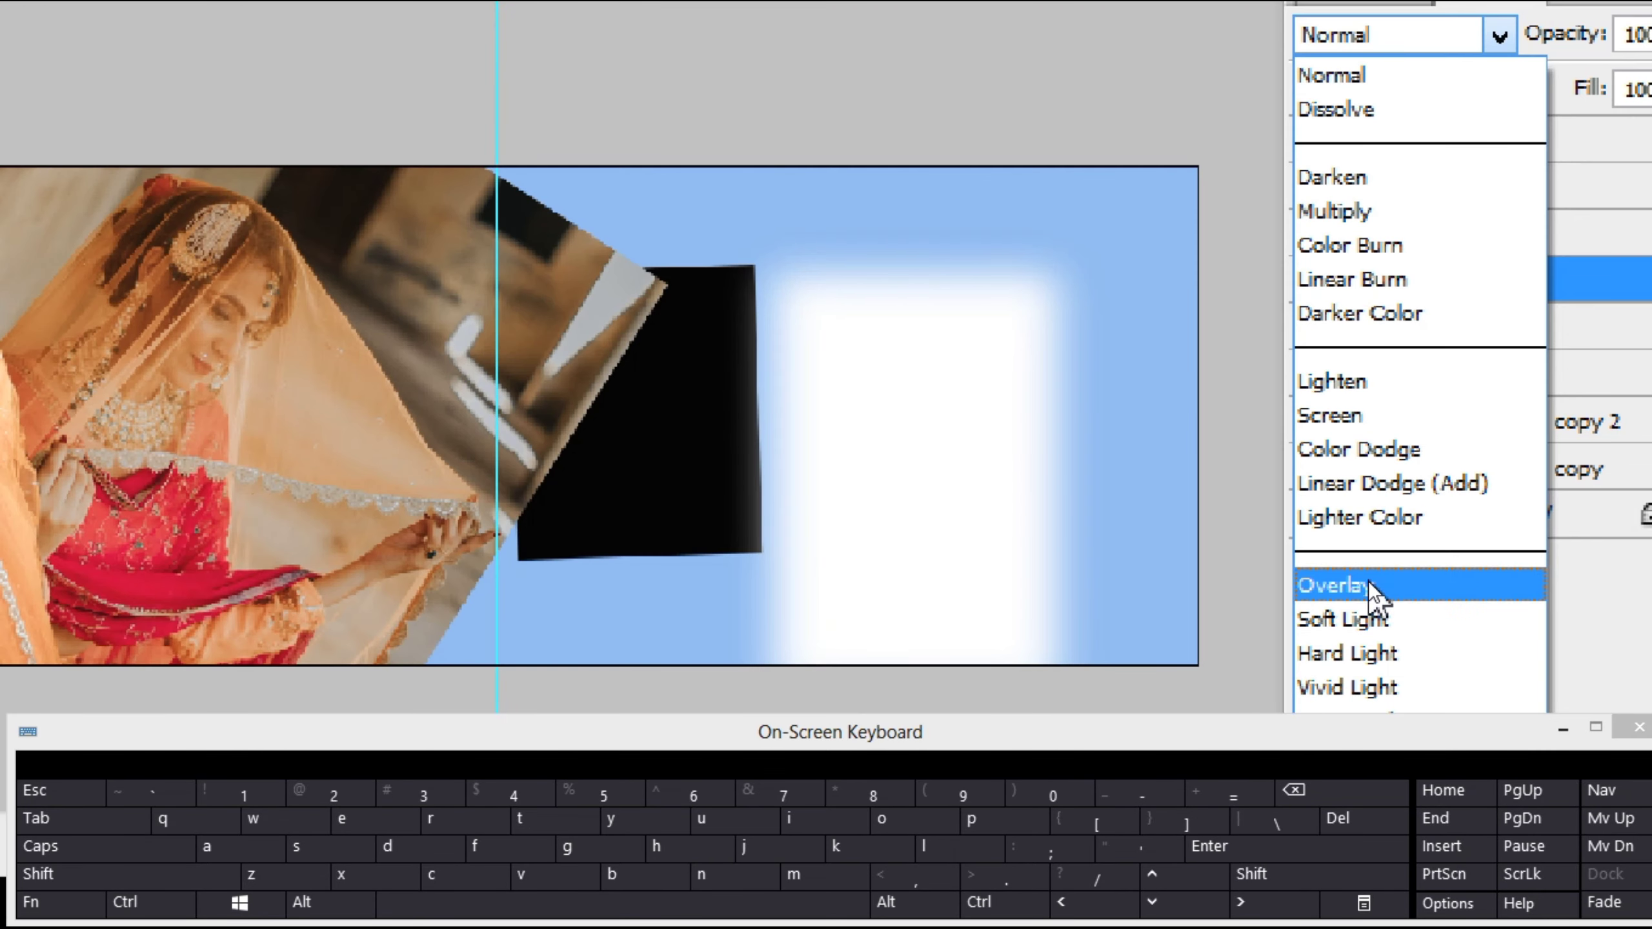
left_click(1368, 581)
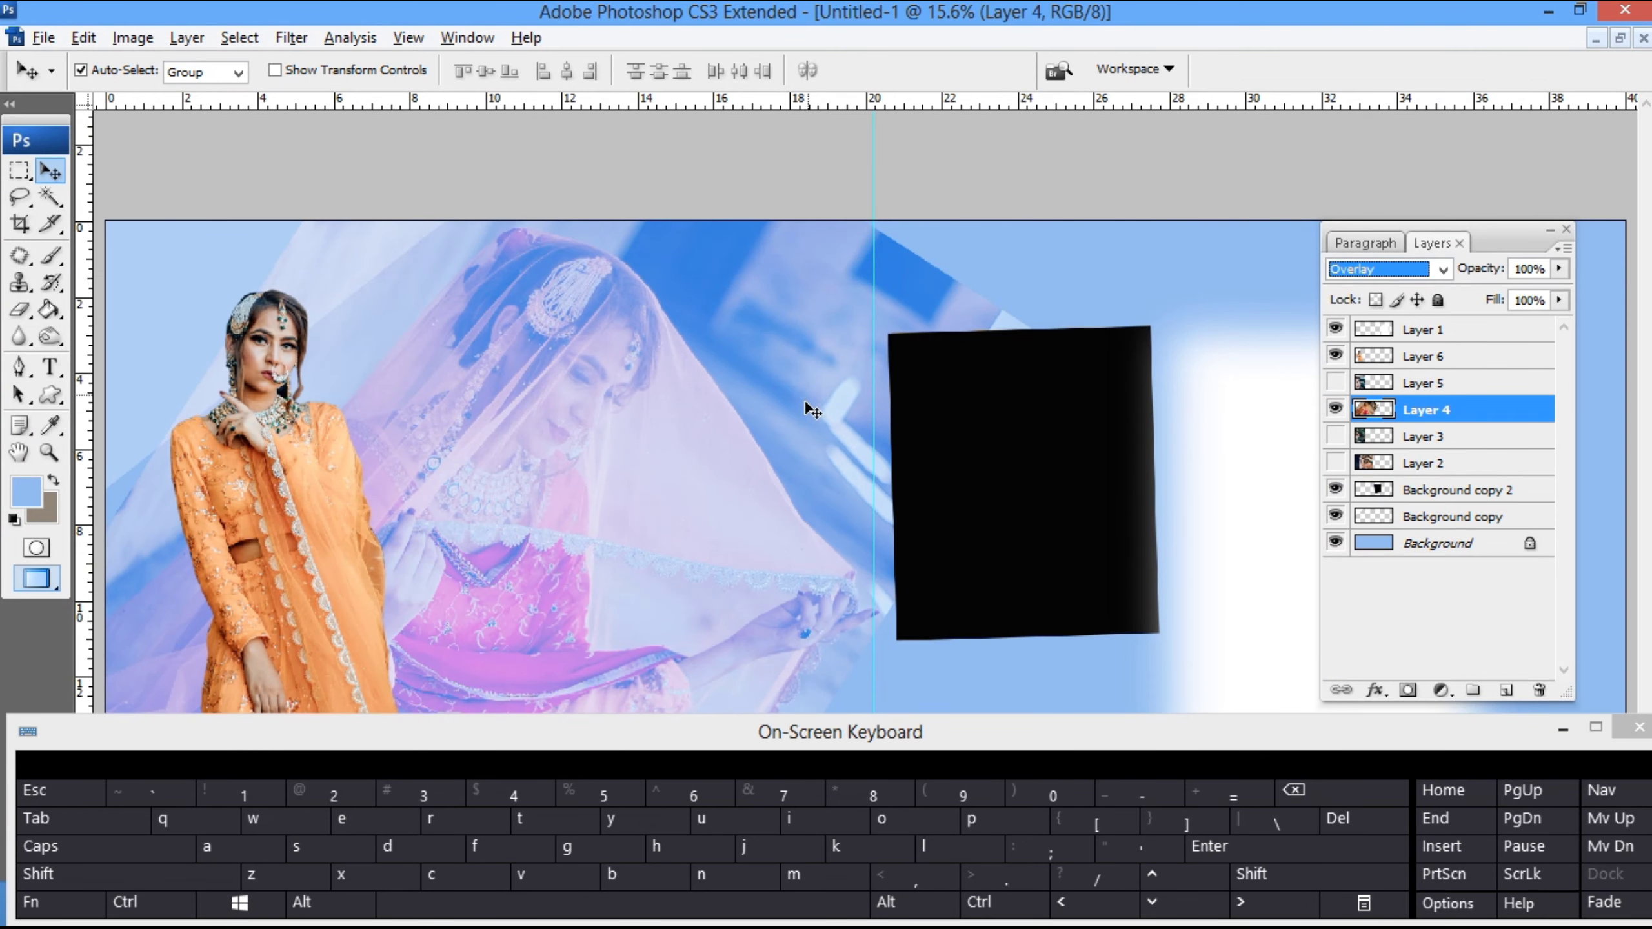
- Scale the veiled bride photo to about 90% and rotate it about -12 degrees, keeping it on the spread's left half
key("ctrl+minus")
key("ctrl+minus")
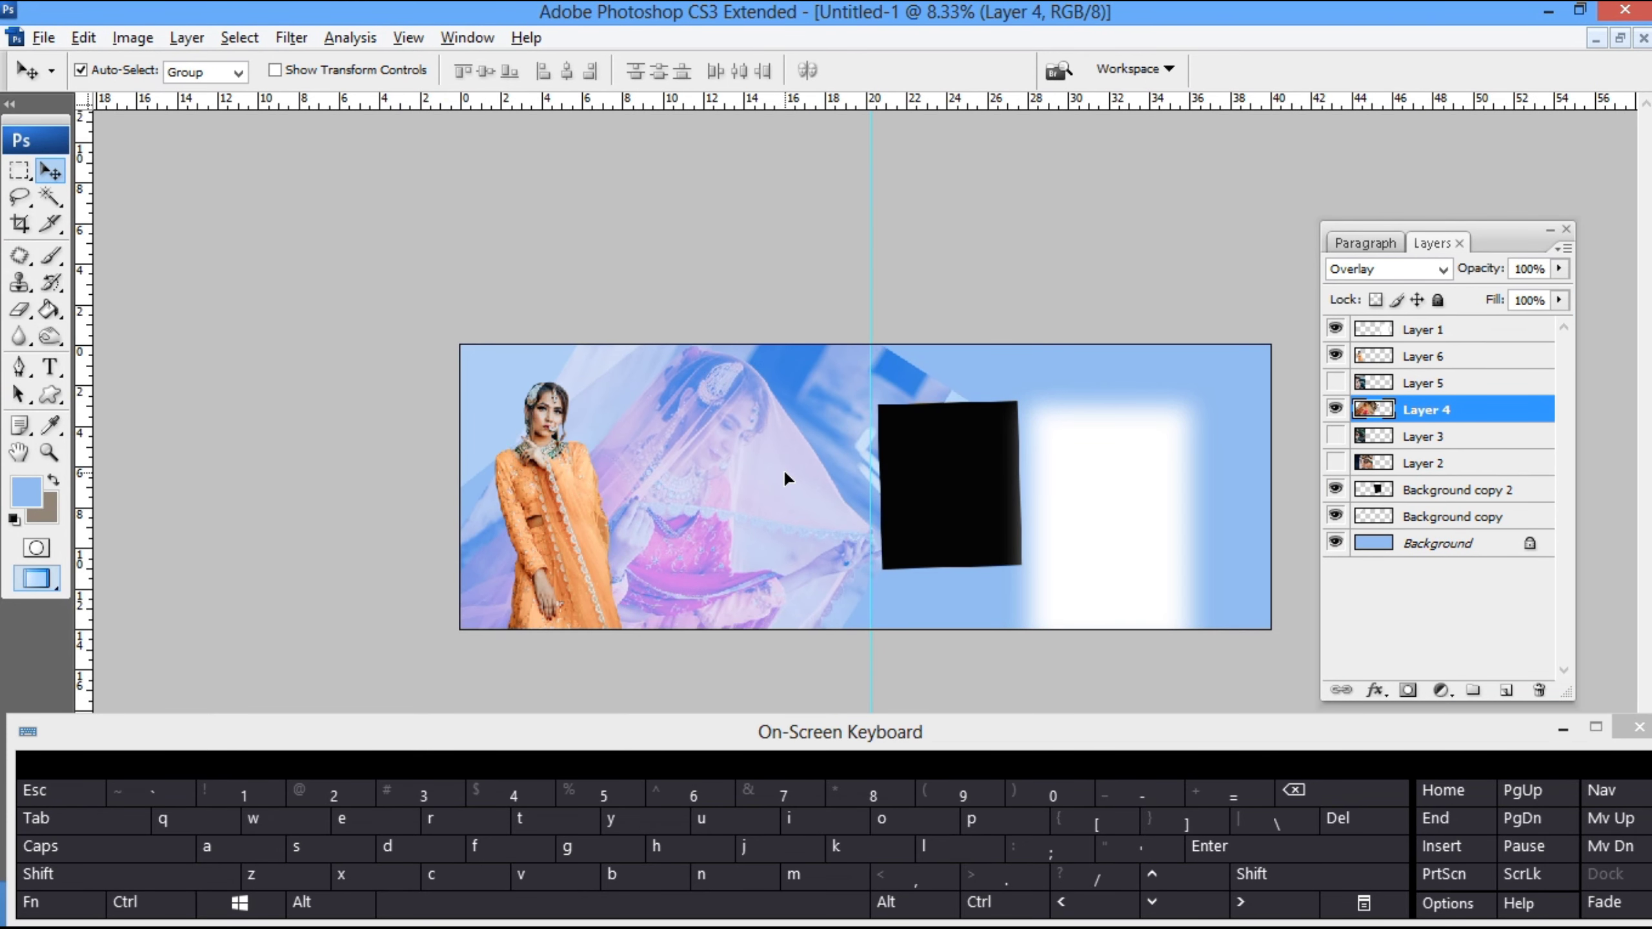
key("ctrl+t")
left_click_drag(977, 192, 959, 223, "alt+shift")
left_click_drag(975, 211, 946, 187)
left_click_drag(884, 427, 888, 411)
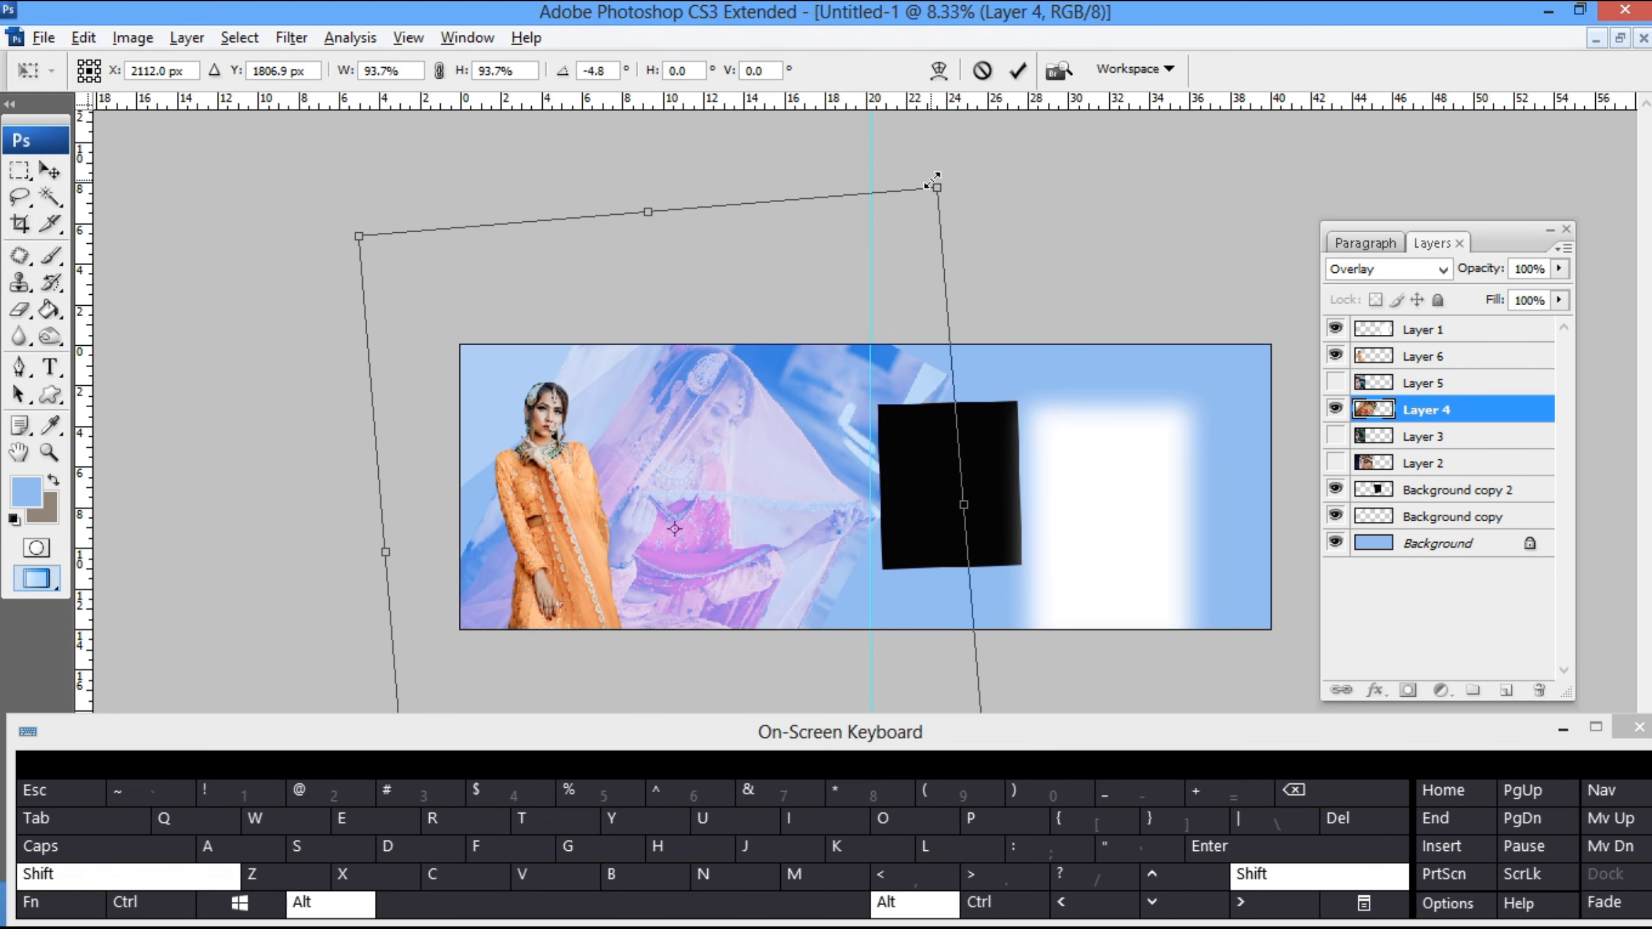
left_click_drag(932, 180, 921, 196, "alt+shift")
left_click_drag(1065, 225, 1024, 179)
key("Return")
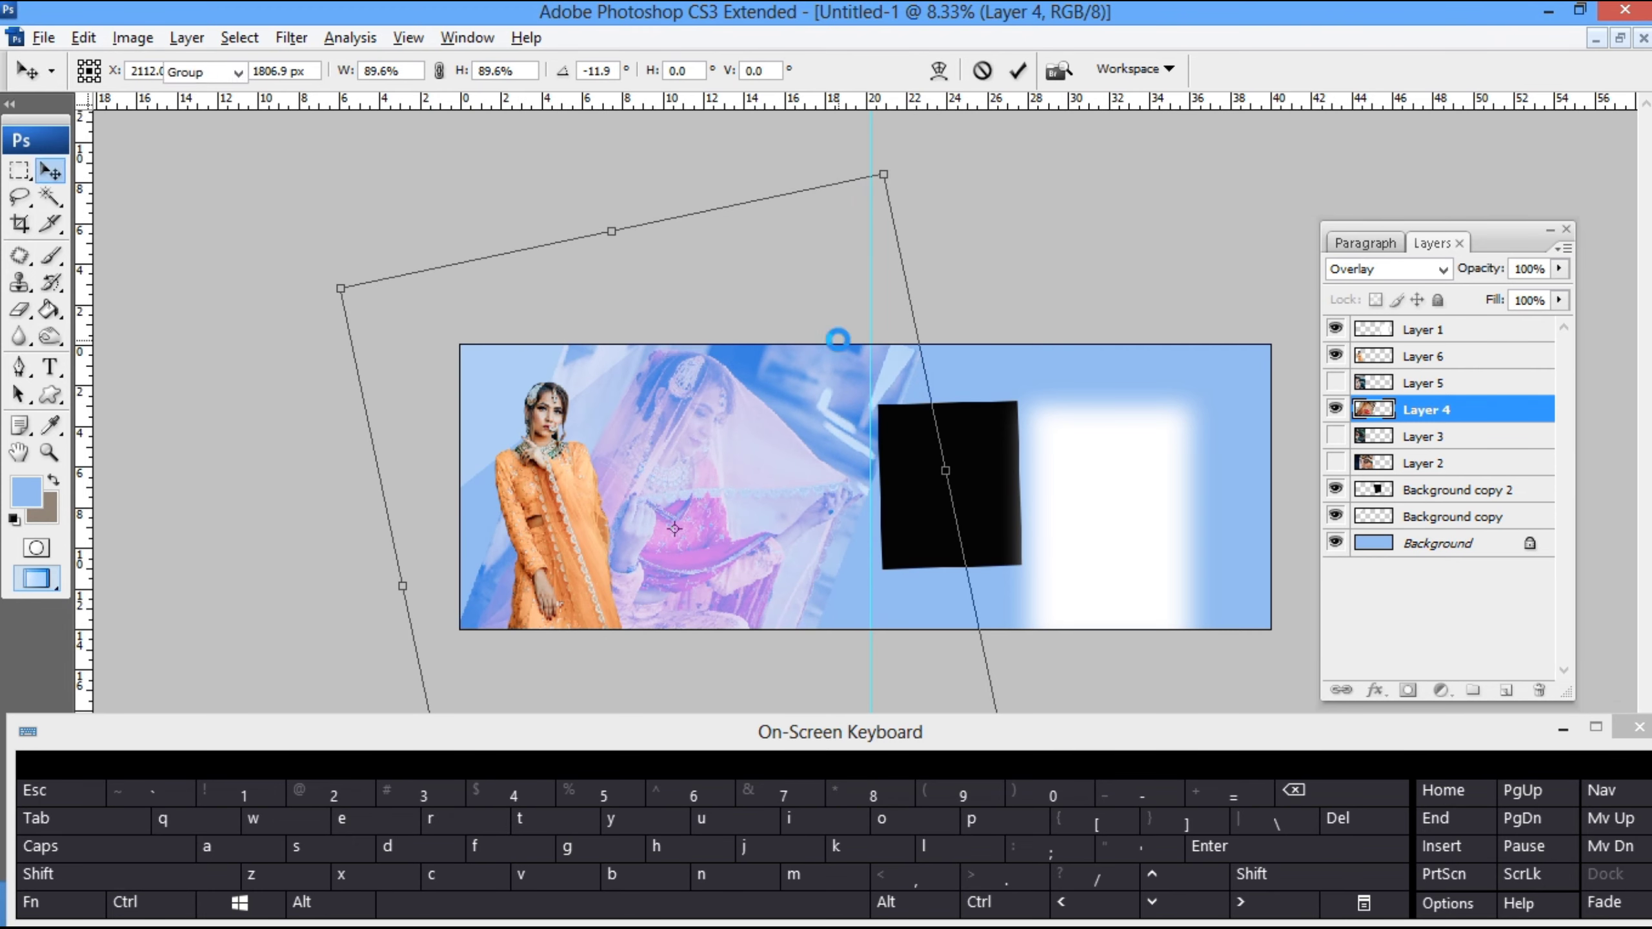
- Soften the outer edges of the veiled bride photo with the Eraser at brush size 1200
key("e")
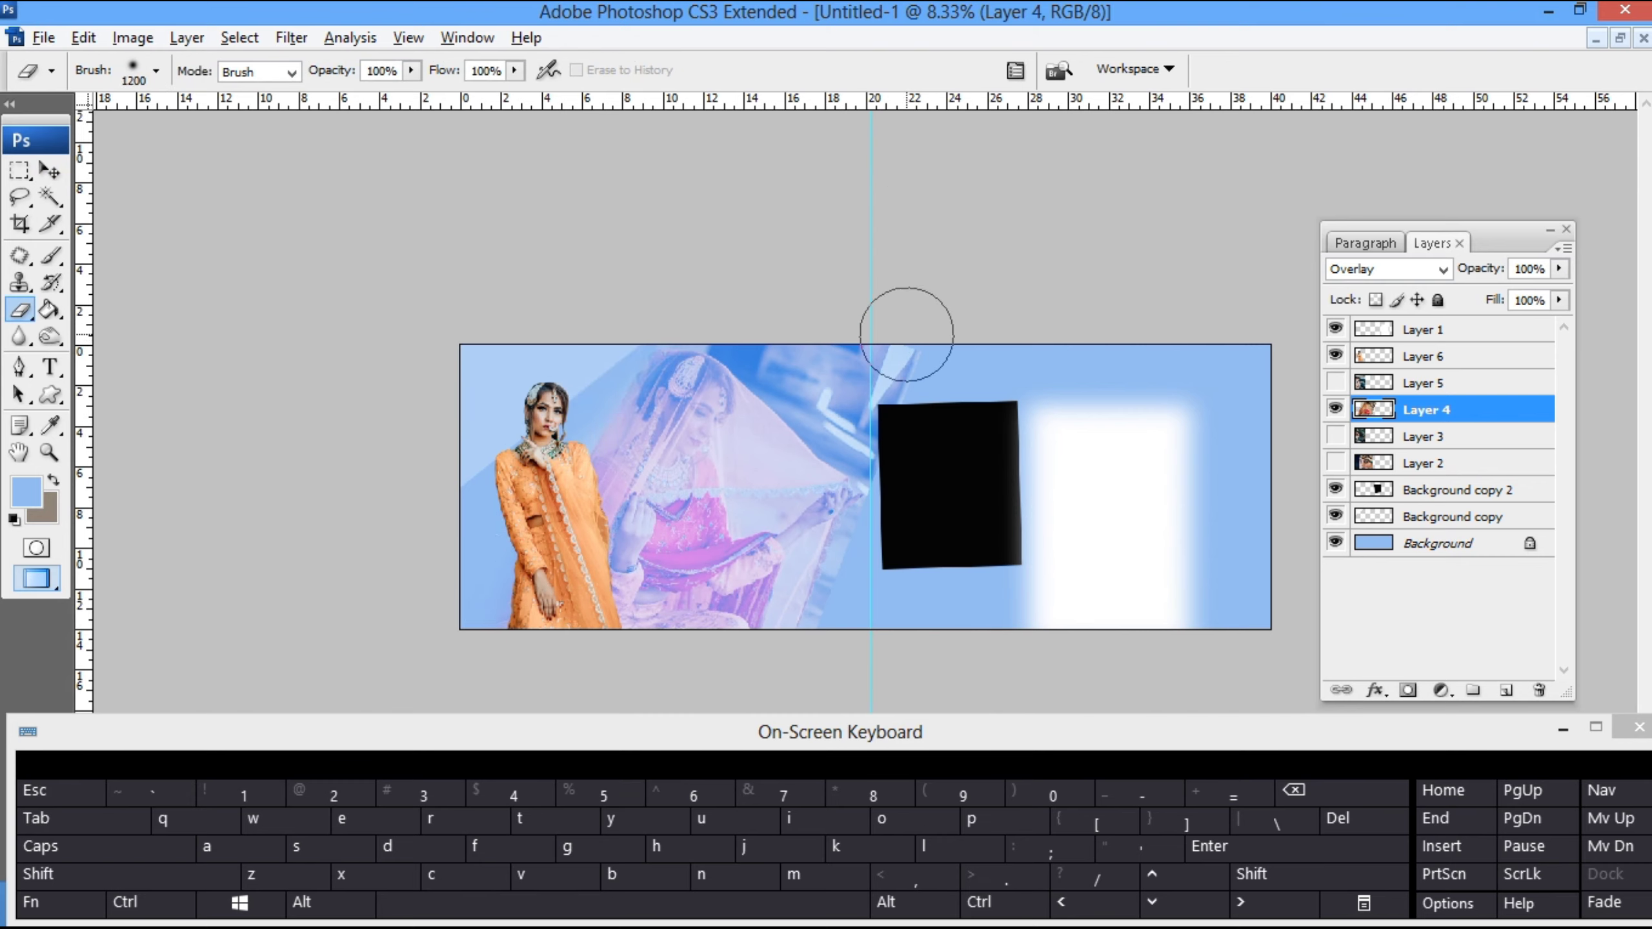
key("z")
right_click(737, 514)
left_click(763, 528)
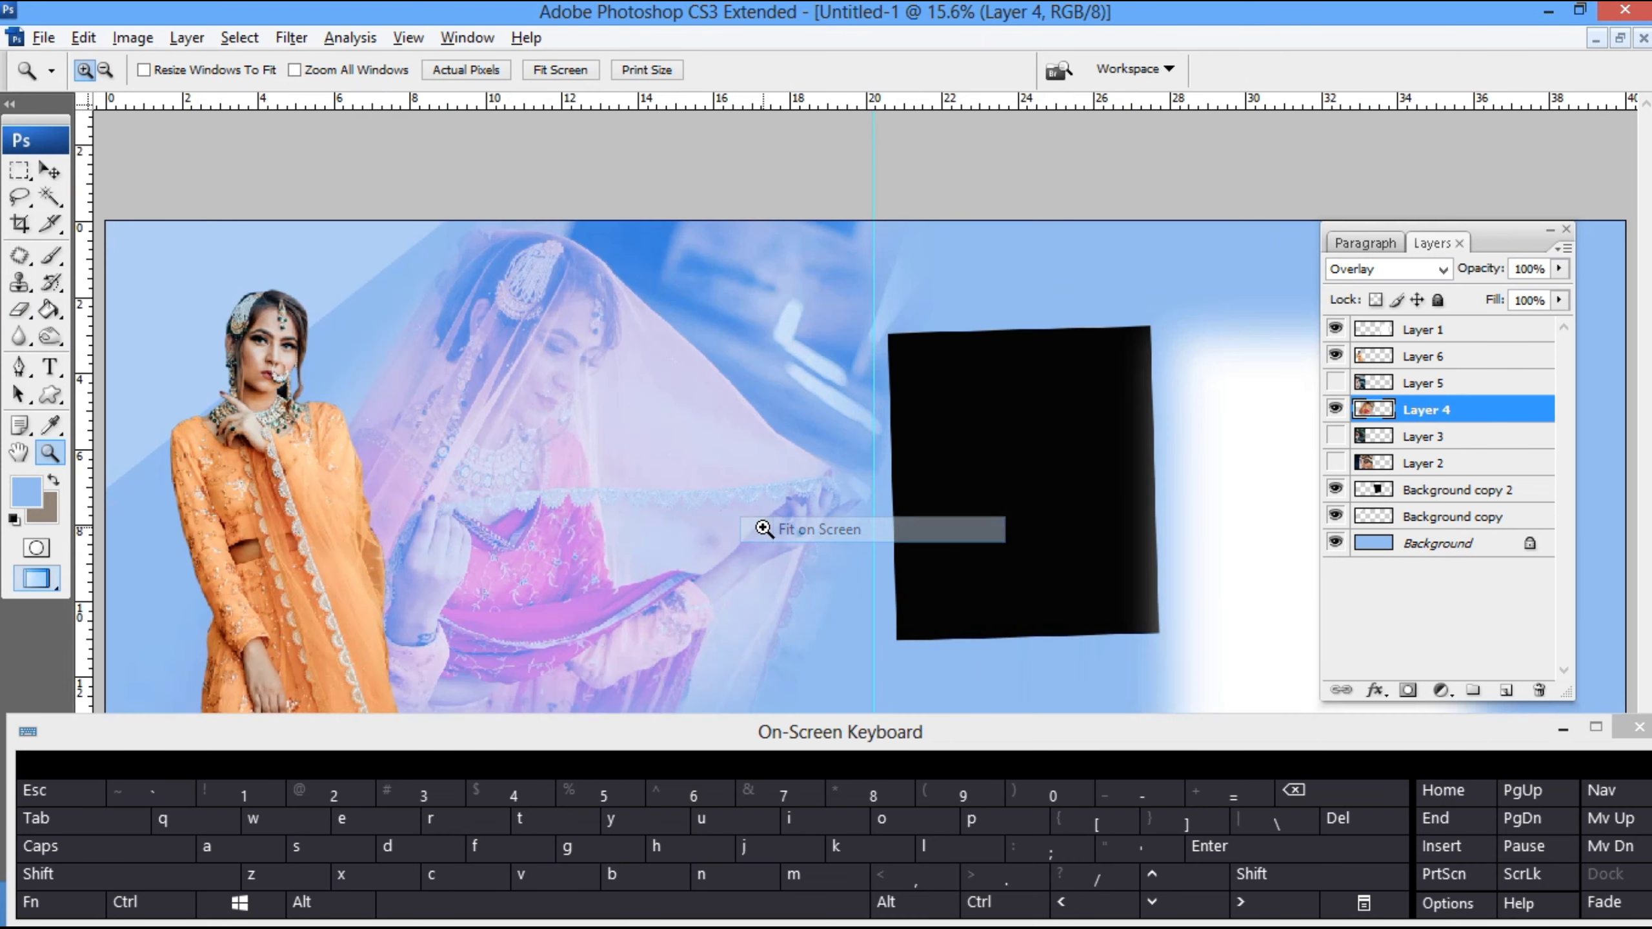
- Scale the cut-out bride down slightly and stand her on the spread's lower edge beside the veiled bride
key("v")
left_click_drag(318, 564, 283, 530)
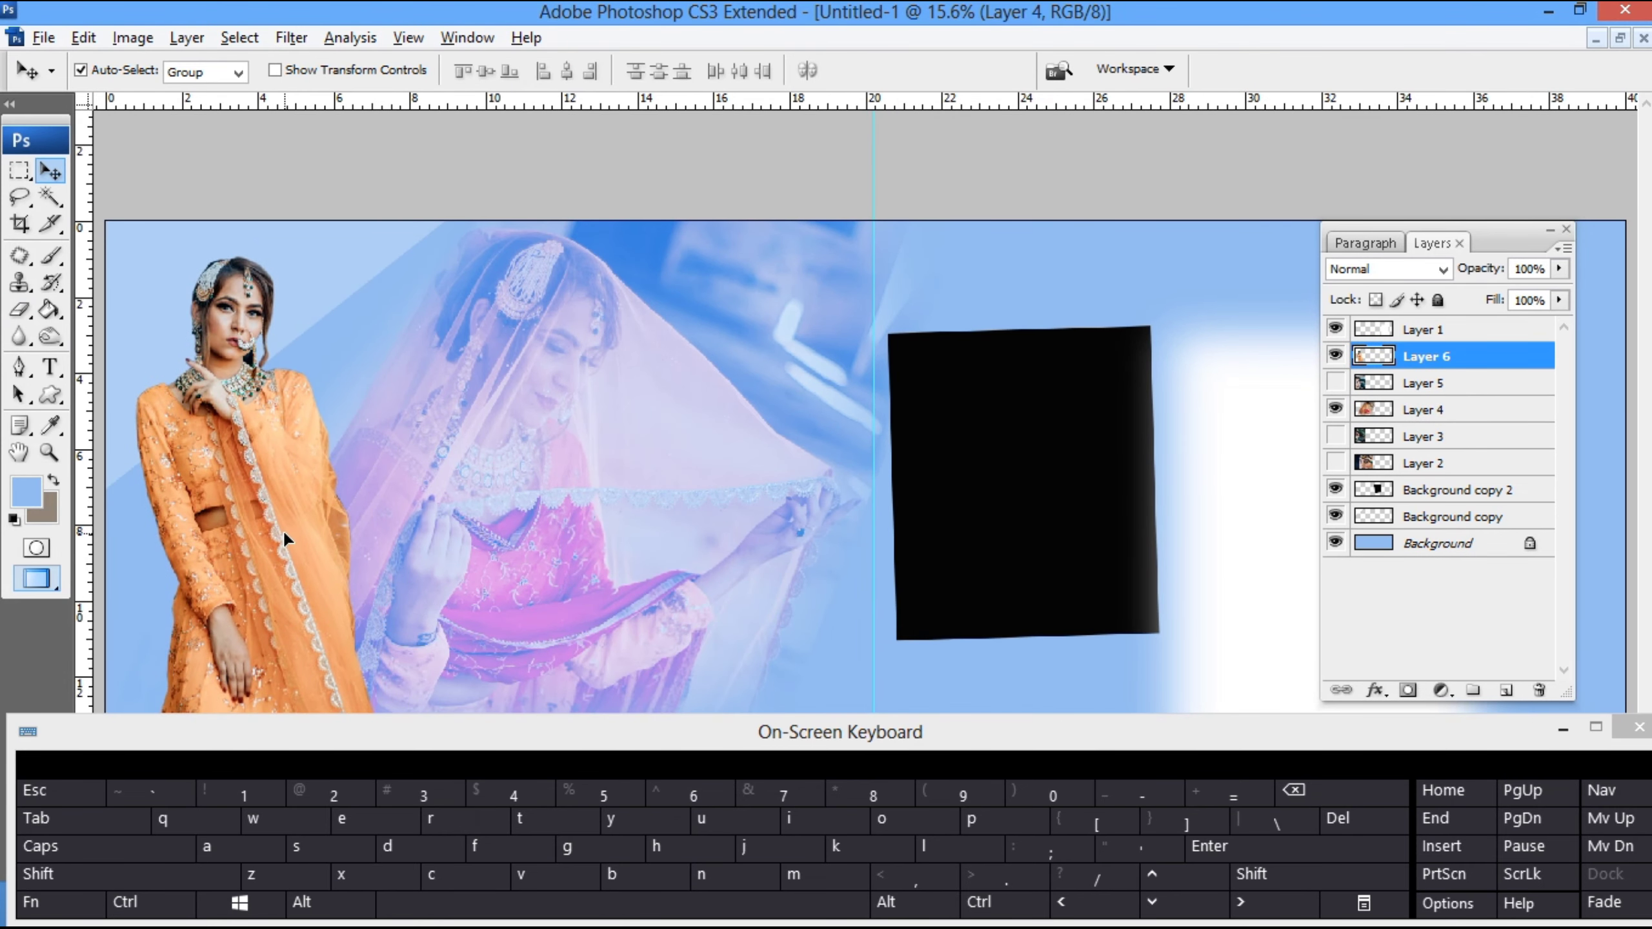
key("ctrl+minus")
key("ctrl+minus")
key("ctrl+t")
left_click_drag(606, 630, 569, 593)
left_click_drag(610, 412, 618, 403)
key("Return")
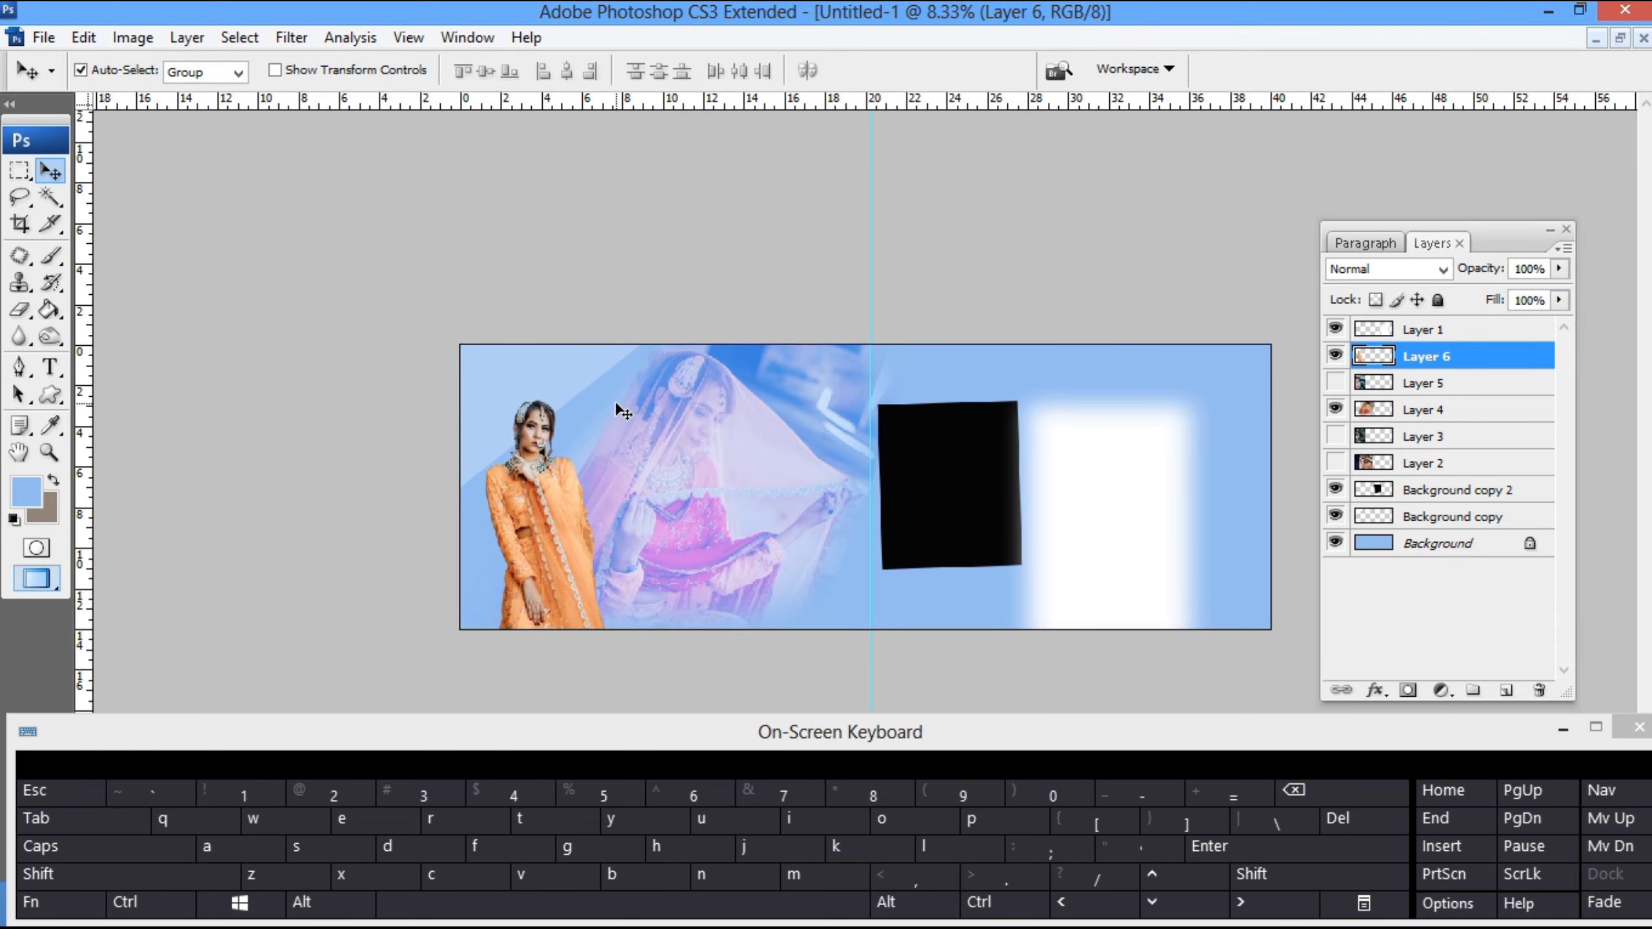
- Show the smiling bride photo on Layer 5, scale it down and place it just left of the centre guide
left_click(766, 585)
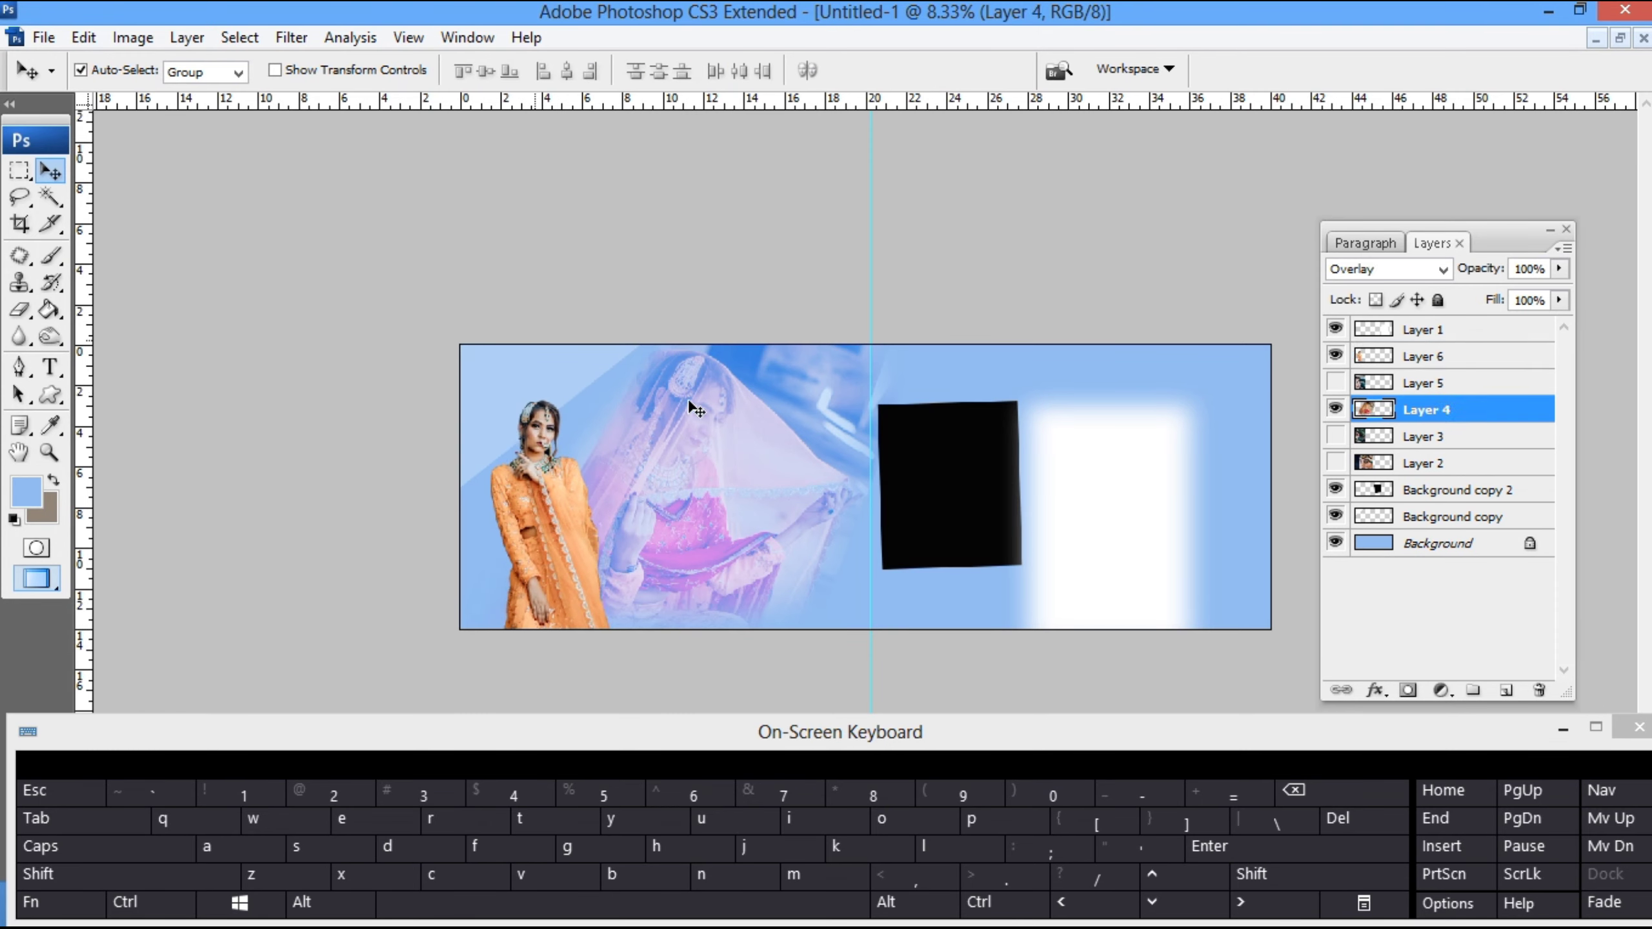
left_click(1335, 384)
left_click_drag(662, 561, 910, 463)
key("ctrl+t")
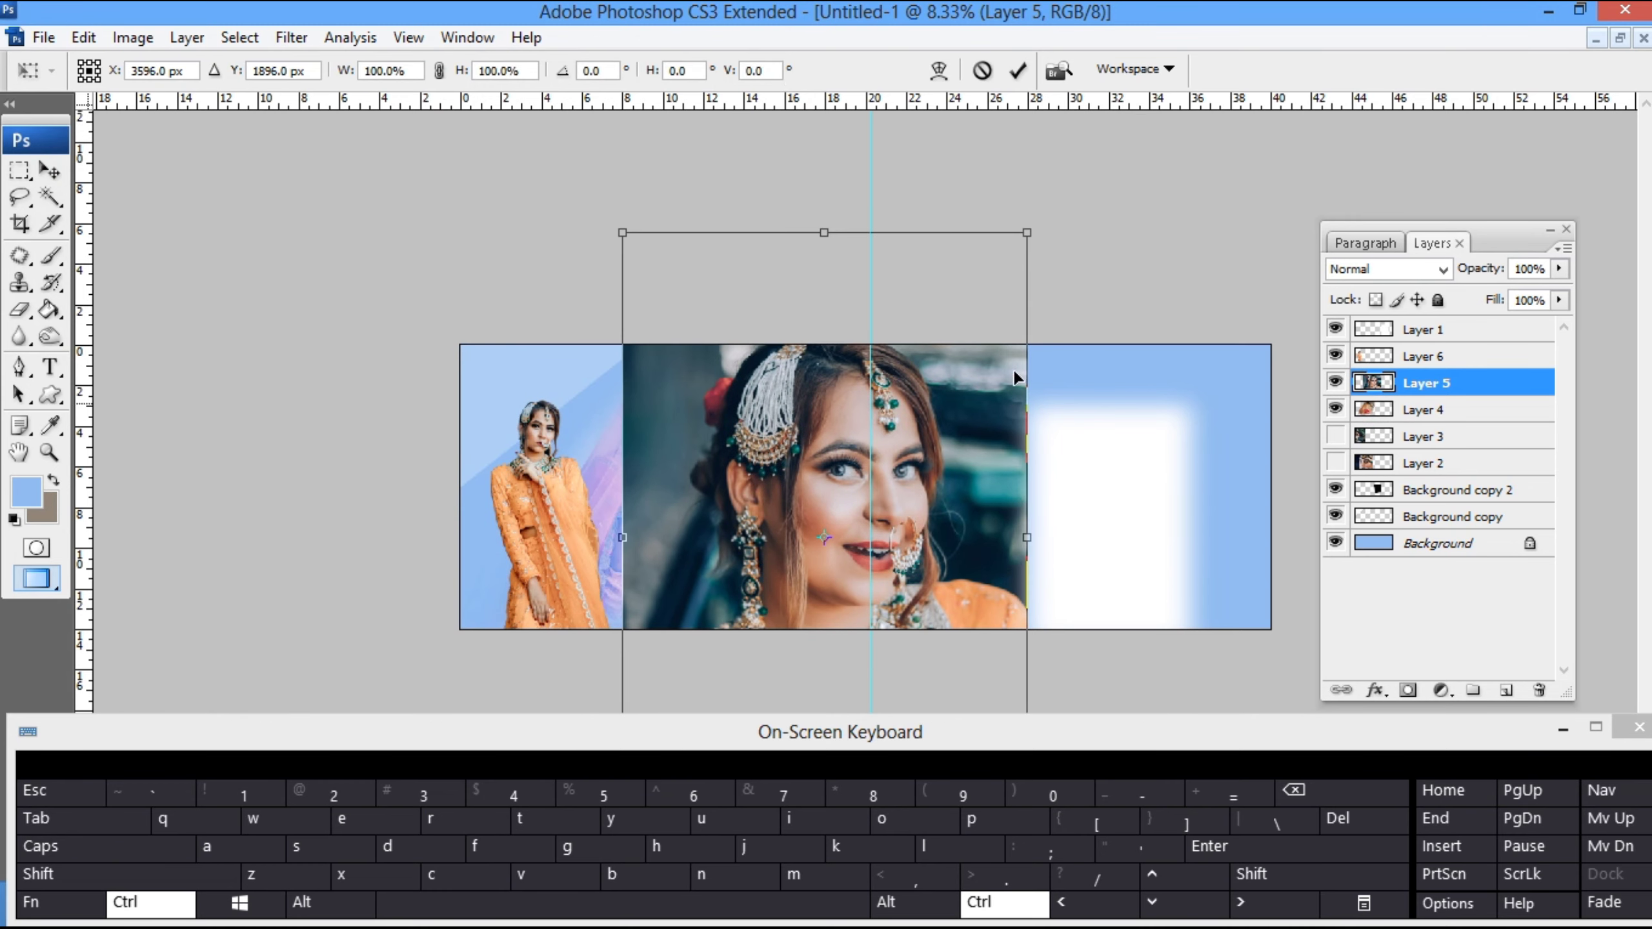
left_click_drag(1027, 237, 916, 402)
left_click_drag(837, 592, 771, 539)
key("Return")
- Fill the Background layer with a teal sampled from the smiling bride photo
right_click(1009, 364)
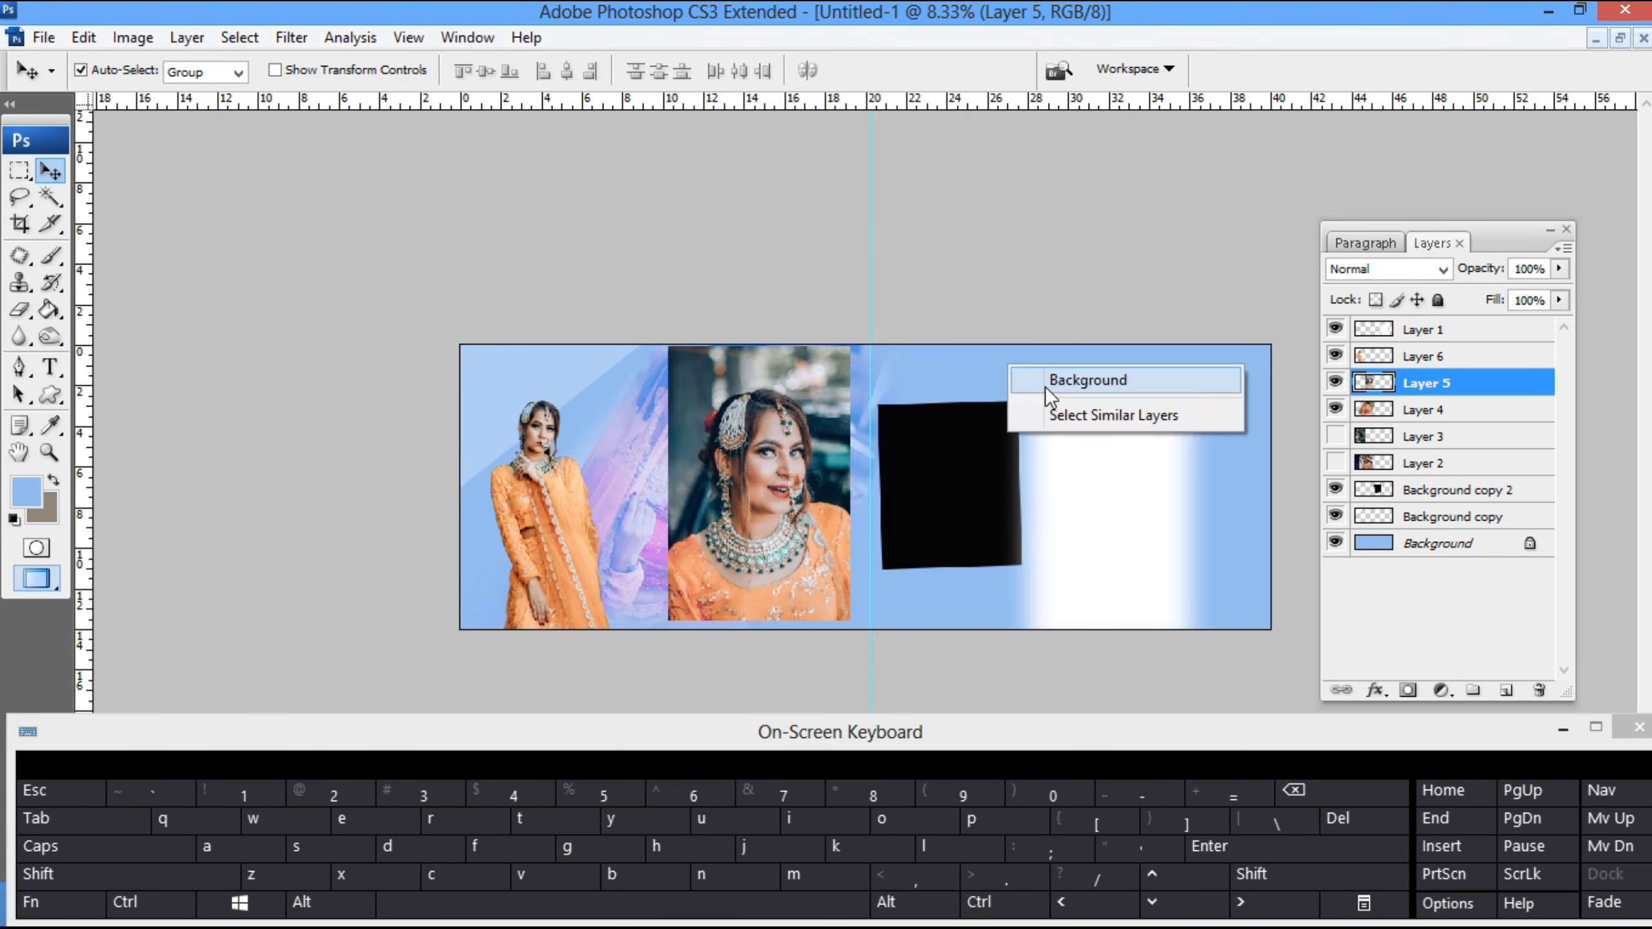
left_click(1045, 380)
key("g")
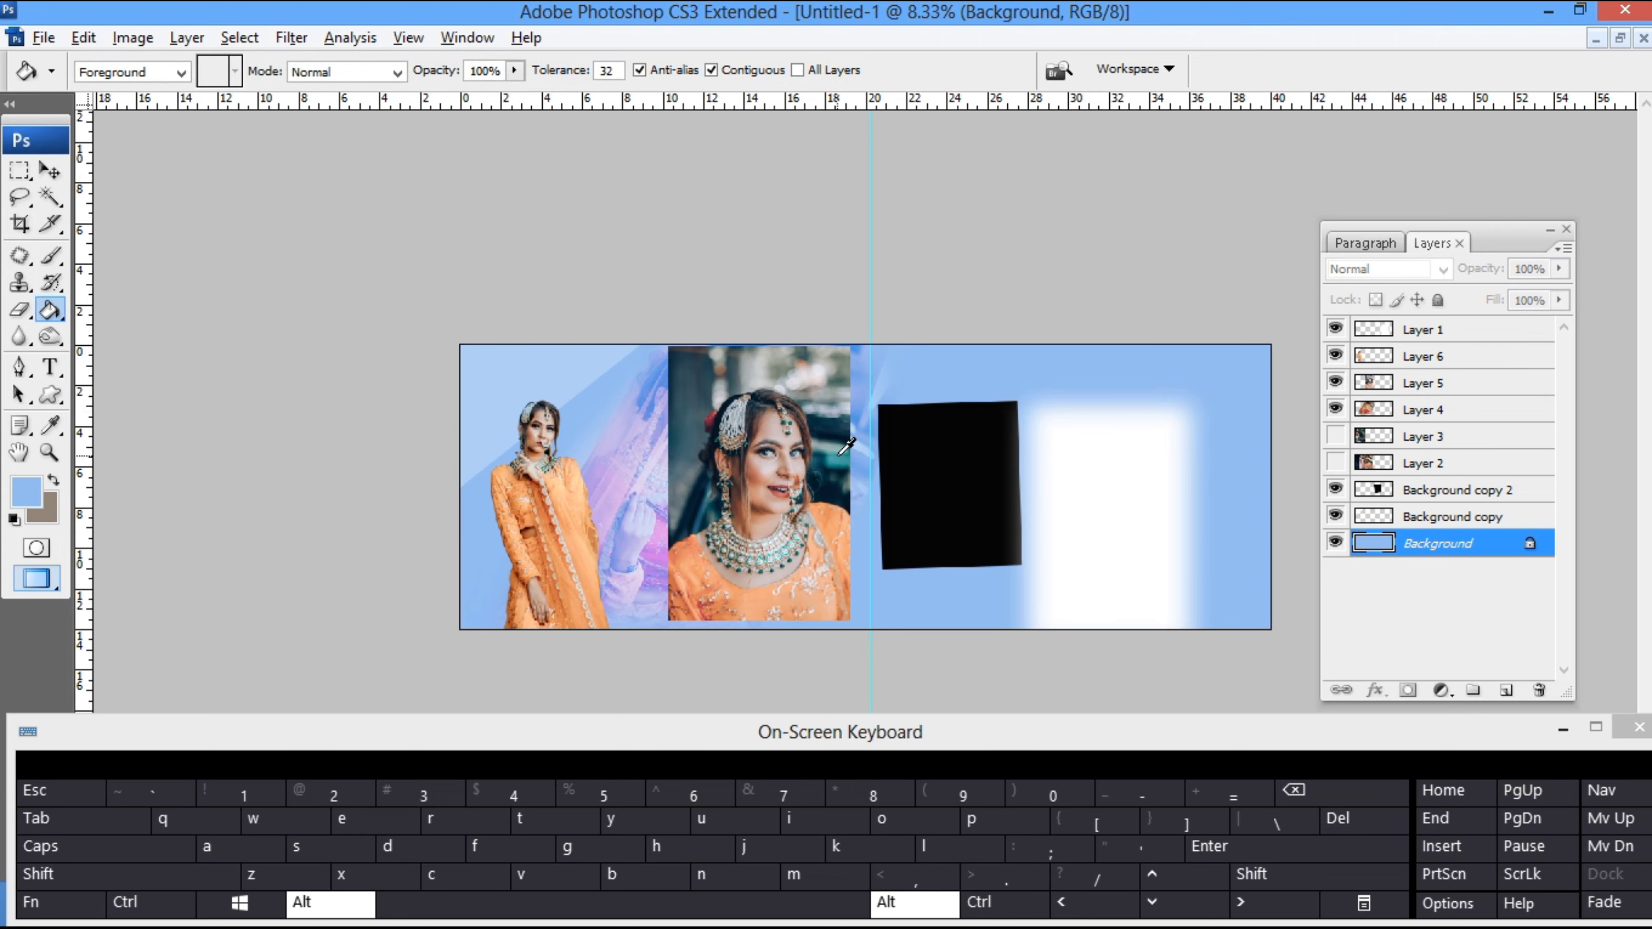
key("alt+BackSpace")
- Remove the smiling bride photo from Layer 5
key("v")
left_click_drag(769, 482, 759, 491)
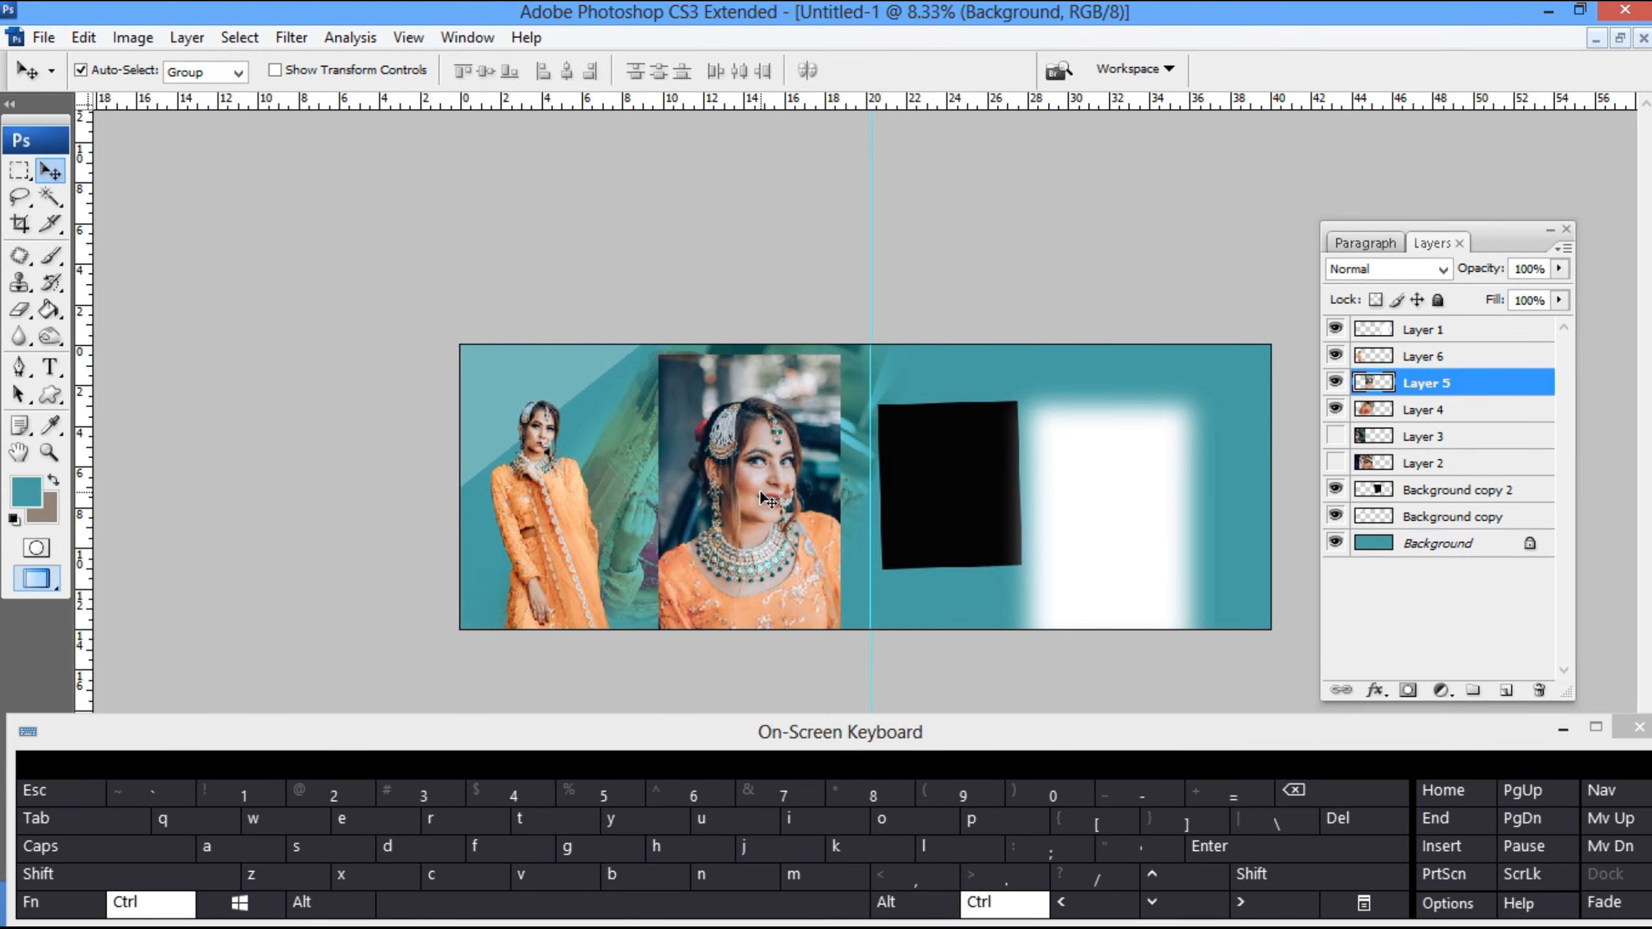
key("ctrl+t")
- Move the soft white rectangle to the spread's right end and shift the layer list away from that half
key("z")
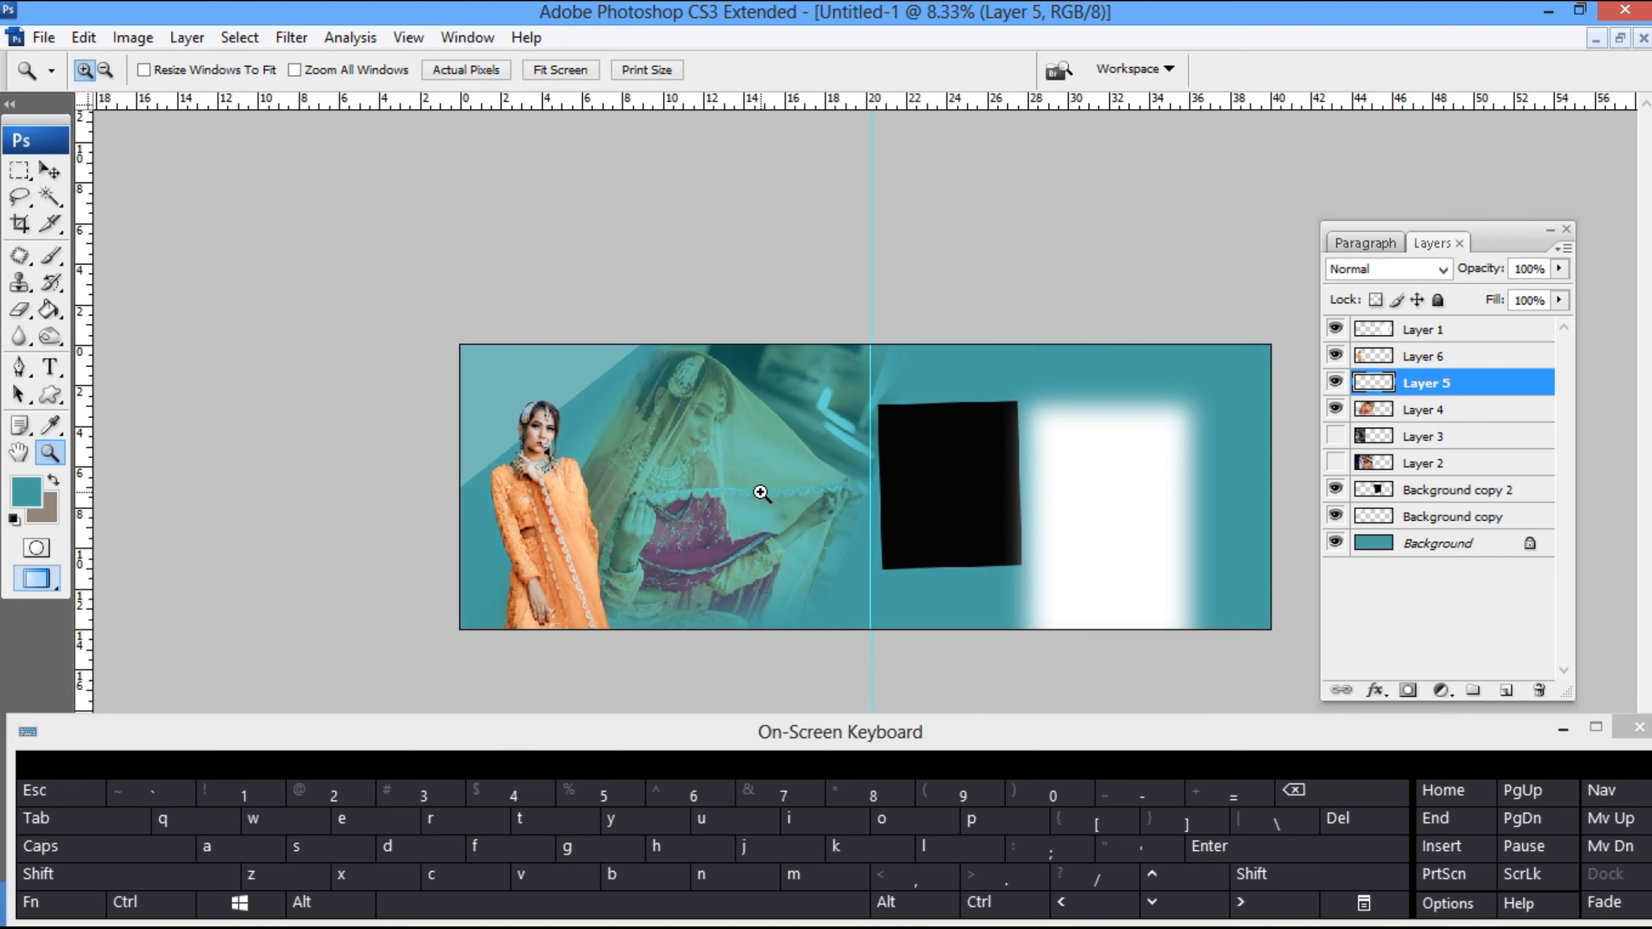
right_click(1077, 485)
left_click(1113, 502)
key("v")
left_click(1110, 506)
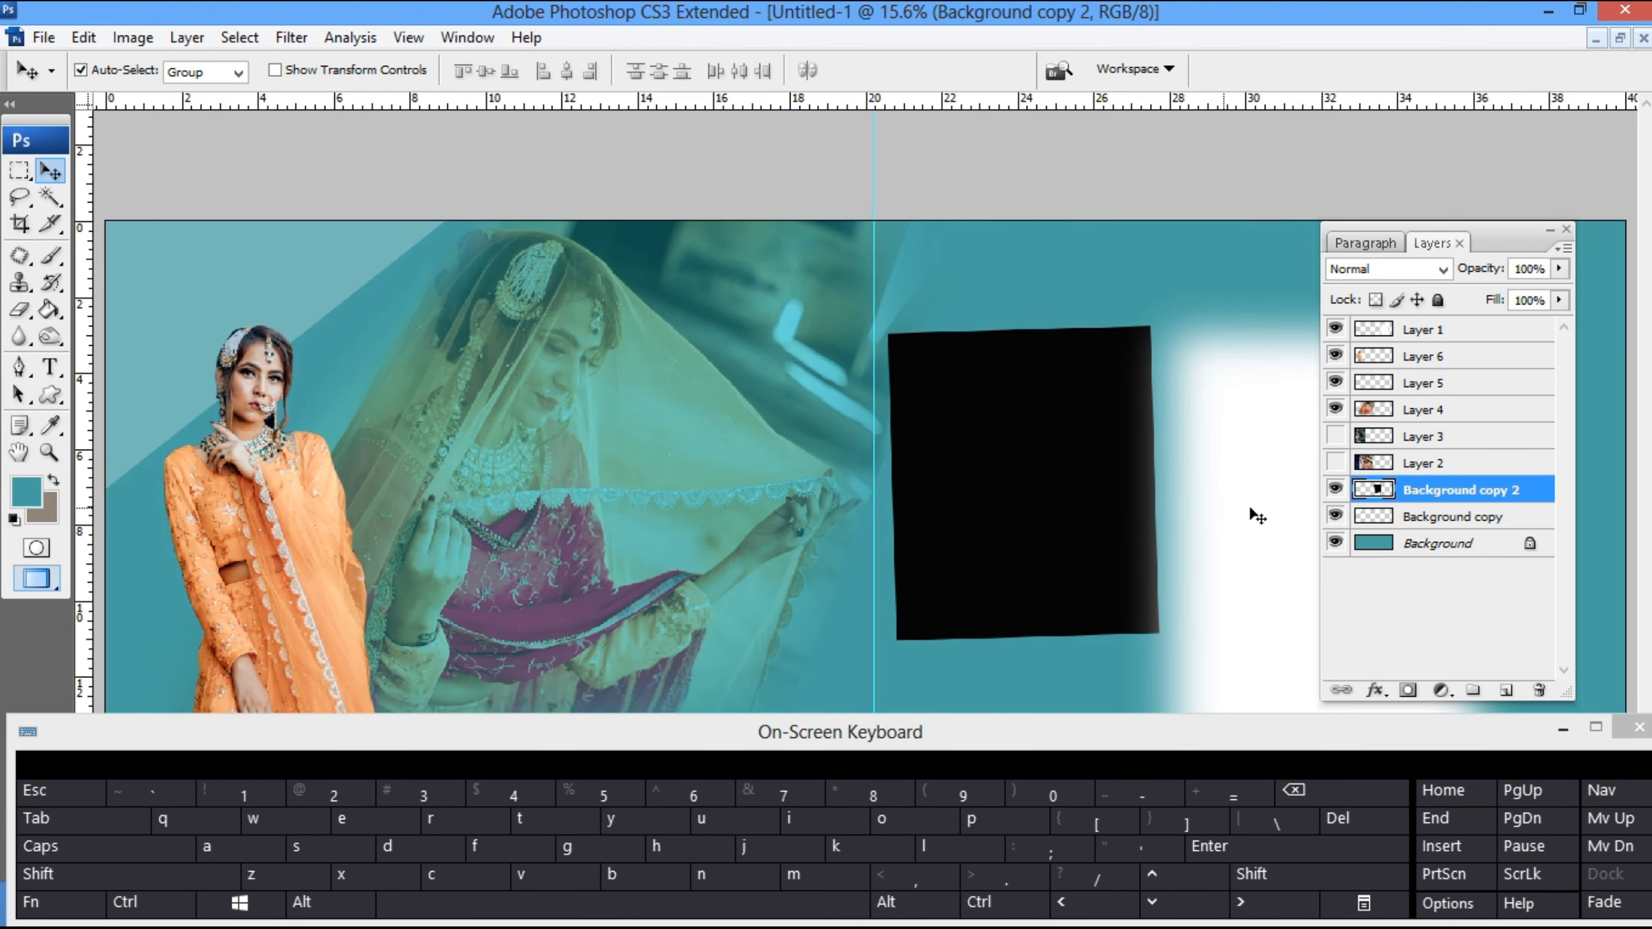
left_click_drag(1285, 467, 1489, 384)
left_click_drag(1489, 236, 397, 189)
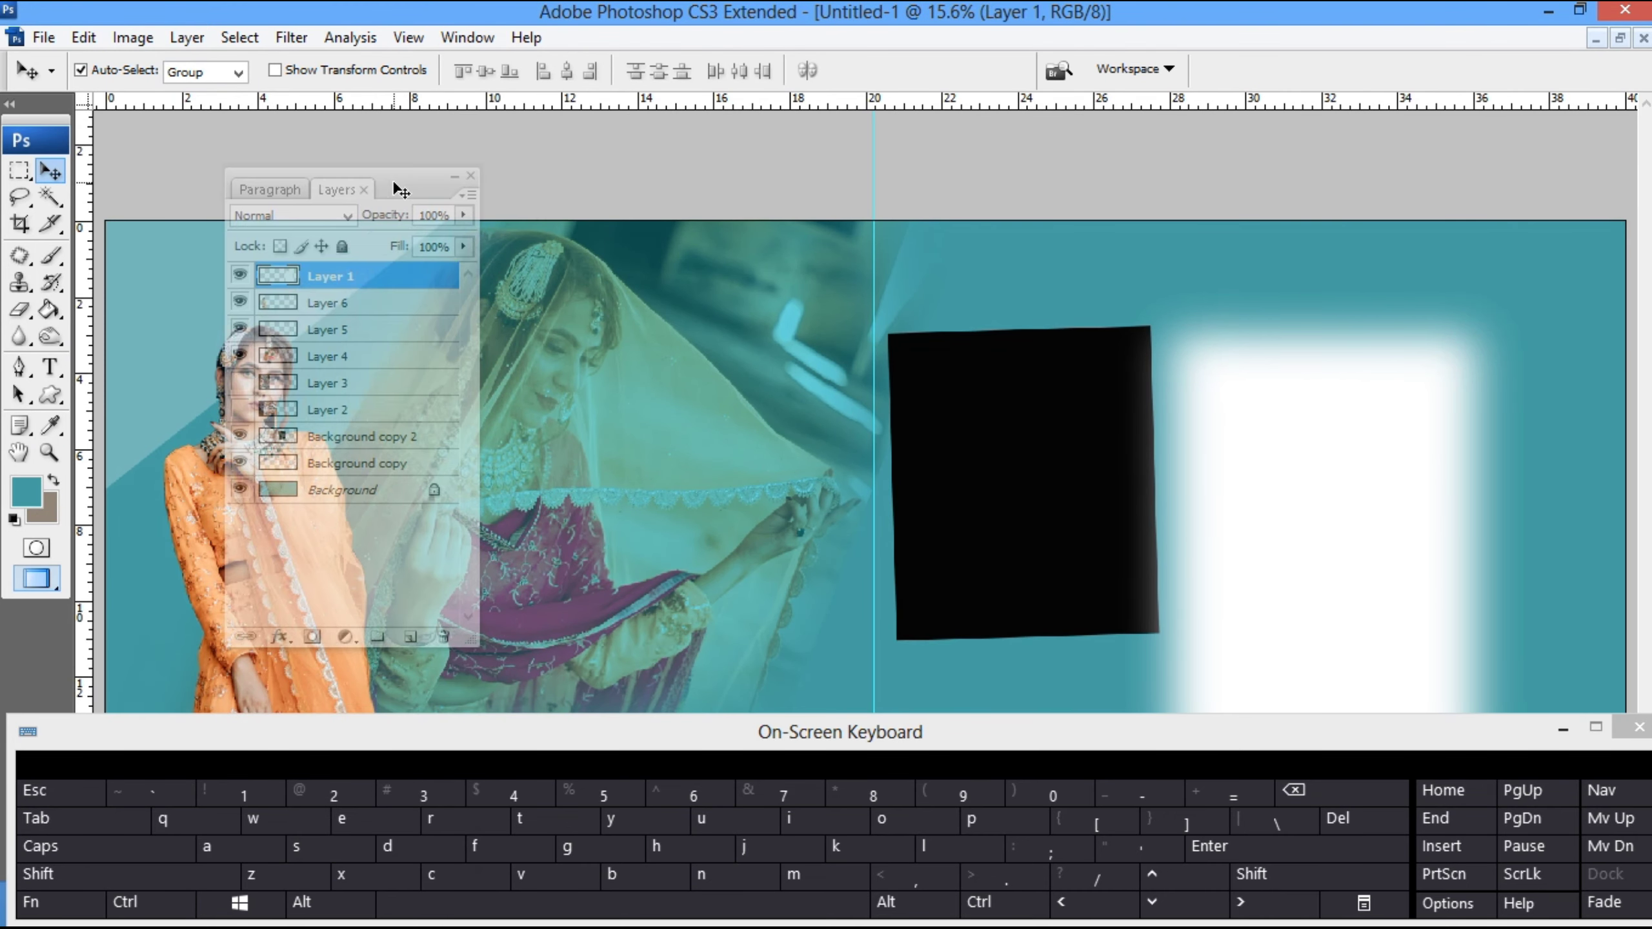
- Move the black panel farther right of the centre guide and rotate it until it is straight
left_click_drag(910, 506, 1038, 504)
key("ctrl+t")
left_click_drag(1271, 482, 1328, 490)
key("Return")
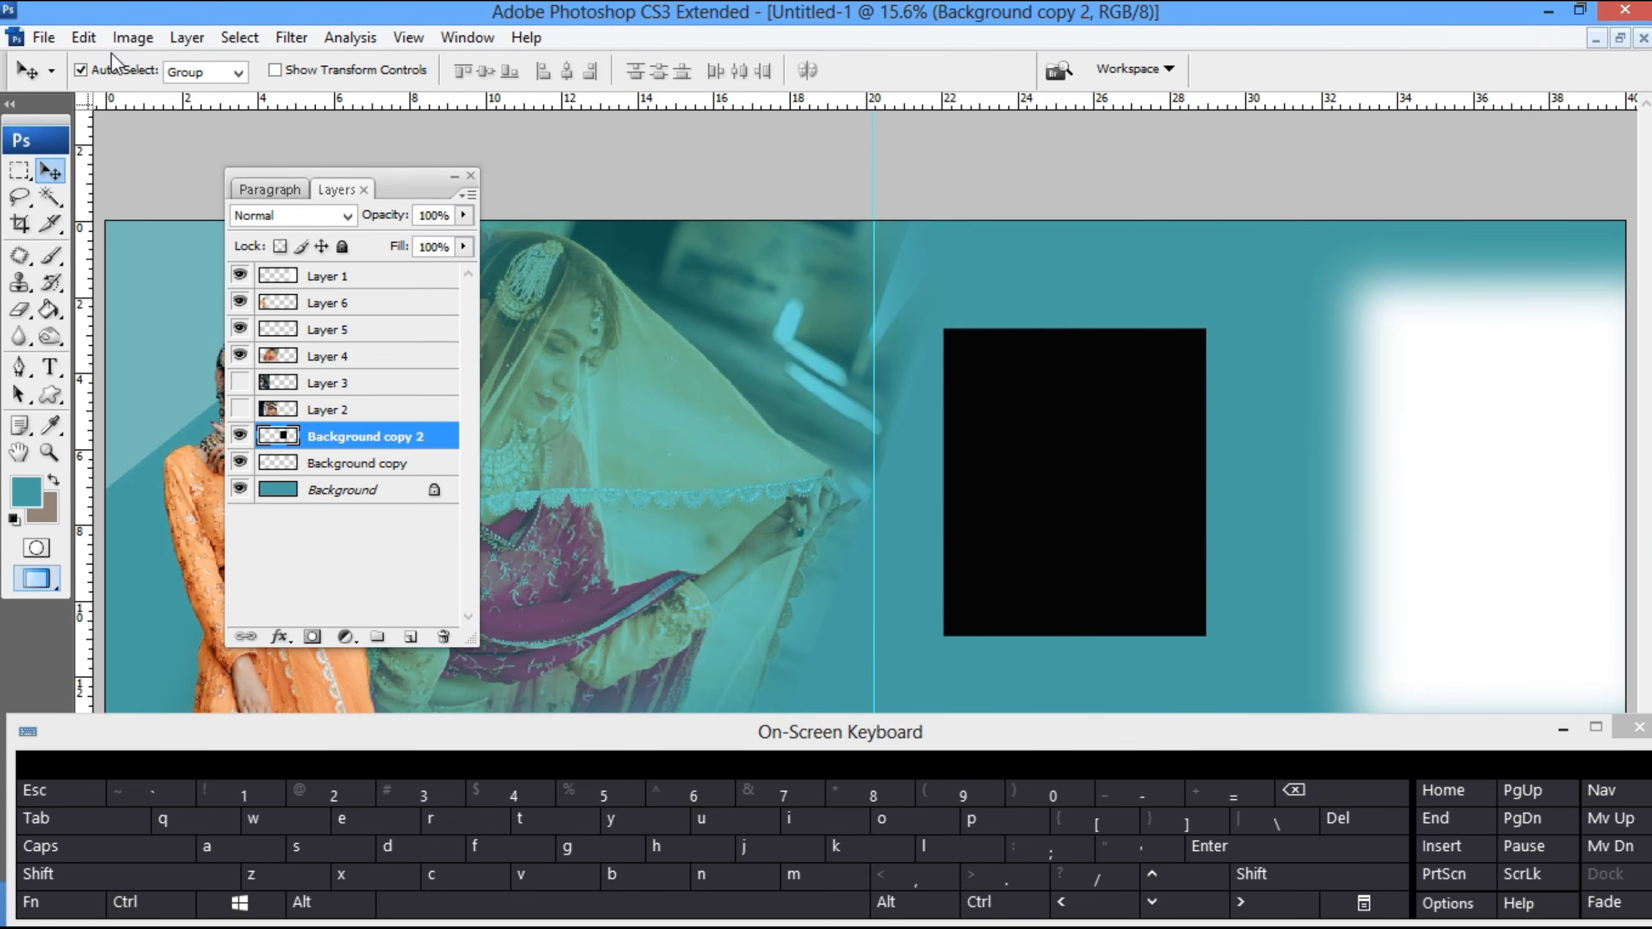
- Add a white 10 px outside Stroke to the black panel on Background copy 2
left_click(183, 37)
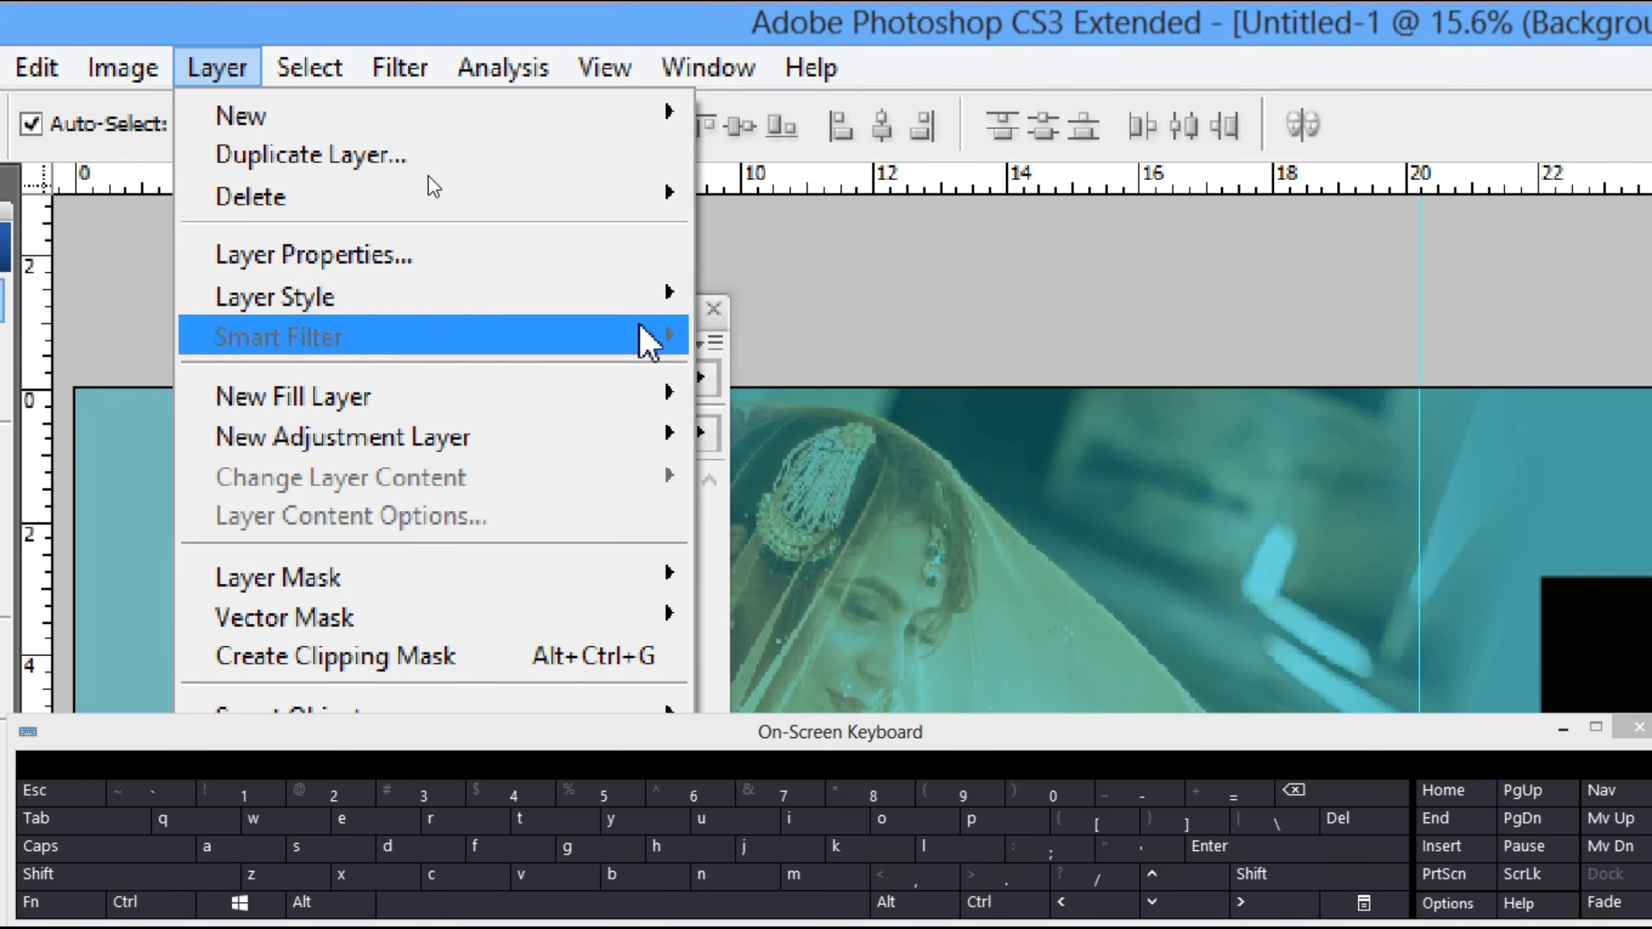
mouse_move(648, 298)
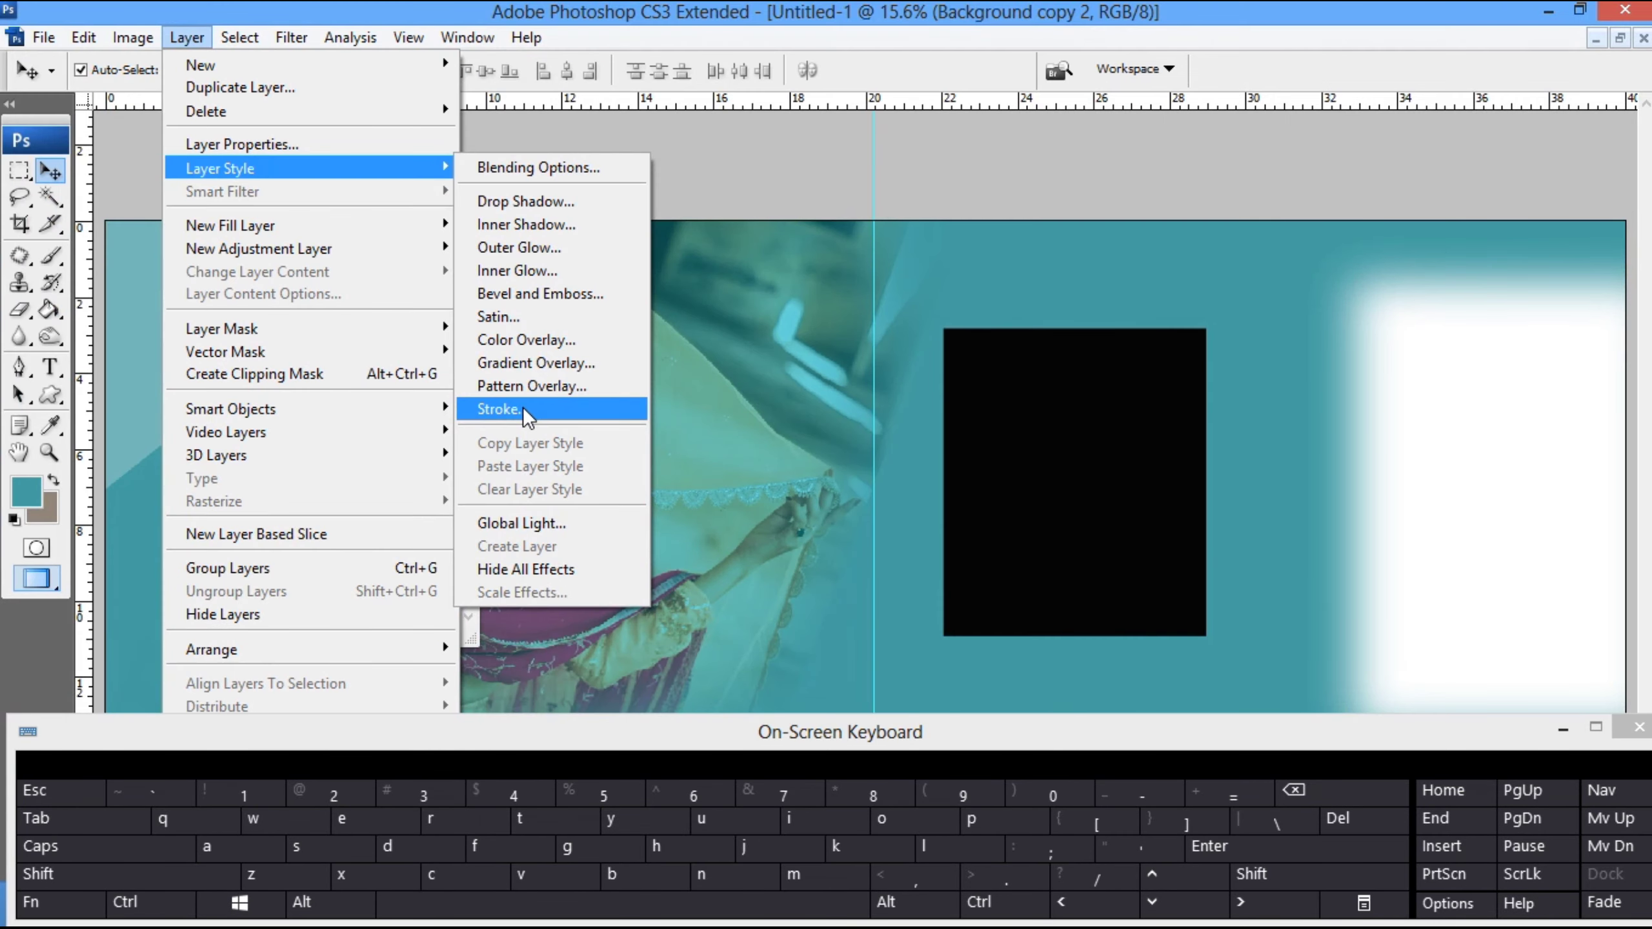
left_click(523, 408)
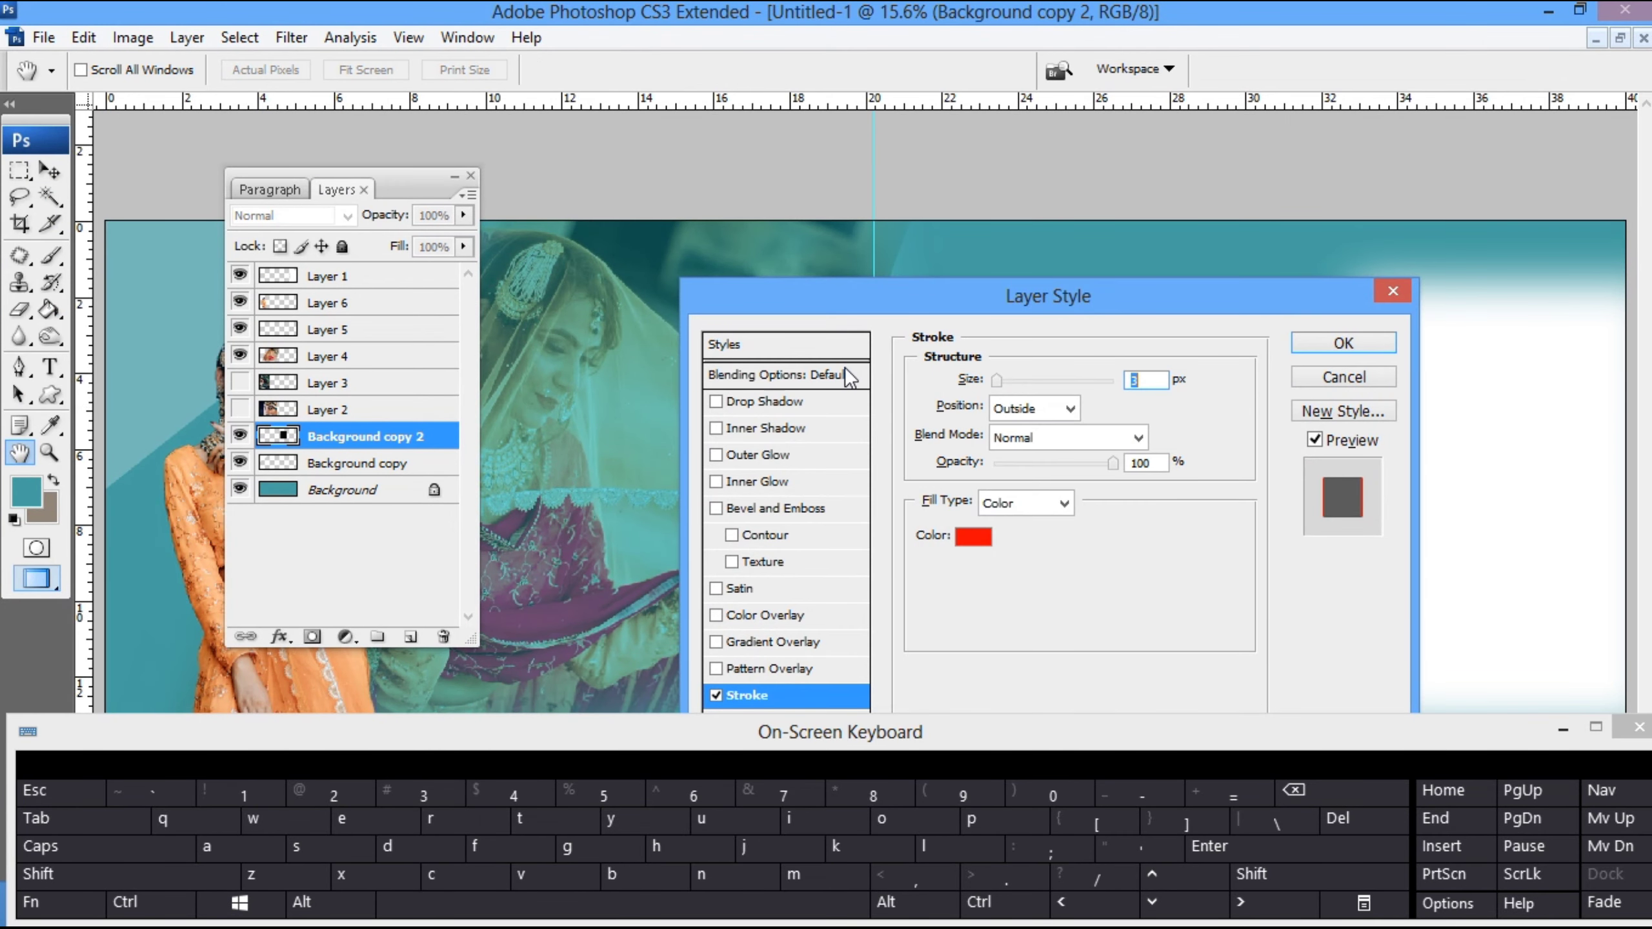
mouse_move(1080, 302)
left_mouse_down()
mouse_move(481, 318)
mouse_move(438, 272)
left_mouse_up()
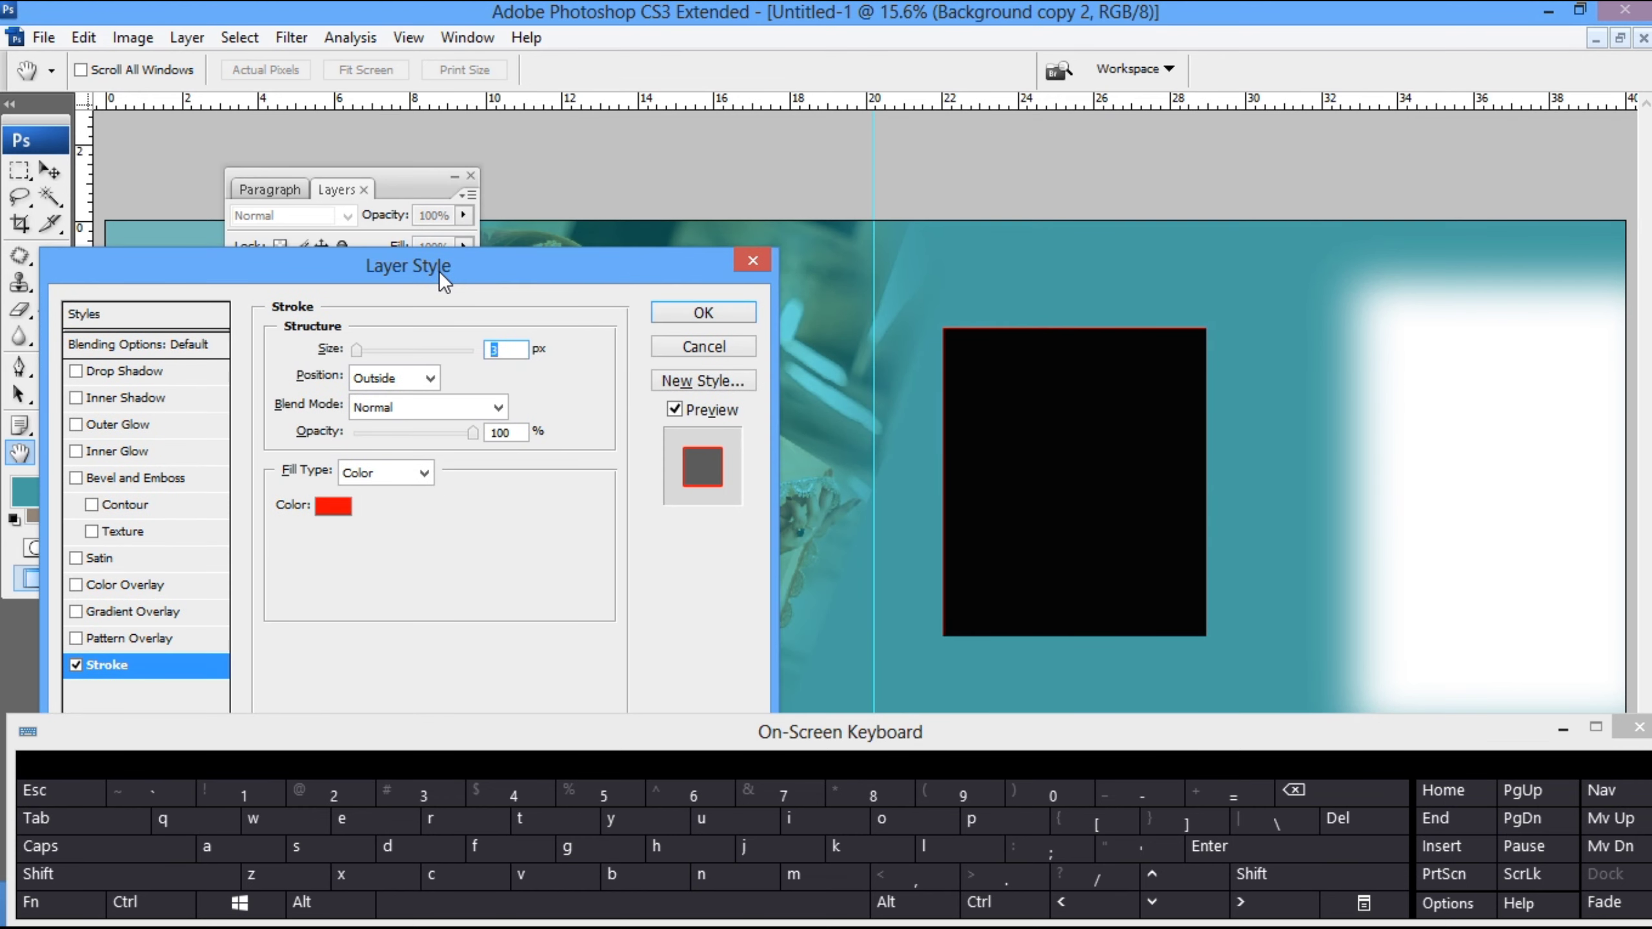
left_click_drag(582, 390, 560, 320)
left_click(1122, 356)
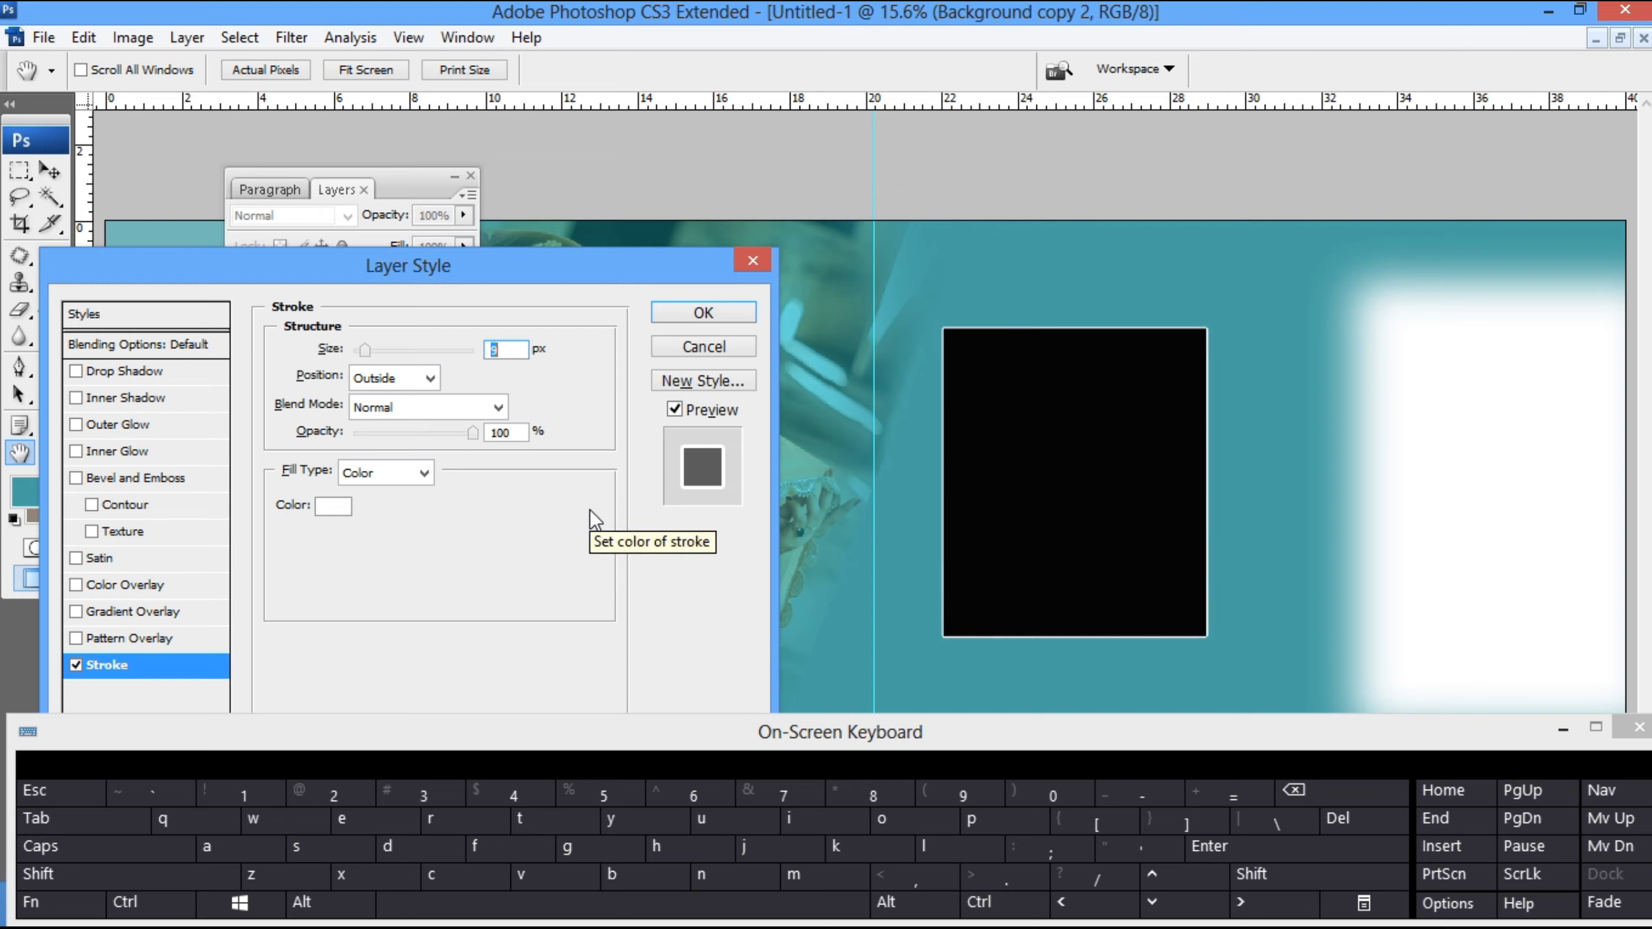
key("Up")
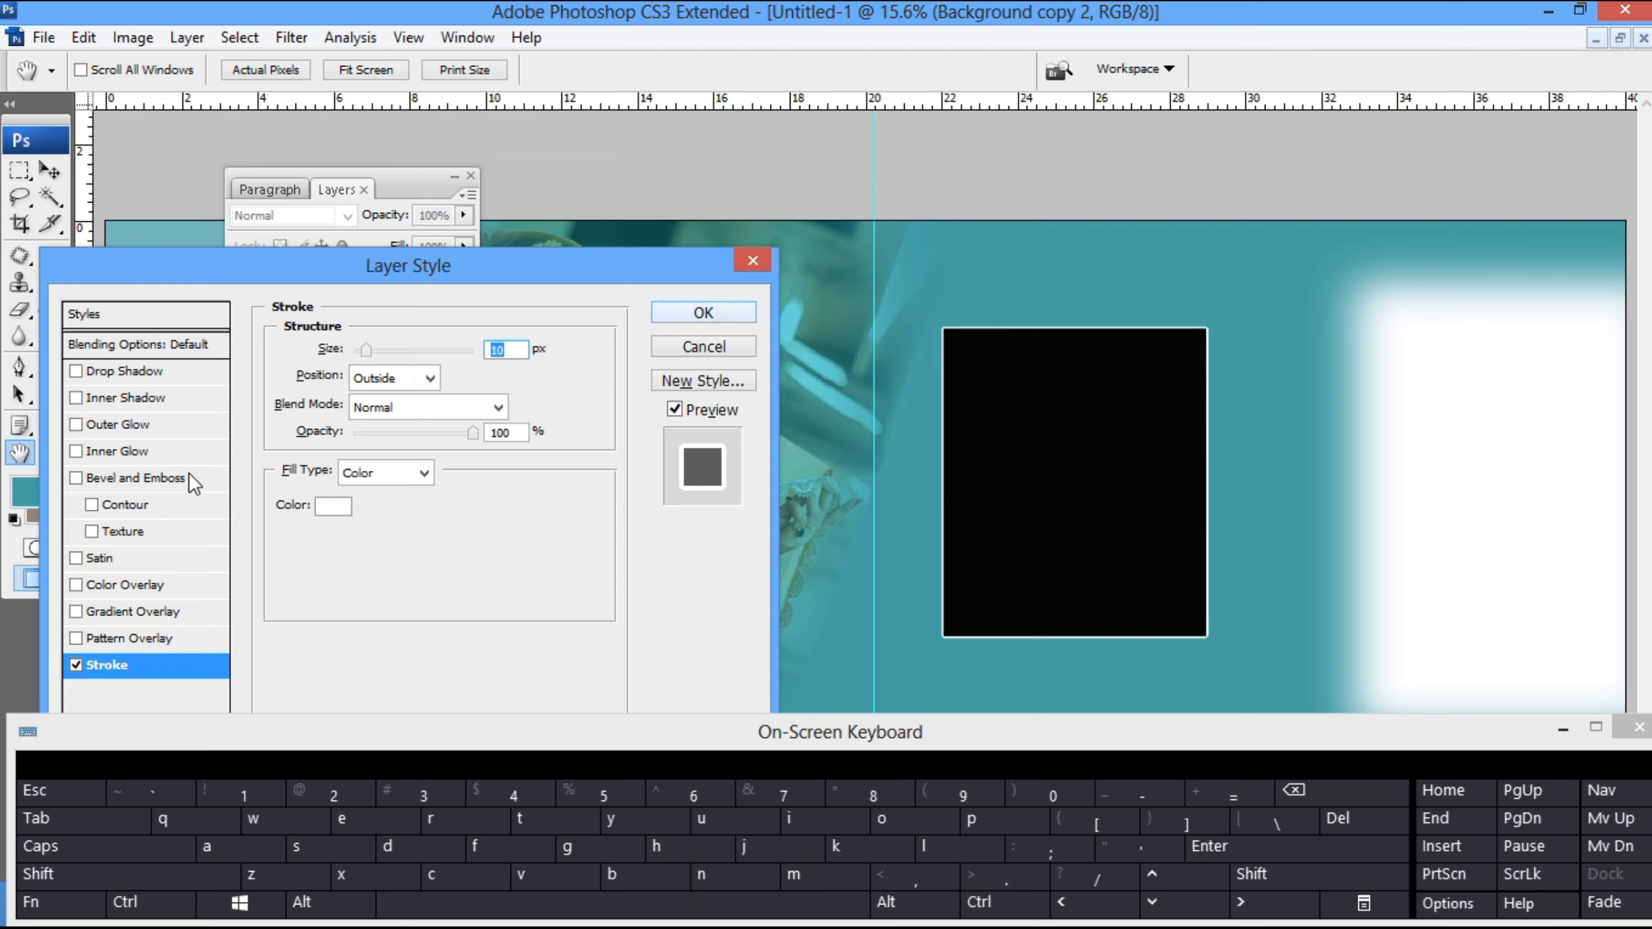
- Change the black panel's stroke colour to a bright cyan based on the teal background
left_click(336, 507)
left_click_drag(980, 291, 801, 506)
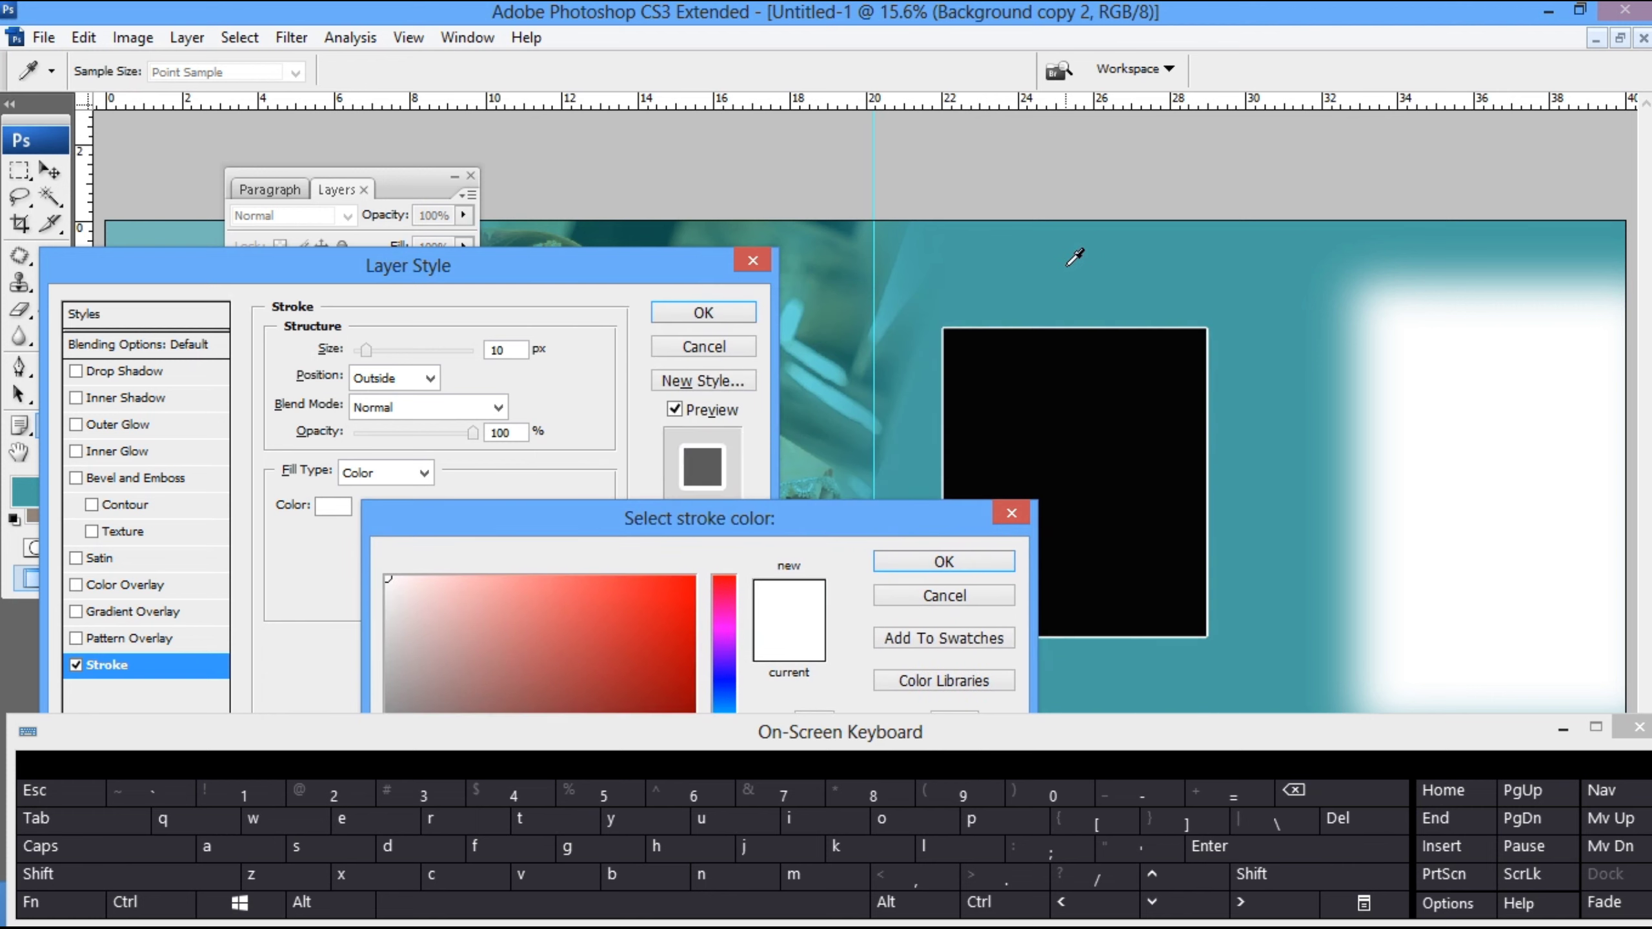
left_click(1065, 268)
left_click(689, 592)
left_click(943, 561)
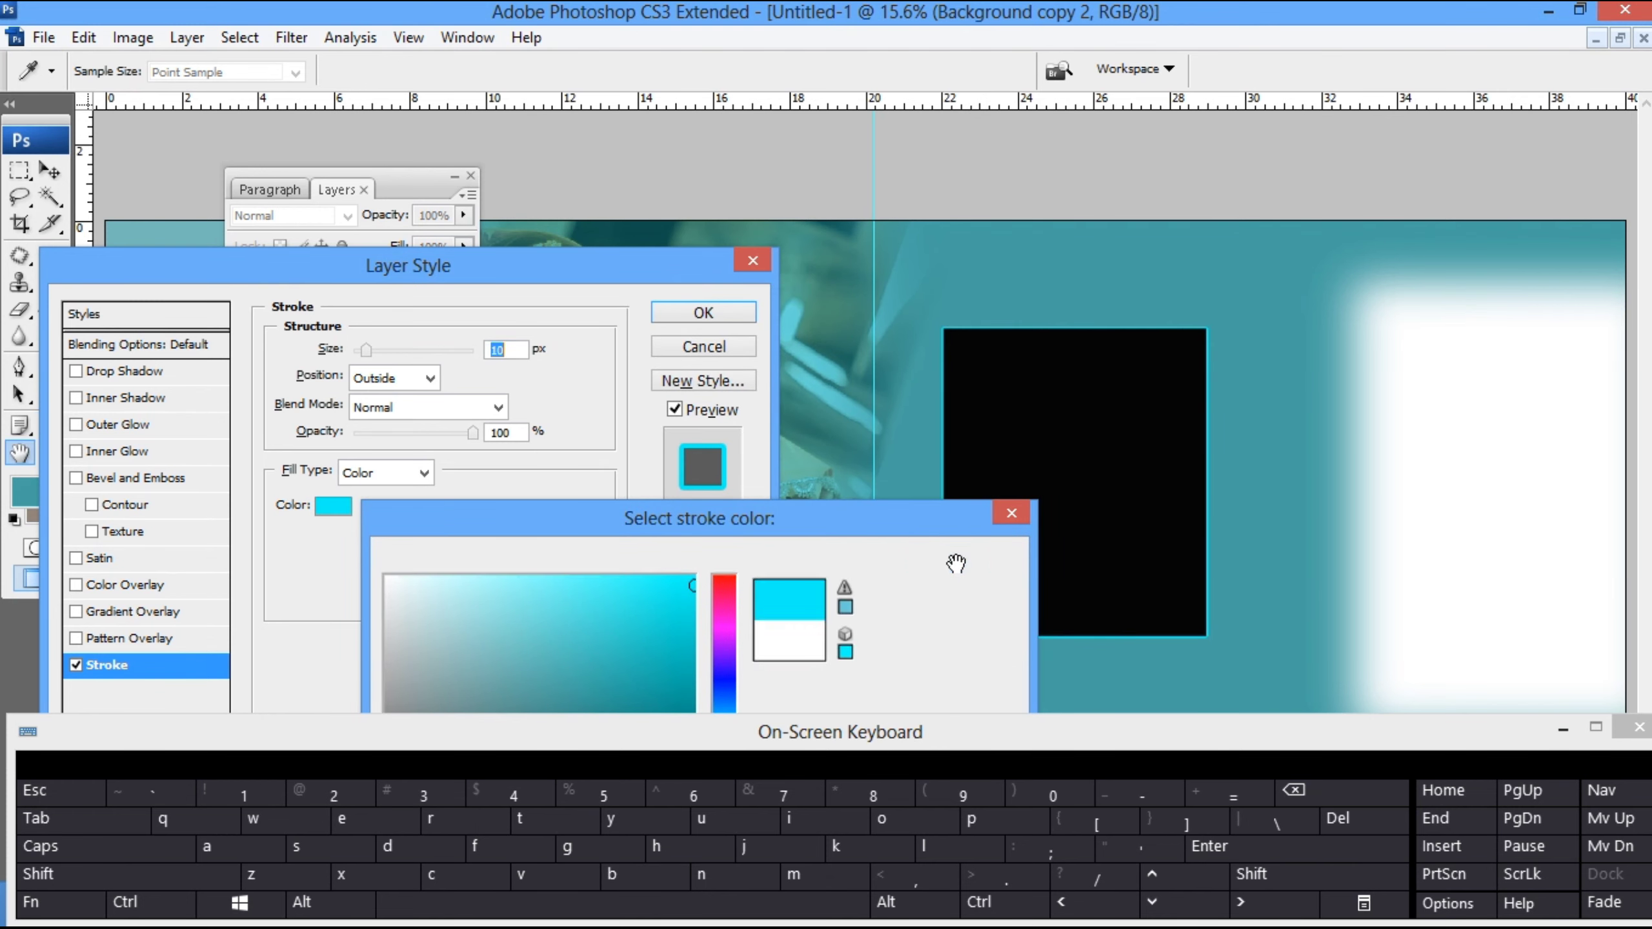
- Accept the cyan stroke colour and stretch the black panel vertically to about 128%, keeping it beside the centre guide
left_click(697, 315)
key("ctrl+minus")
key("ctrl+minus")
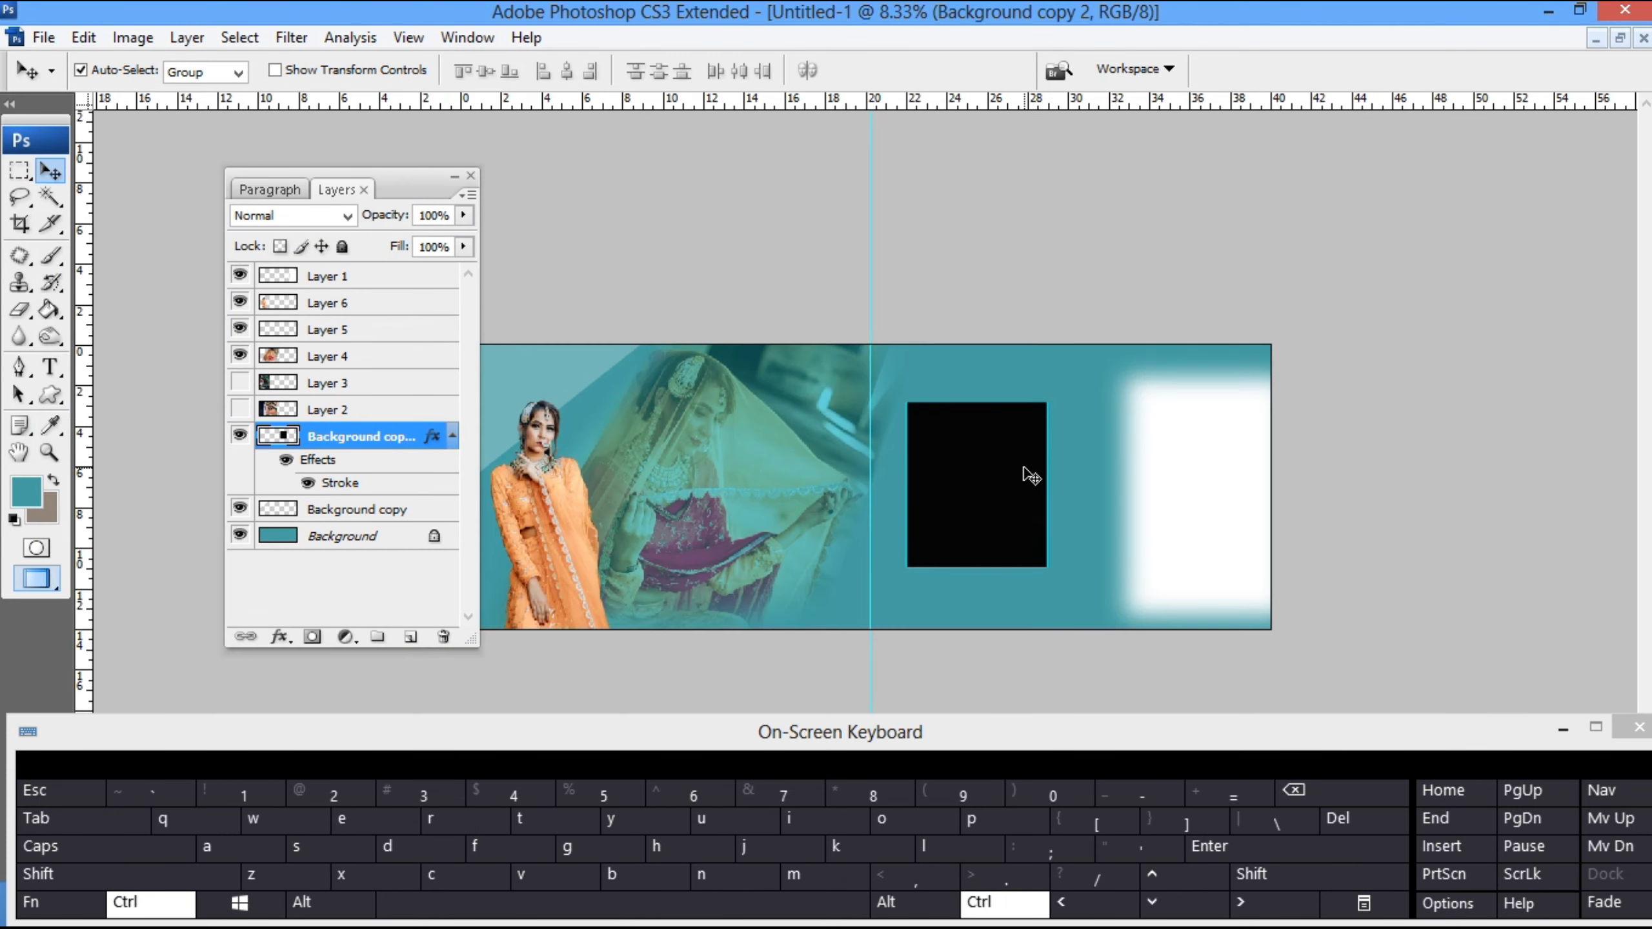
key("ctrl+t")
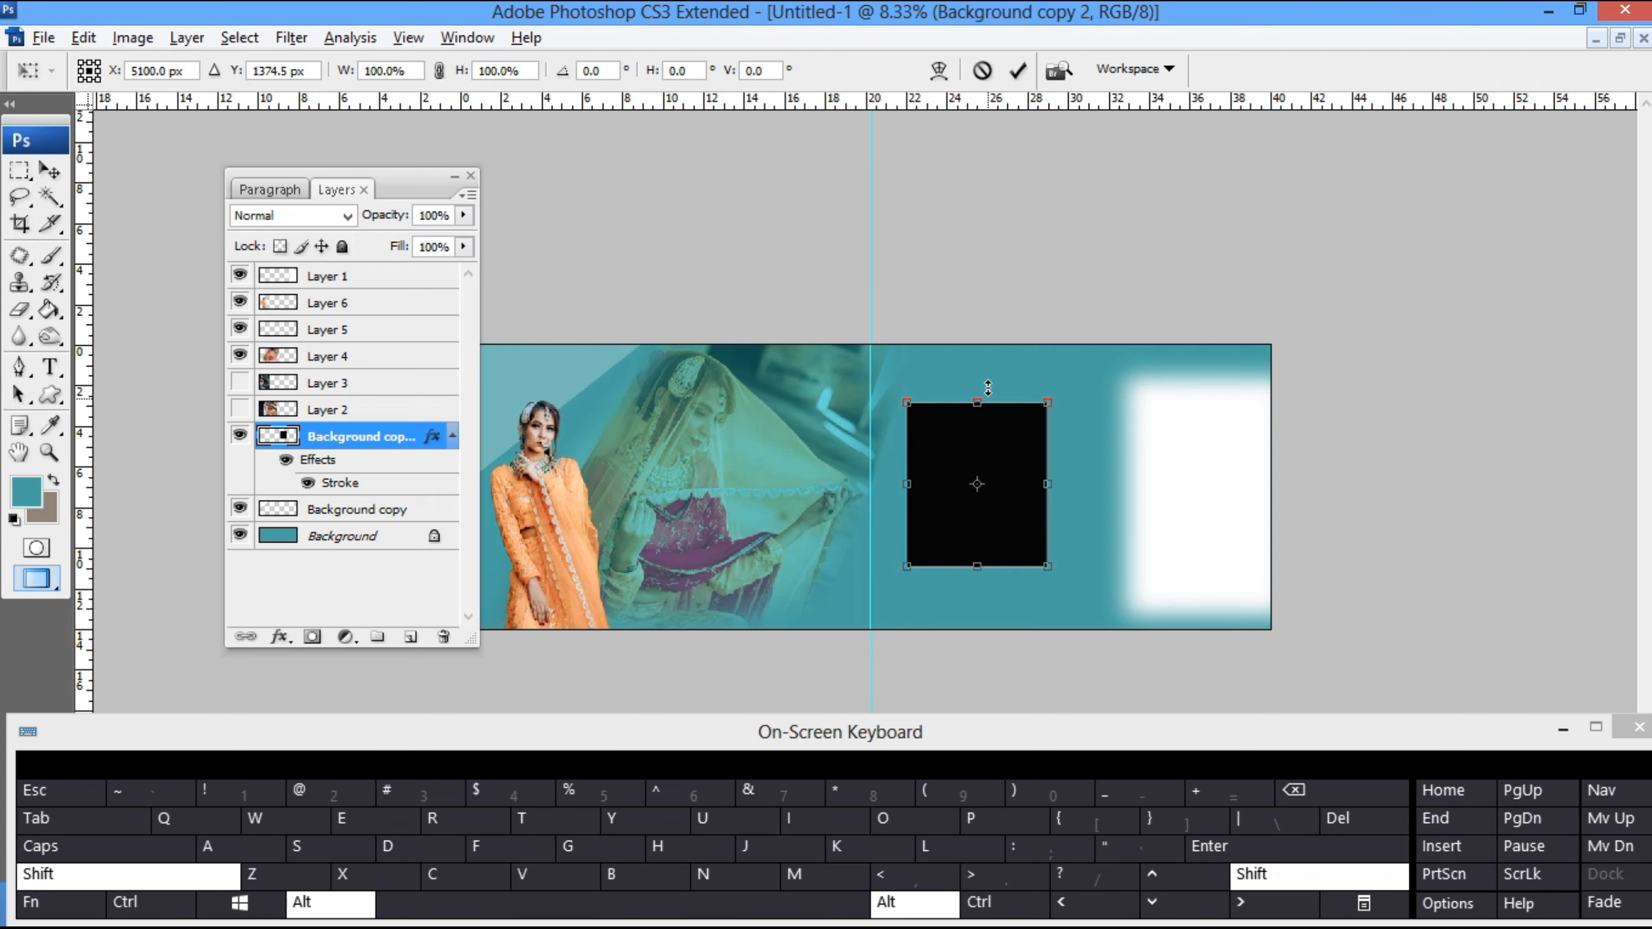
left_click_drag(979, 401, 980, 359)
left_click_drag(1006, 449, 1005, 463)
left_click_drag(977, 374, 980, 393)
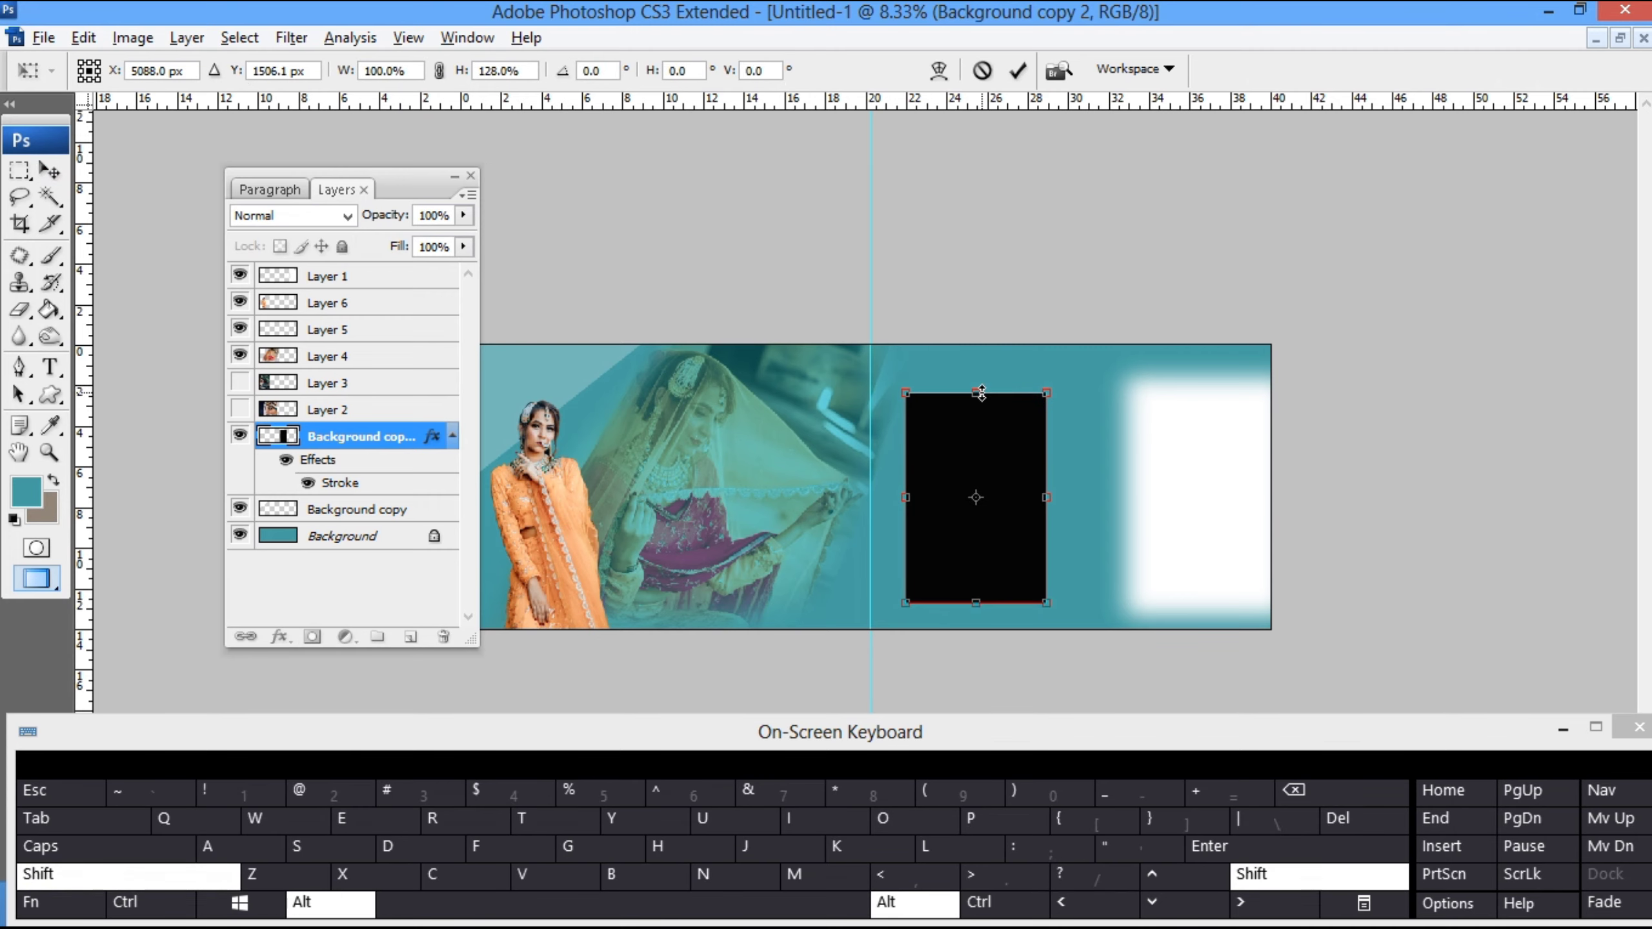
key("Return")
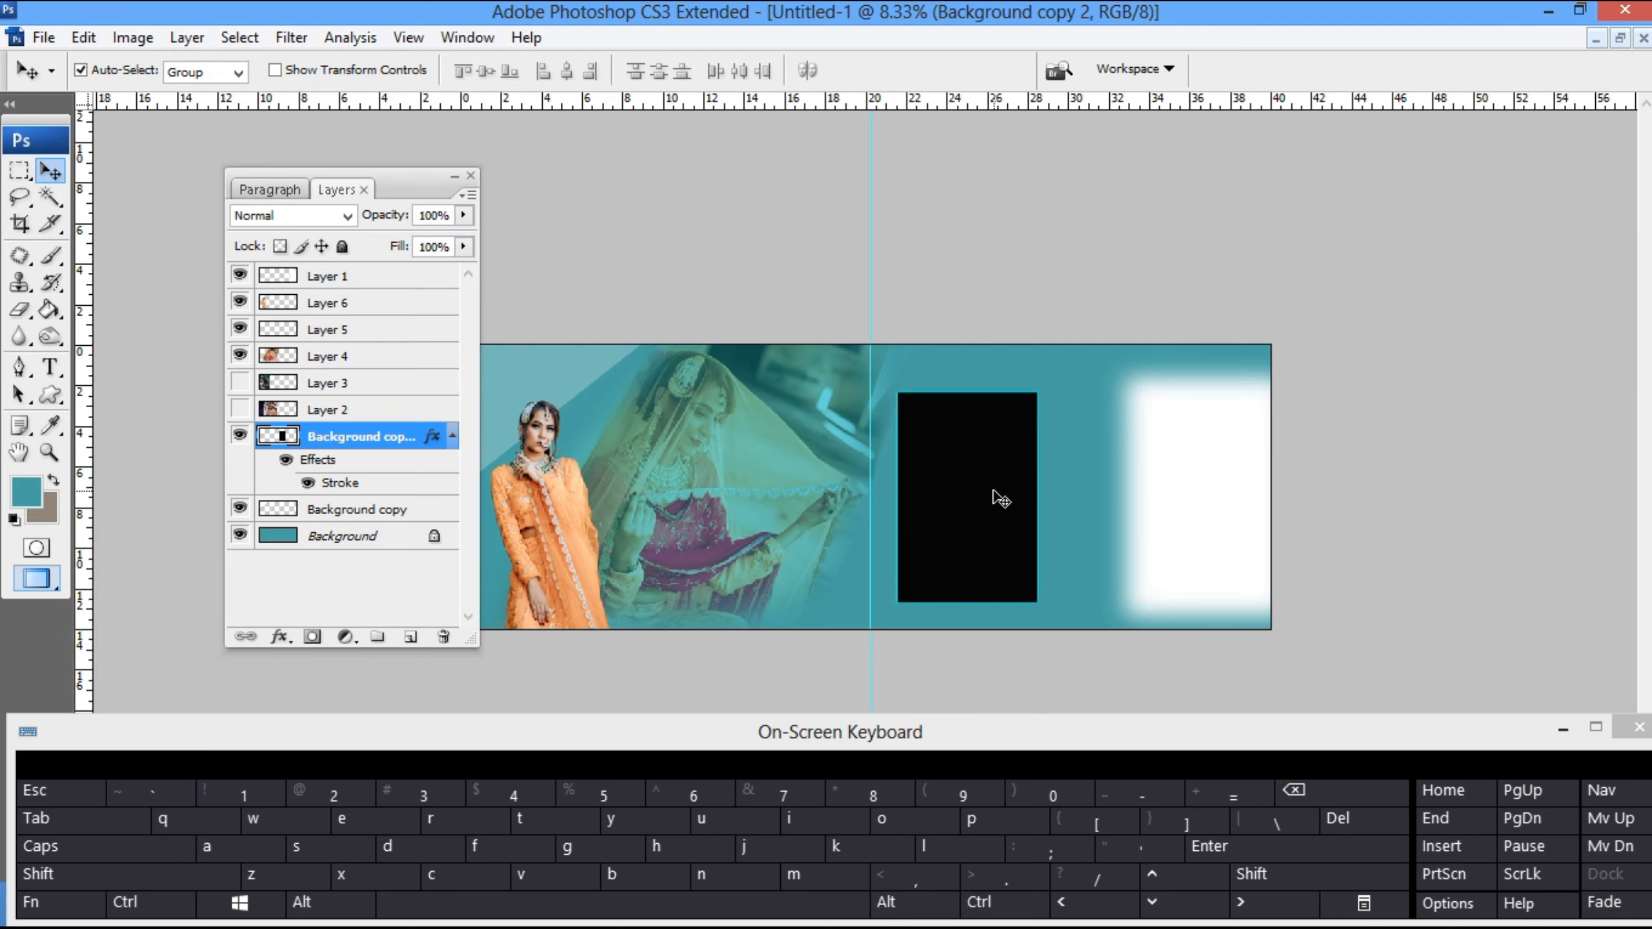
- Duplicate the black panel beneath the original and enlarge the copy to about 112% width and 114% height as a surrounding frame
key("alt")
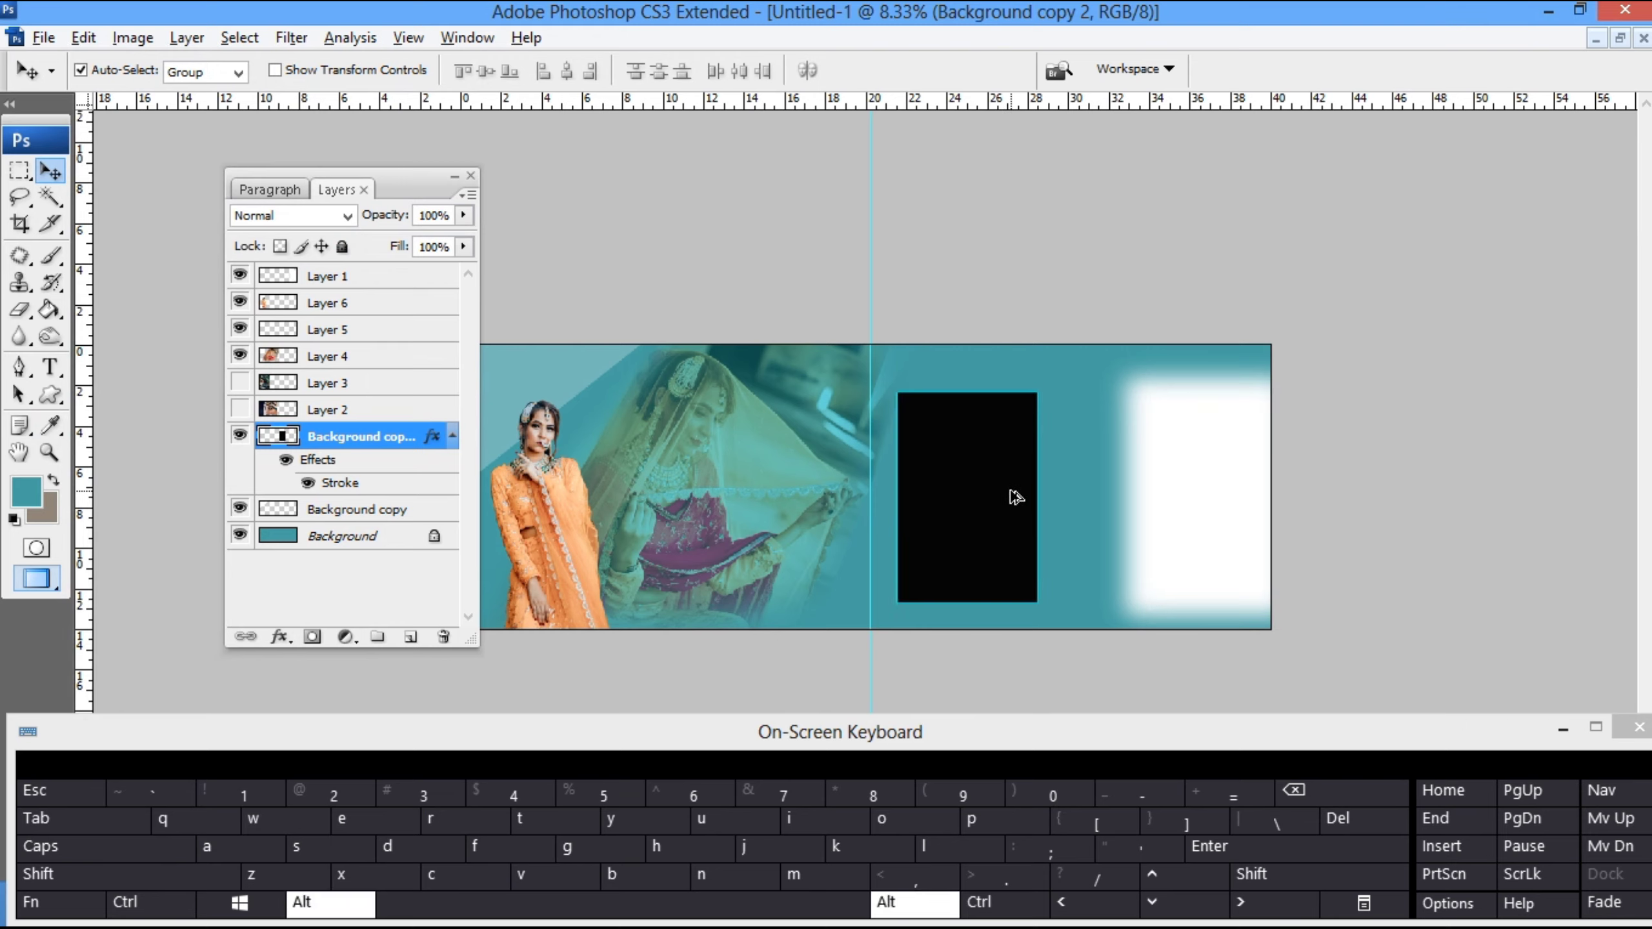
left_click_drag(1018, 499, 1017, 498)
key("ctrl+t")
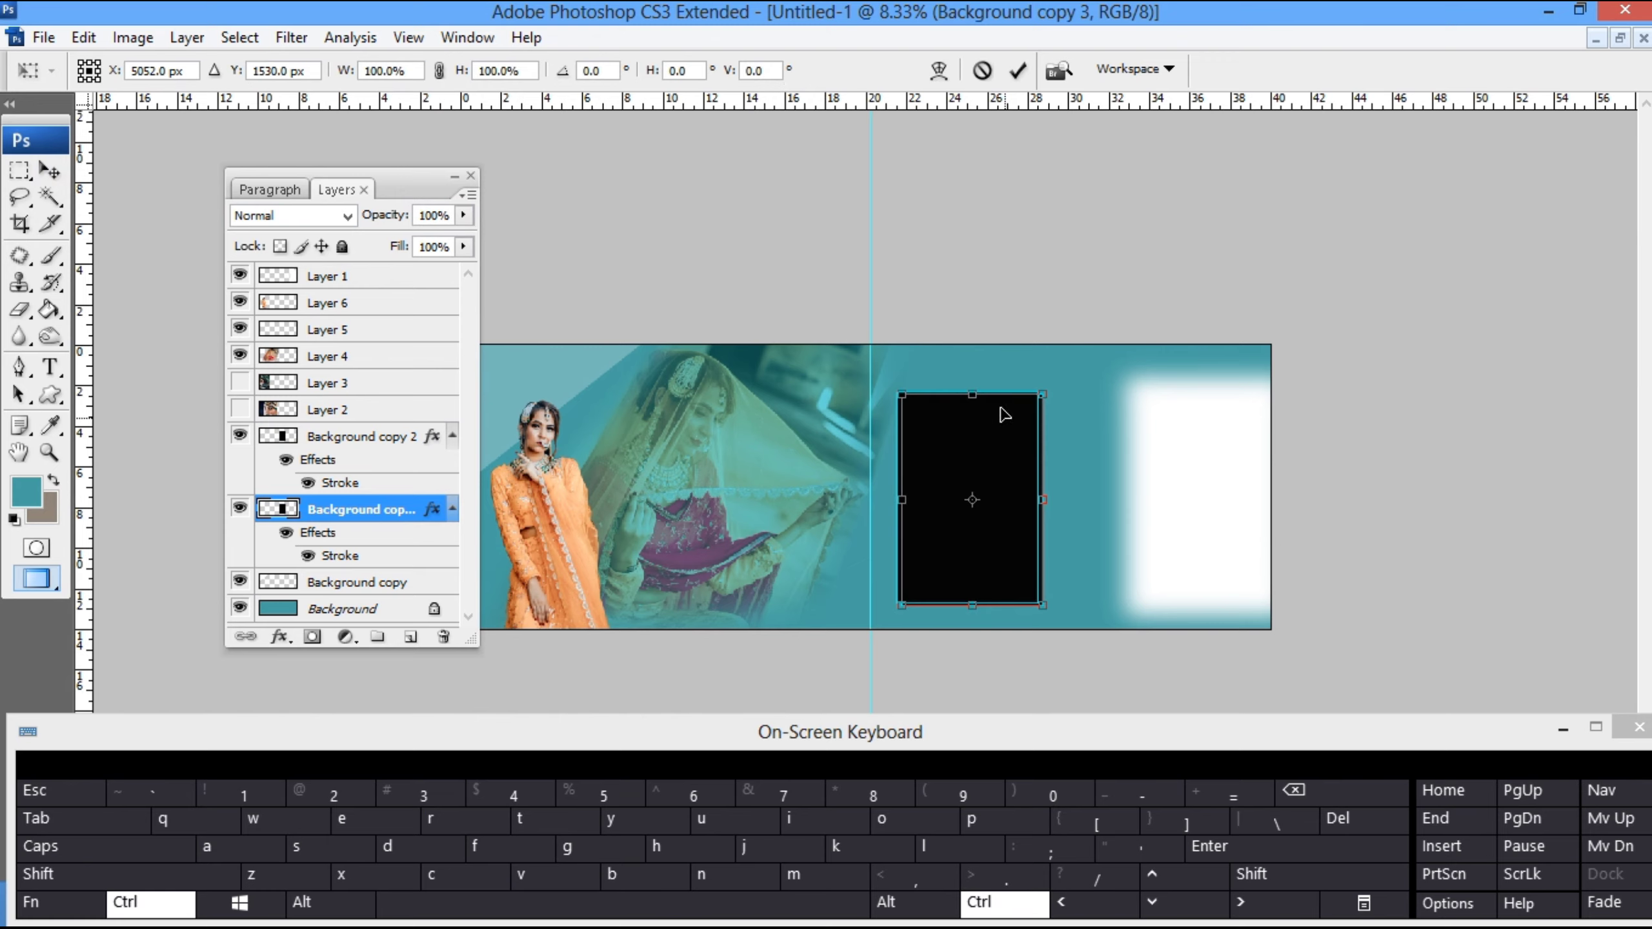
key("shift")
key("alt")
left_click_drag(978, 393, 977, 379)
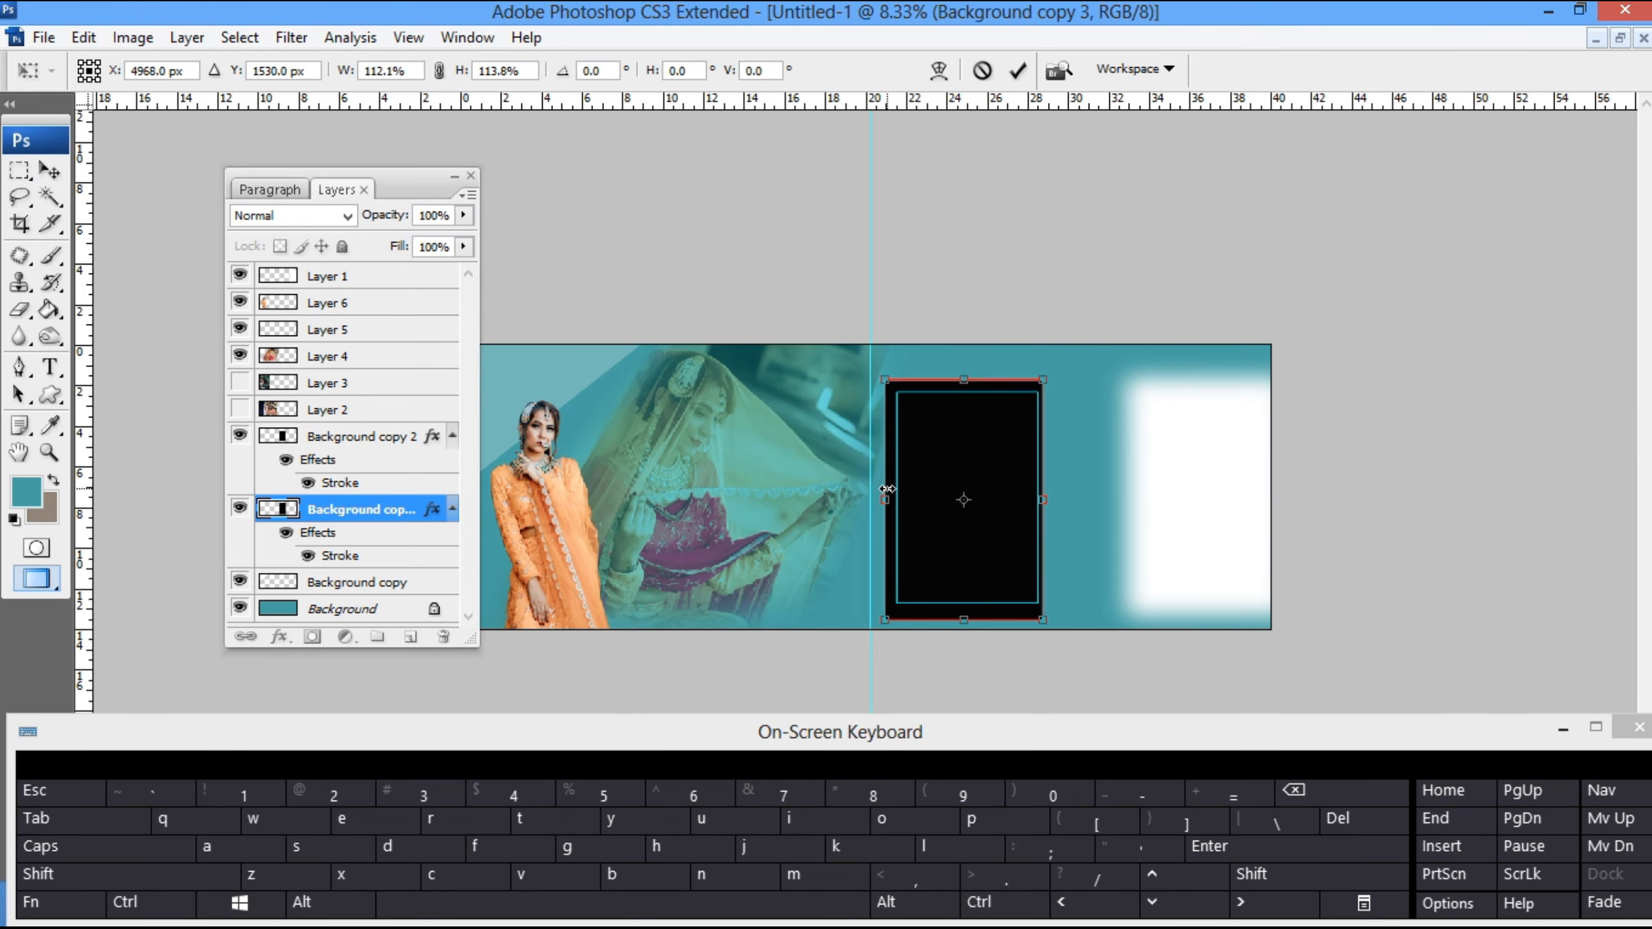
key("Return")
- Turn the enlarged panel copy white with maximum Lightness in Hue/Saturation and set its opacity to 30%
key("ctrl+u")
left_click_drag(1210, 609, 1369, 607)
key("Return")
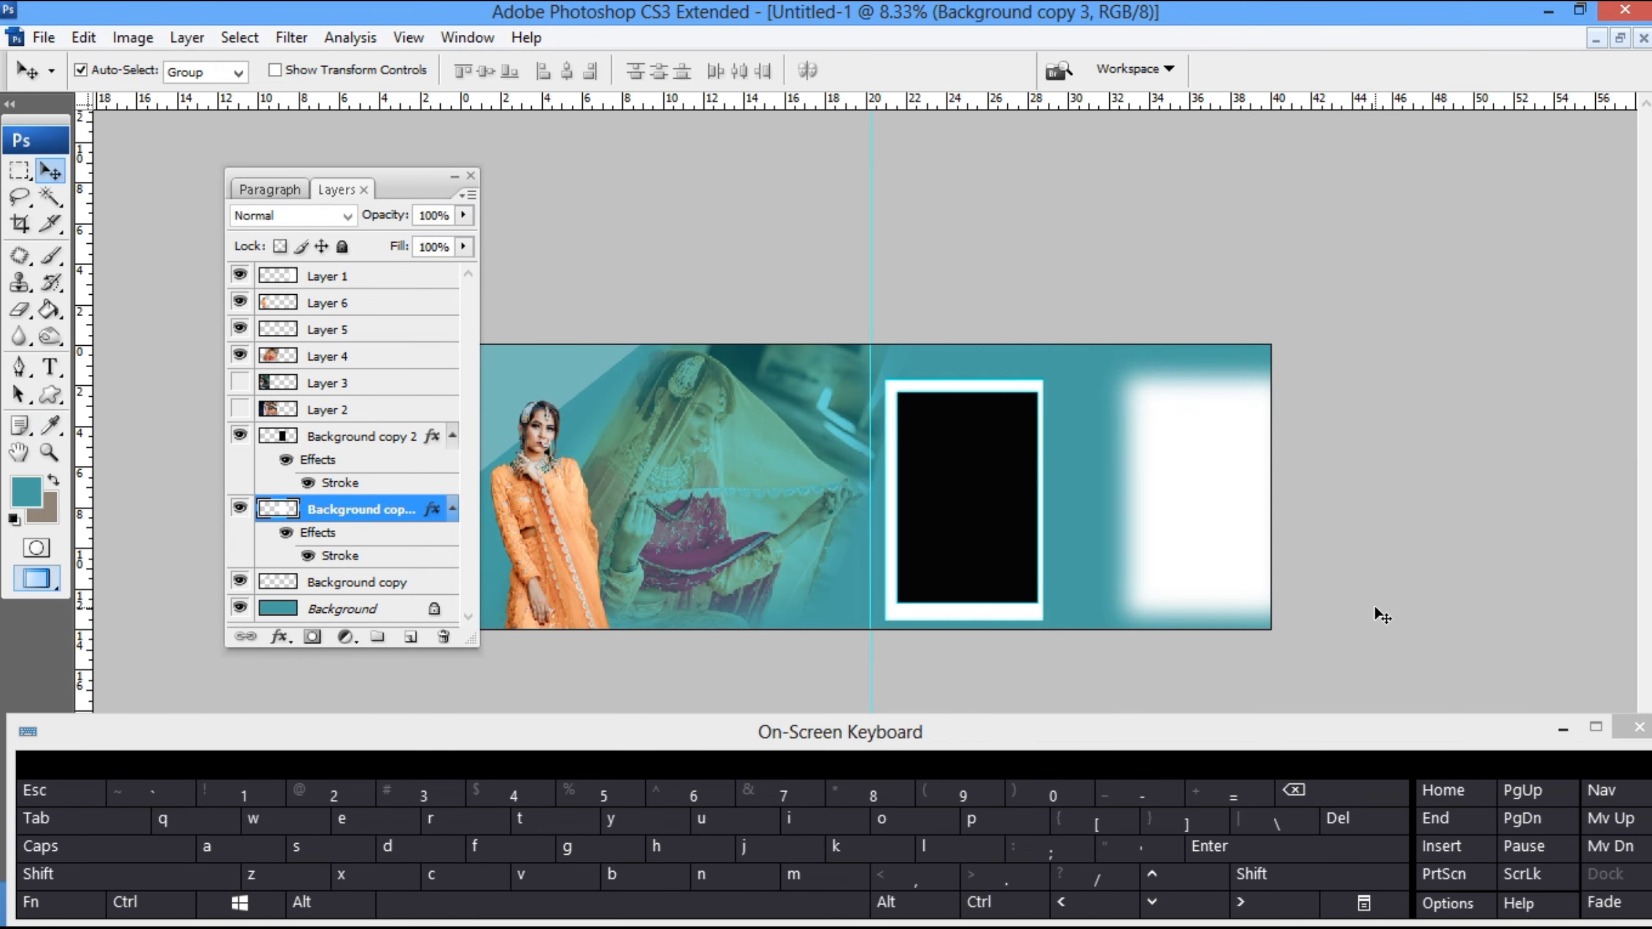
key("3")
- Select the black panel's area with the Magic Wand and paste the copied bride portrait into that selection
left_click(957, 517)
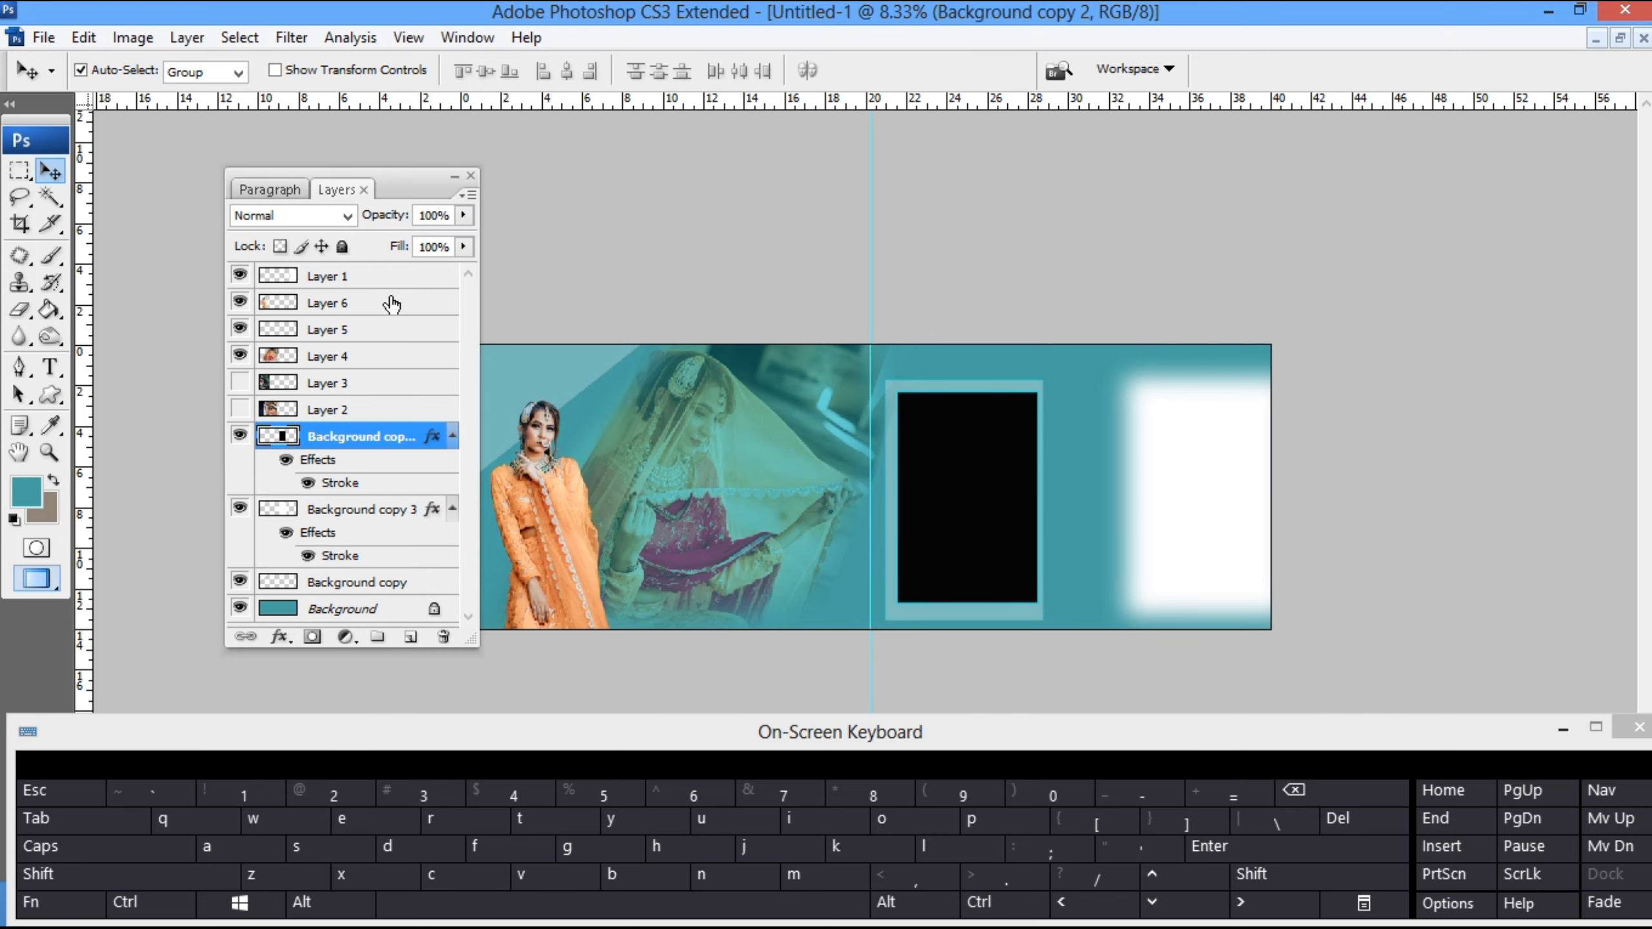
left_click(50, 197)
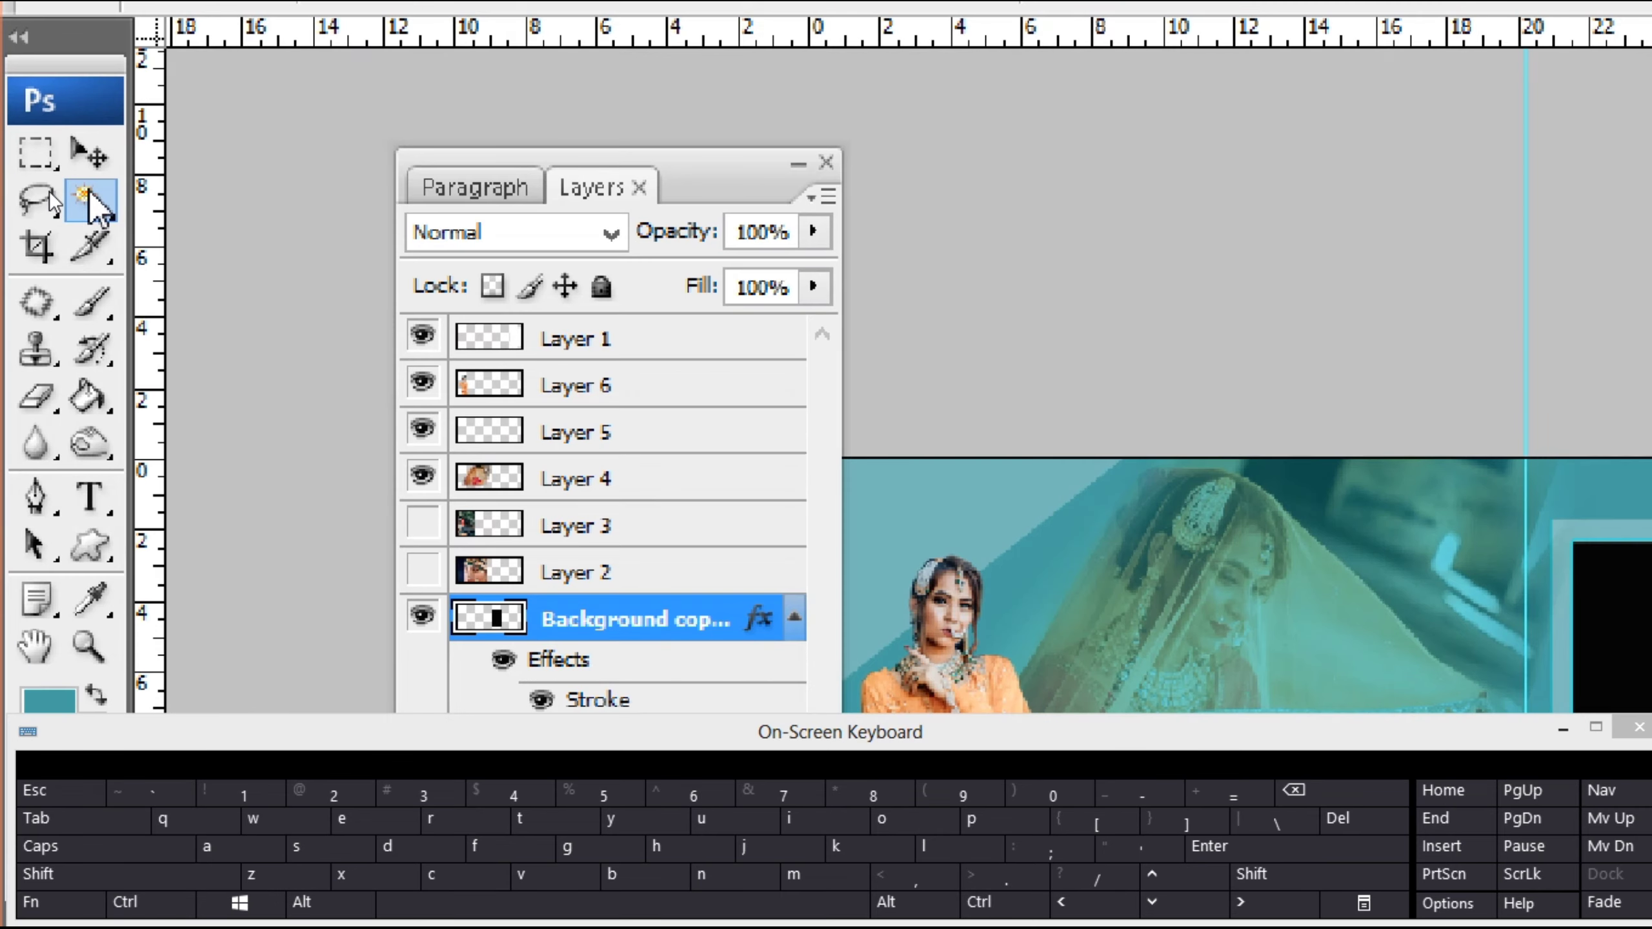
right_click(51, 193)
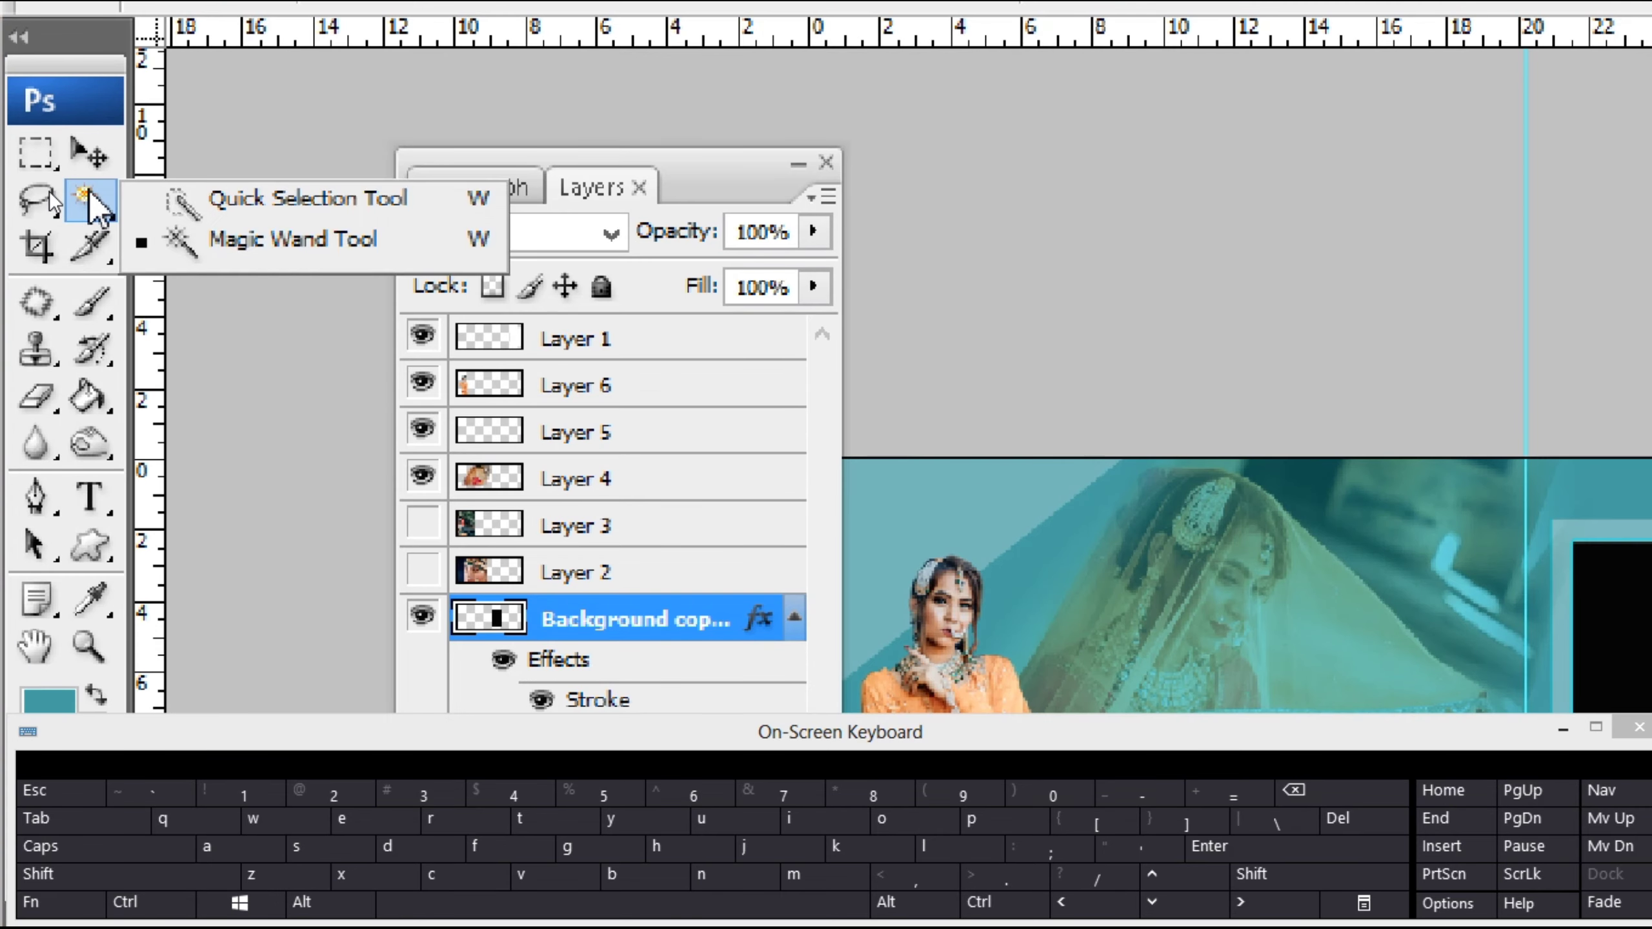
left_click(117, 223)
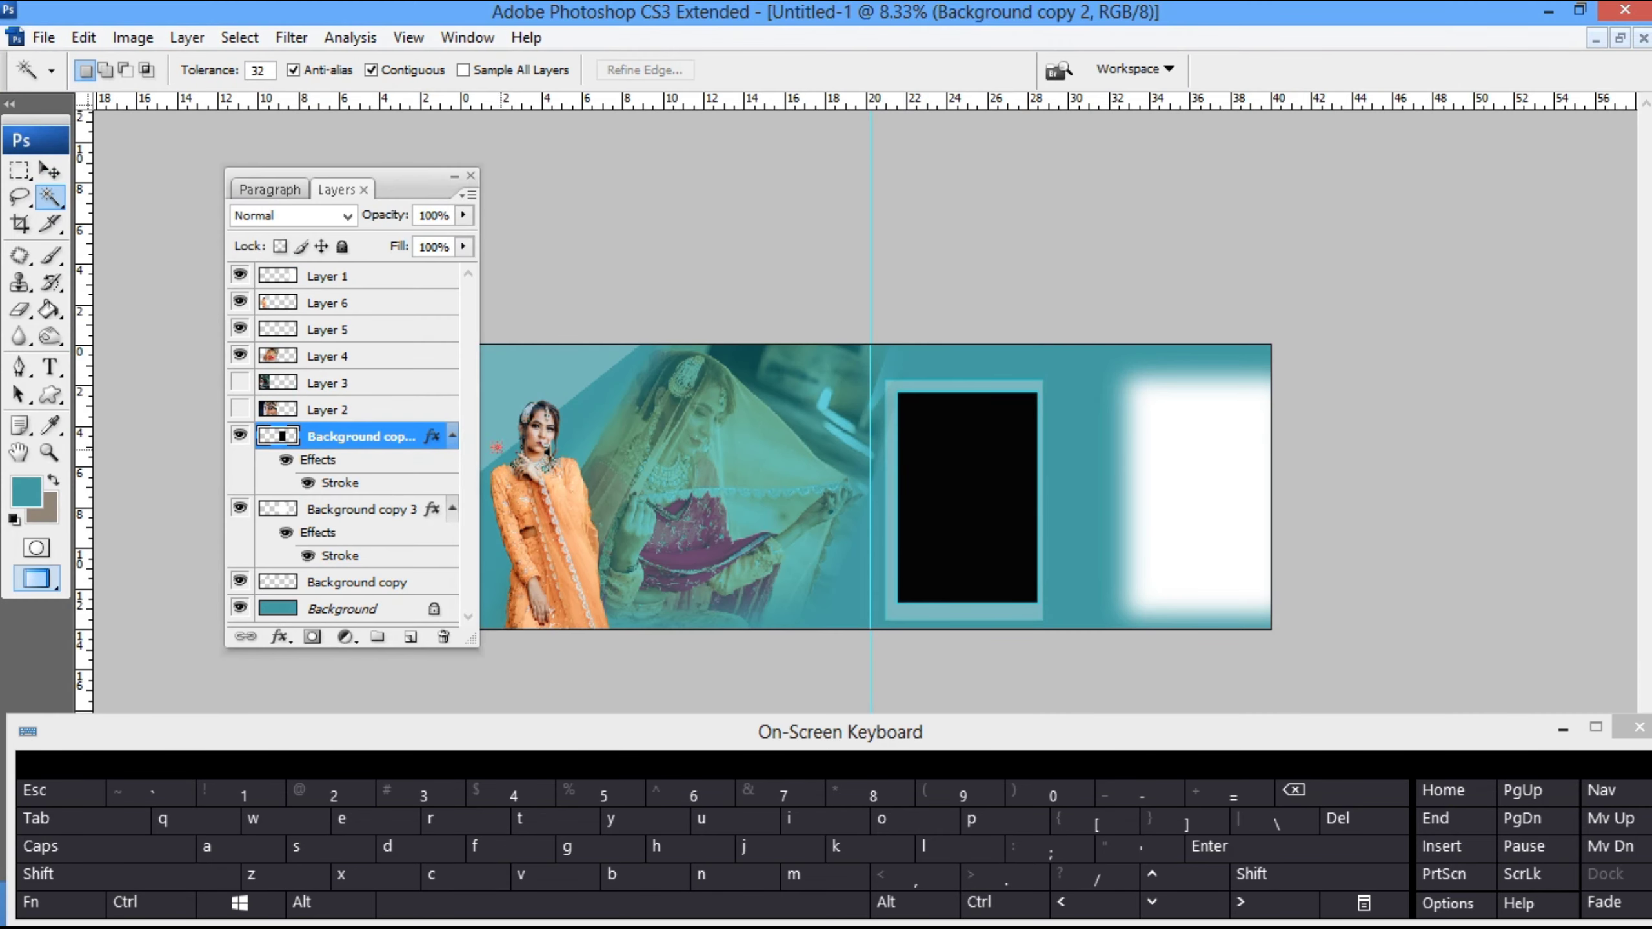
key("z")
left_click(989, 512)
key("v")
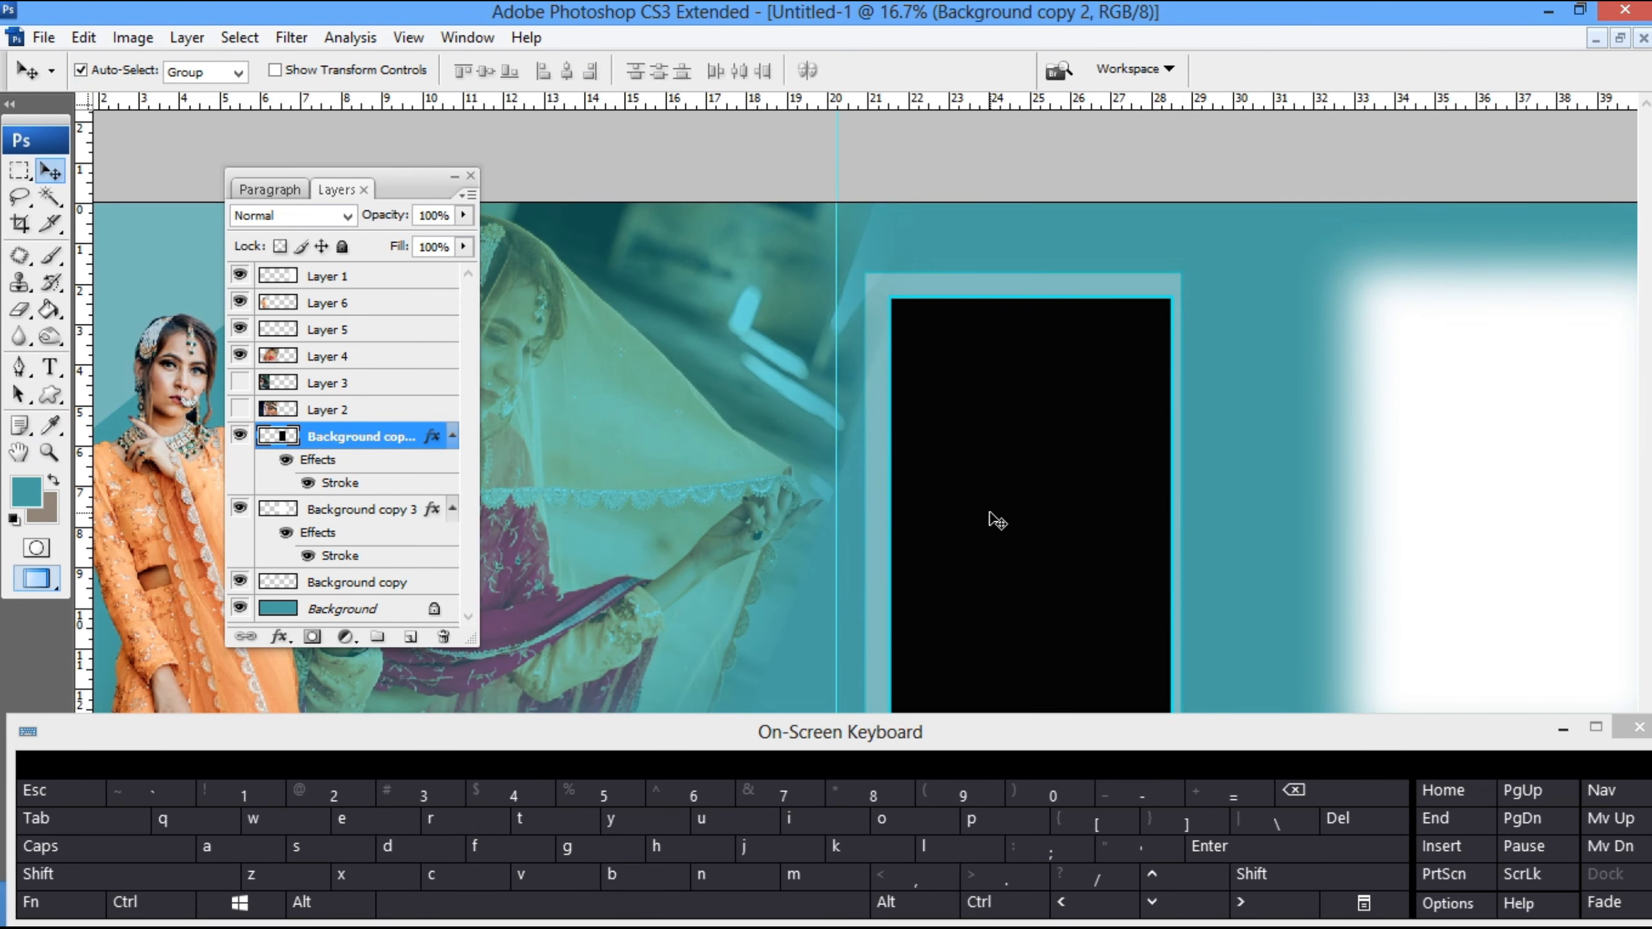
key("w")
left_click(990, 514)
key("ctrl+shift+v")
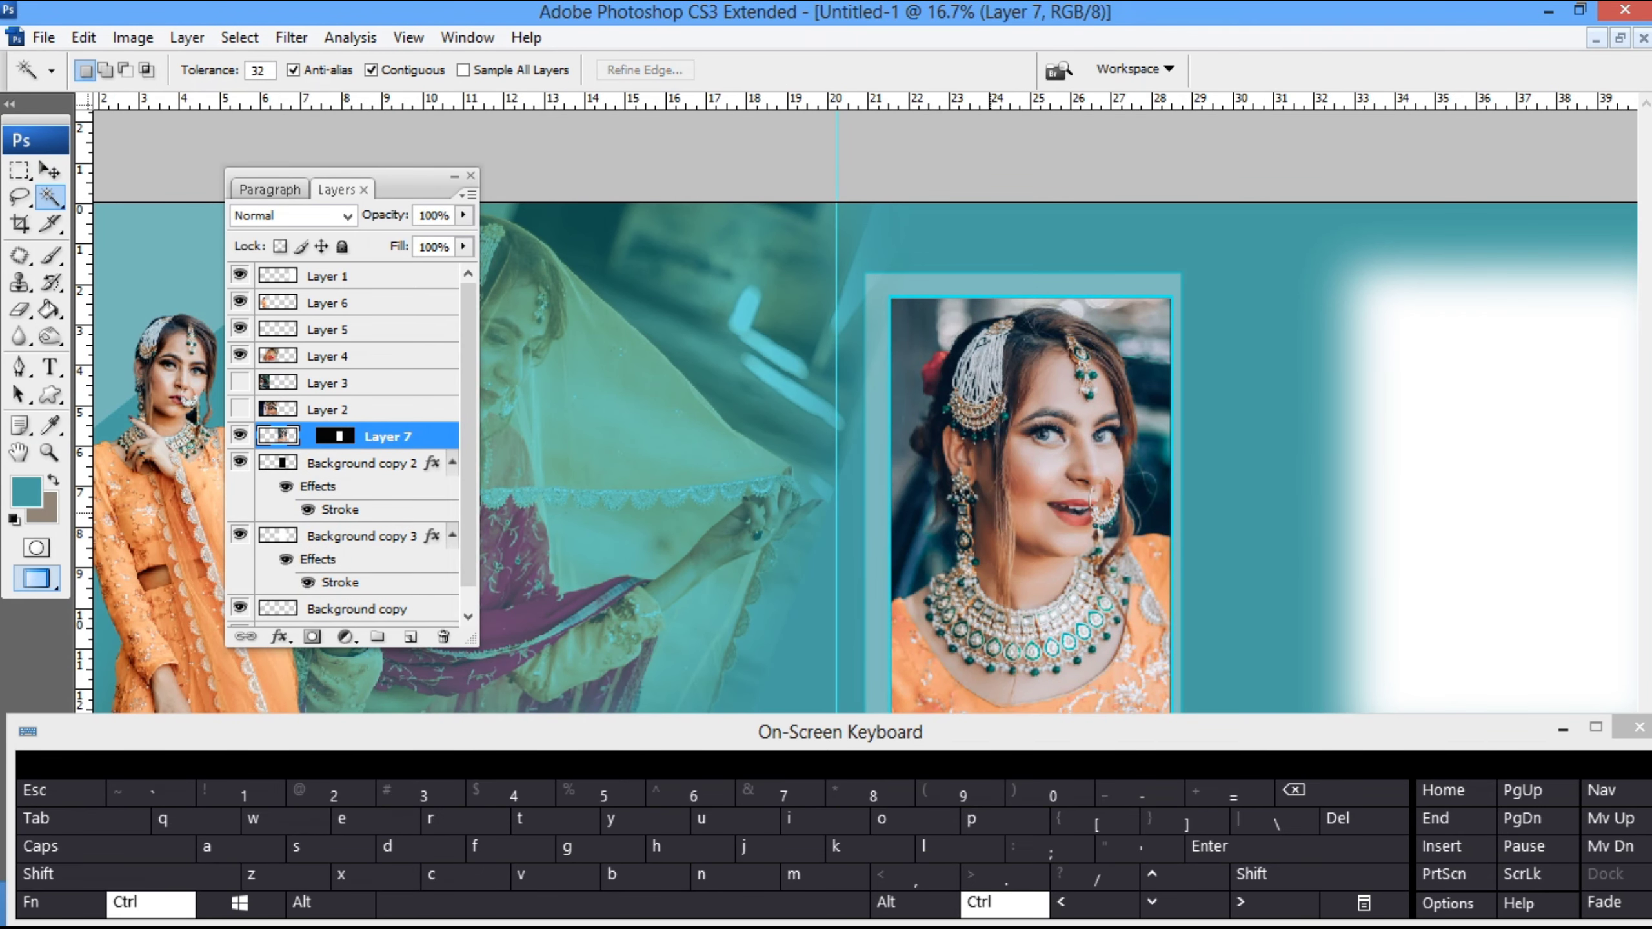
- Scale the masked bride portrait on Layer 7 down slightly inside the framed panel
key("ctrl+minus")
key("ctrl+minus")
key("ctrl+minus")
key("ctrl+t")
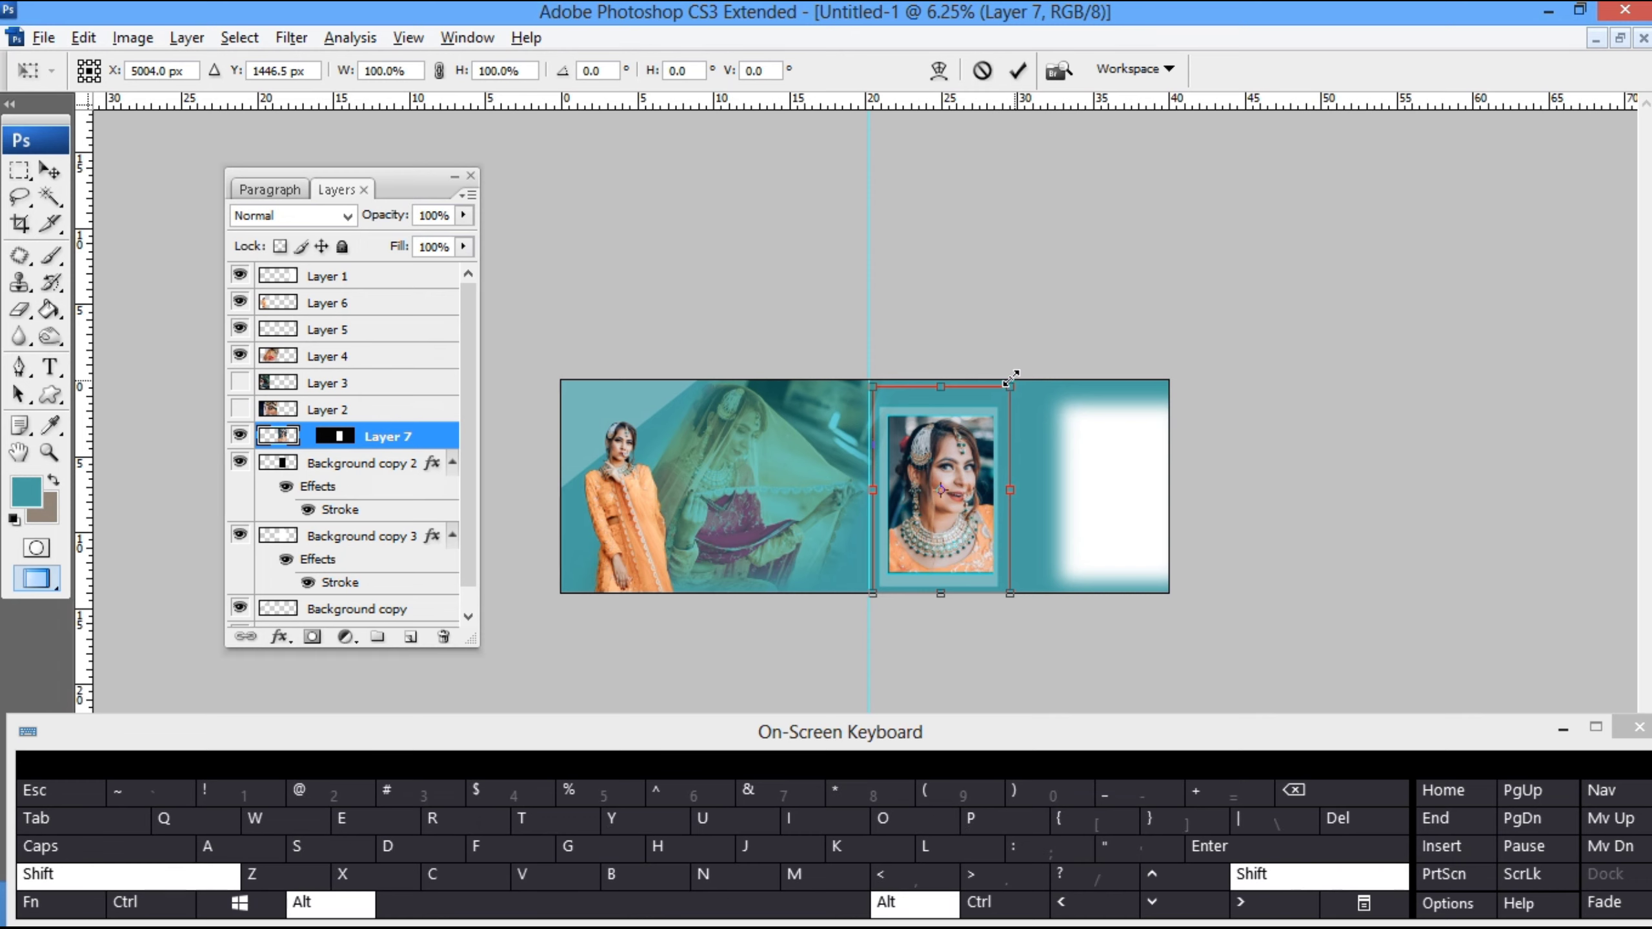
left_click_drag(1010, 385, 1005, 393)
key("Return")
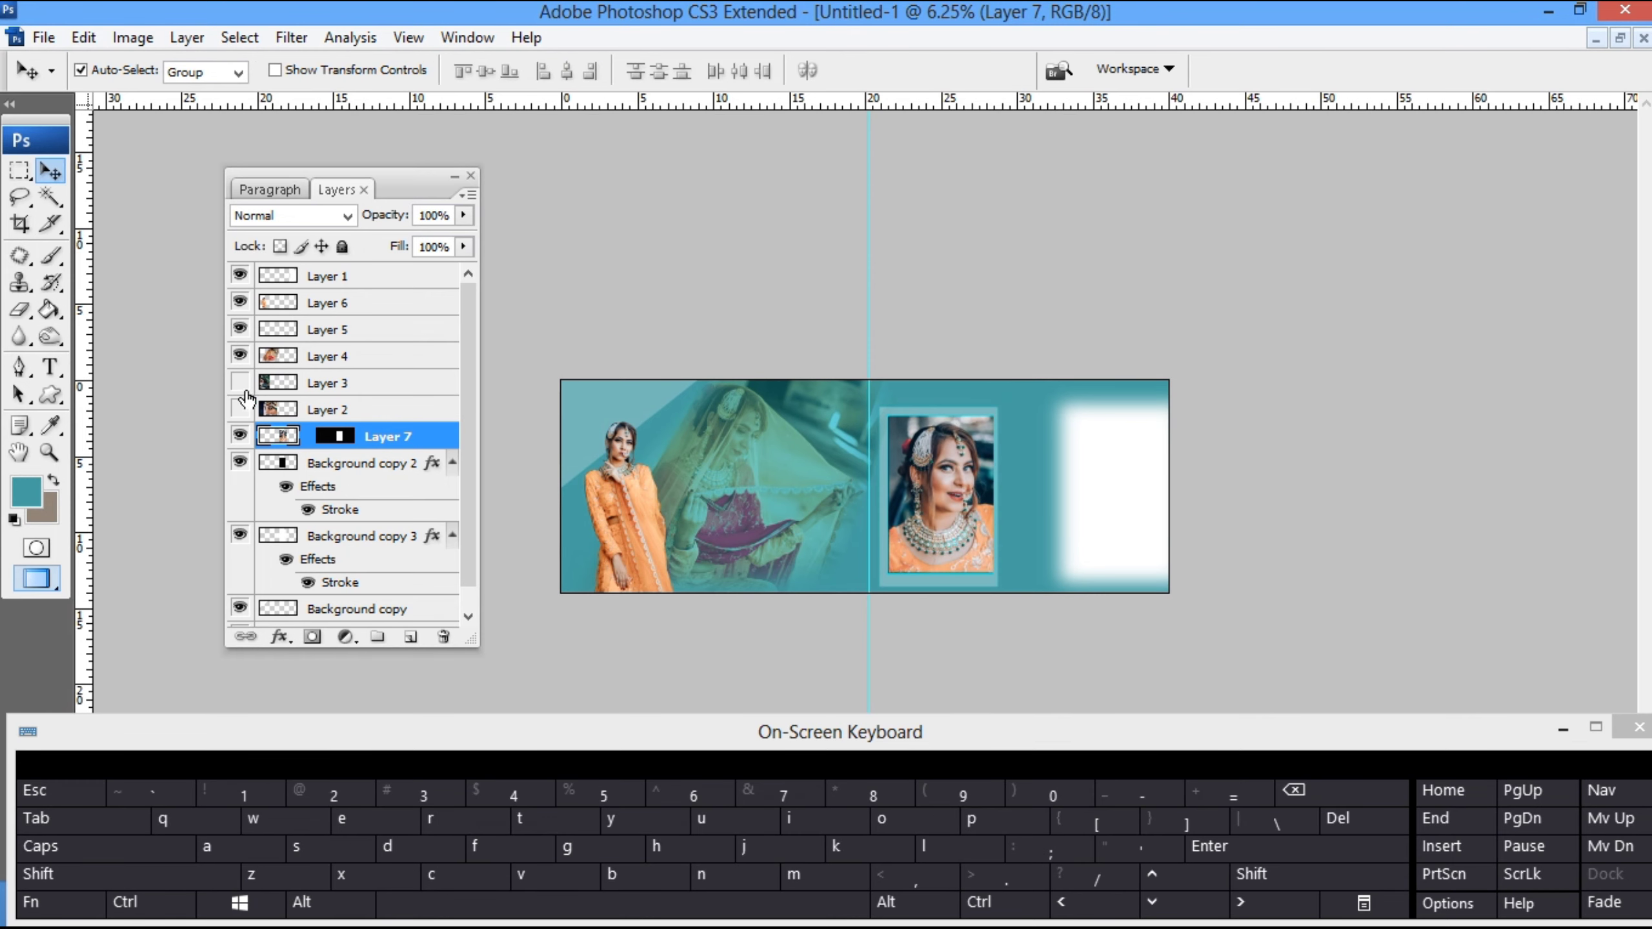
- Show the bride close-up on Layer 2 and move it to the right half of the spread
left_click(240, 409)
key("ctrl+t")
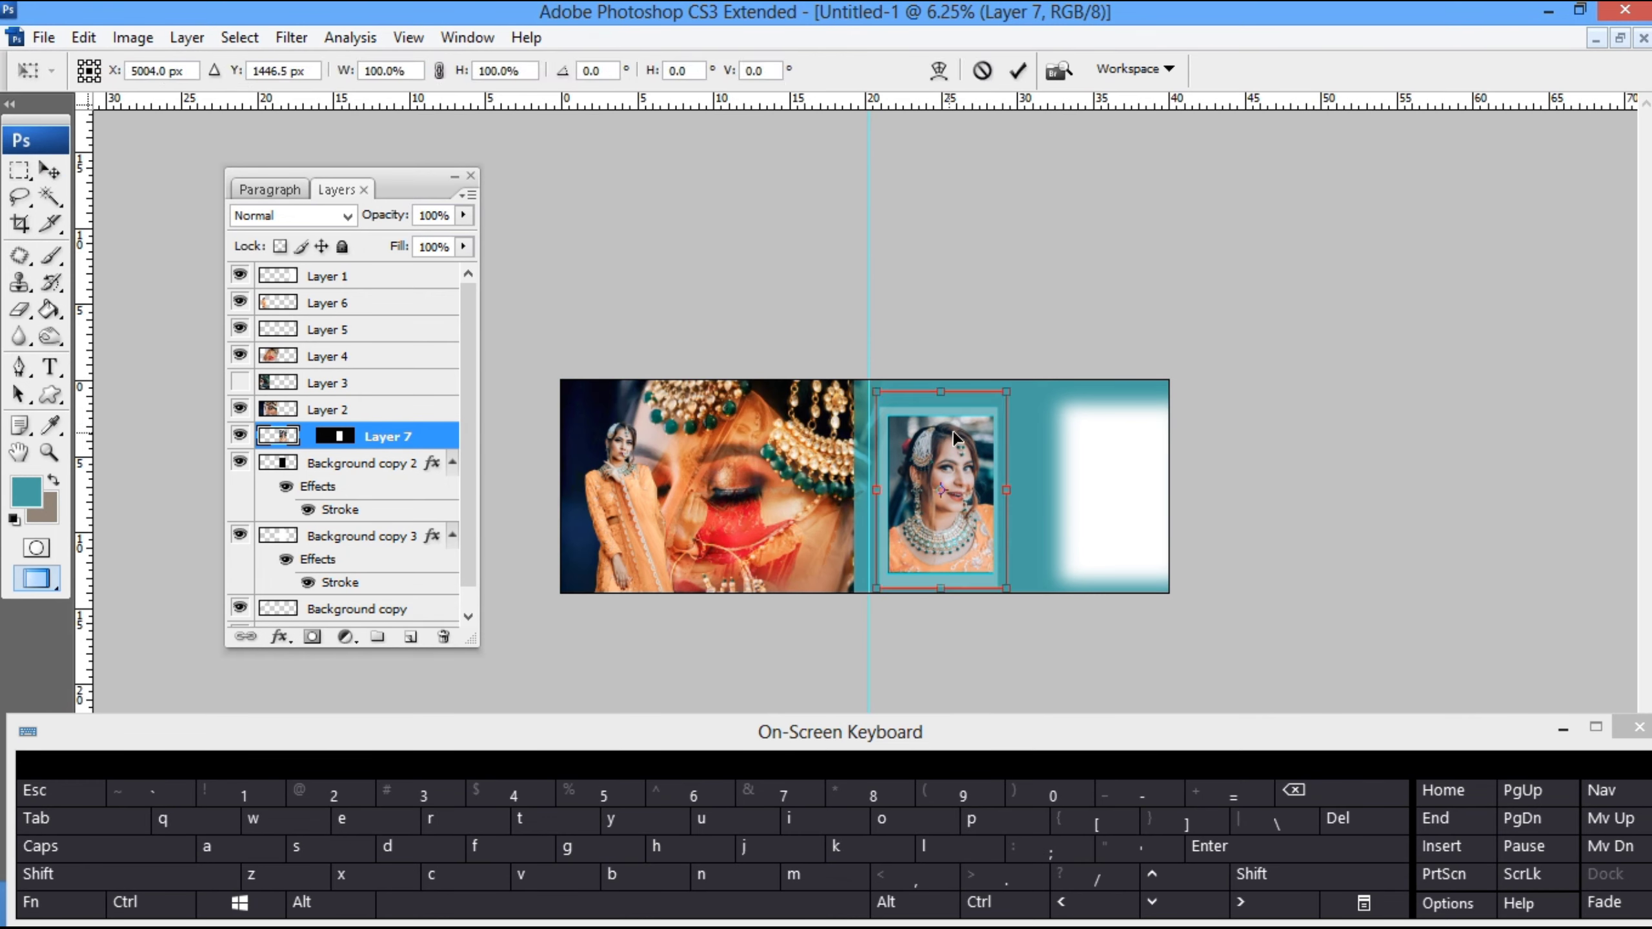
key("Return")
left_click_drag(672, 422, 774, 446)
key("ctrl+alt+z")
left_click_drag(699, 405, 940, 376)
- Scale the close-up on Layer 2 down to around half its size and cut it from the layer
key("ctrl+t")
left_click_drag(1090, 304, 1018, 409)
left_click_drag(954, 501, 983, 460)
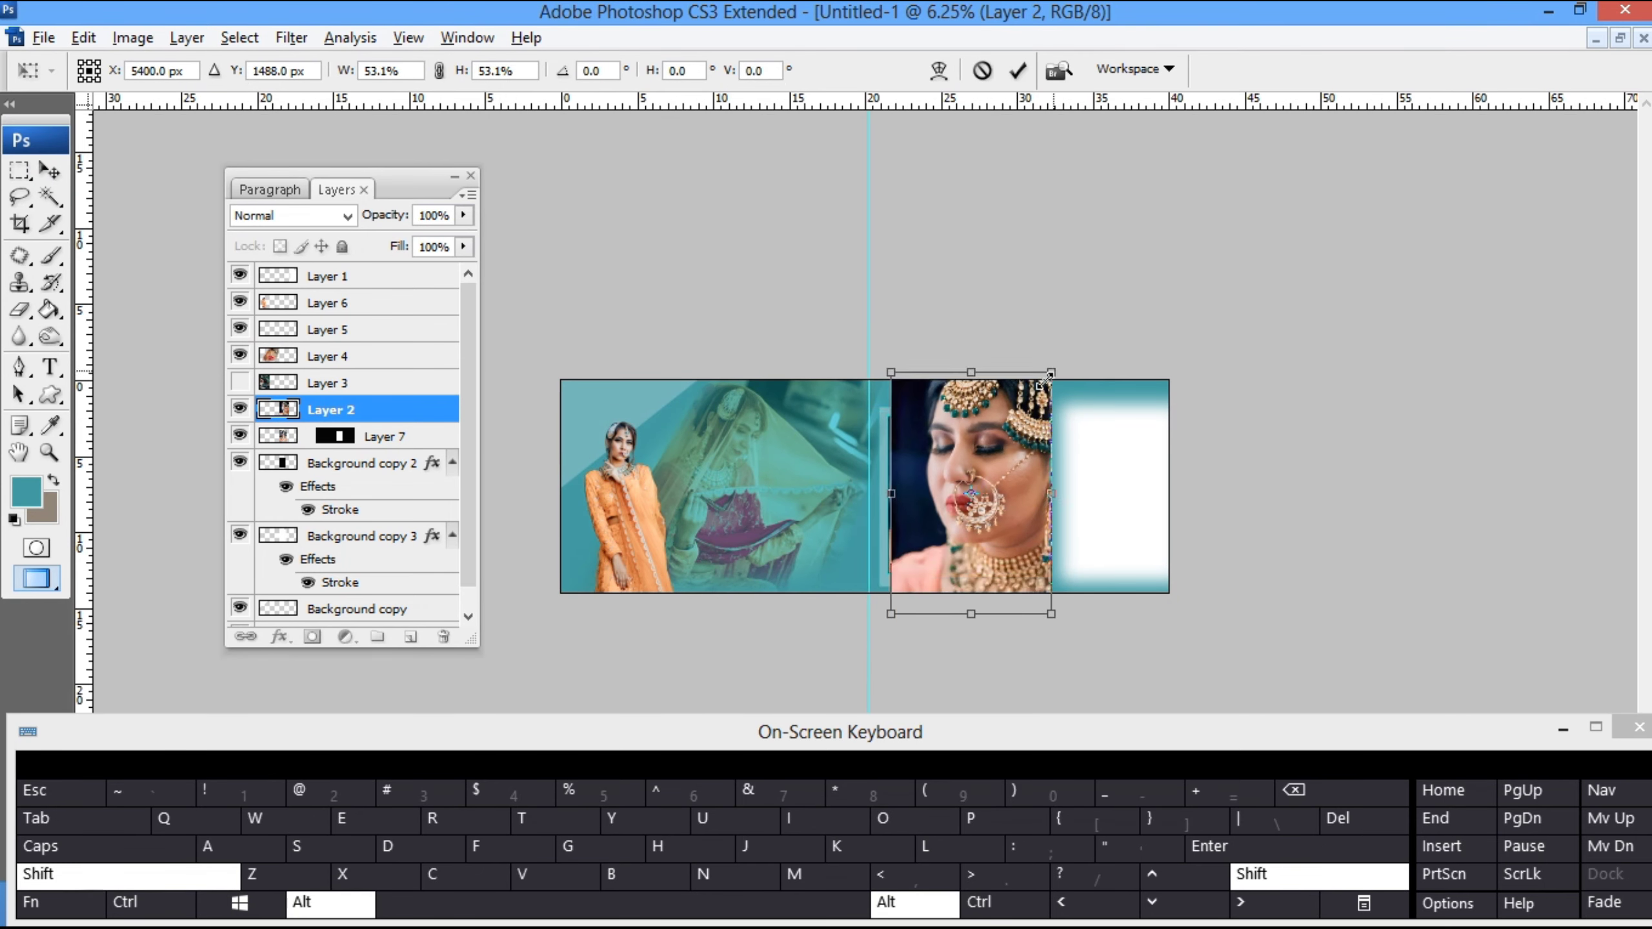
left_click_drag(1051, 371, 1037, 389)
key("Return")
- Enlarge the soft white rectangle on Layer 1 to about 121% width and 112% height, and nudge it right
mouse_move(1128, 507)
left_mouse_down()
mouse_move(1079, 498)
mouse_move(1193, 493)
mouse_move(1157, 498)
left_mouse_up()
key("ctrl+t")
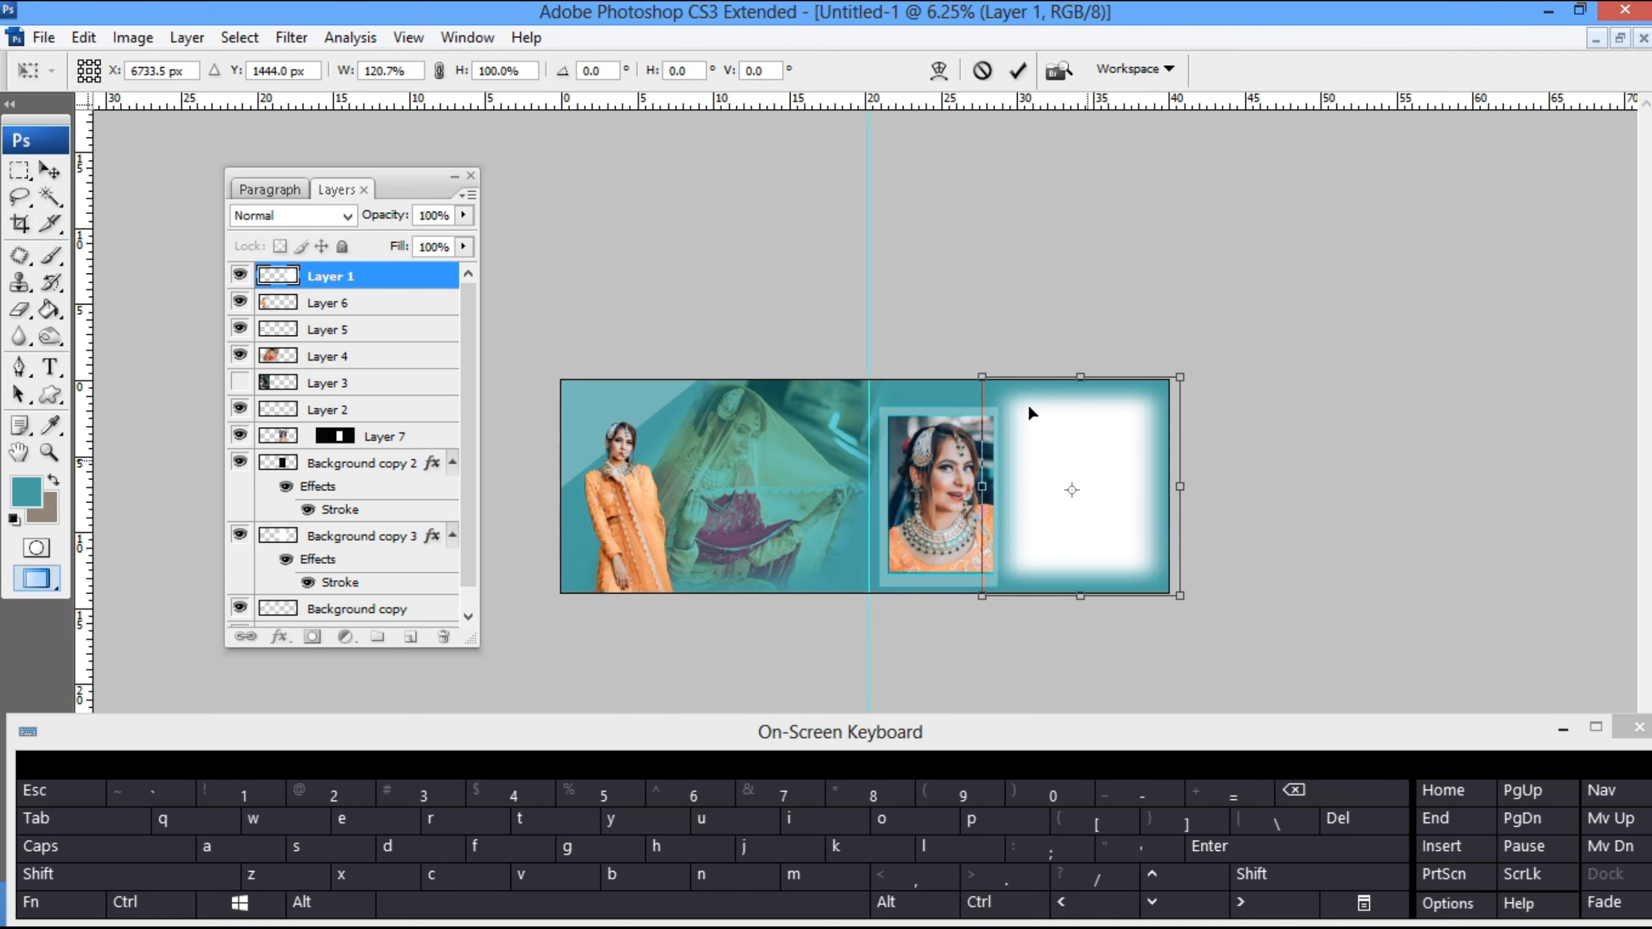
left_click_drag(1075, 376, 1081, 363)
key("Right")
key("Right")
key("Right")
key("Right")
key("Right")
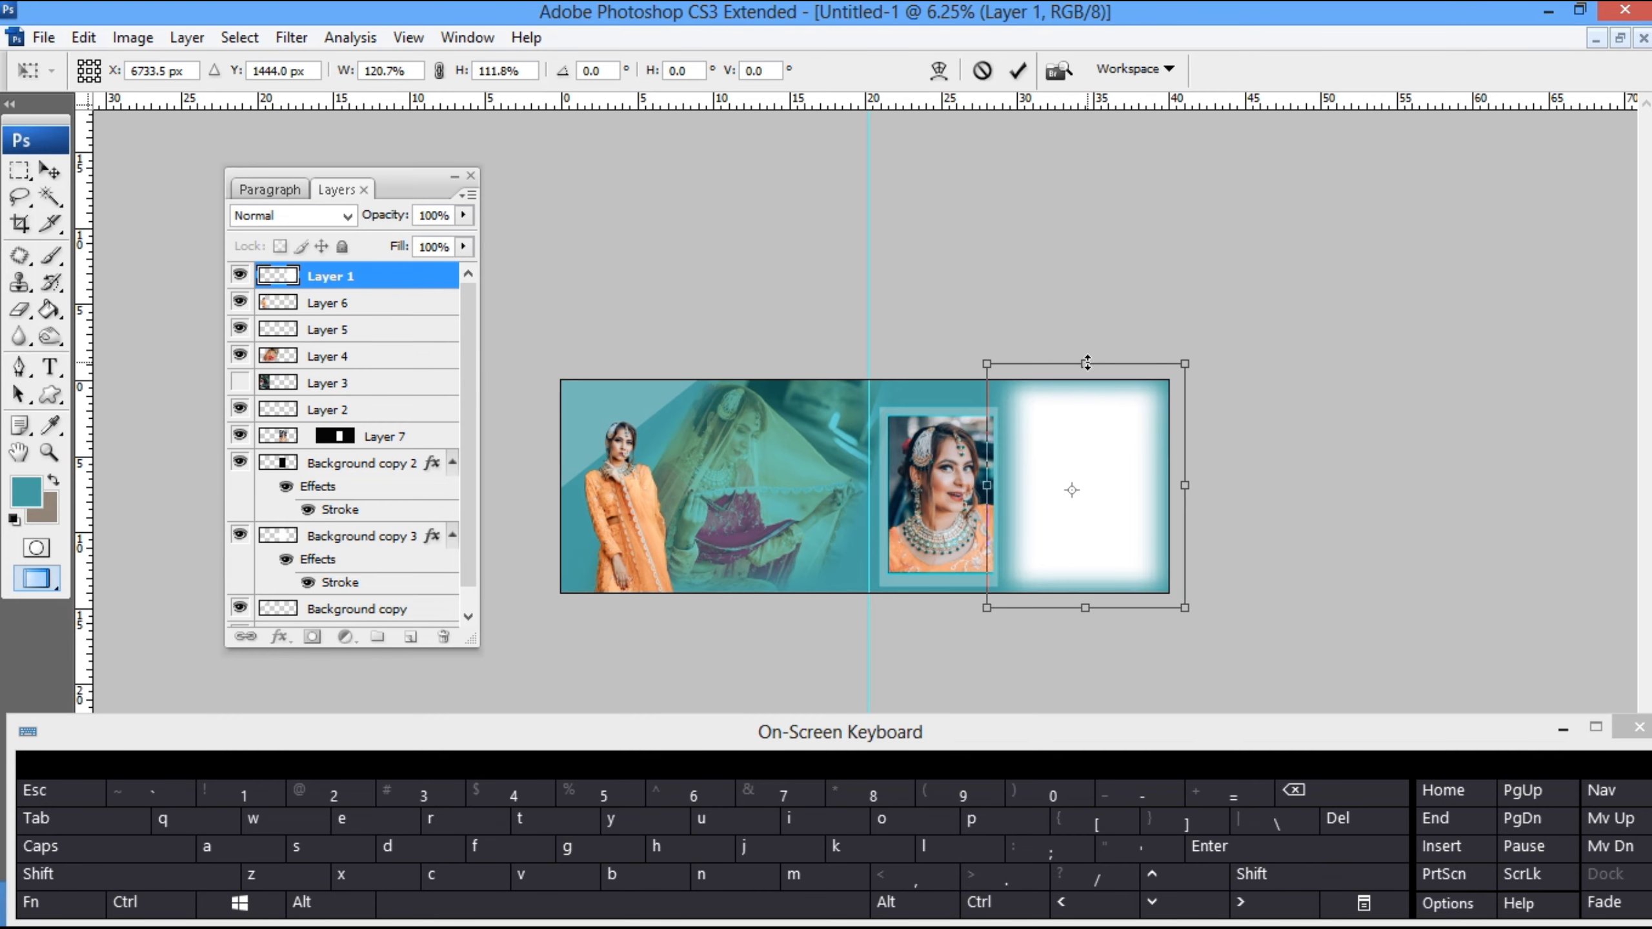
key("Return")
- Paste the bride close-up above the soft white rectangle, move it over that shape and clip it to Layer 1
key("z")
right_click(1066, 477)
left_click(1105, 489)
key("v")
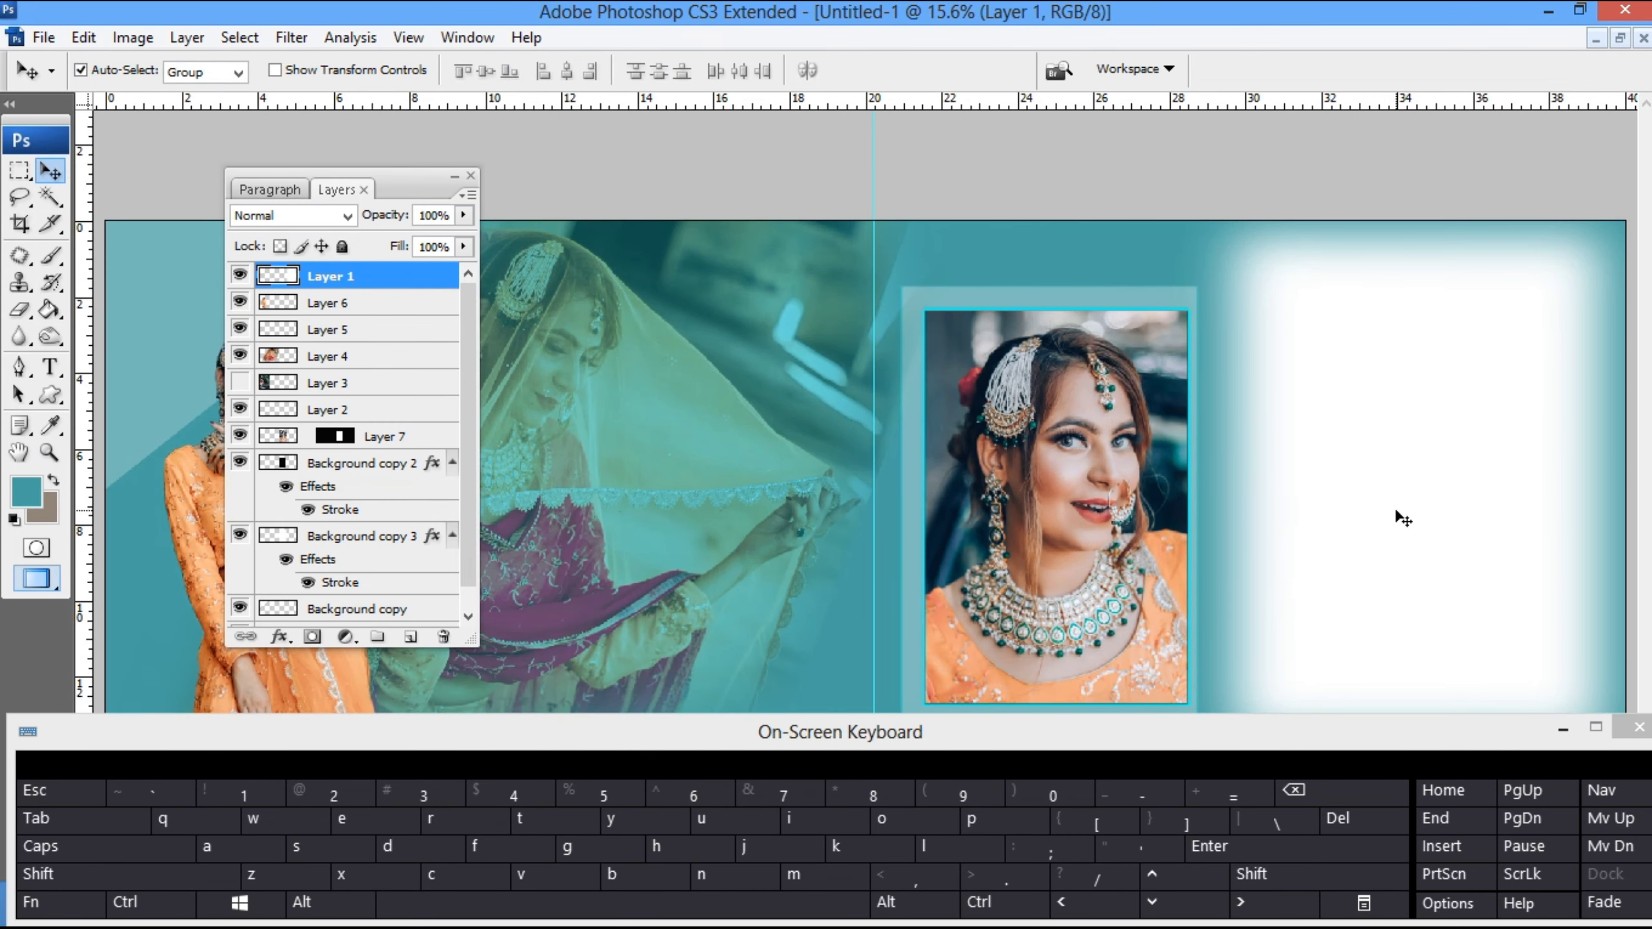
key("ctrl+v")
left_click_drag(901, 511, 1415, 535)
key("ctrl+alt+g")
- Enlarge the clipped close-up to fill the soft rectangle, tilt it about 8 degrees counter-clockwise and adjust the face's position
key("ctrl+t")
key("ctrl+minus")
key("ctrl+minus")
left_click_drag(1223, 630, 1335, 672)
left_click_drag(1184, 558, 1233, 575)
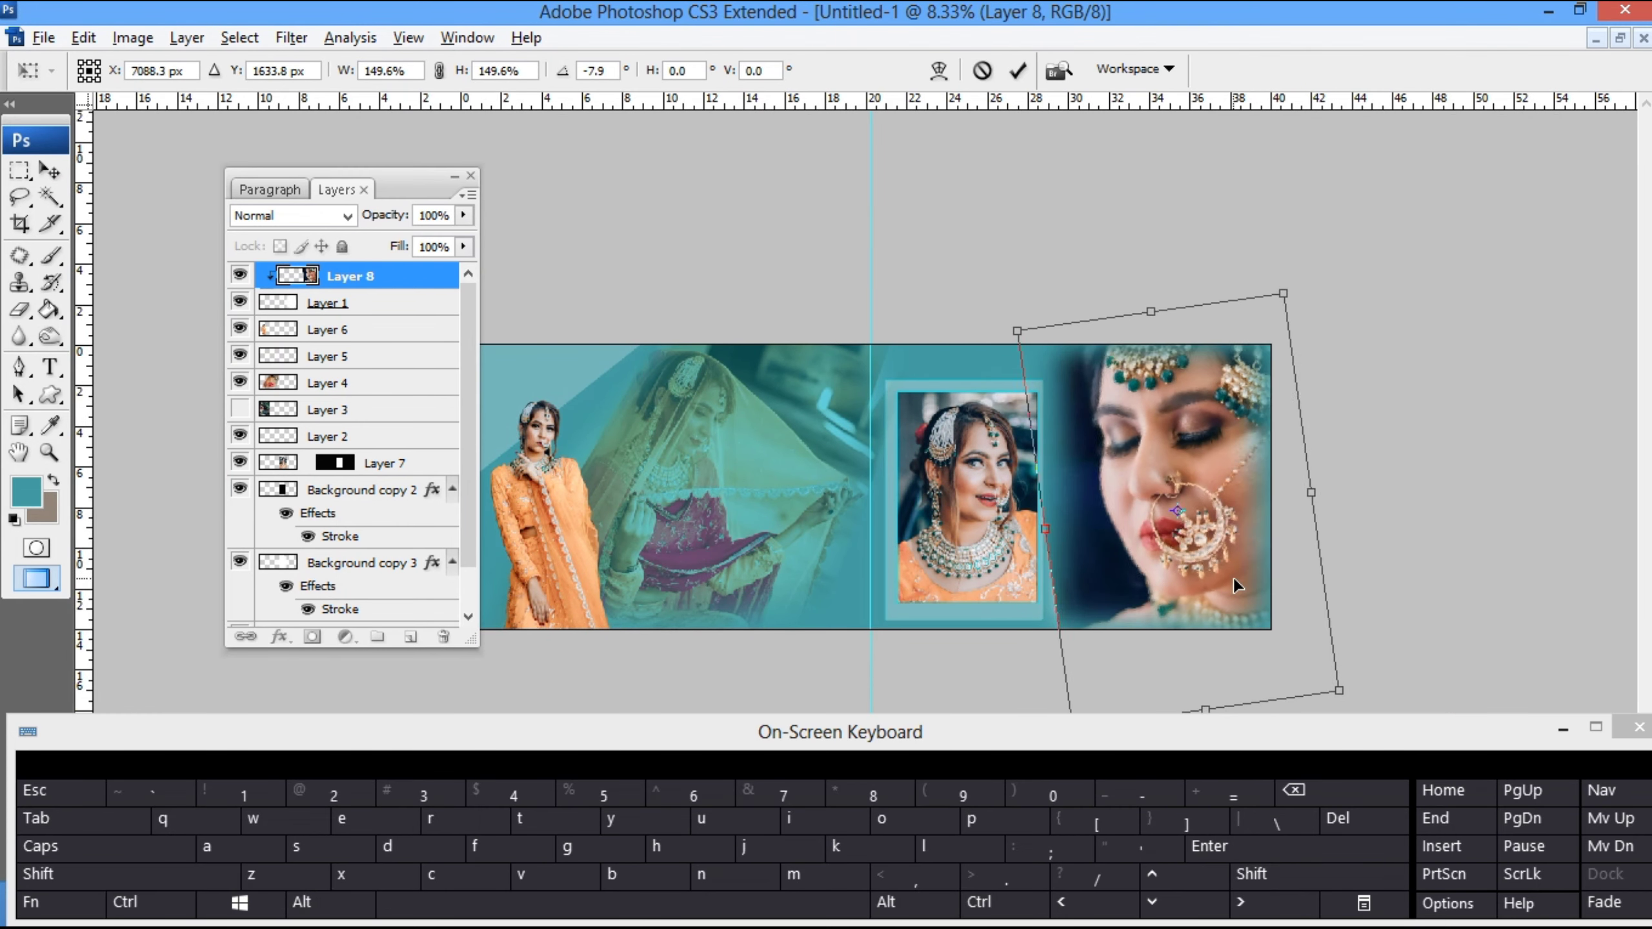
left_click_drag(1338, 696, 1326, 684)
left_click_drag(1195, 596, 1180, 592)
key("Return")
- Widen the soft rectangle on Layer 1 beneath the close-up to about 116%, extending its edge toward the framed portrait
right_click(1149, 529)
left_click(1236, 571)
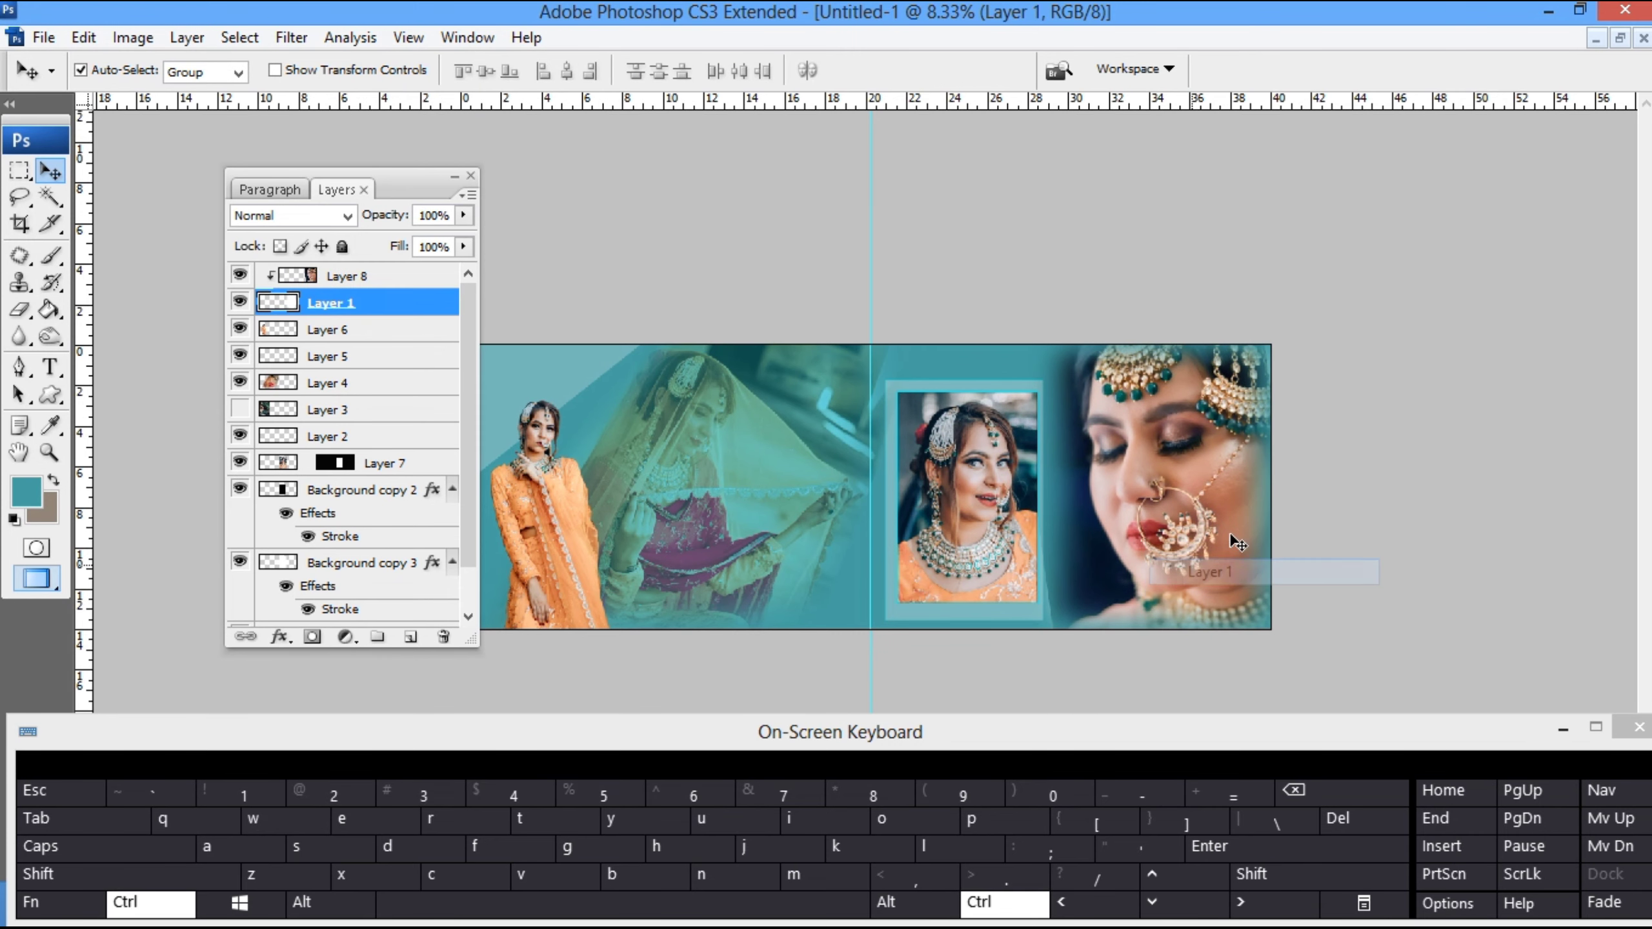
key("ctrl+t")
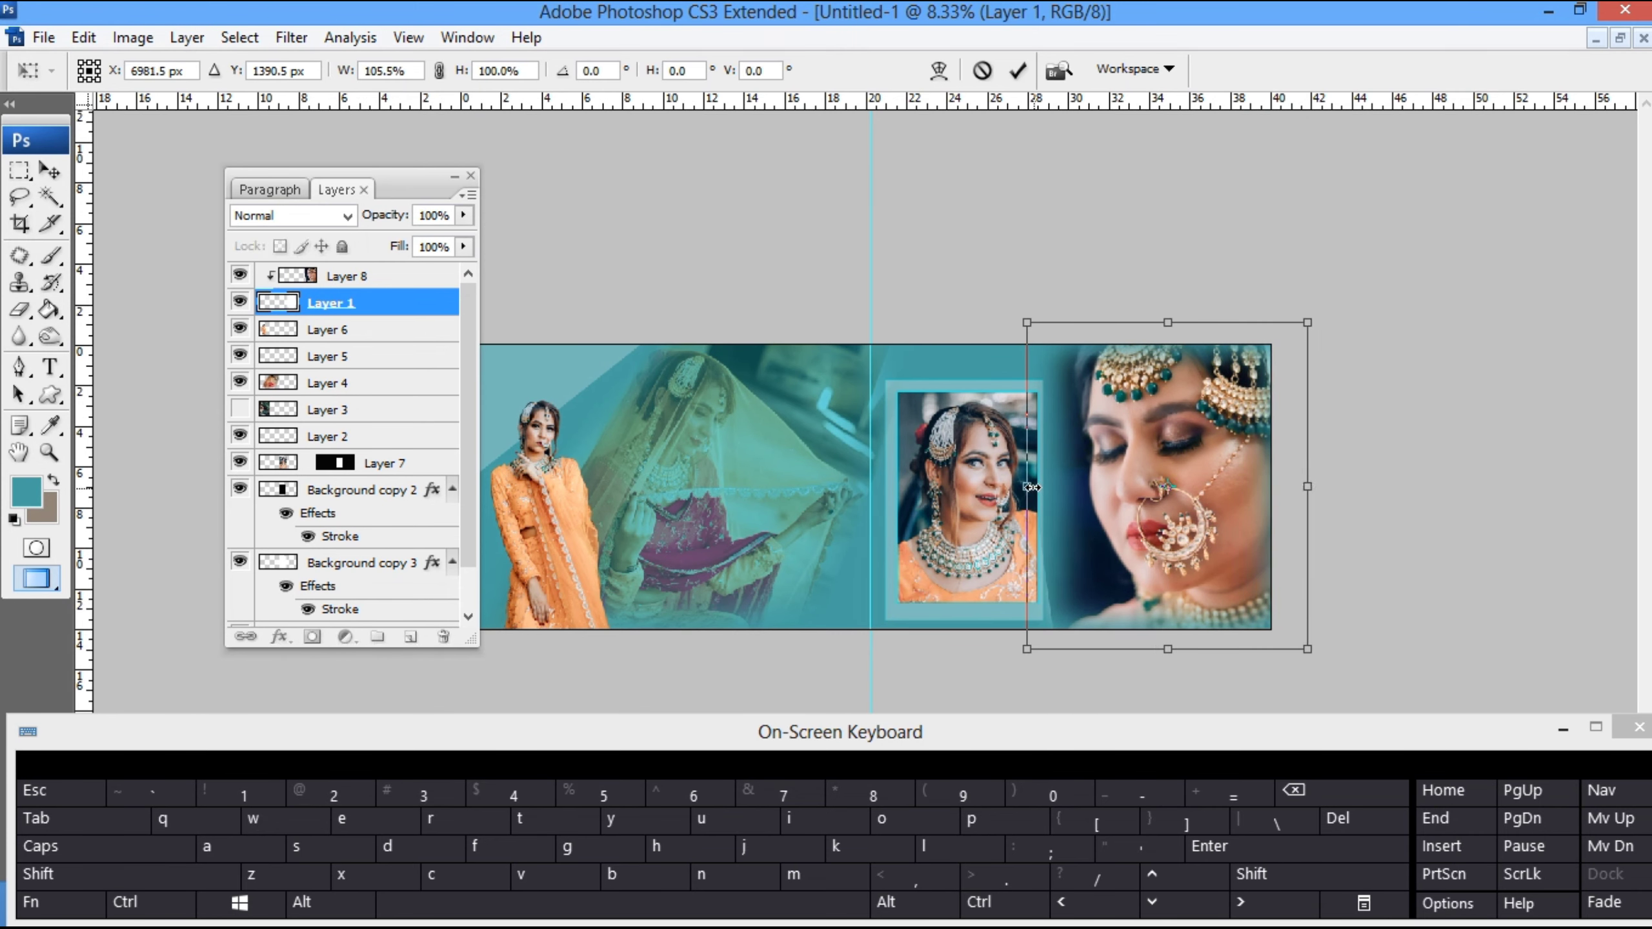
left_click_drag(1030, 487, 1013, 482)
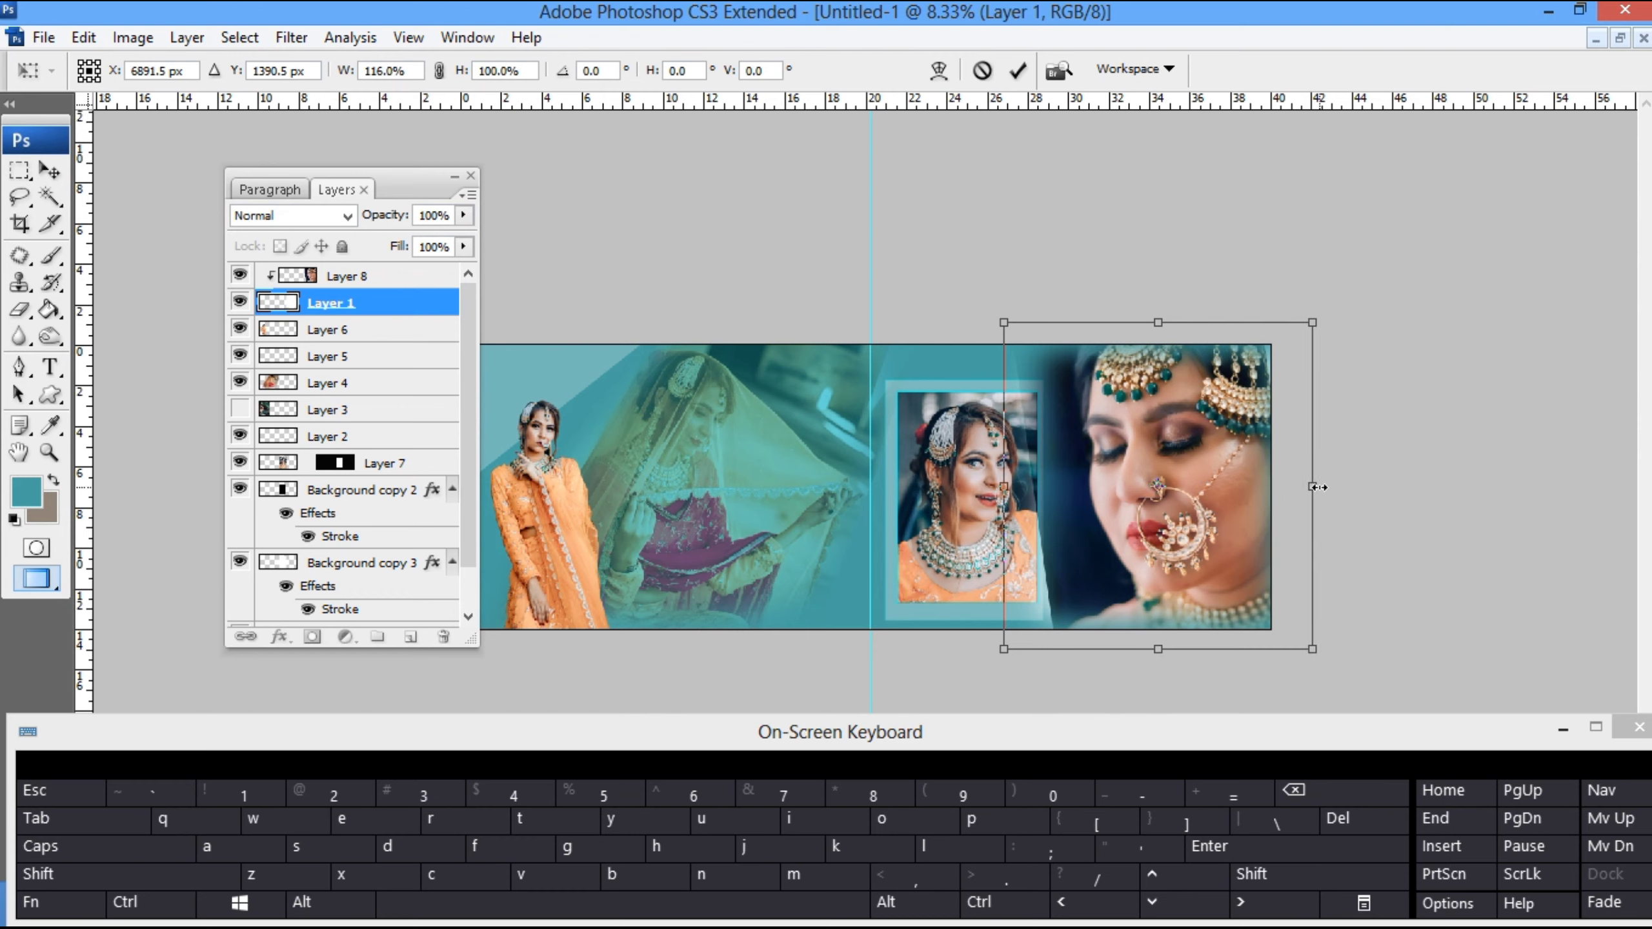
key("Return")
- Set the opacity of Layer 1, the soft rectangle holding the close-up, to 60%
key("e")
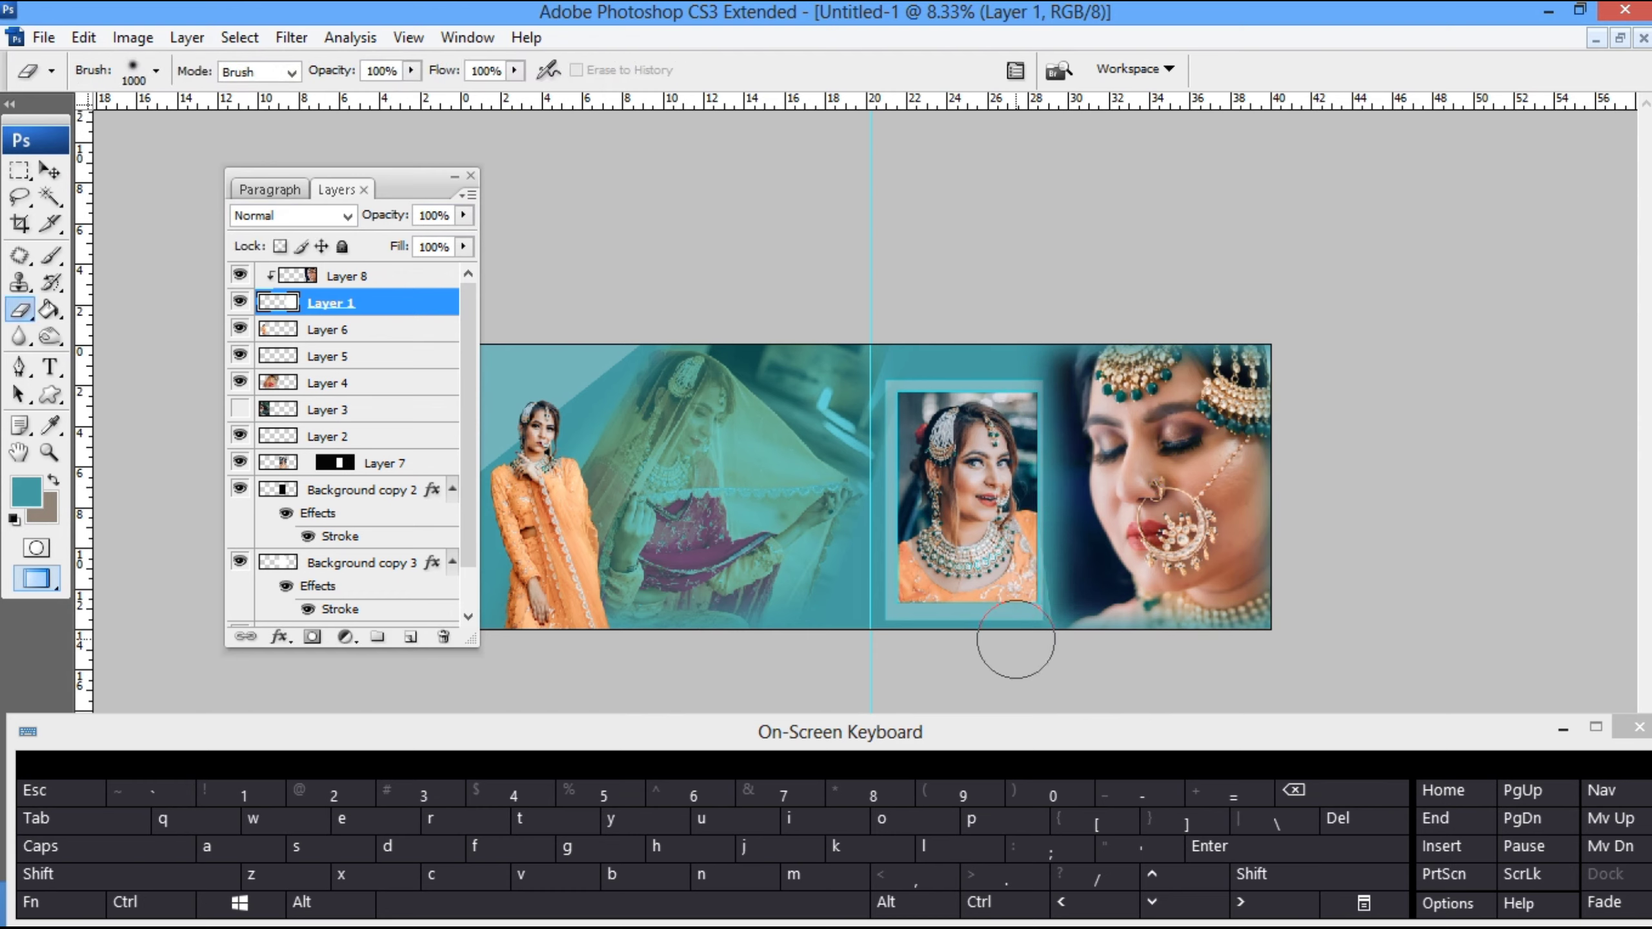
key("z")
right_click(1100, 525)
left_click(1128, 544)
right_click(1108, 488)
left_click(1134, 506)
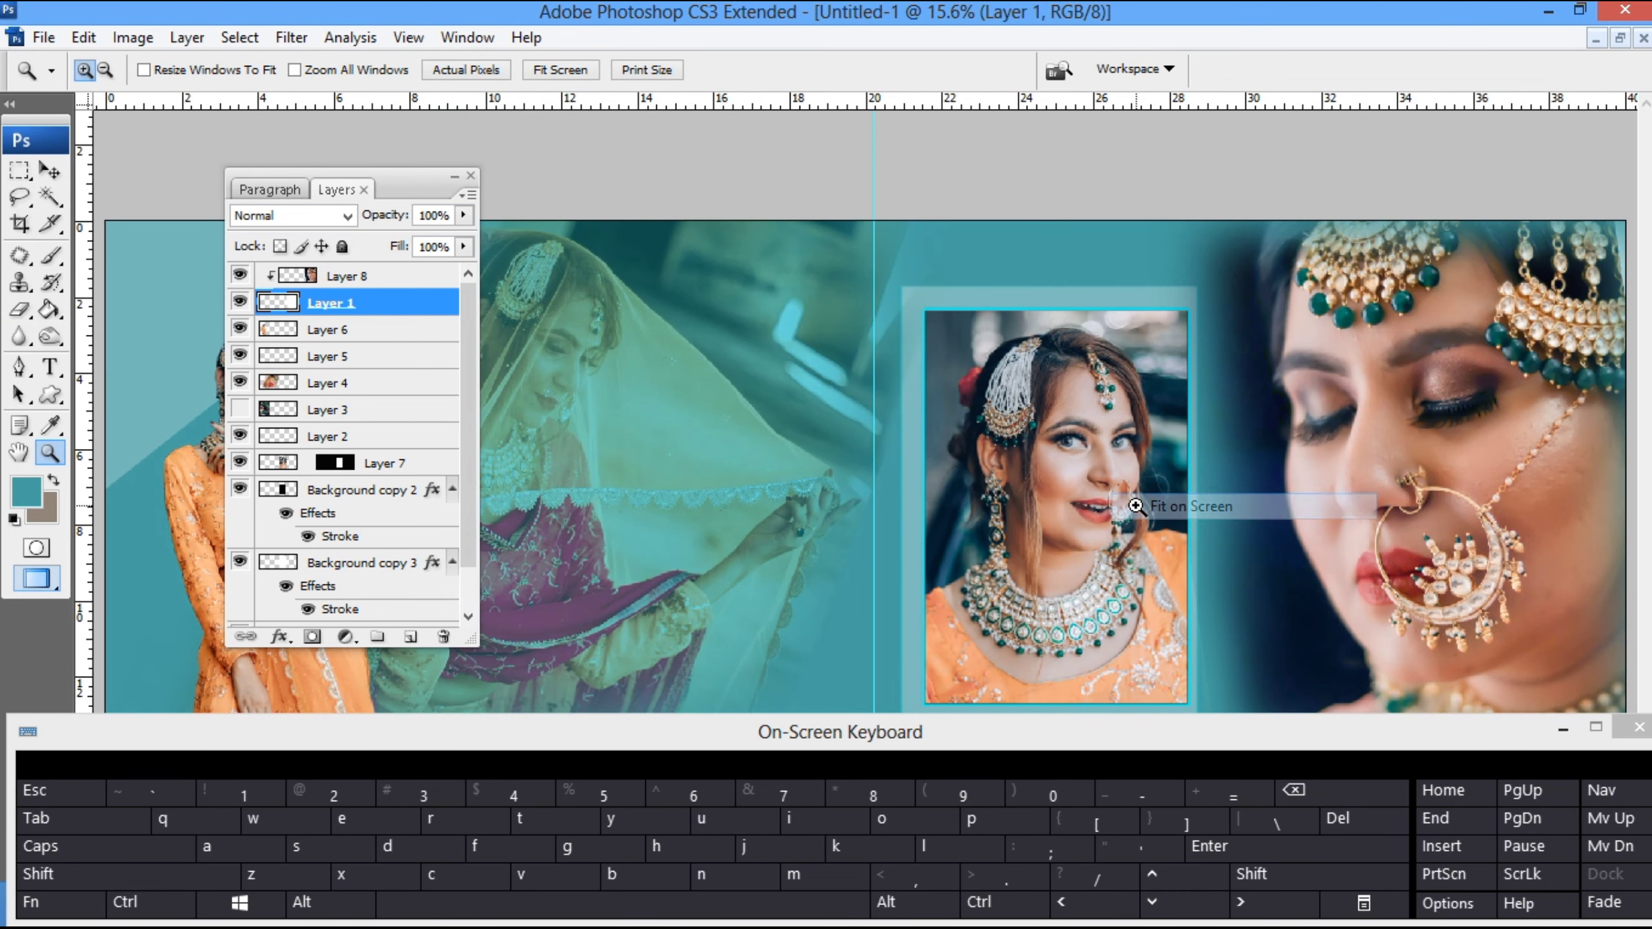
key("v")
right_click(1473, 443)
left_click(1500, 482)
key("6")
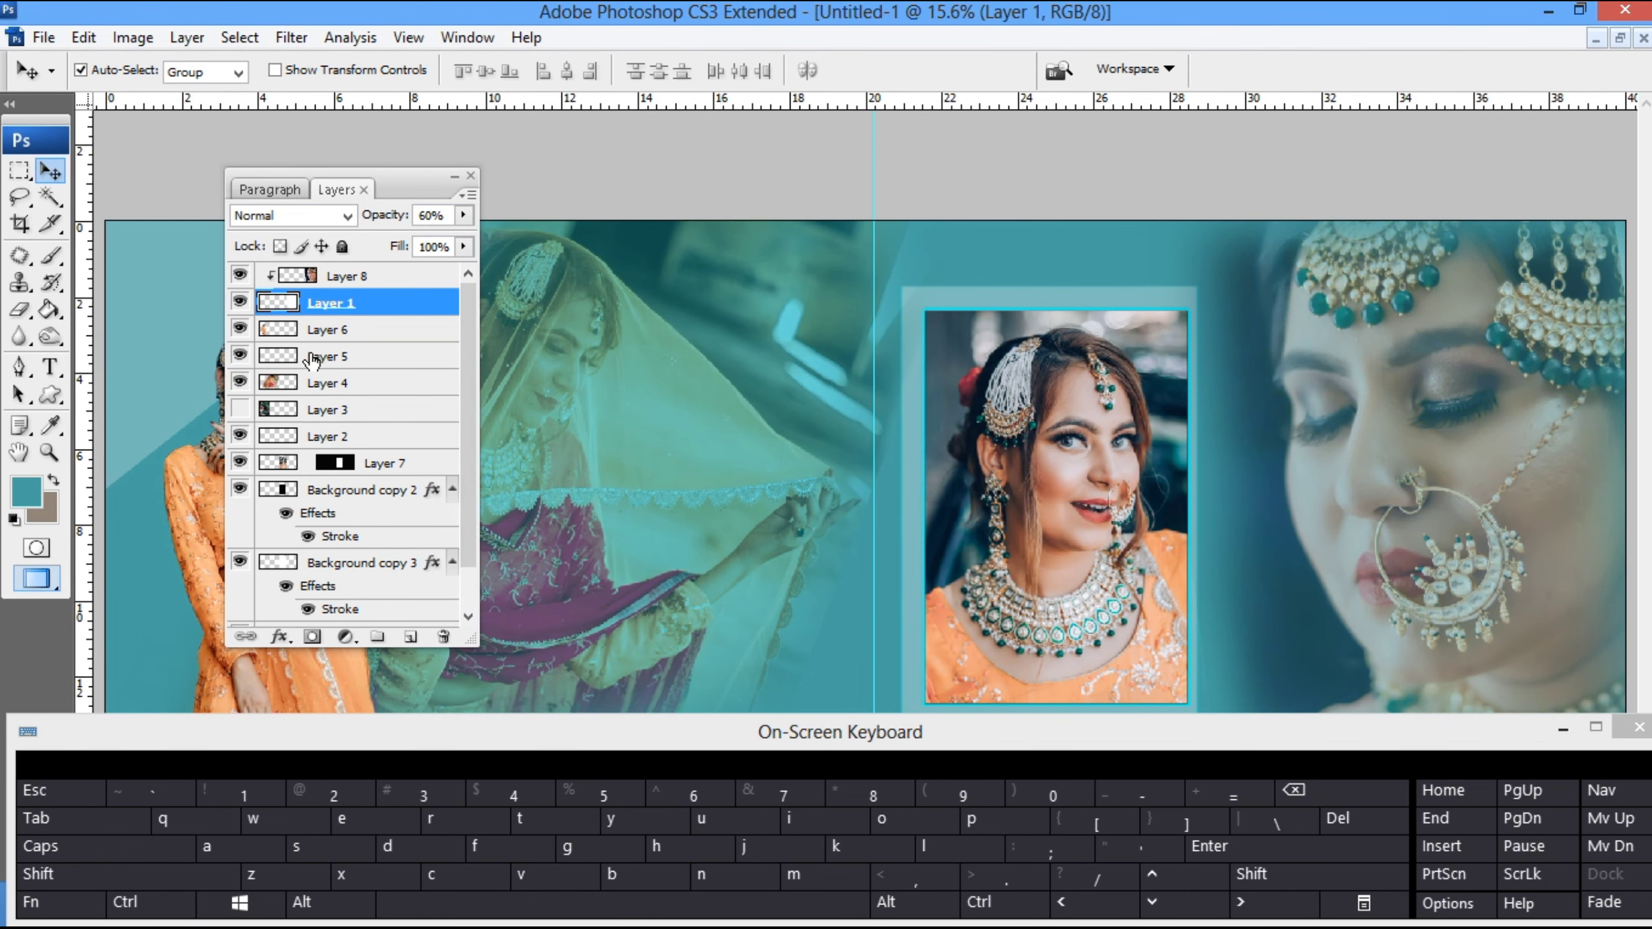
- Show the bride photo on Layer 3, move it to the right half, scale it to about 30% and cut it
left_click(239, 408)
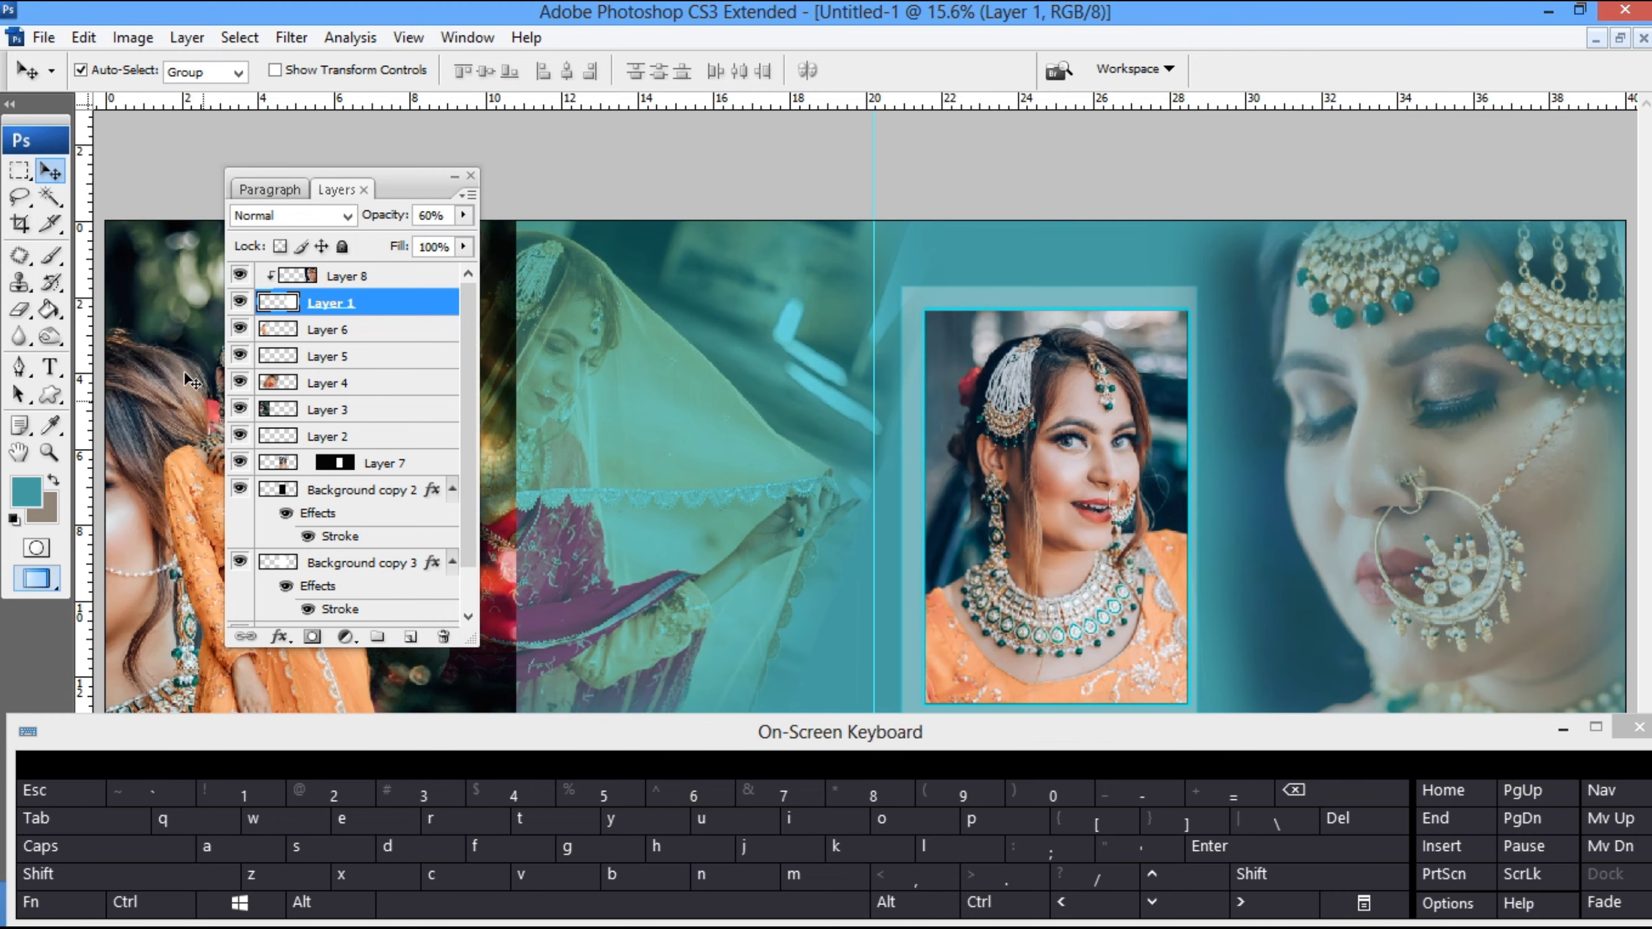
left_click_drag(190, 381, 1225, 380)
key("ctrl+t")
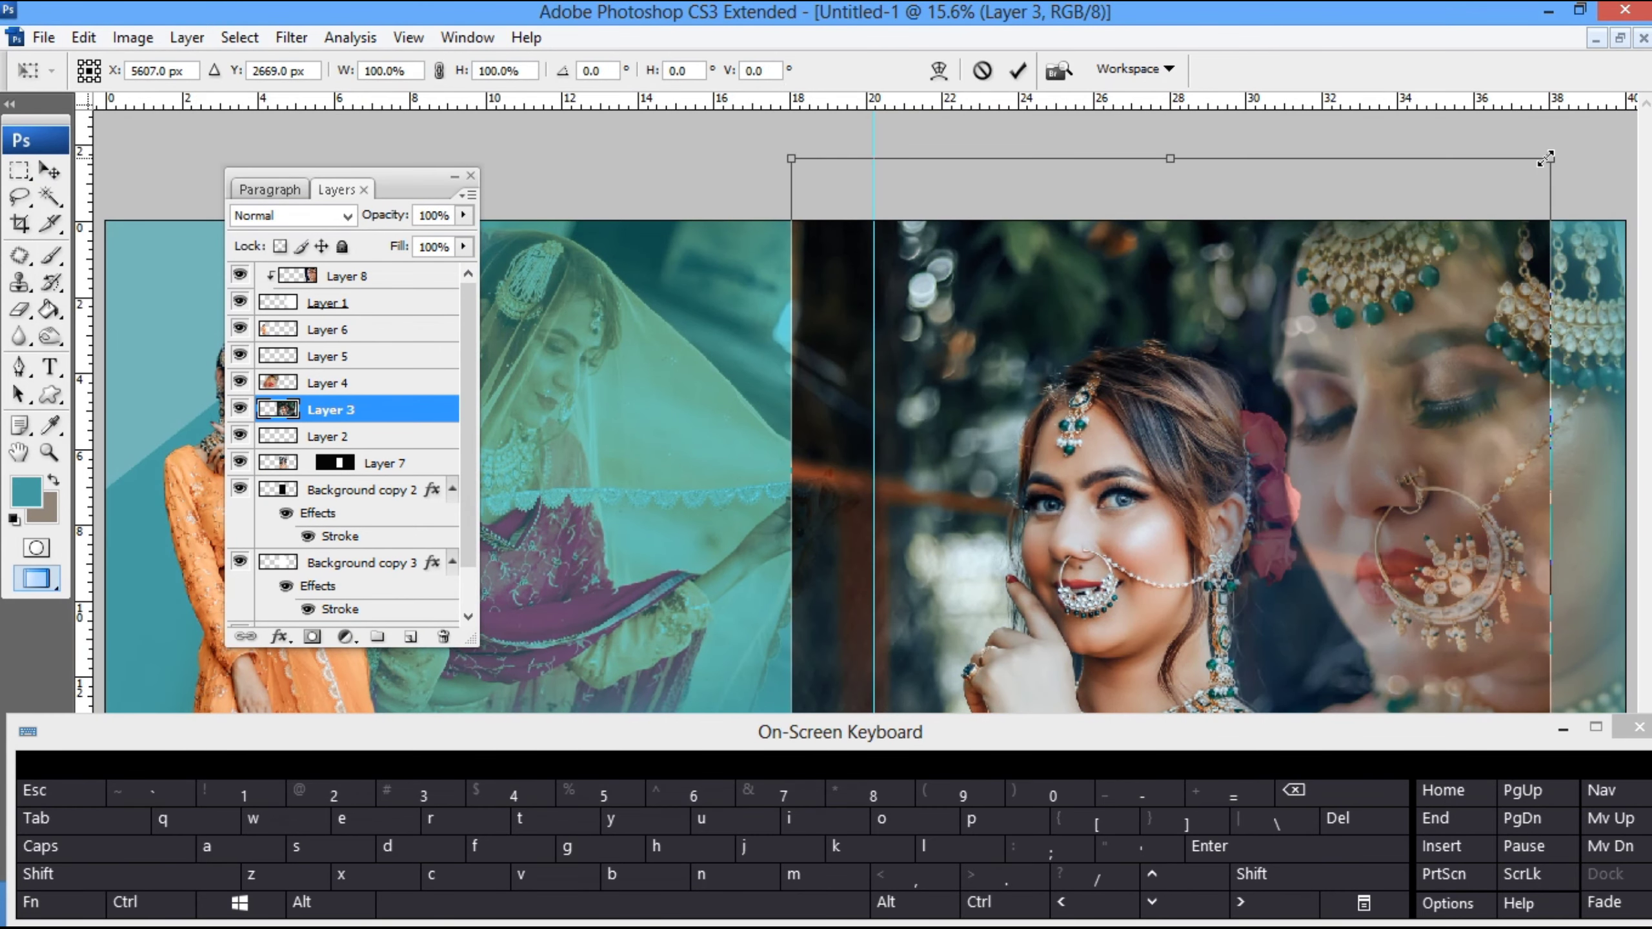
left_click_drag(1545, 158, 1291, 543)
left_click_drag(1189, 639, 1169, 342)
key("Return")
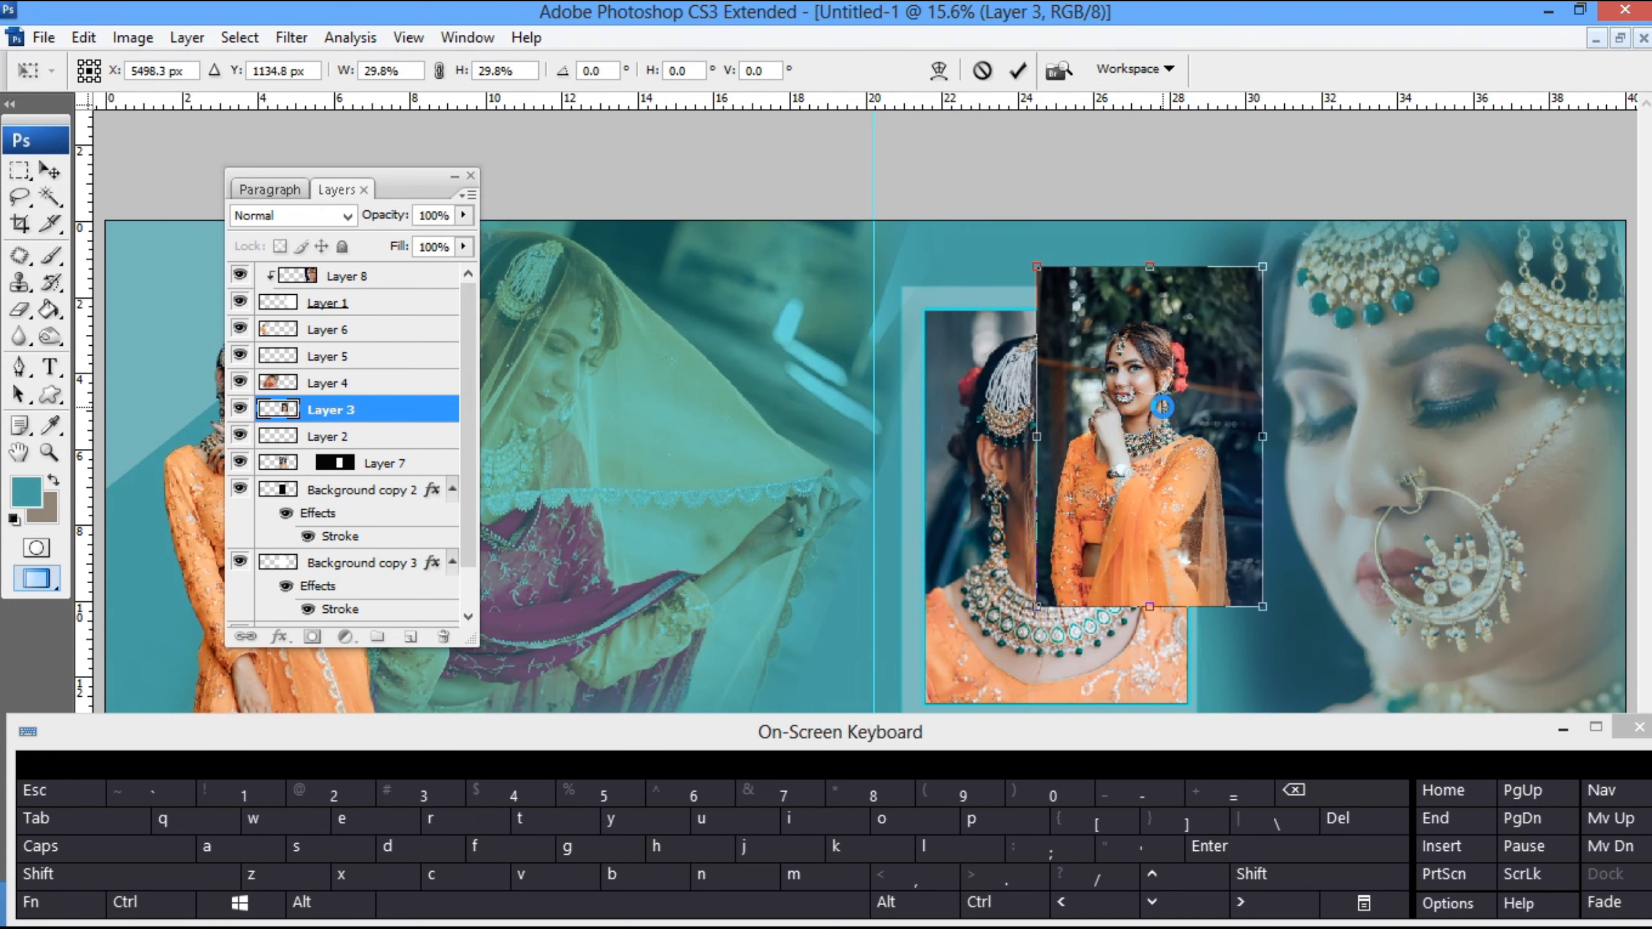
key("ctrl+minus")
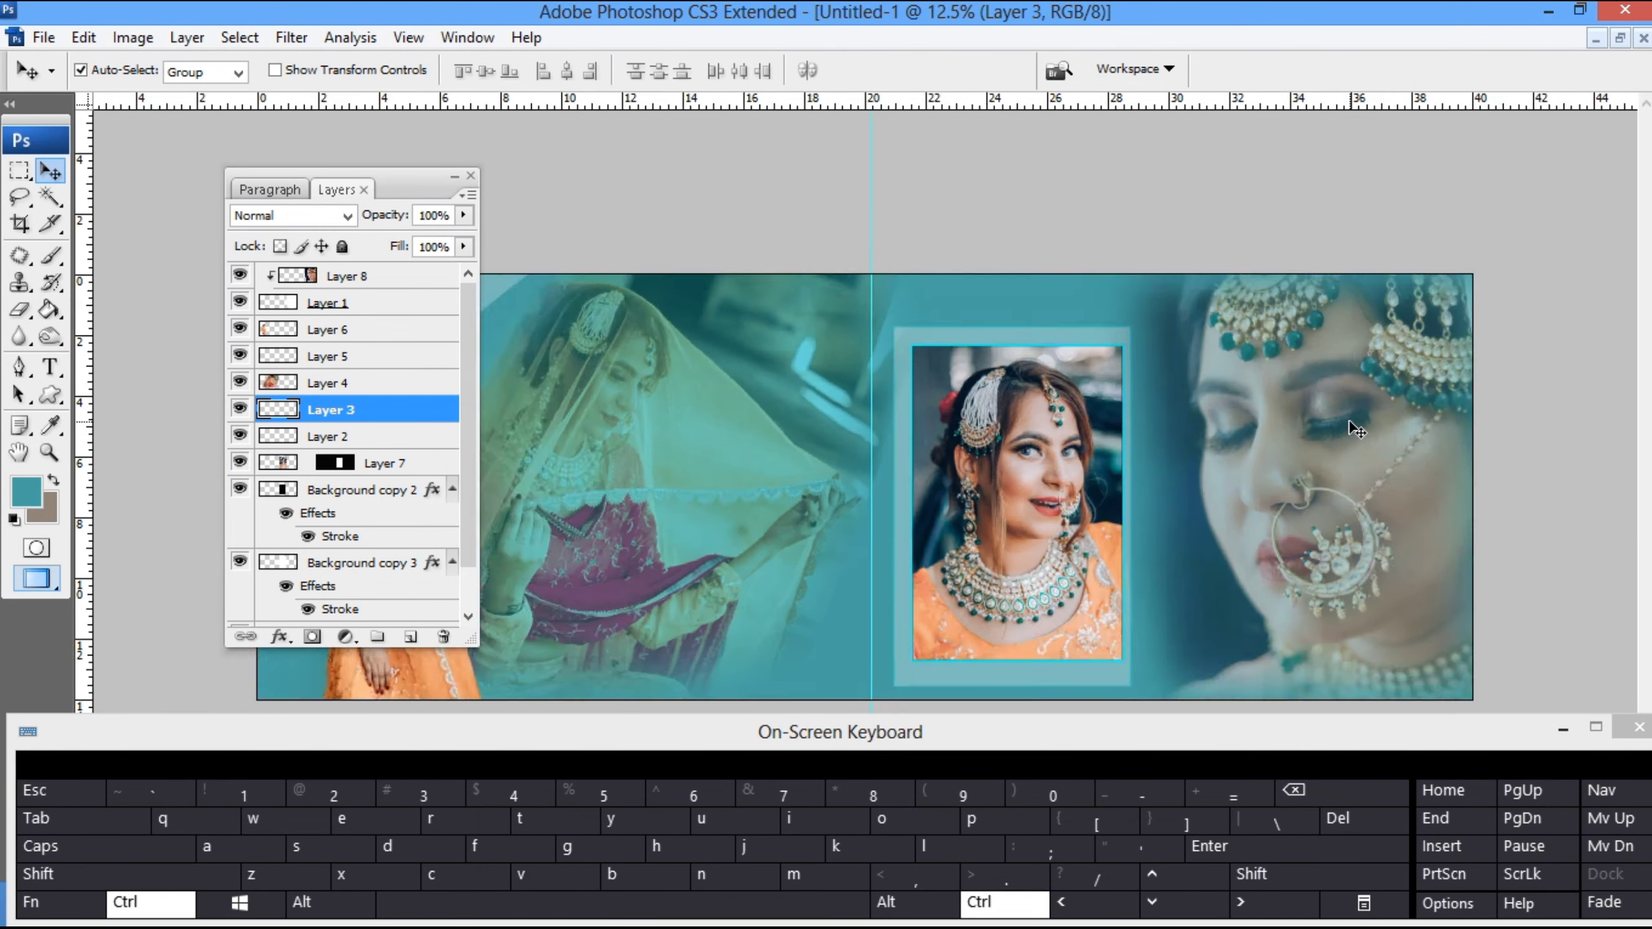
- Paste the small bride photo as the top layer, scale it to about 76% and place it between the portrait and close-up
key("ctrl+minus")
key("ctrl+v")
key("ctrl+t")
left_click_drag(921, 526, 1123, 540)
left_click_drag(1131, 430, 1116, 452)
left_click_drag(1076, 540, 1076, 557)
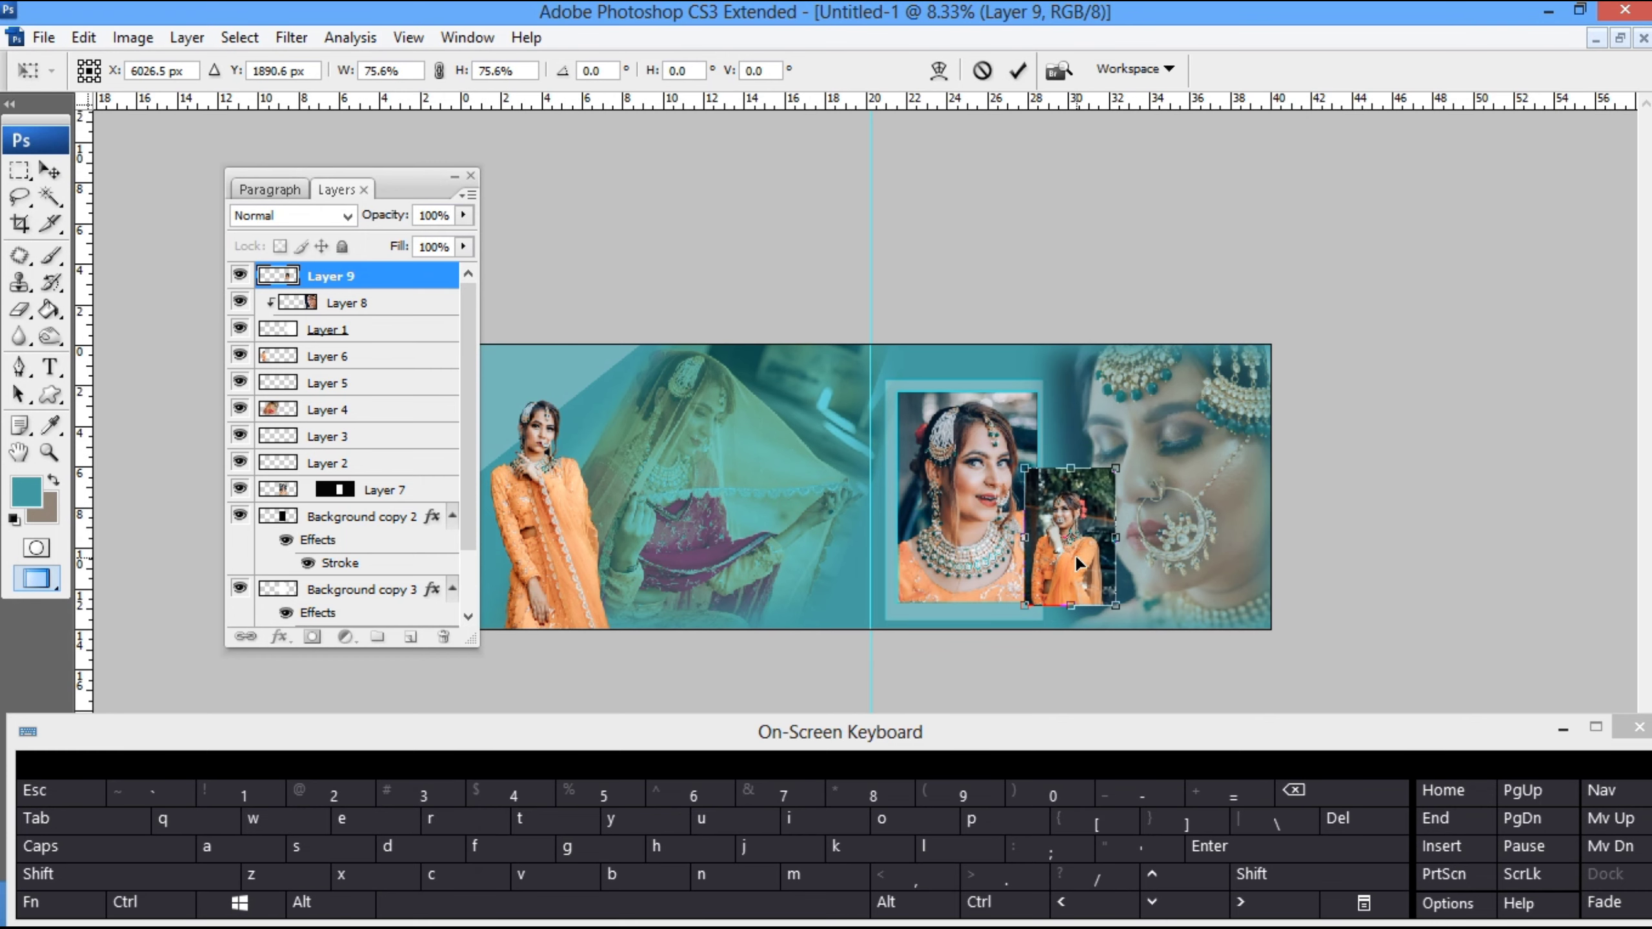
key("Return")
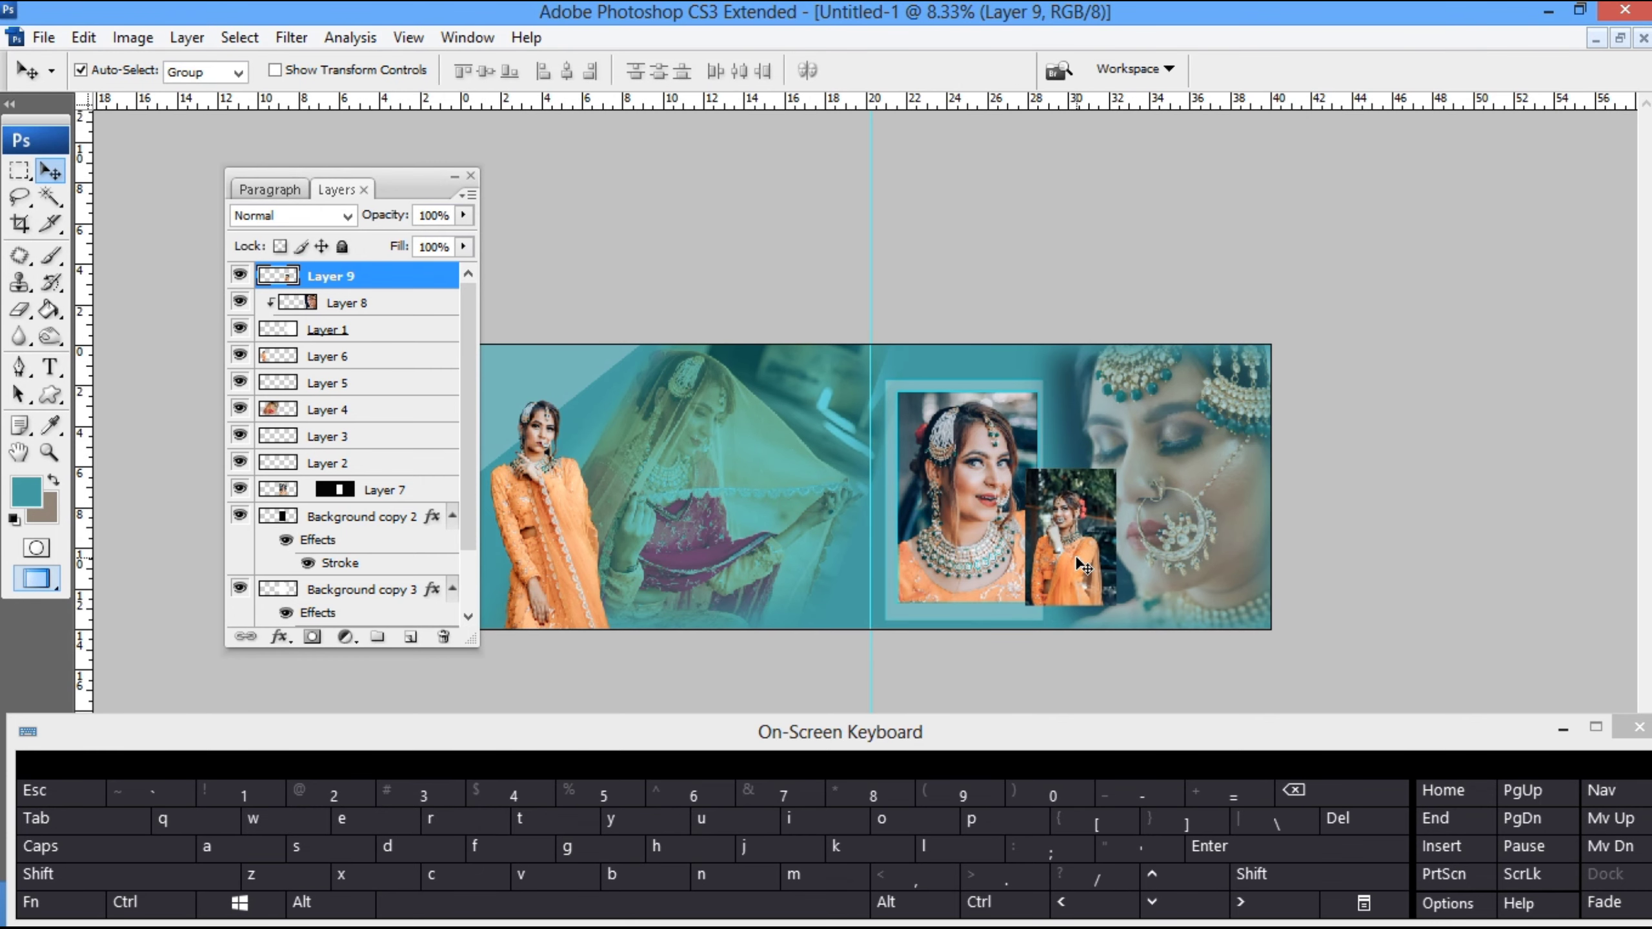
- Shift the small bride photo slightly and add a 4 px centred stroke around it
key("z")
right_click(1075, 555)
left_click(1097, 573)
key("v")
mouse_move(1286, 611)
left_mouse_down()
mouse_move(1336, 573)
mouse_move(1255, 588)
left_mouse_up()
key("alt+e")
key("s")
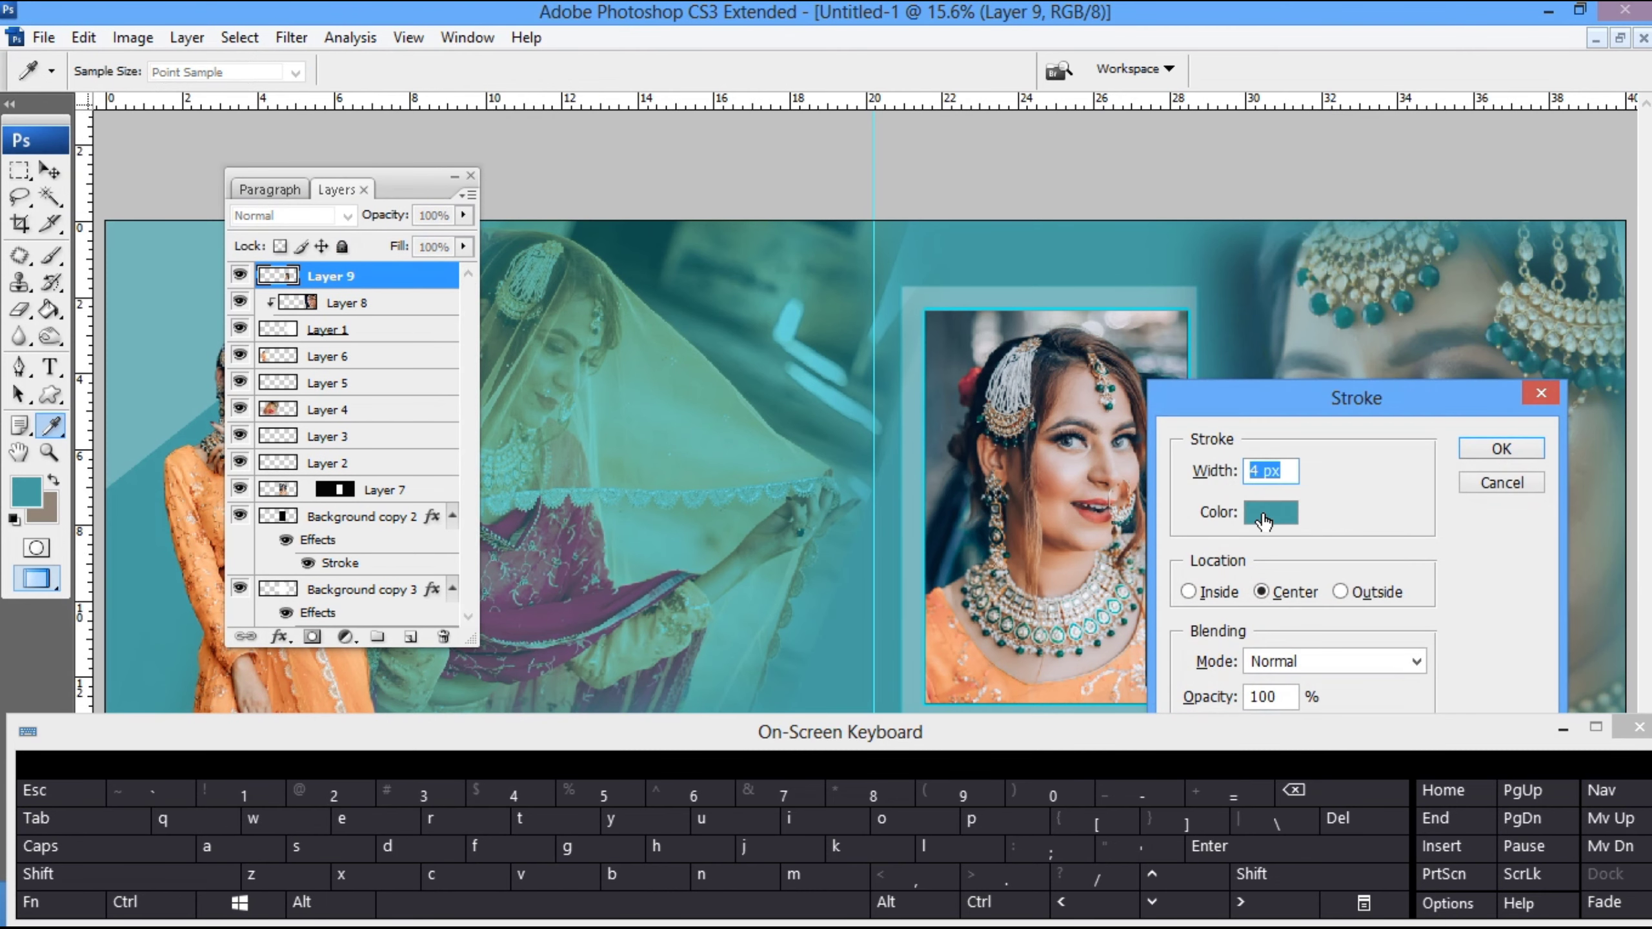
key("Return")
- Scale the small bride photo to about 84.5% and place it against the lower right corner of the framed portrait
key("ctrl+t")
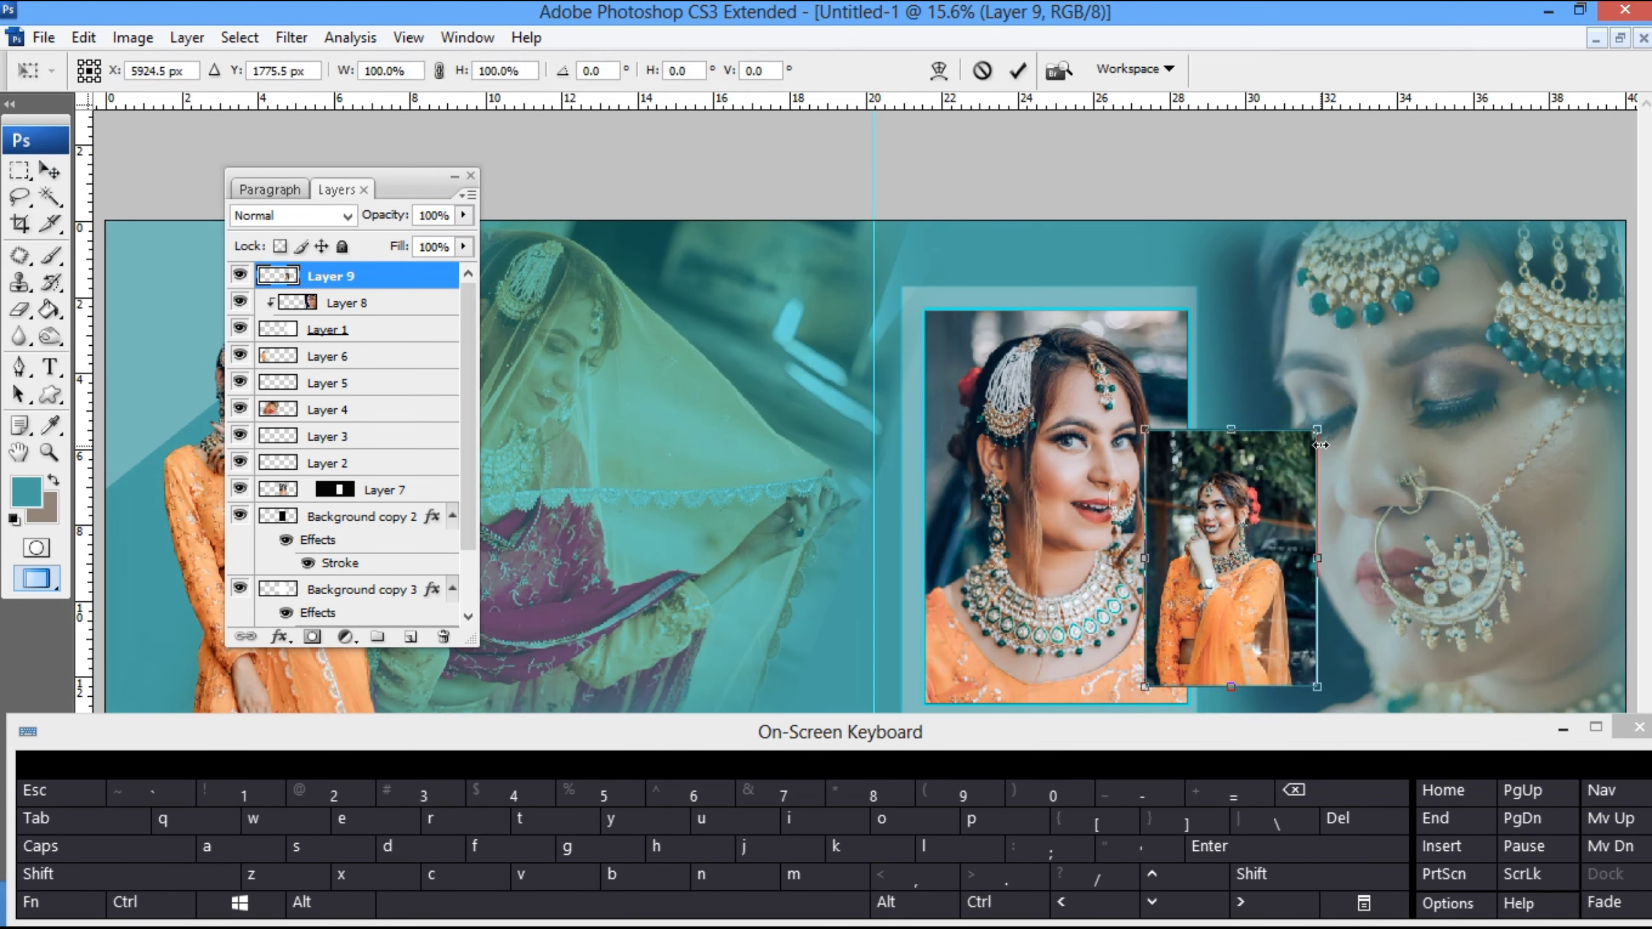
left_click_drag(1317, 430, 1303, 450)
left_click_drag(1210, 571, 1237, 608)
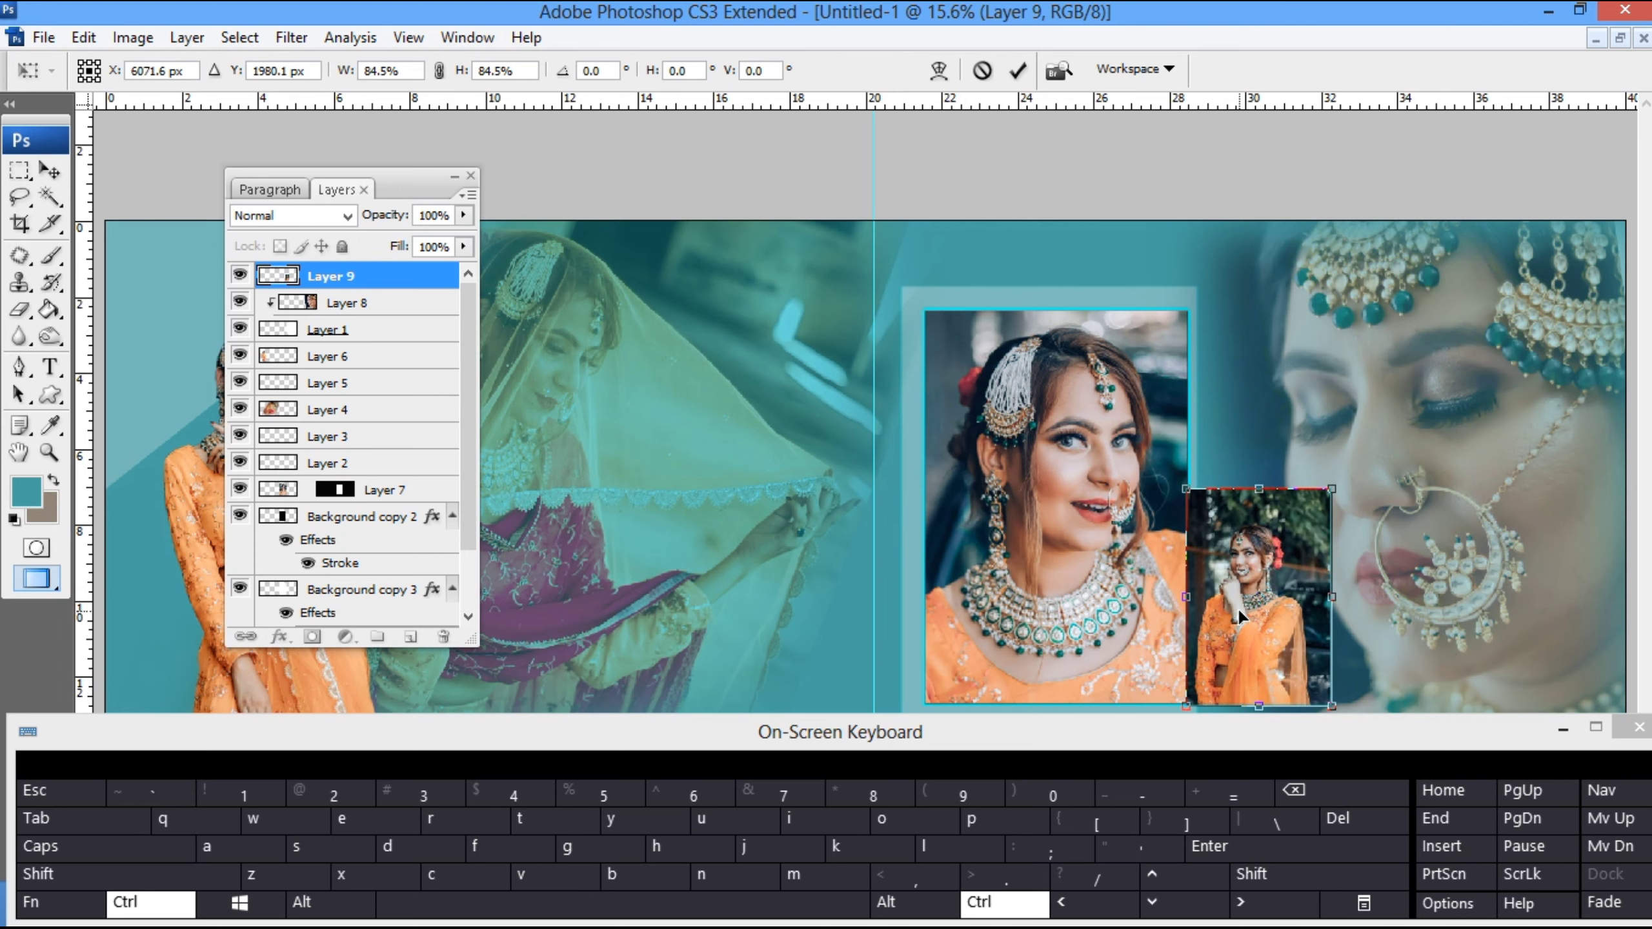
key("ctrl+minus")
key("ctrl+minus")
left_click_drag(1099, 561, 1094, 571)
key("Return")
- Rotate the bride close-up on Layer 8 about -22.1° and scale it to about 114.1%
left_click(1247, 486)
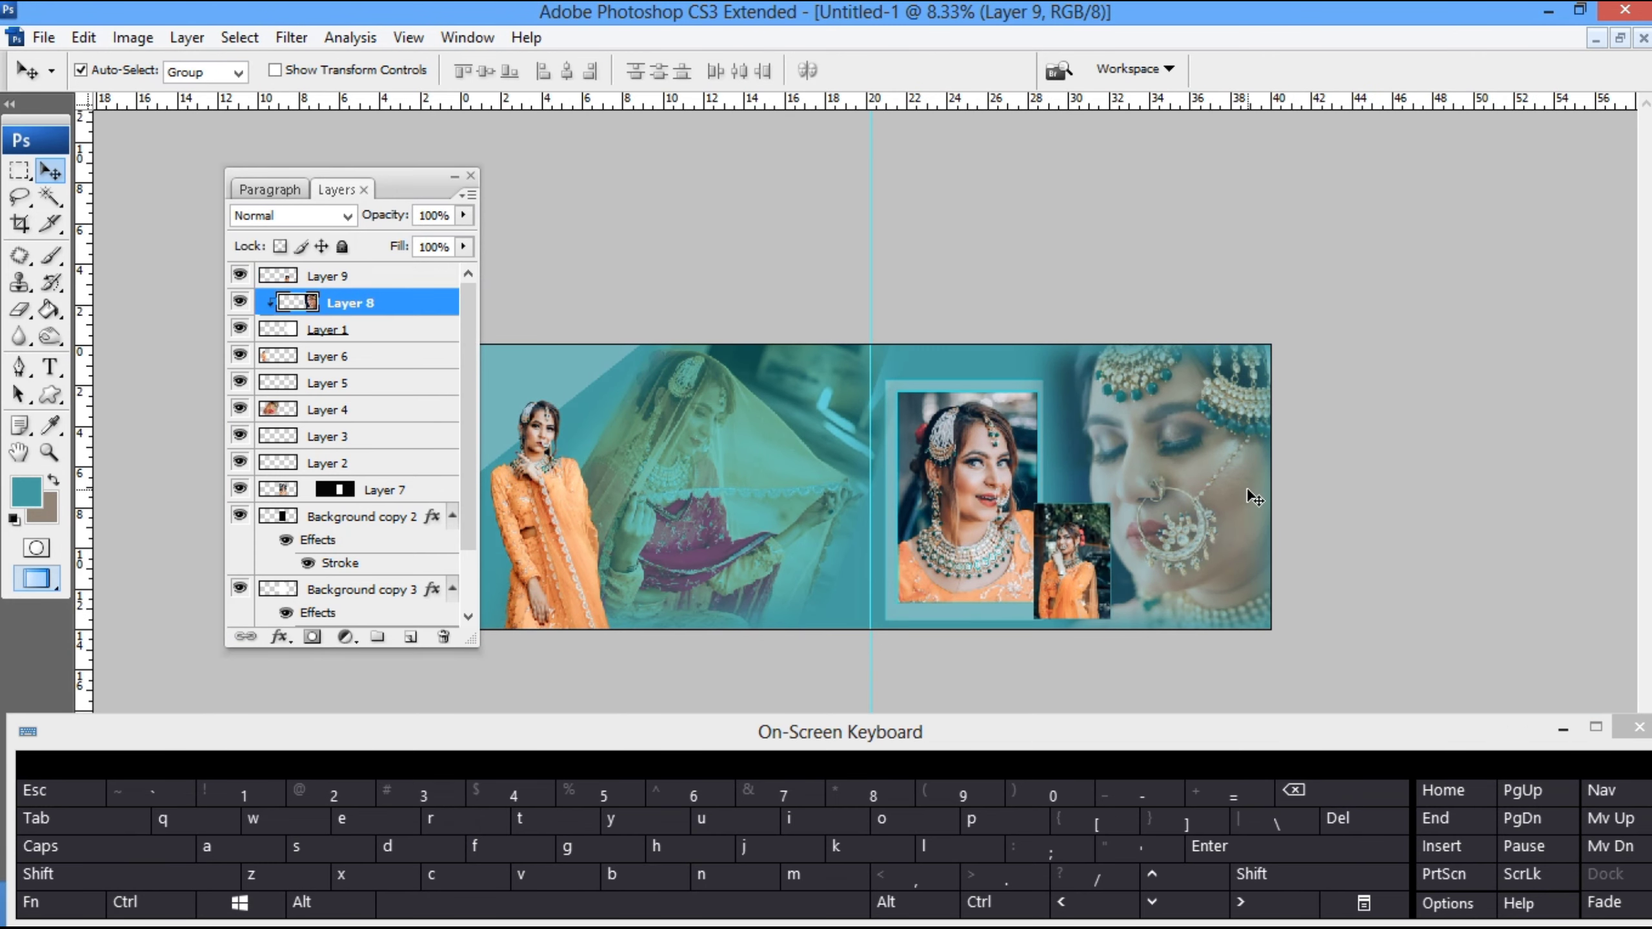
right_click(1161, 517)
left_click(1188, 538)
key("ctrl+t")
left_click_drag(1473, 588, 1457, 449)
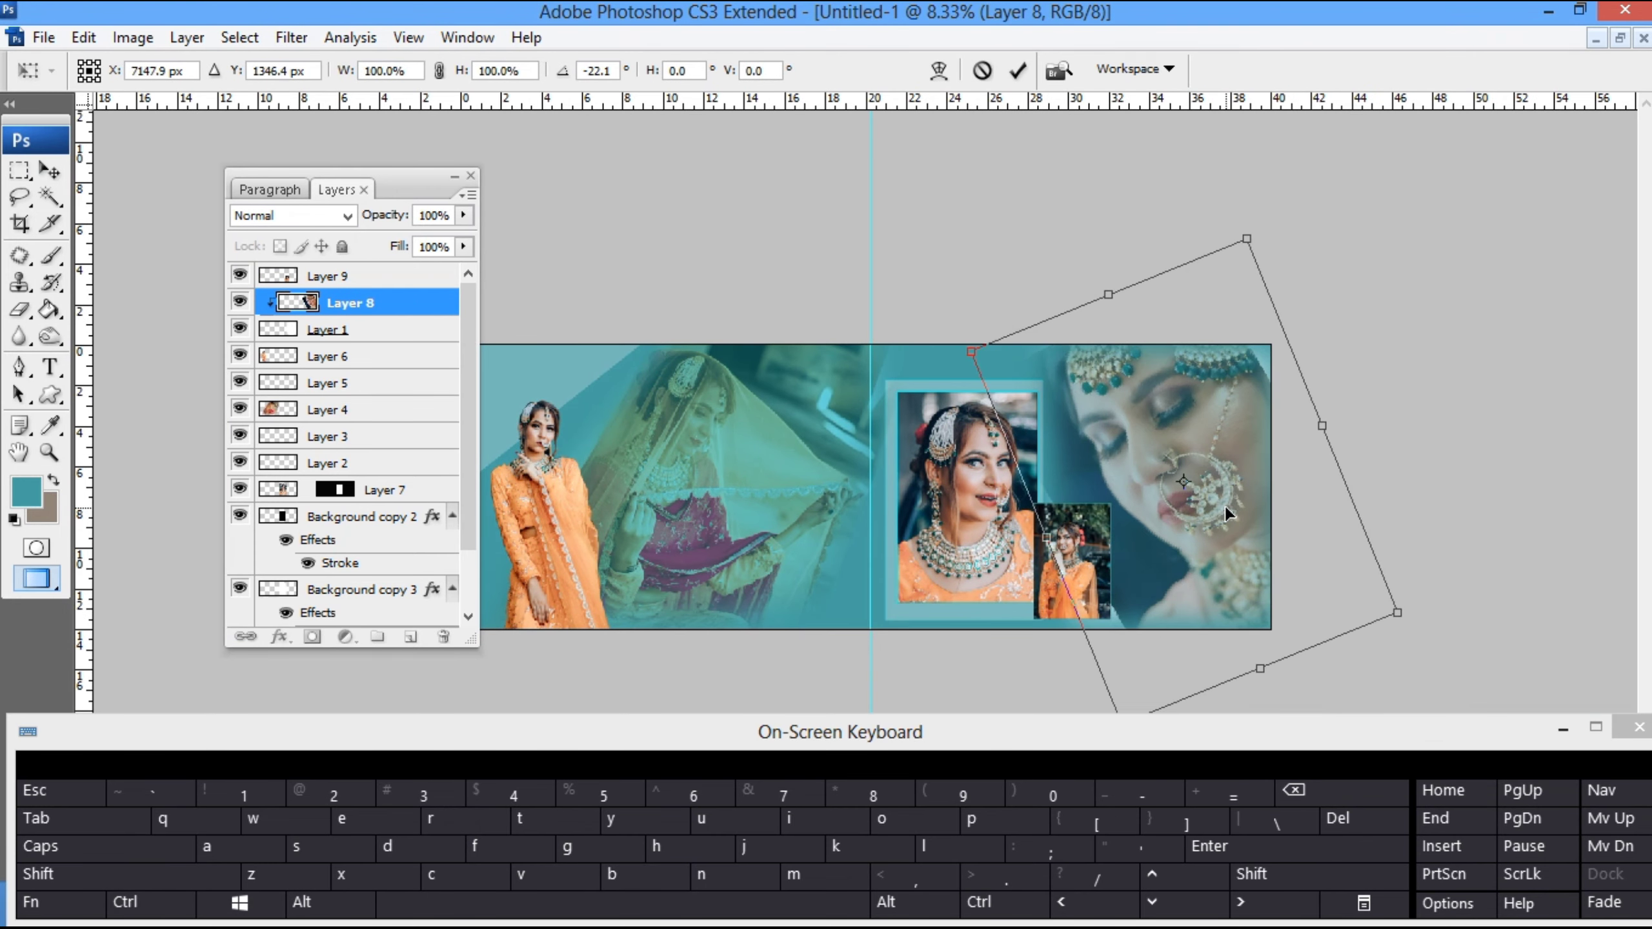
left_click_drag(1398, 607, 1424, 631)
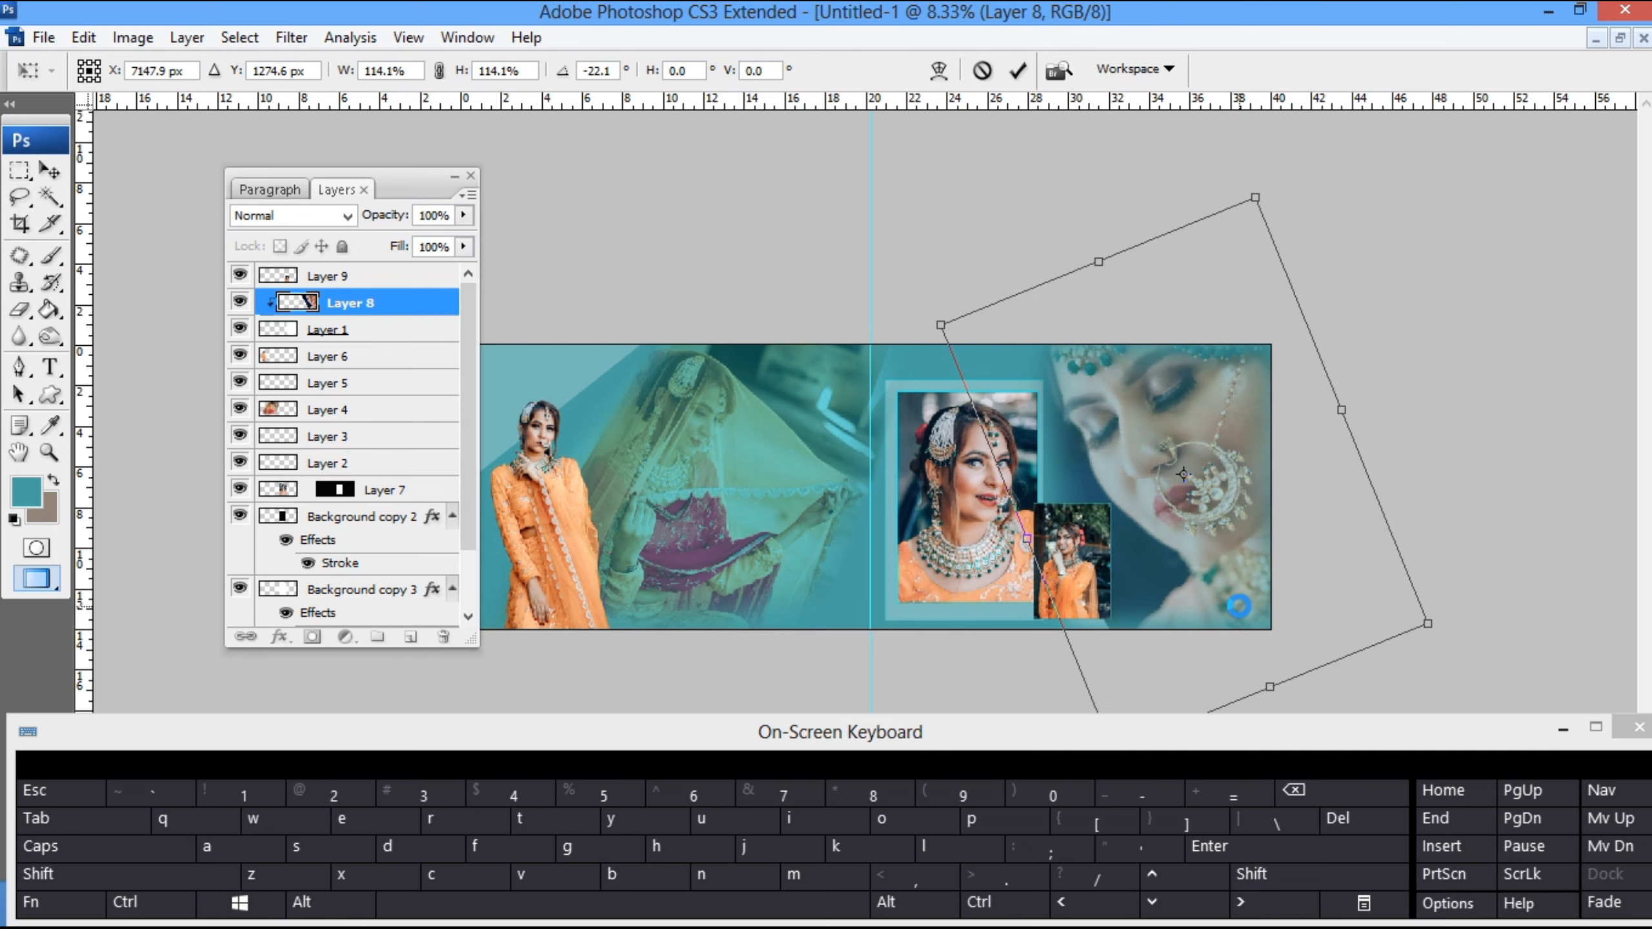
key("Return")
- Move the small photo onto the portrait and soften the close-up's hard lower edge on Layer 1 with a 1200 px Eraser
left_click_drag(1094, 559, 974, 526)
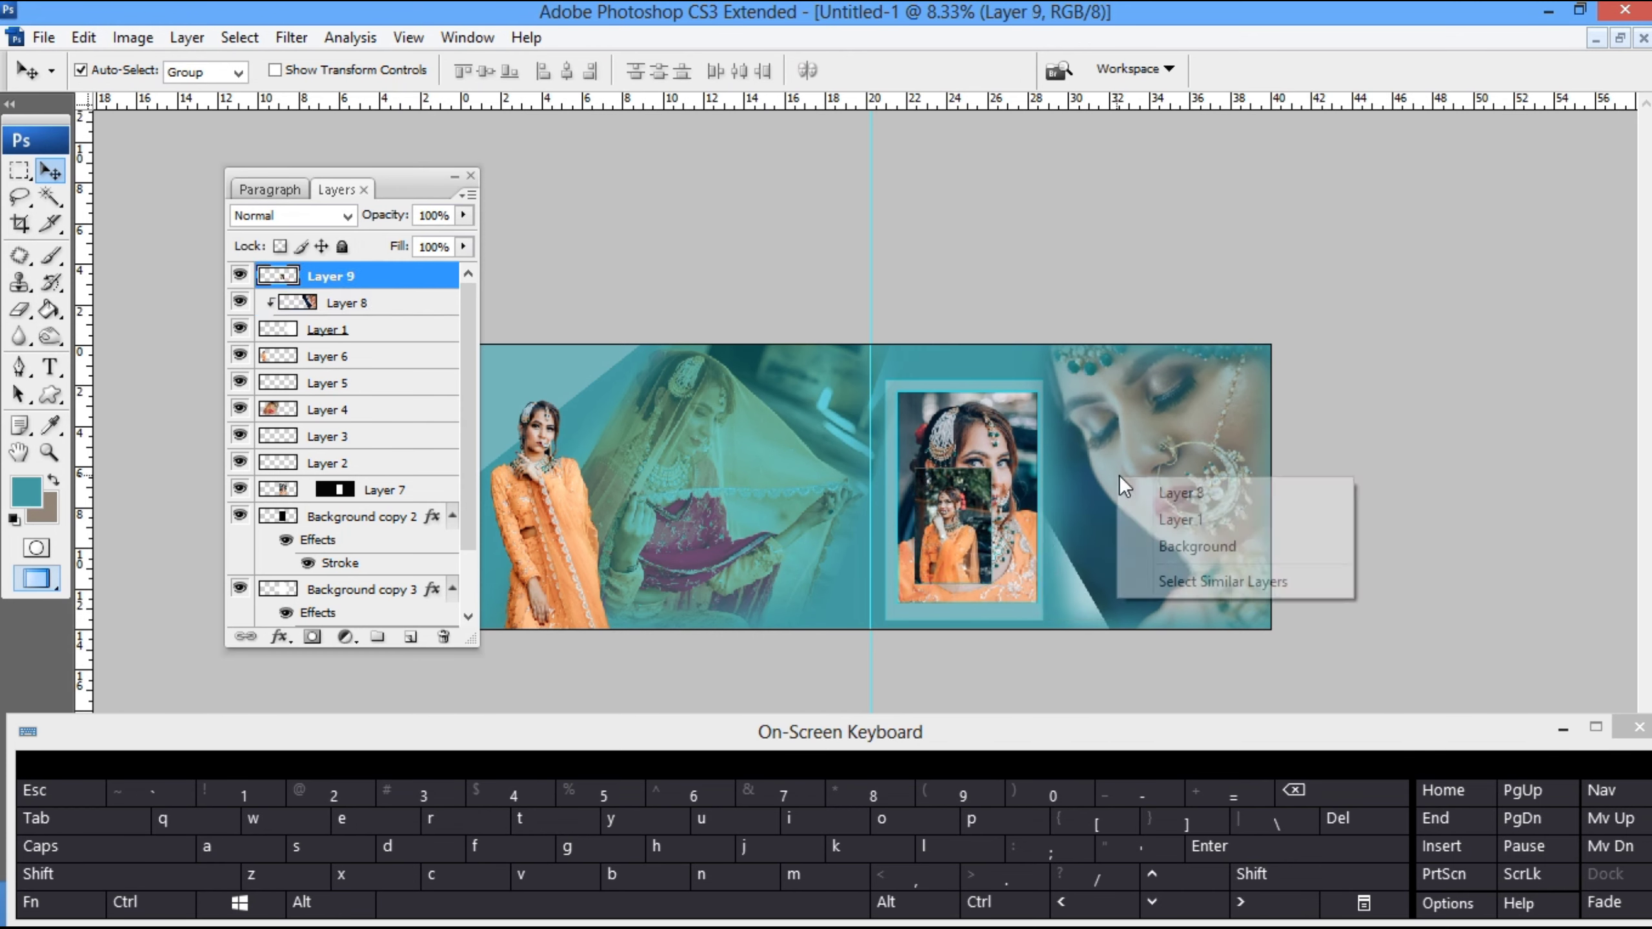
right_click(1116, 475)
left_click(1154, 494)
right_click(1152, 496)
left_click(1187, 539)
key("e")
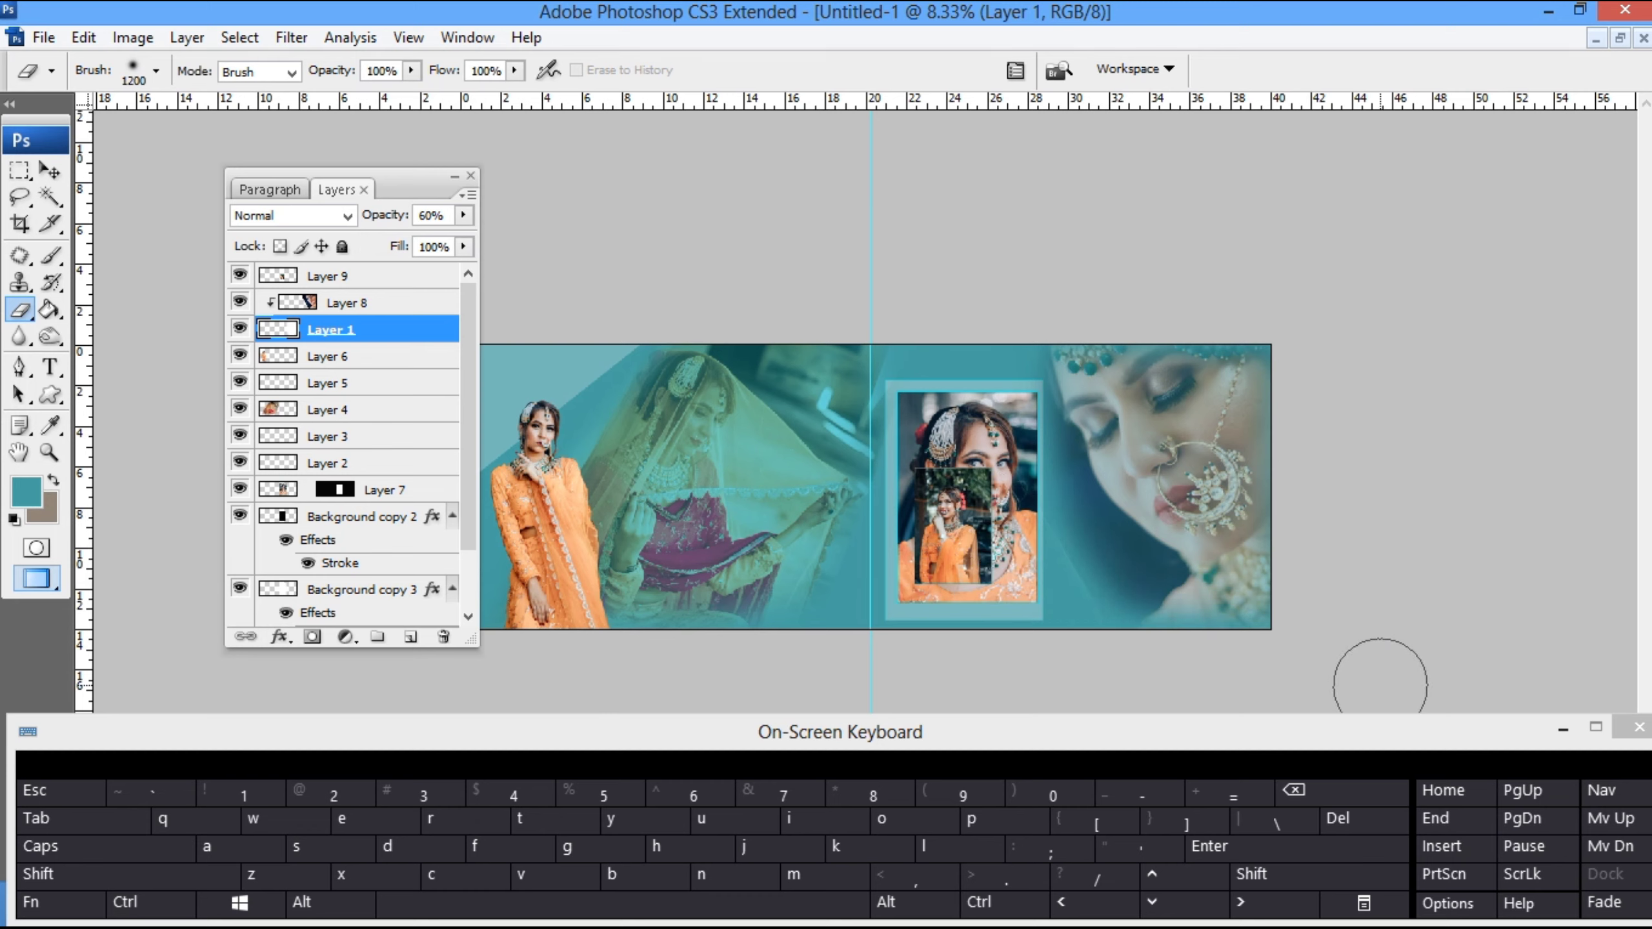
- Cut the small bride photo from Layer 9
key("v")
left_click_drag(946, 527, 1072, 530)
key("ctrl+a")
key("ctrl+x")
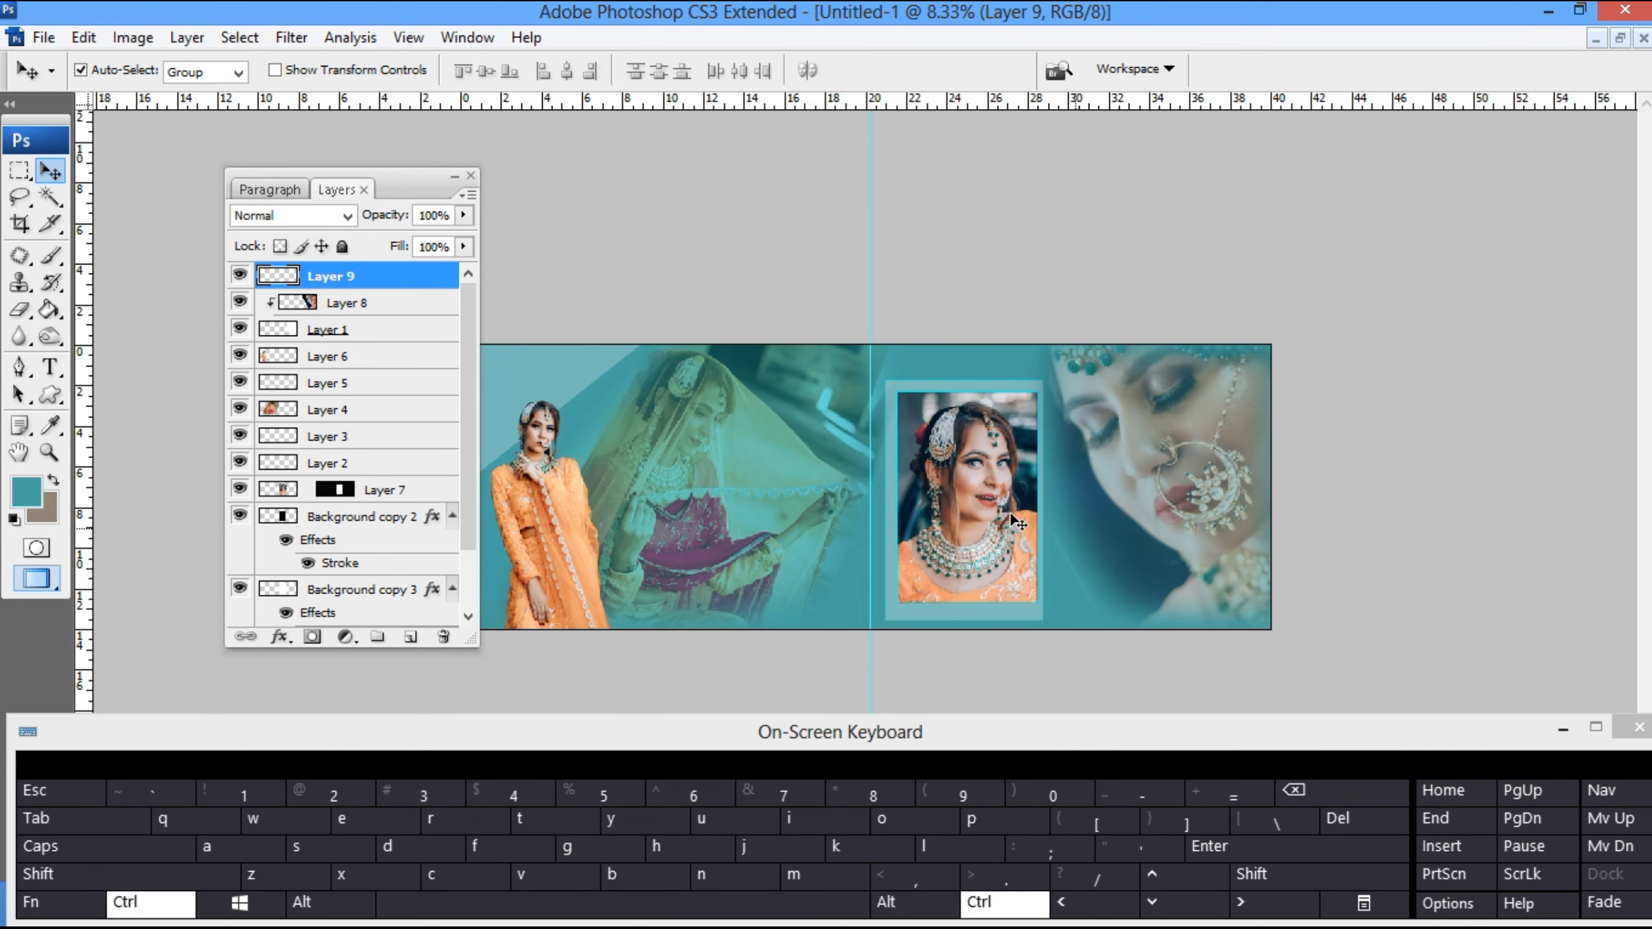
- Make an elliptical selection over the portrait's lower right corner and fill it with the teal foreground color on a new layer
left_click(989, 500)
key("u")
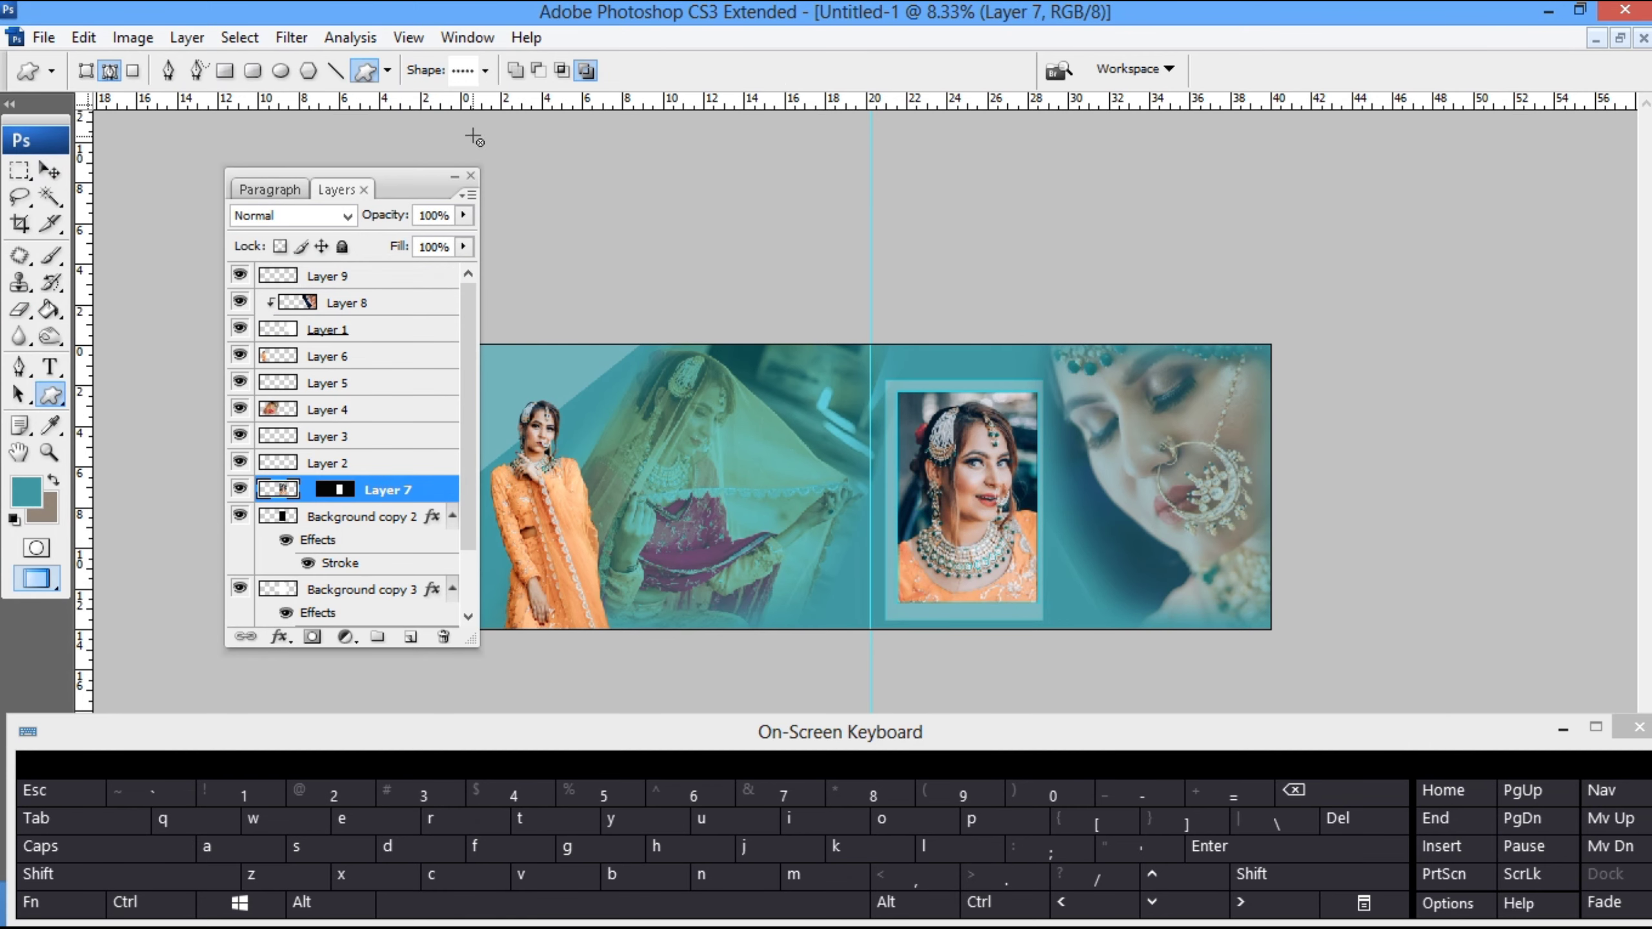
right_click(25, 174)
left_click(153, 191)
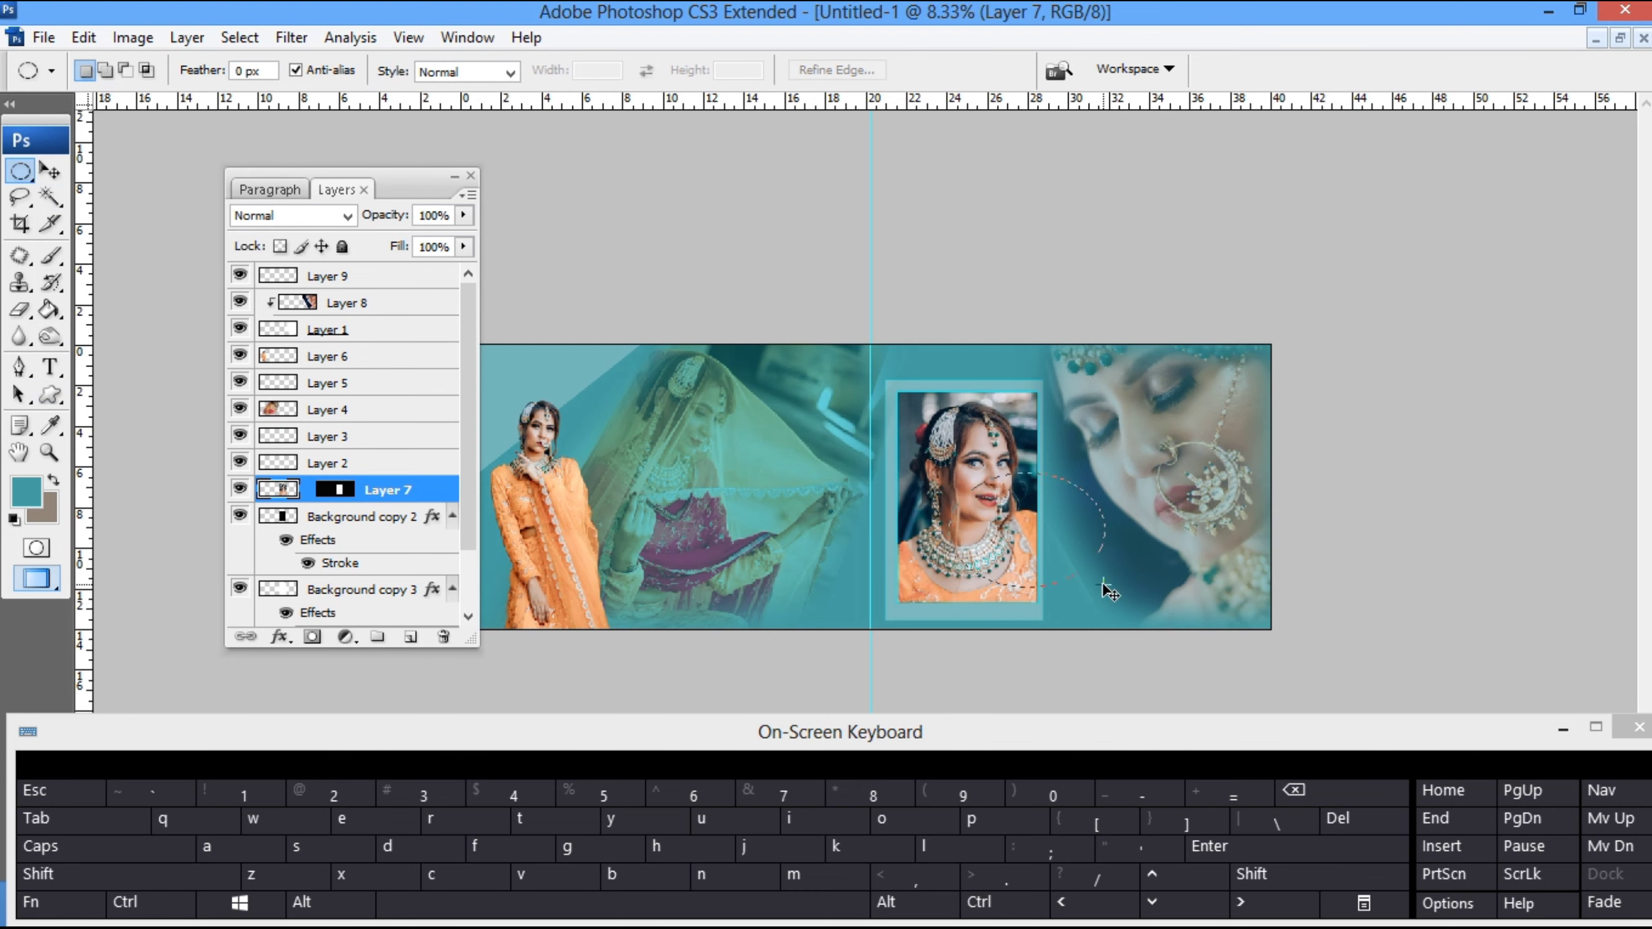
key("ctrl+shift+n")
key("Return")
key("alt+BackSpace")
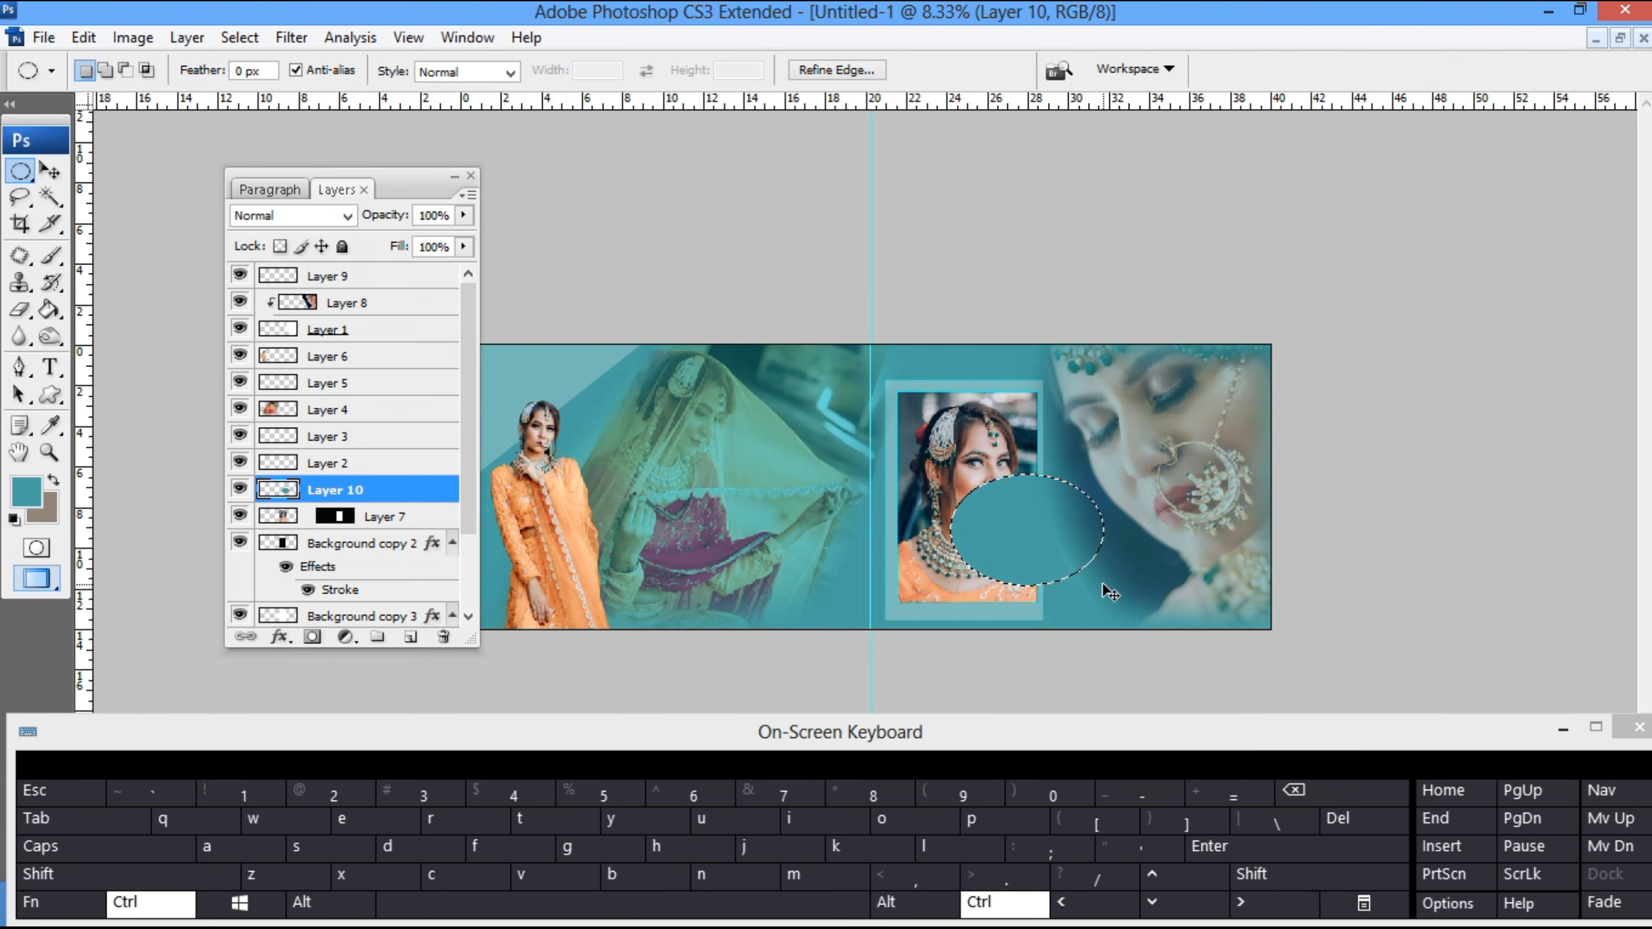
- Darken the teal ellipse to black with Hue/Saturation and add a teal stroke around it
key("ctrl+u")
left_click(1122, 605)
key("Return")
key("ctrl+u")
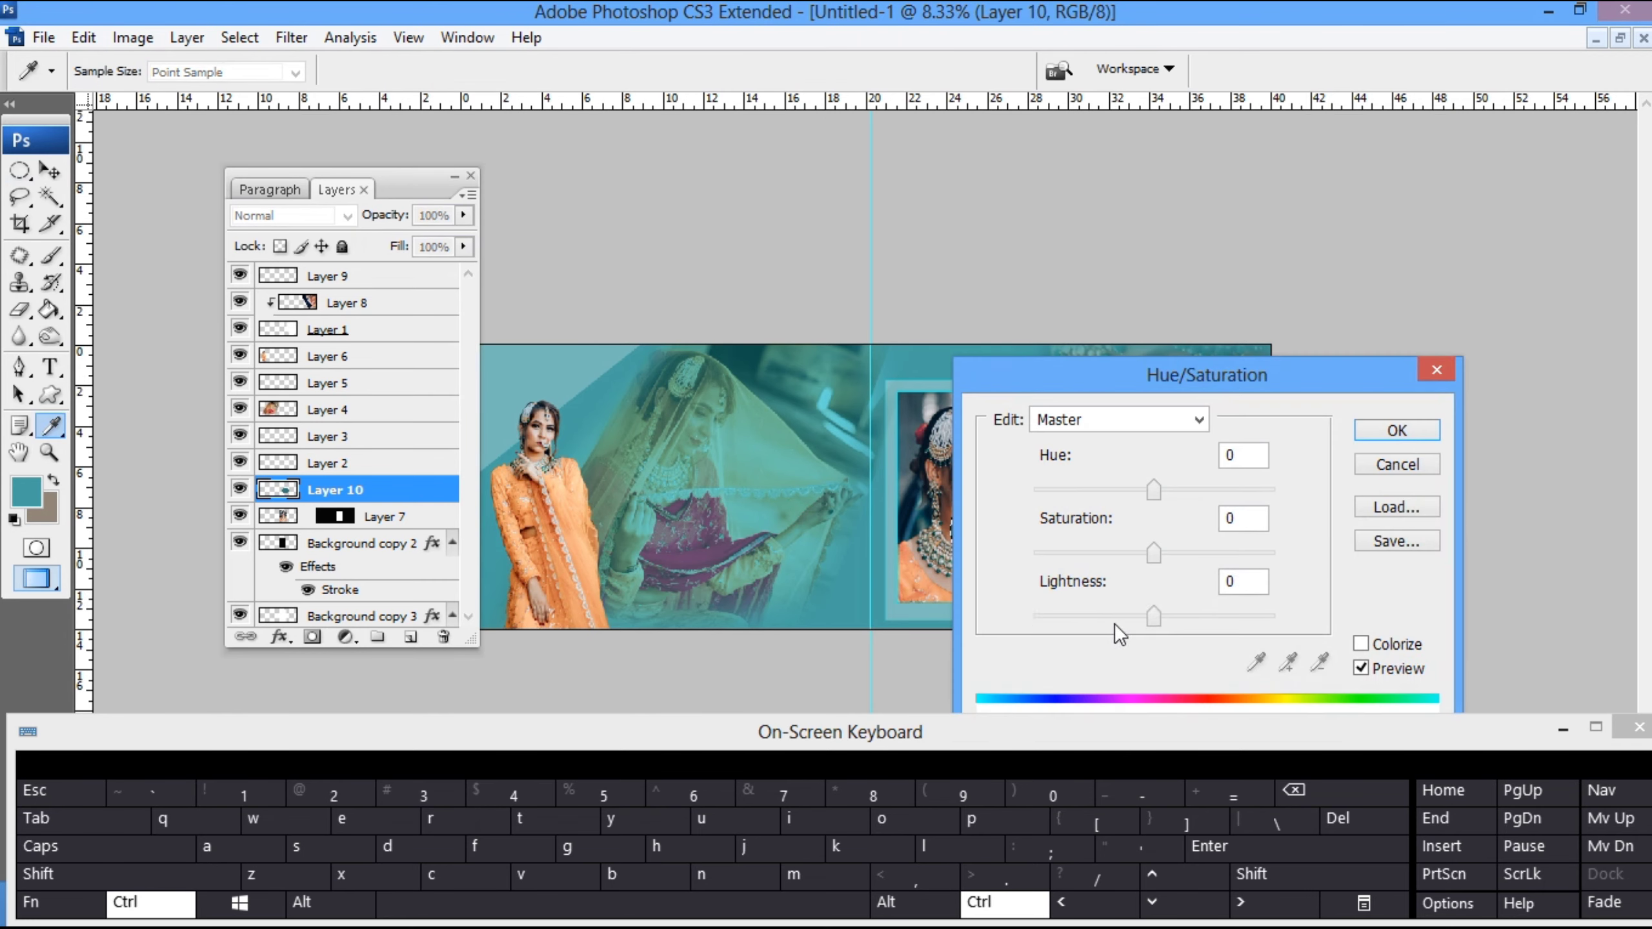
left_click_drag(1114, 617, 820, 576)
key("Return")
key("alt+e")
key("s")
key("Return")
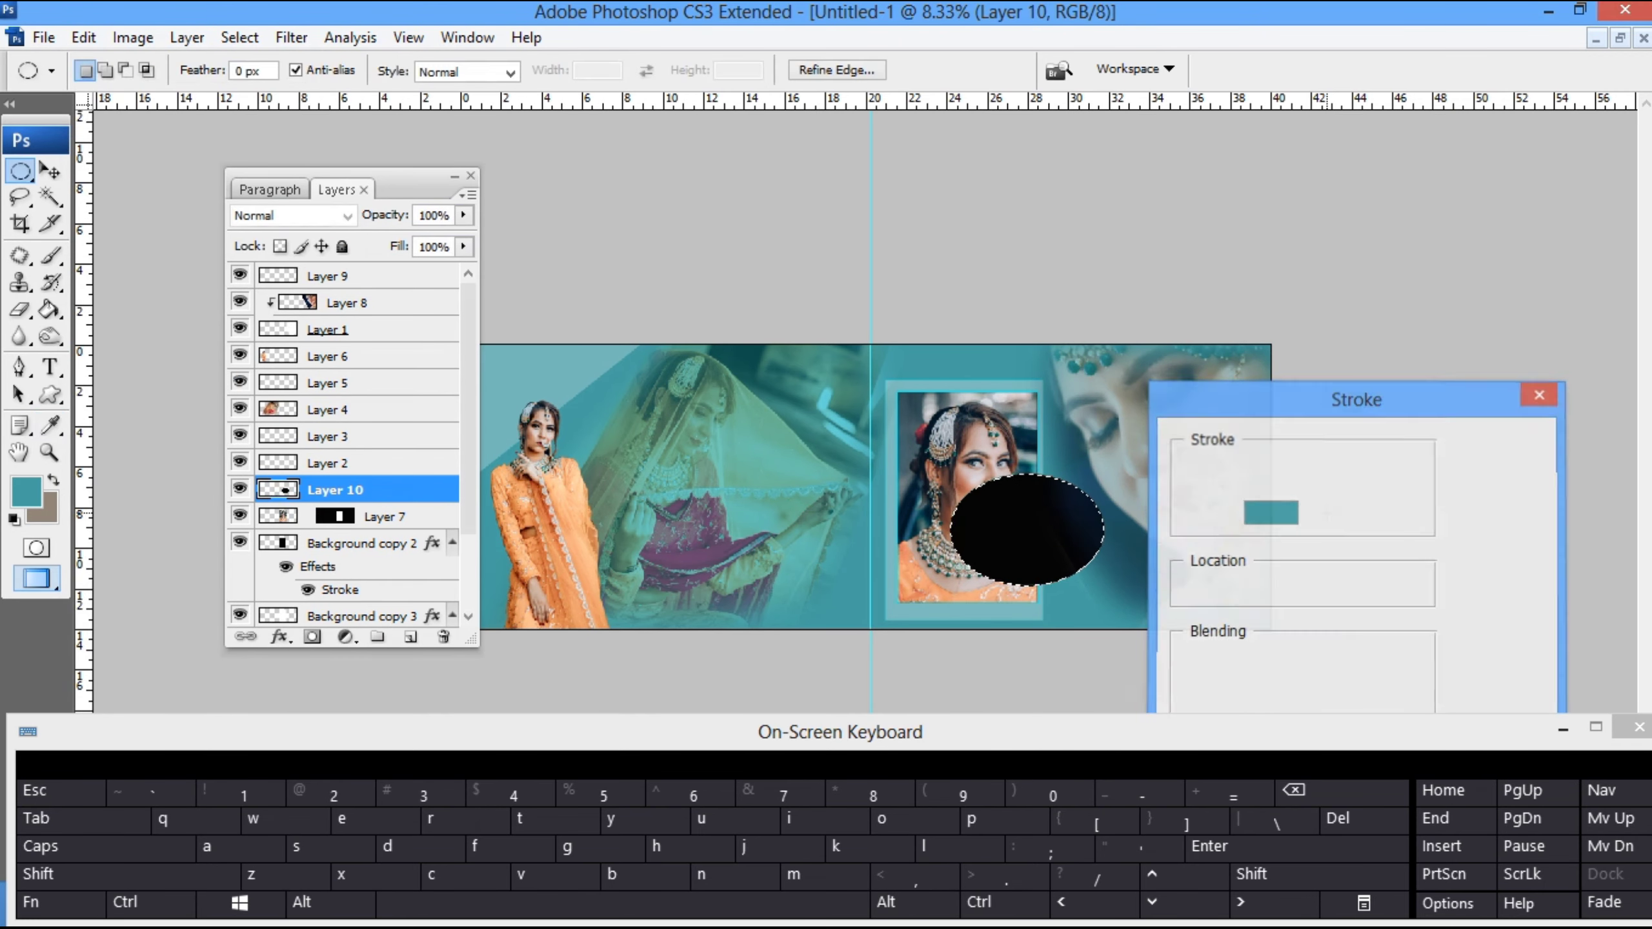
- Deselect the black ellipse and raise its layer to the top of the layer stack
key("ctrl+d")
key("v")
key("ctrl+bracketright")
key("ctrl+bracketright")
key("ctrl+bracketright")
key("ctrl+bracketright")
key("ctrl+bracketright")
key("ctrl+bracketright")
key("ctrl+bracketright")
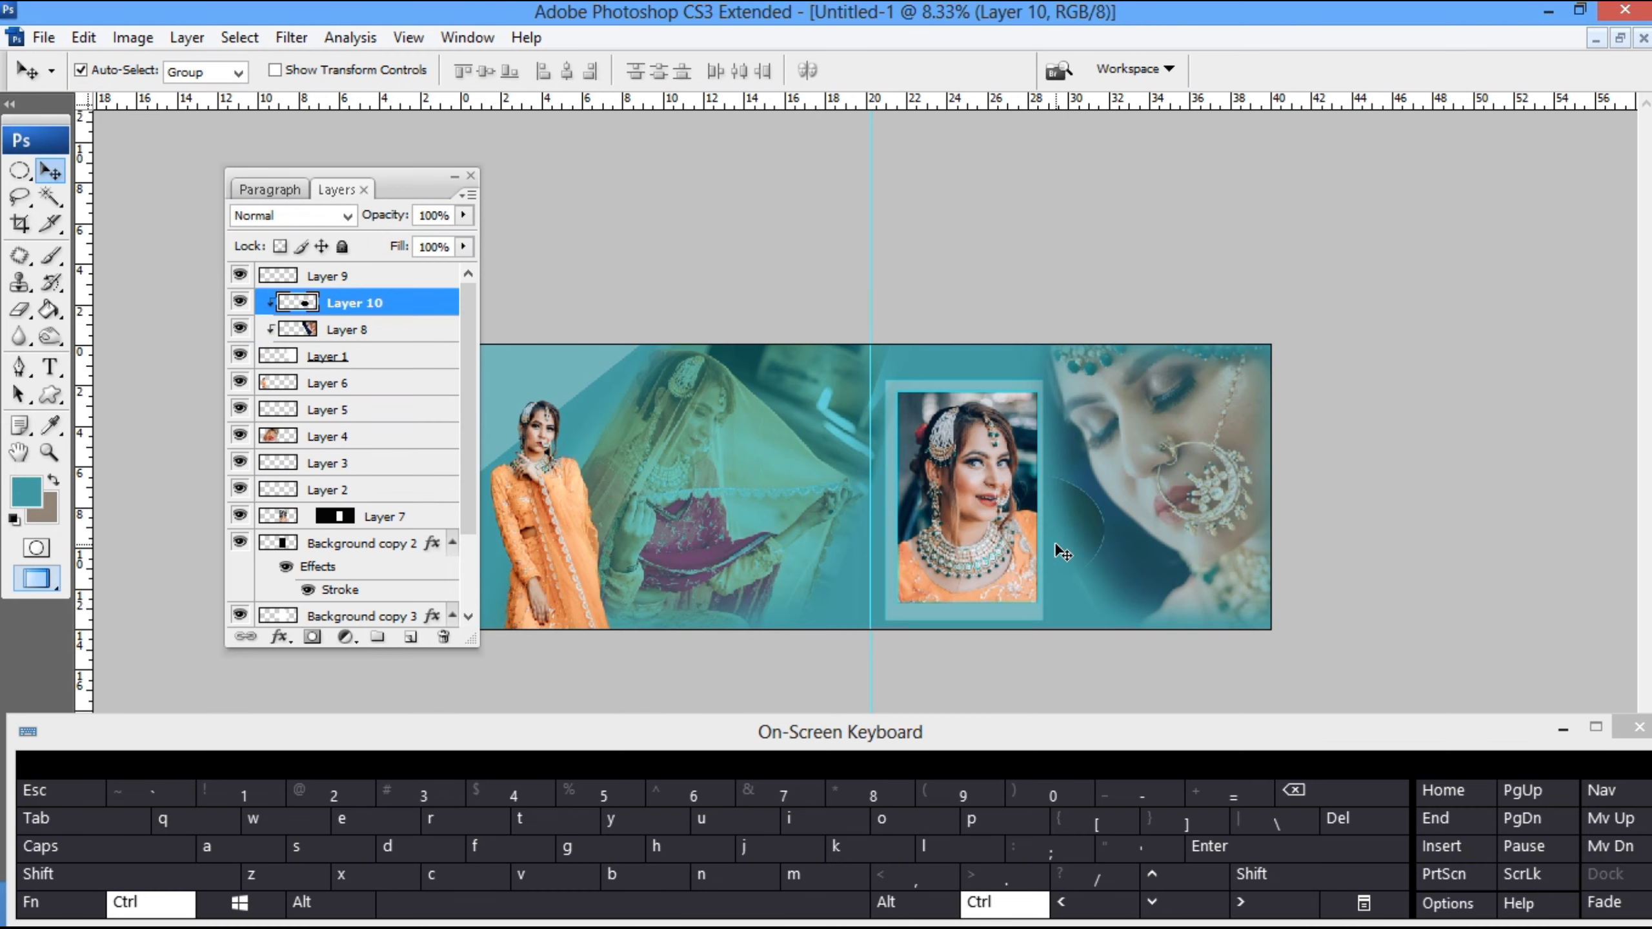
- Scale the ellipse to about 84.5% width and 100.7% height, rotate it about -15.6° and place it between the portrait and close-up
left_click_drag(1065, 555, 1085, 575)
key("ctrl+t")
left_click_drag(1049, 519, 1095, 534)
left_click_drag(1149, 487, 1132, 502)
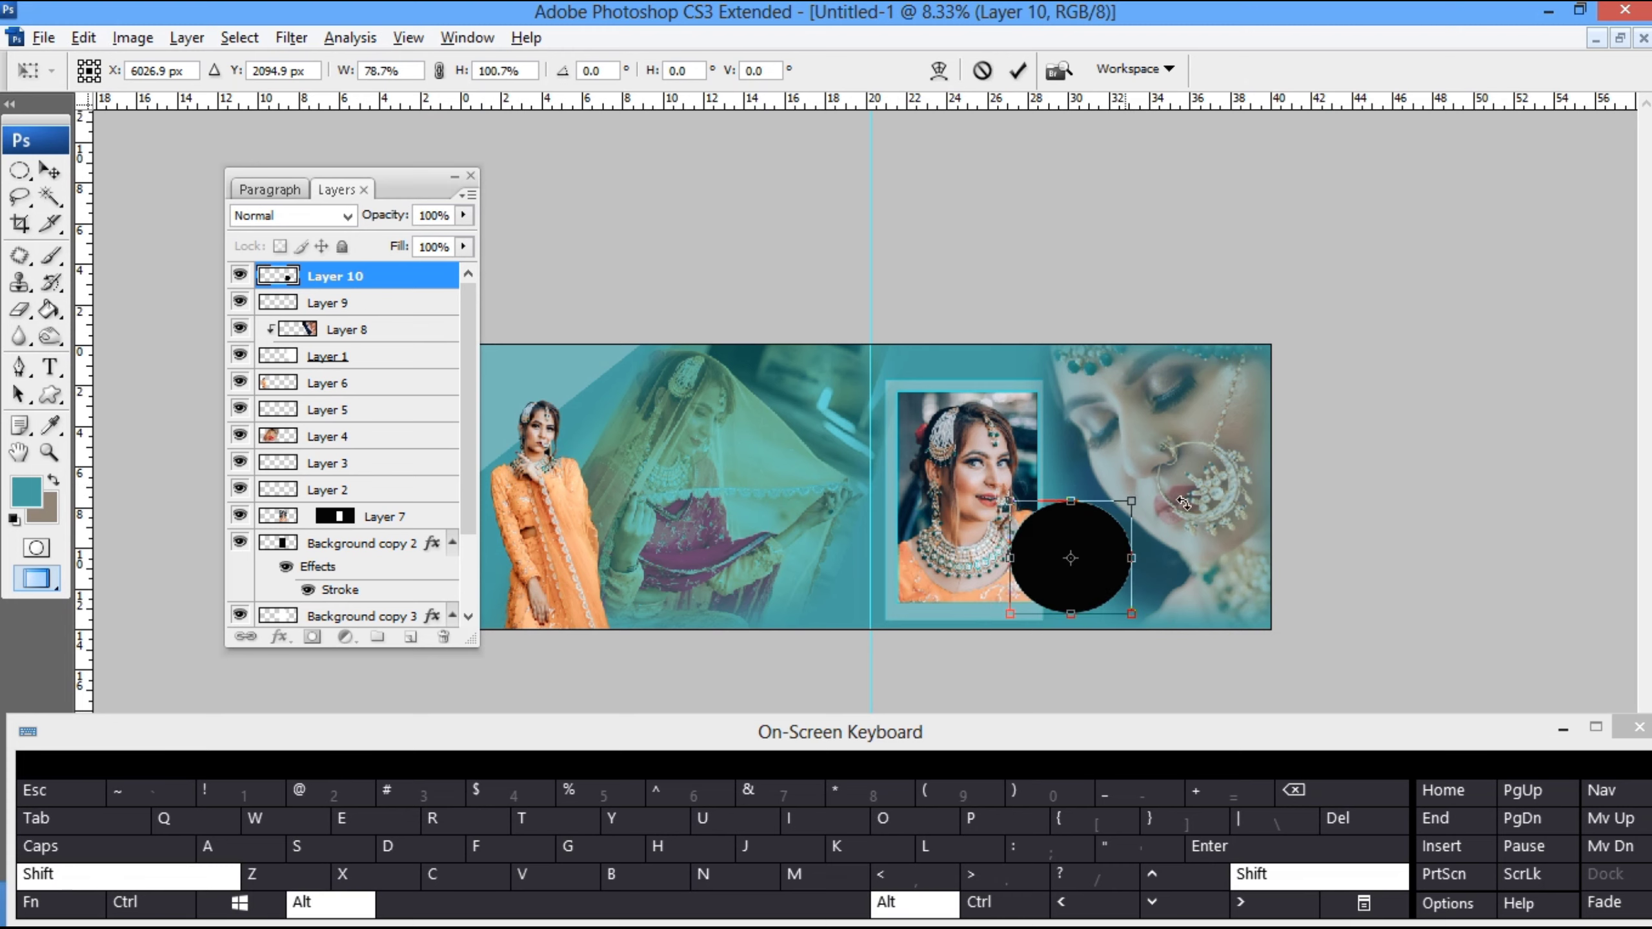
left_click_drag(1143, 589, 1144, 567)
left_click_drag(1127, 564, 1129, 590)
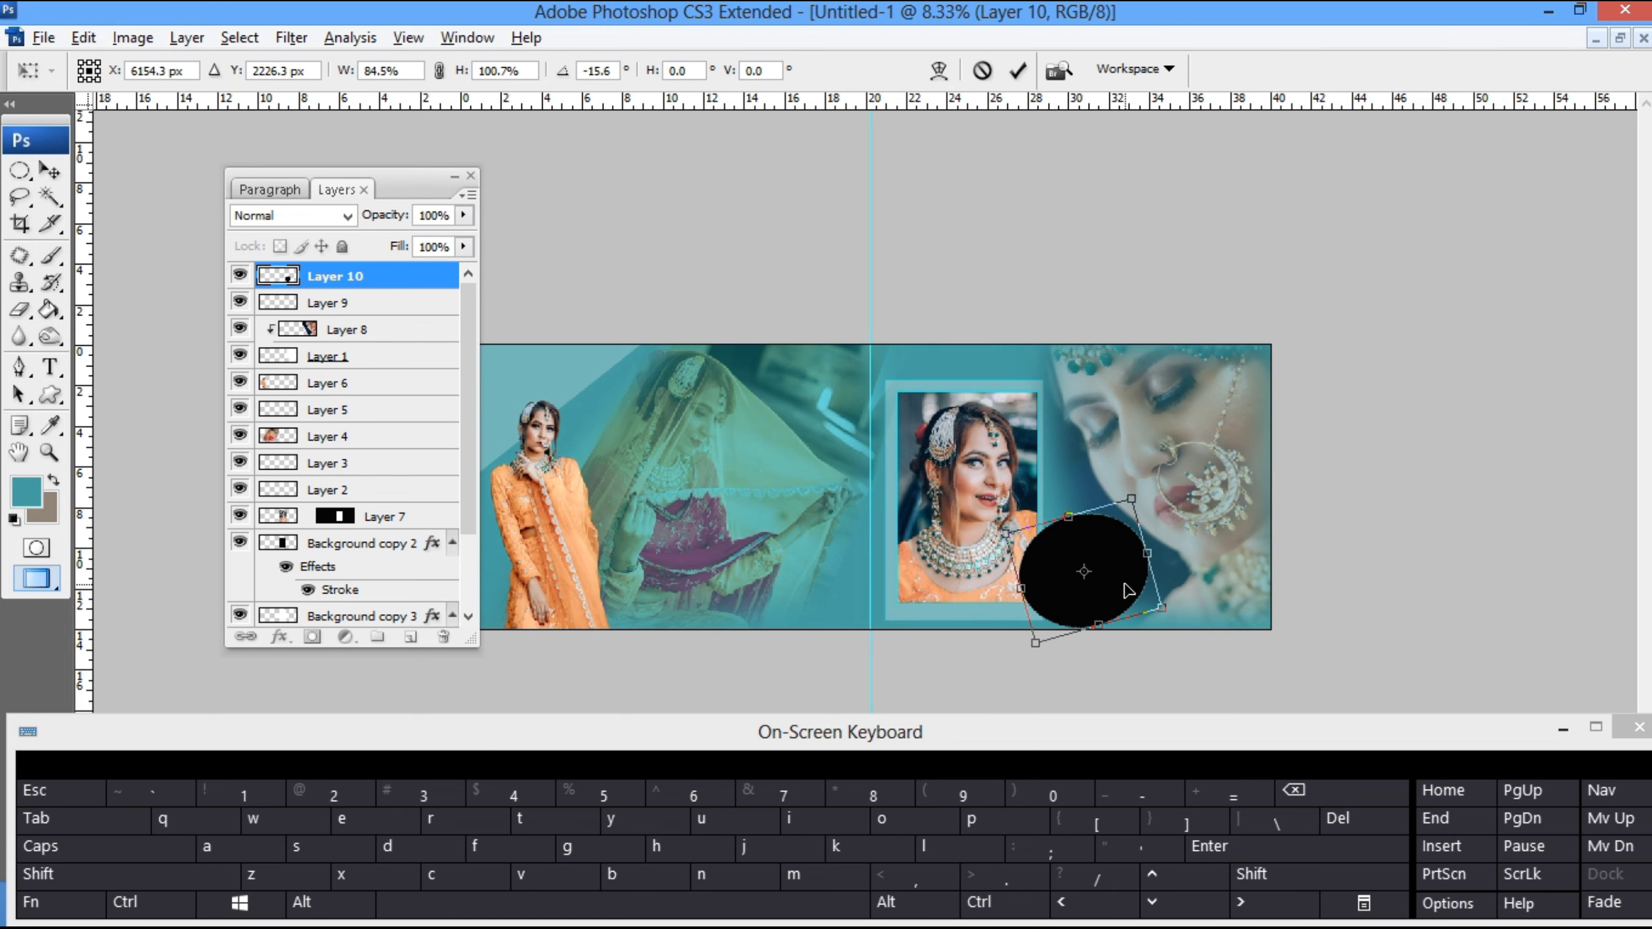
key("Return")
- Transform the black ellipse again to refine its shape and position beside the portrait's lower right corner
key("z")
right_click(1063, 498)
left_click(1084, 512)
key("v")
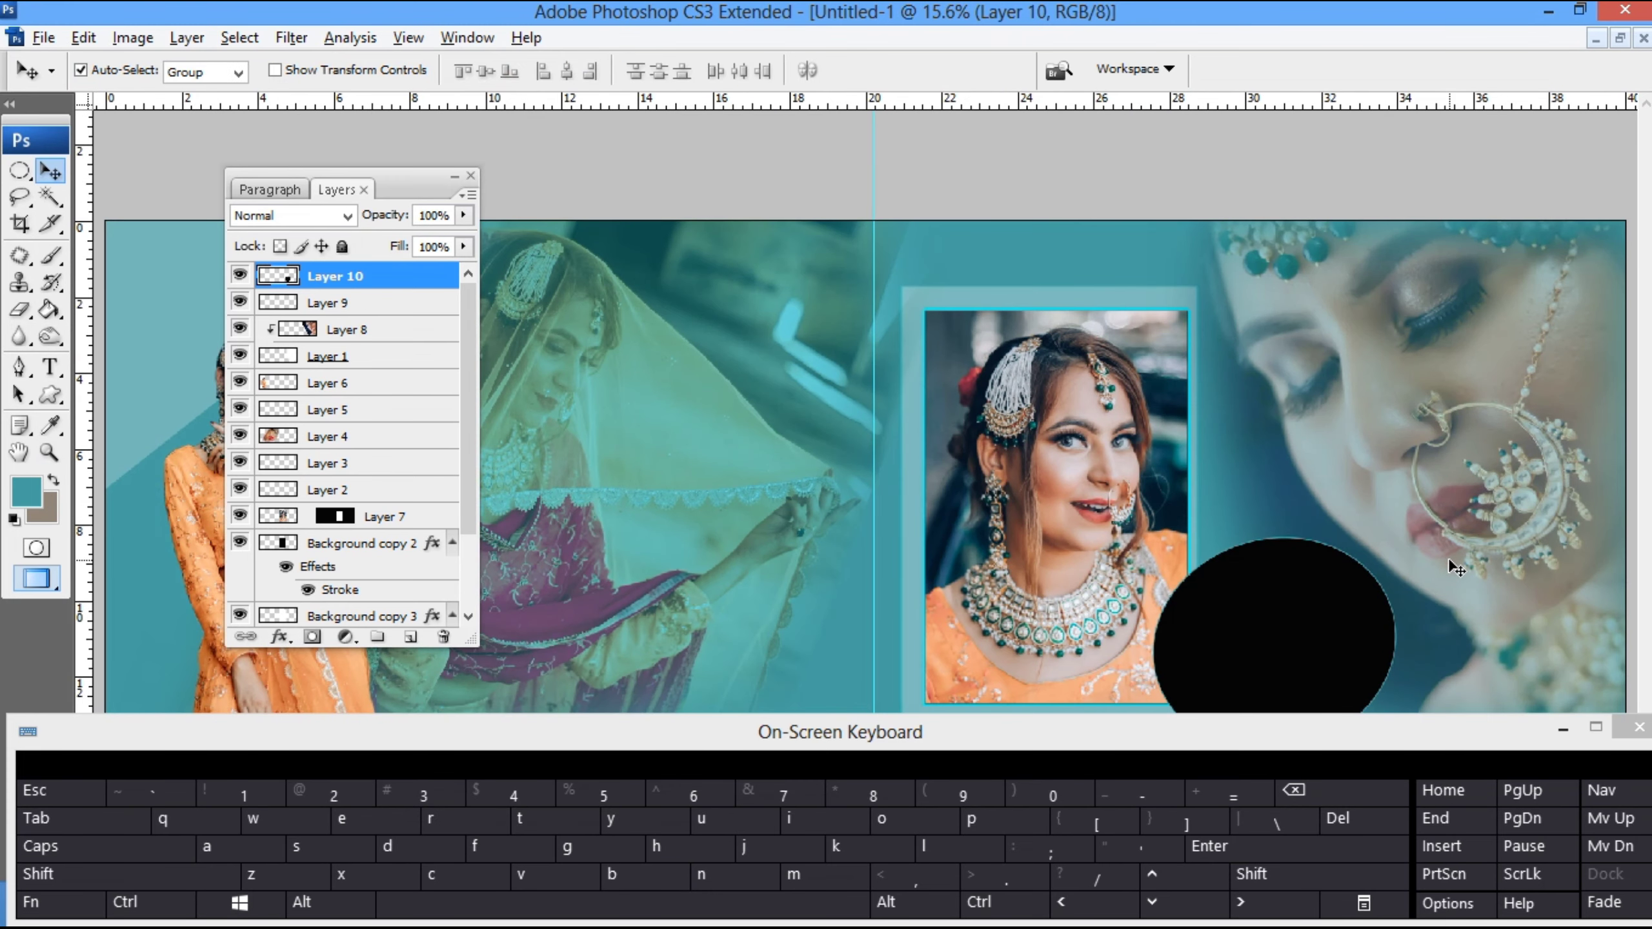
key("ctrl+minus")
key("ctrl+t")
left_click_drag(1291, 613, 1305, 612)
left_click_drag(1413, 595, 1351, 669)
left_click_drag(1283, 651, 1282, 645)
key("Return")
- Nudge Layer 1, the soft shape holding the close-up, slightly upward
left_click(1339, 454)
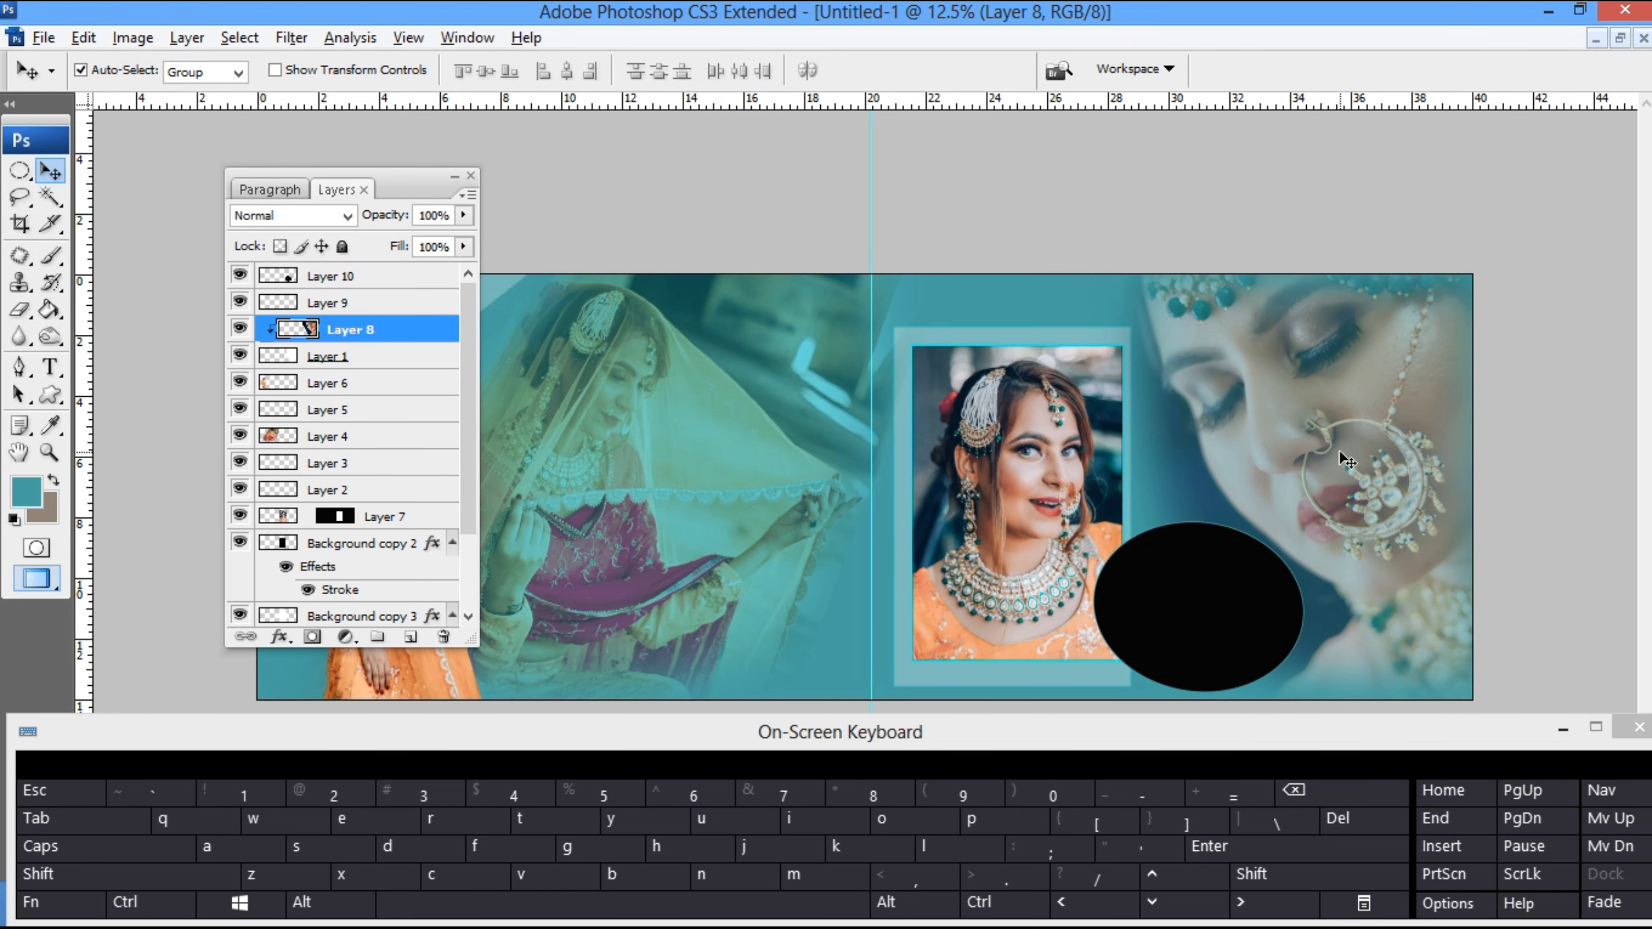
right_click(1339, 454)
left_click(1387, 499)
key("ctrl+t")
left_click_drag(1387, 501, 1387, 493)
key("Return")
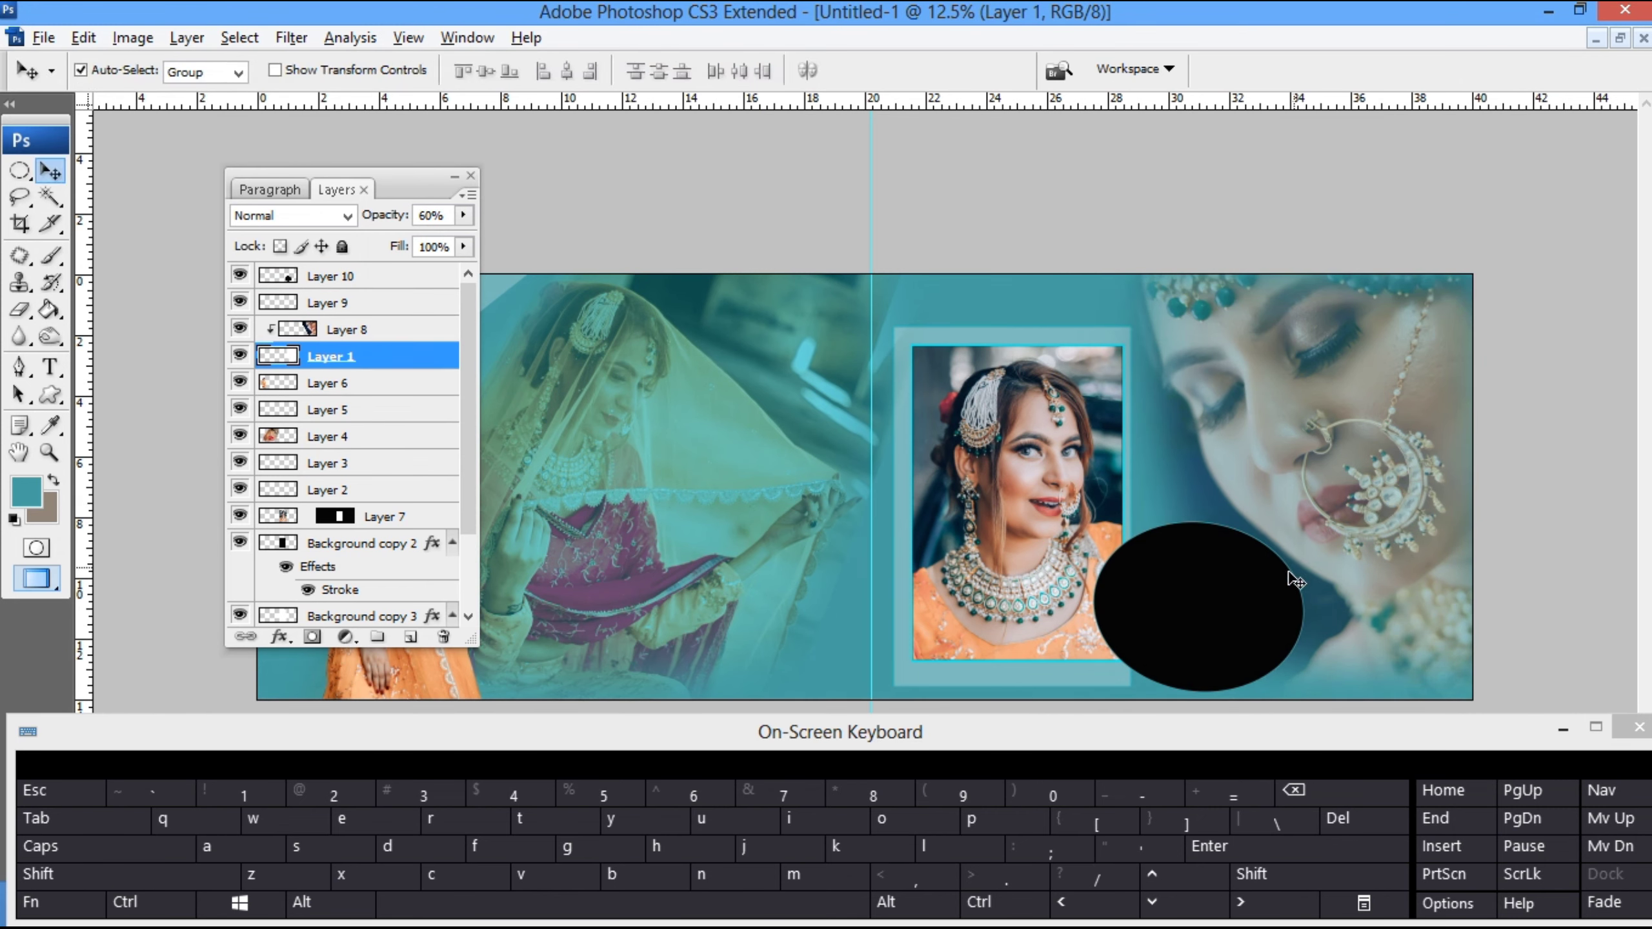
- Rotate the black ellipse about -13.1° and stretch its height to about 105.7%
left_click_drag(1239, 630, 1243, 634)
key("ctrl+t")
left_click_drag(1317, 521, 1294, 496)
left_click_drag(1186, 526, 1184, 514)
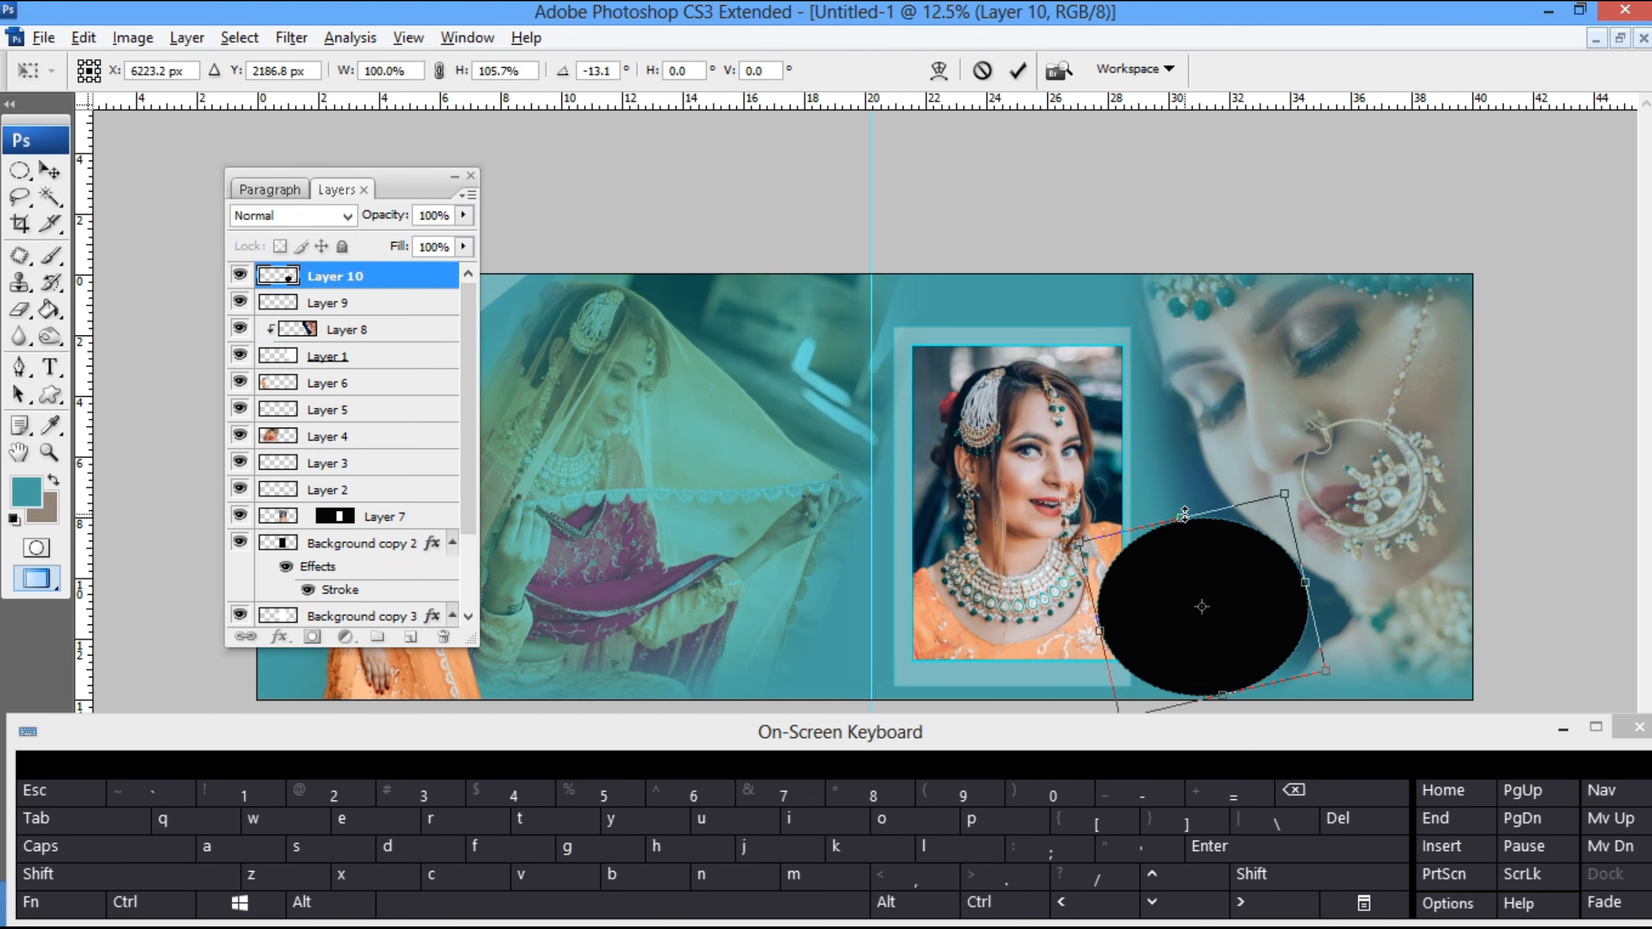
key("Return")
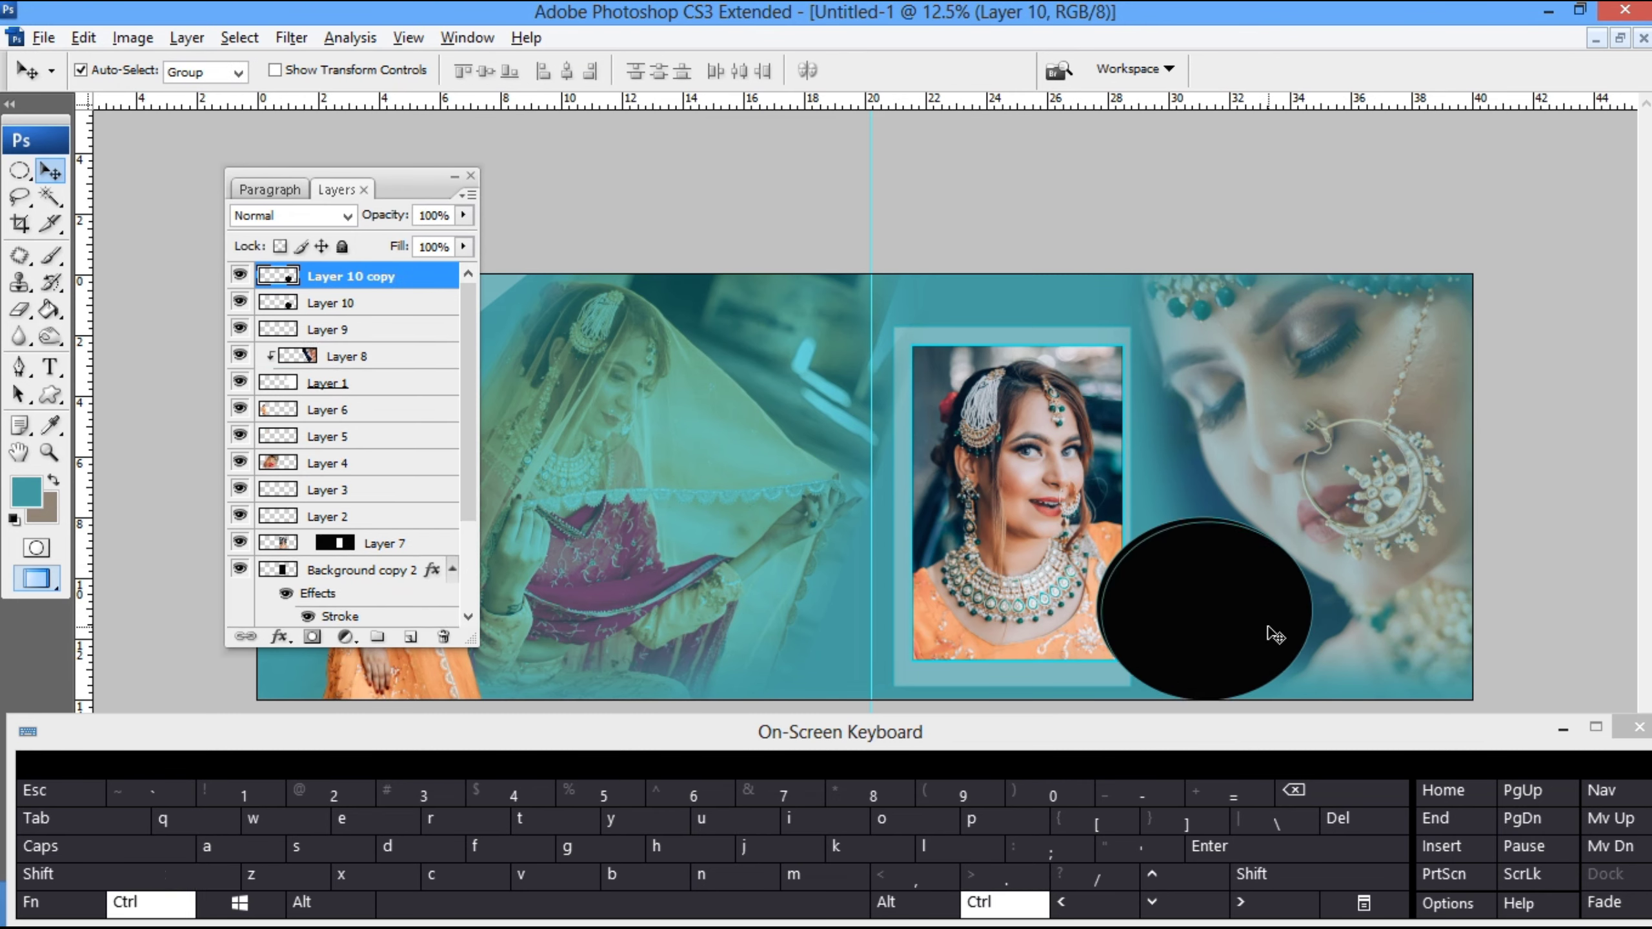
- Duplicate the ellipse, place the copy beneath the original, enlarge it to about 109.6% and set its opacity to 30%
key("ctrl+j")
key("ctrl+t")
left_click_drag(1326, 512, 1335, 505)
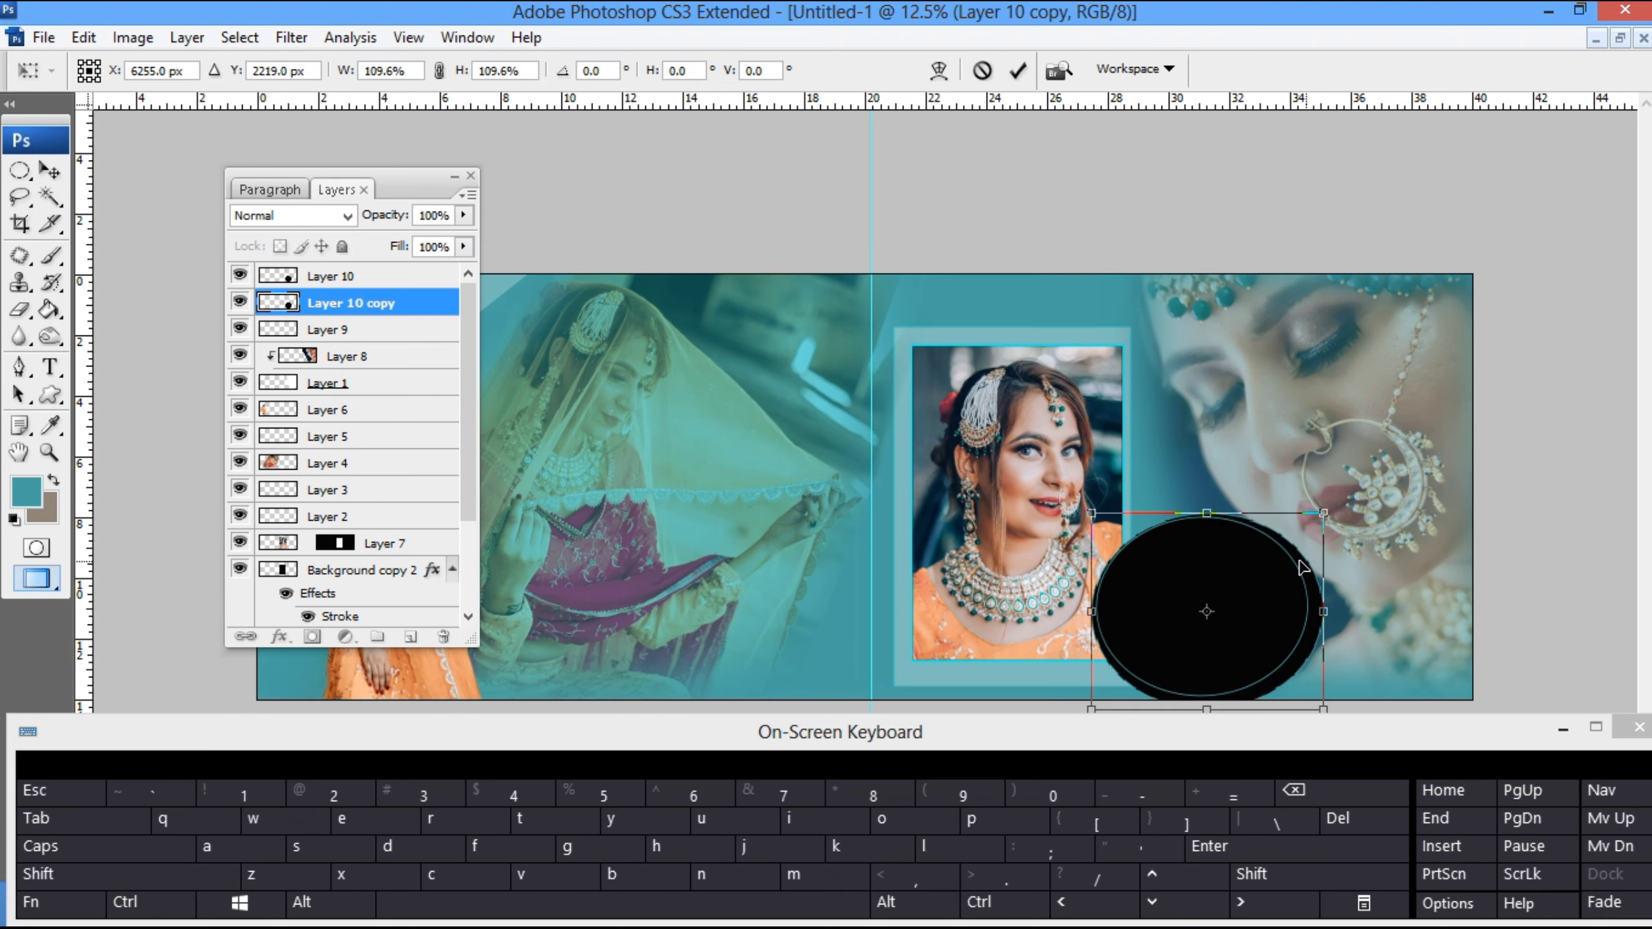
left_click_drag(1301, 566, 1296, 560)
key("Return")
key("3")
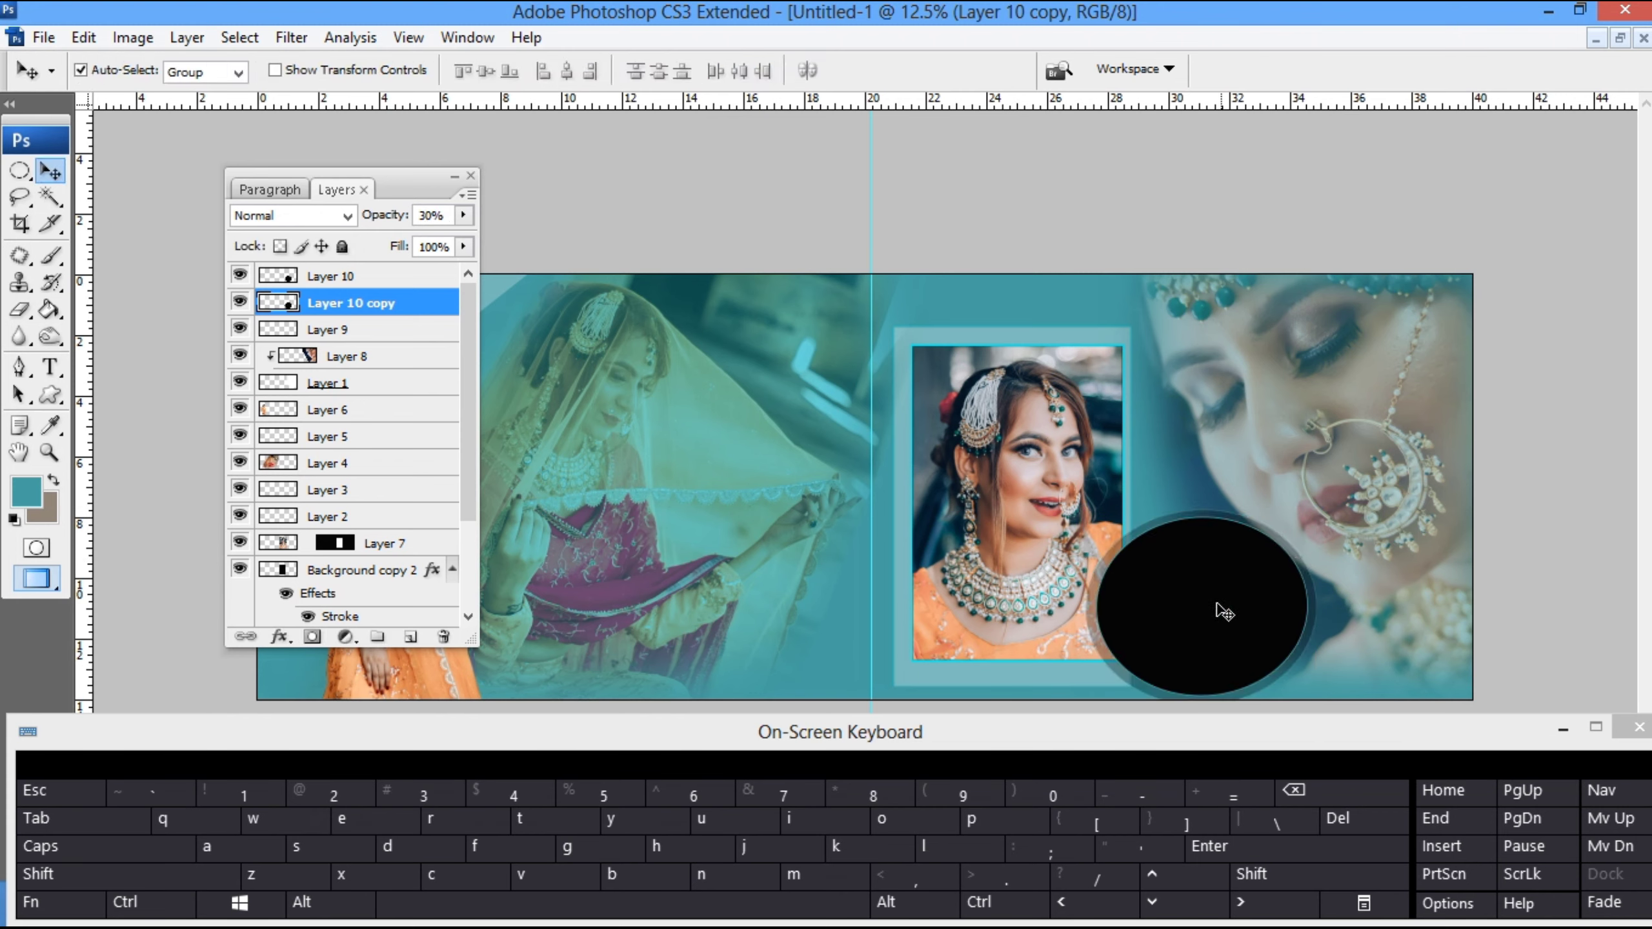
- Select the black area of the original ellipse and paste the cut bride photo into it as a mask
left_click(1187, 612)
key("w")
left_click(1189, 615)
key("ctrl+shift+v")
key("v")
- Scale the masked photo to about 235.1%, rotate it about -23.3° and position the bride's face inside the ellipse
key("ctrl+t")
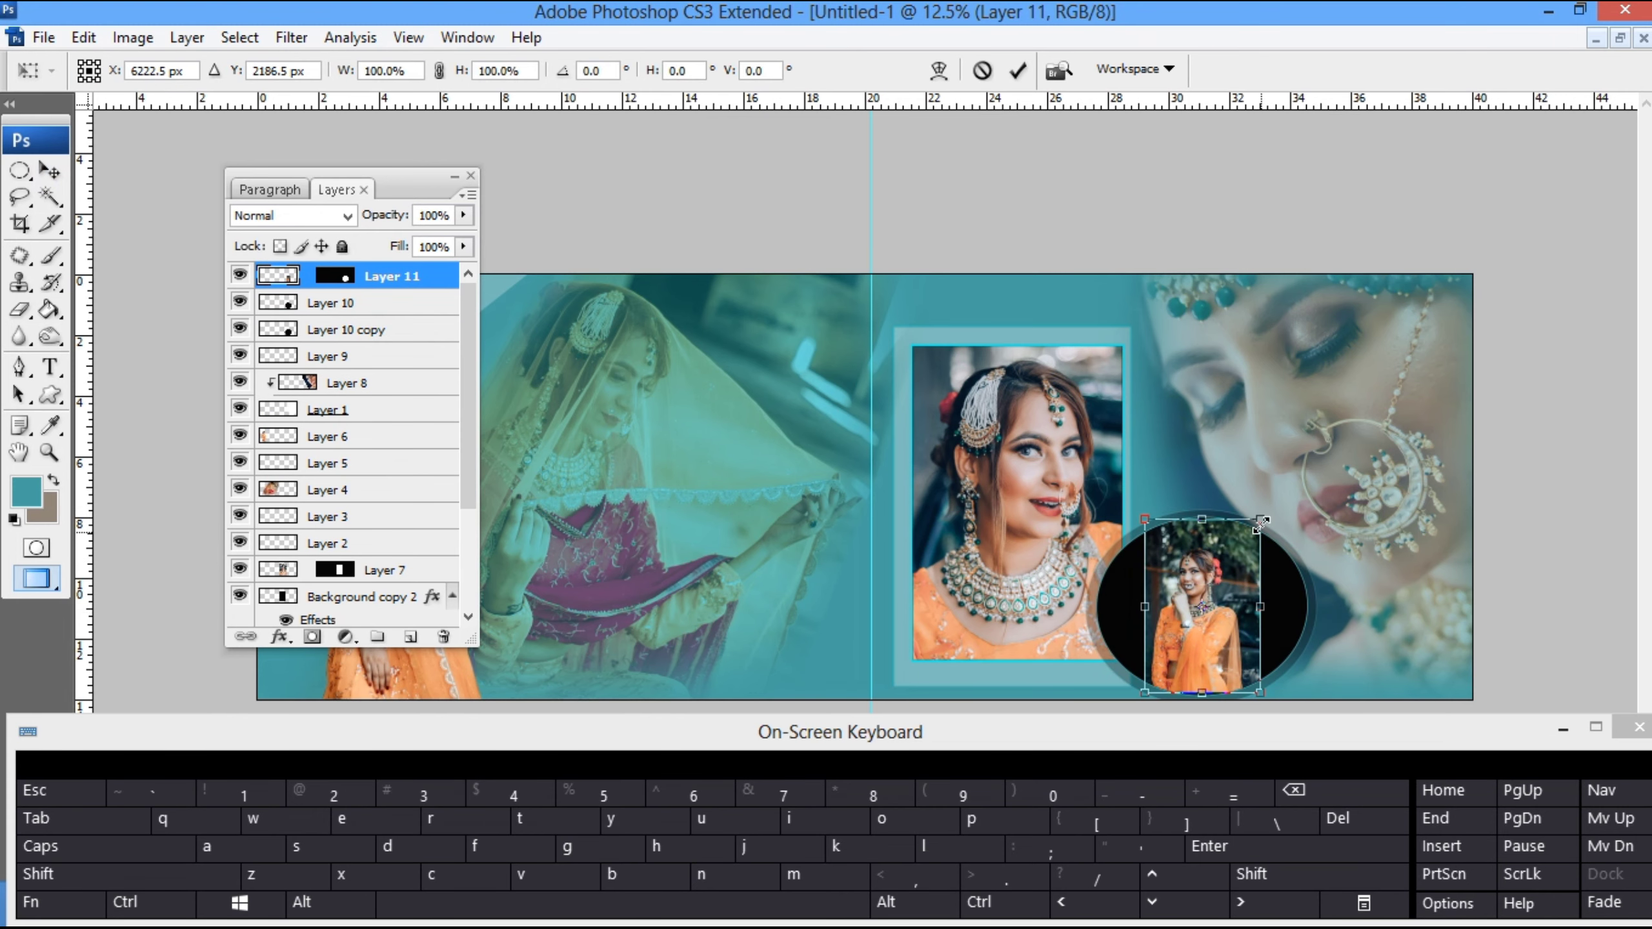
left_click_drag(1260, 520, 1255, 352)
left_click_drag(1182, 550, 1210, 592)
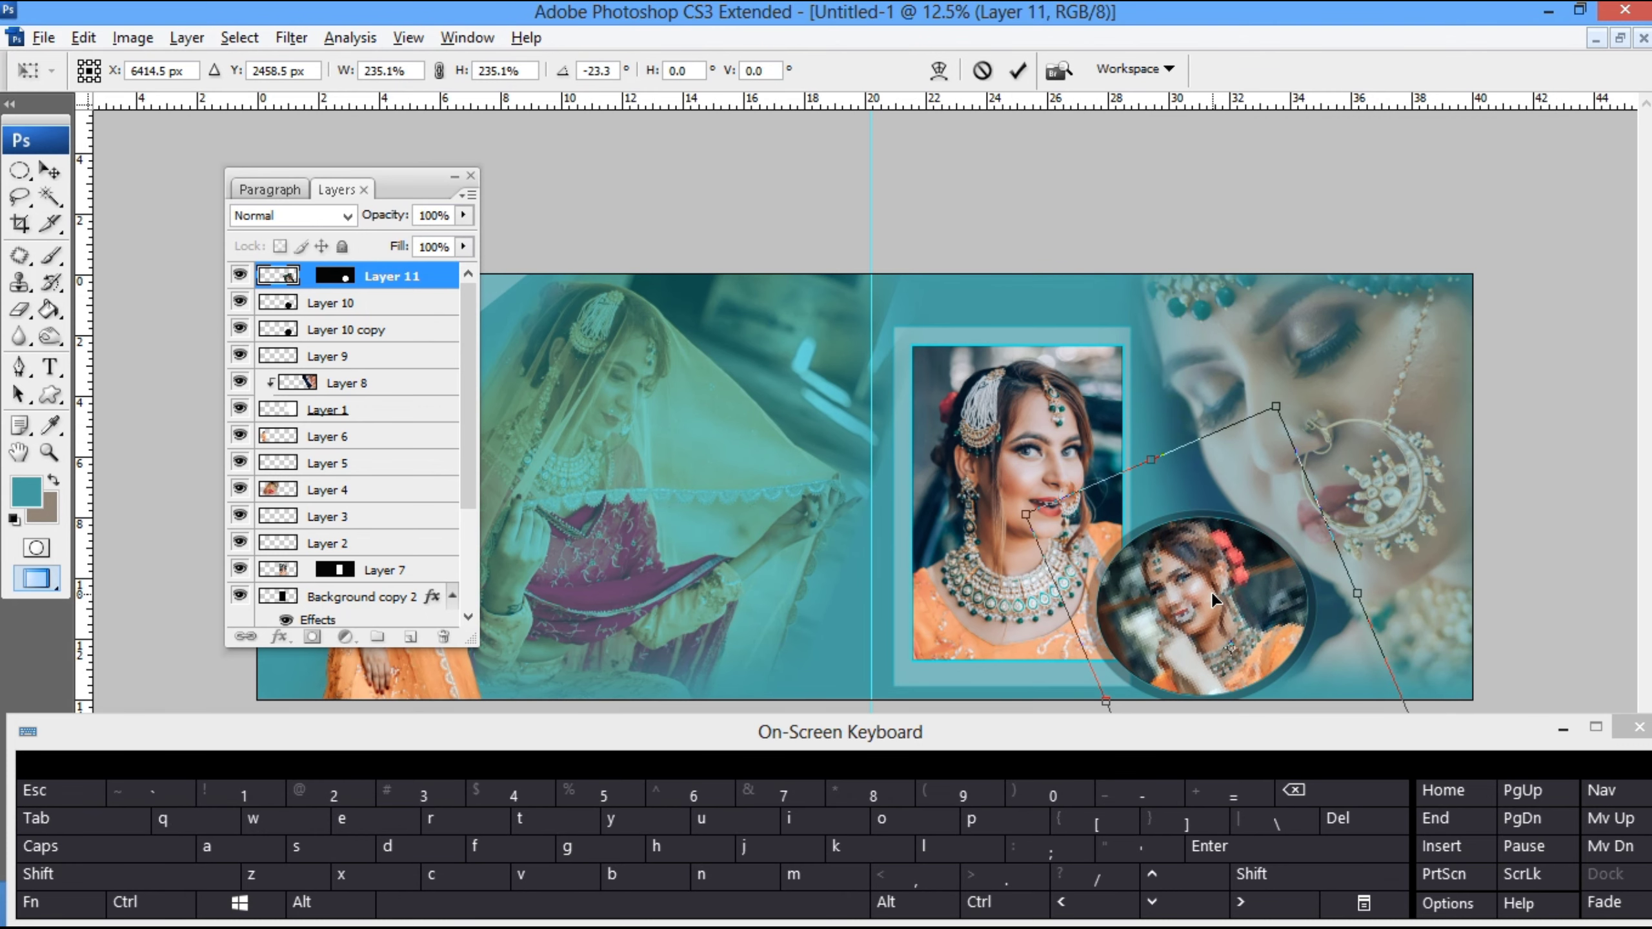
key("Return")
- Dock the floating layers palette beside the canvas so the whole spread is uncovered
key("z")
right_click(1031, 448)
left_click(1063, 463)
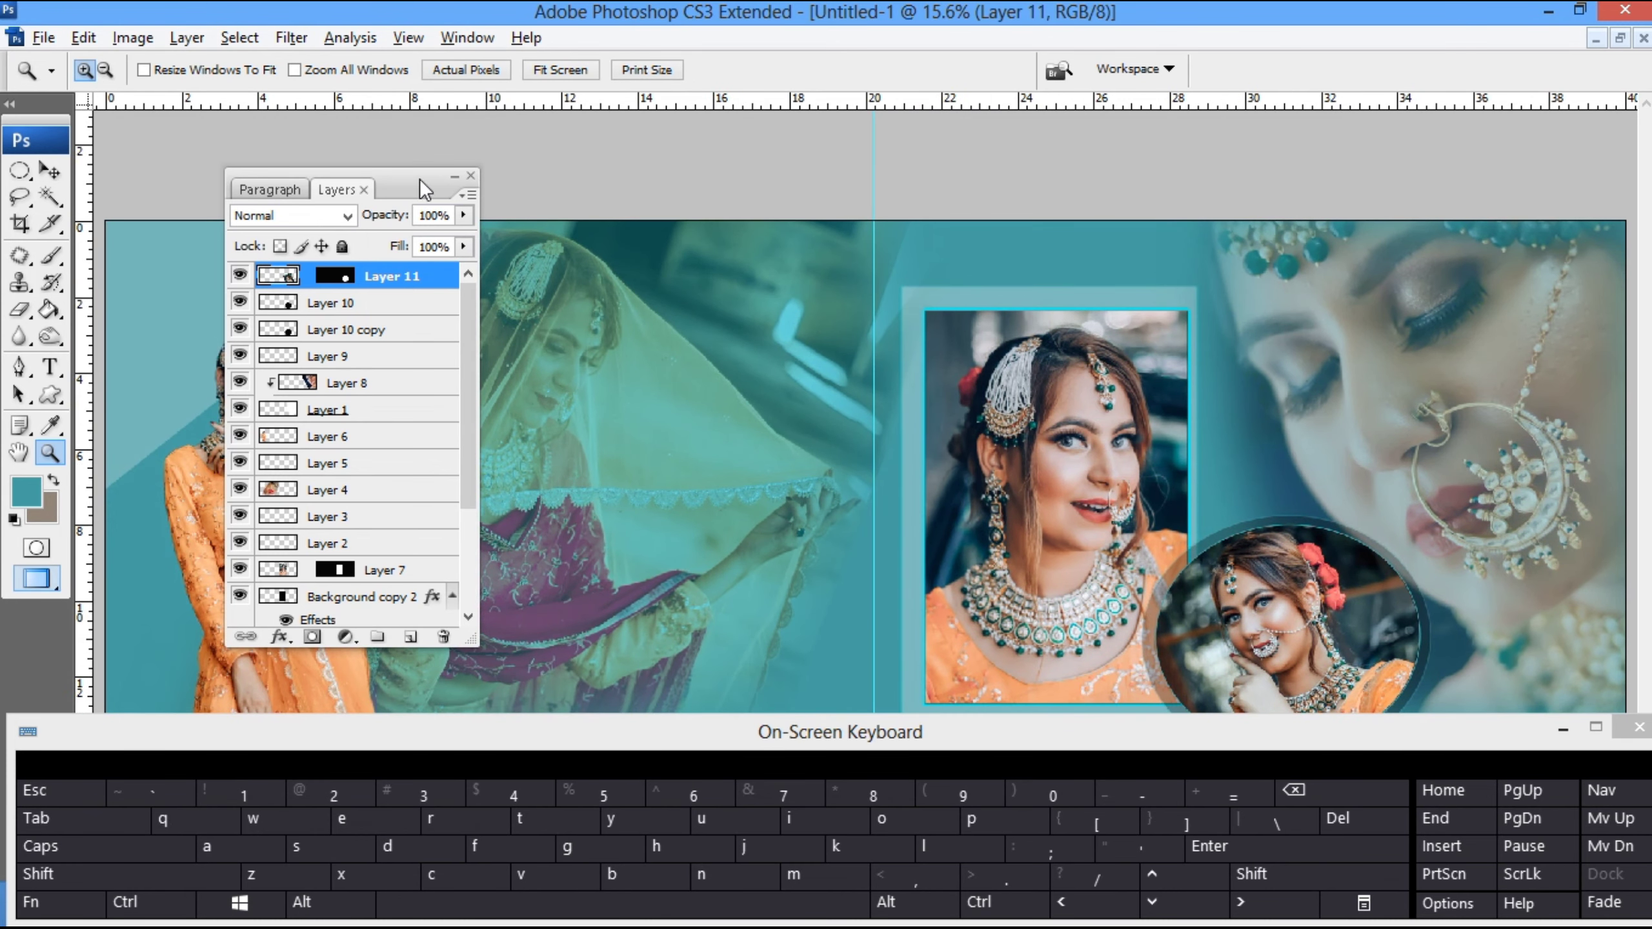
key("ctrl+minus")
key("ctrl+minus")
left_click_drag(442, 175, 1642, 293)
key("v")
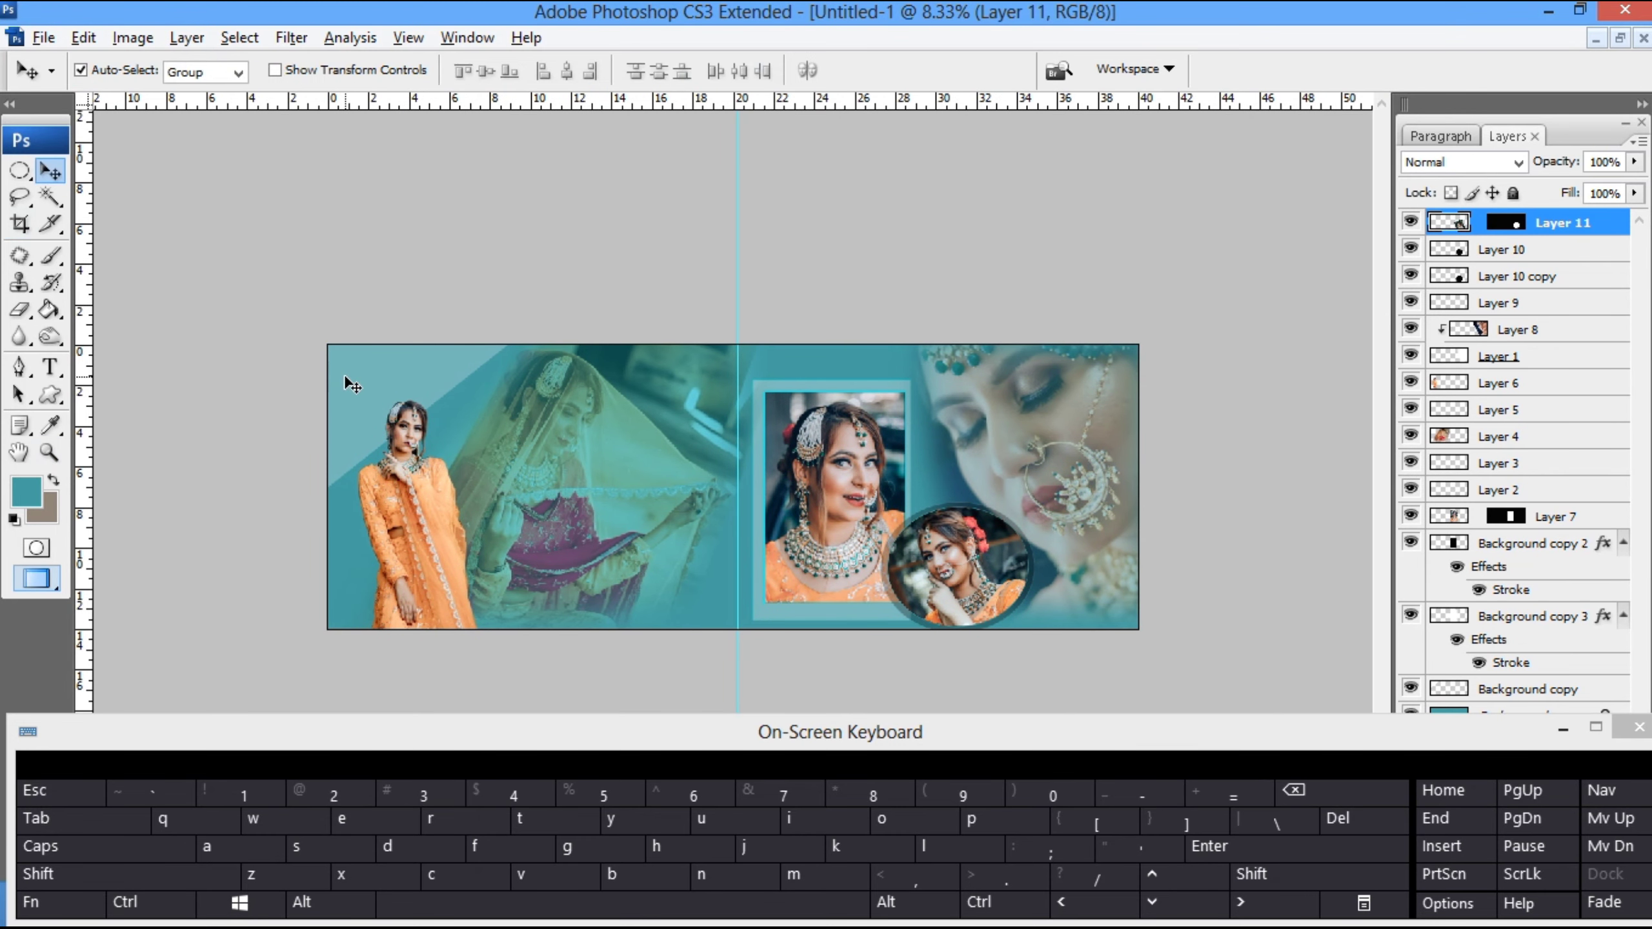
- Shift the standing bride on Layer 6 down slightly
left_click(421, 423)
left_click(414, 530)
key("shift+Down")
key("shift+Down")
key("shift+Down")
key("shift+Down")
key("shift+Down")
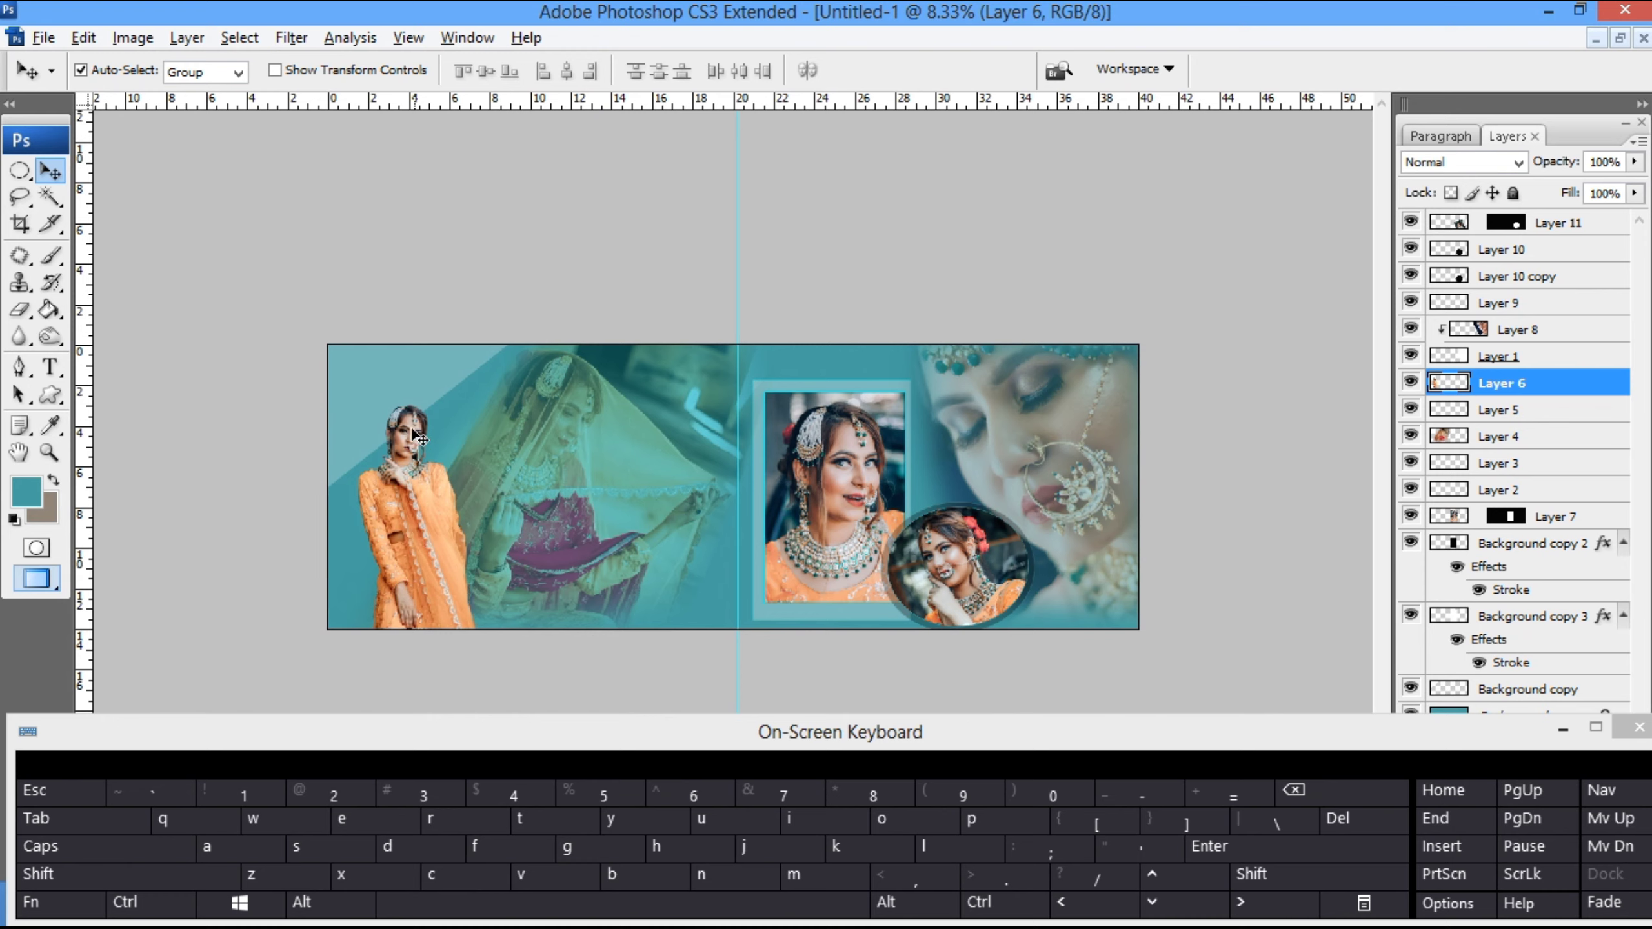
- Paste the bride photo directly above the Background copy layer and place it behind the standing bride's head
right_click(396, 383)
left_click(456, 393)
key("ctrl+v")
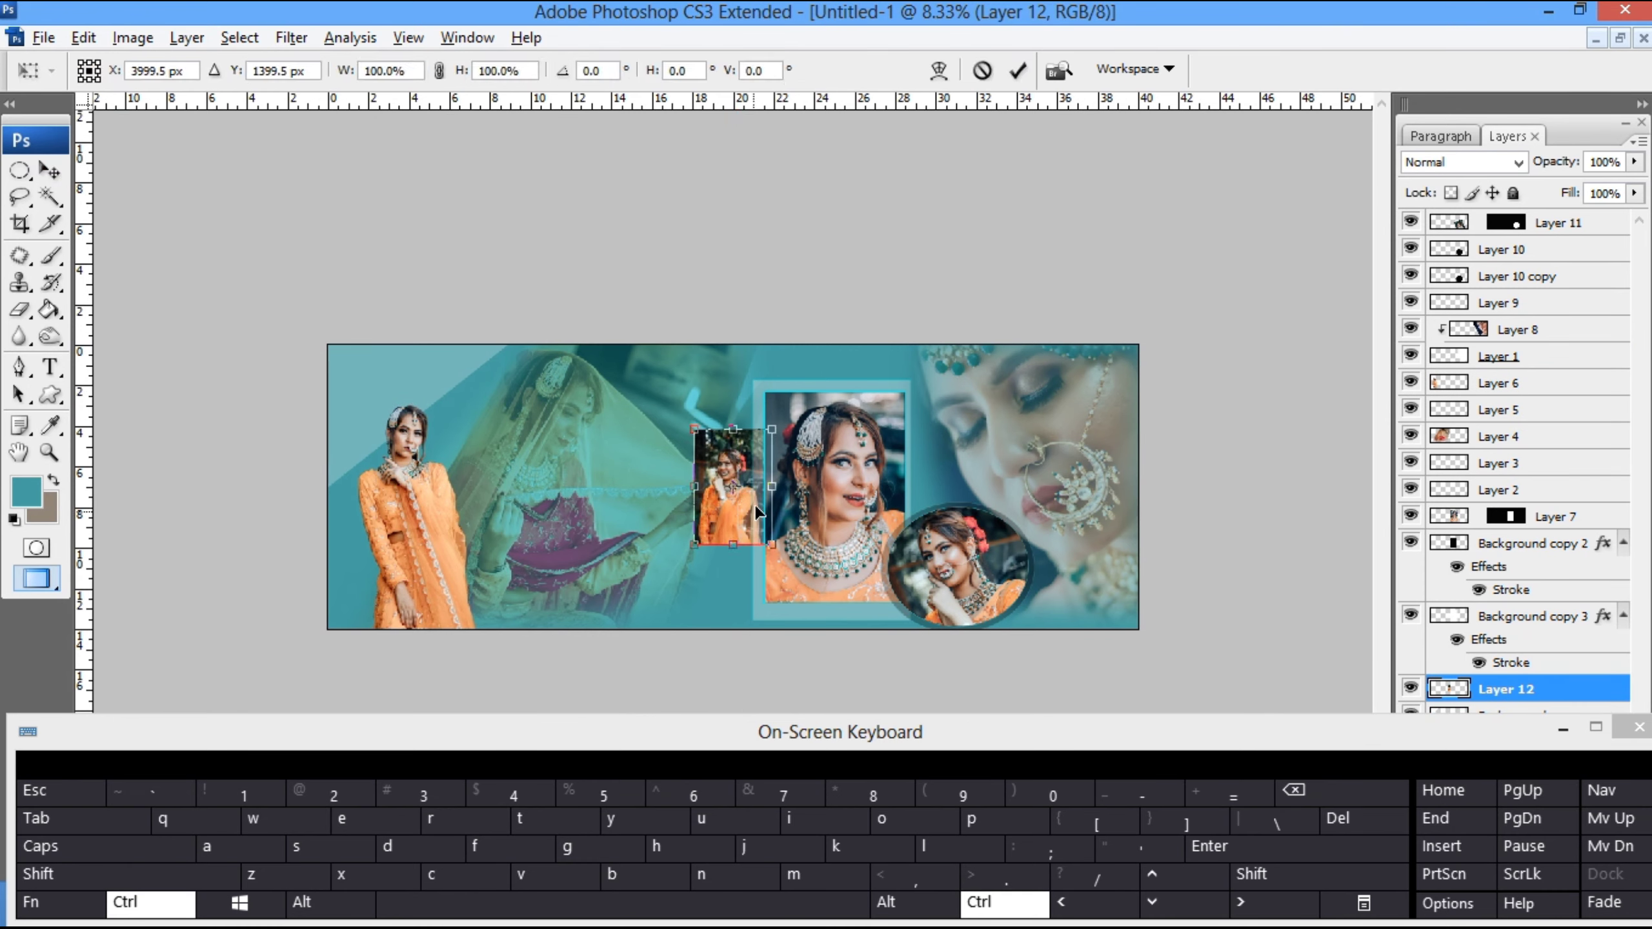
left_click_drag(753, 504, 440, 426)
- Apply a strong Gaussian Blur to the bride photo pasted on Layer 12
left_click(278, 41)
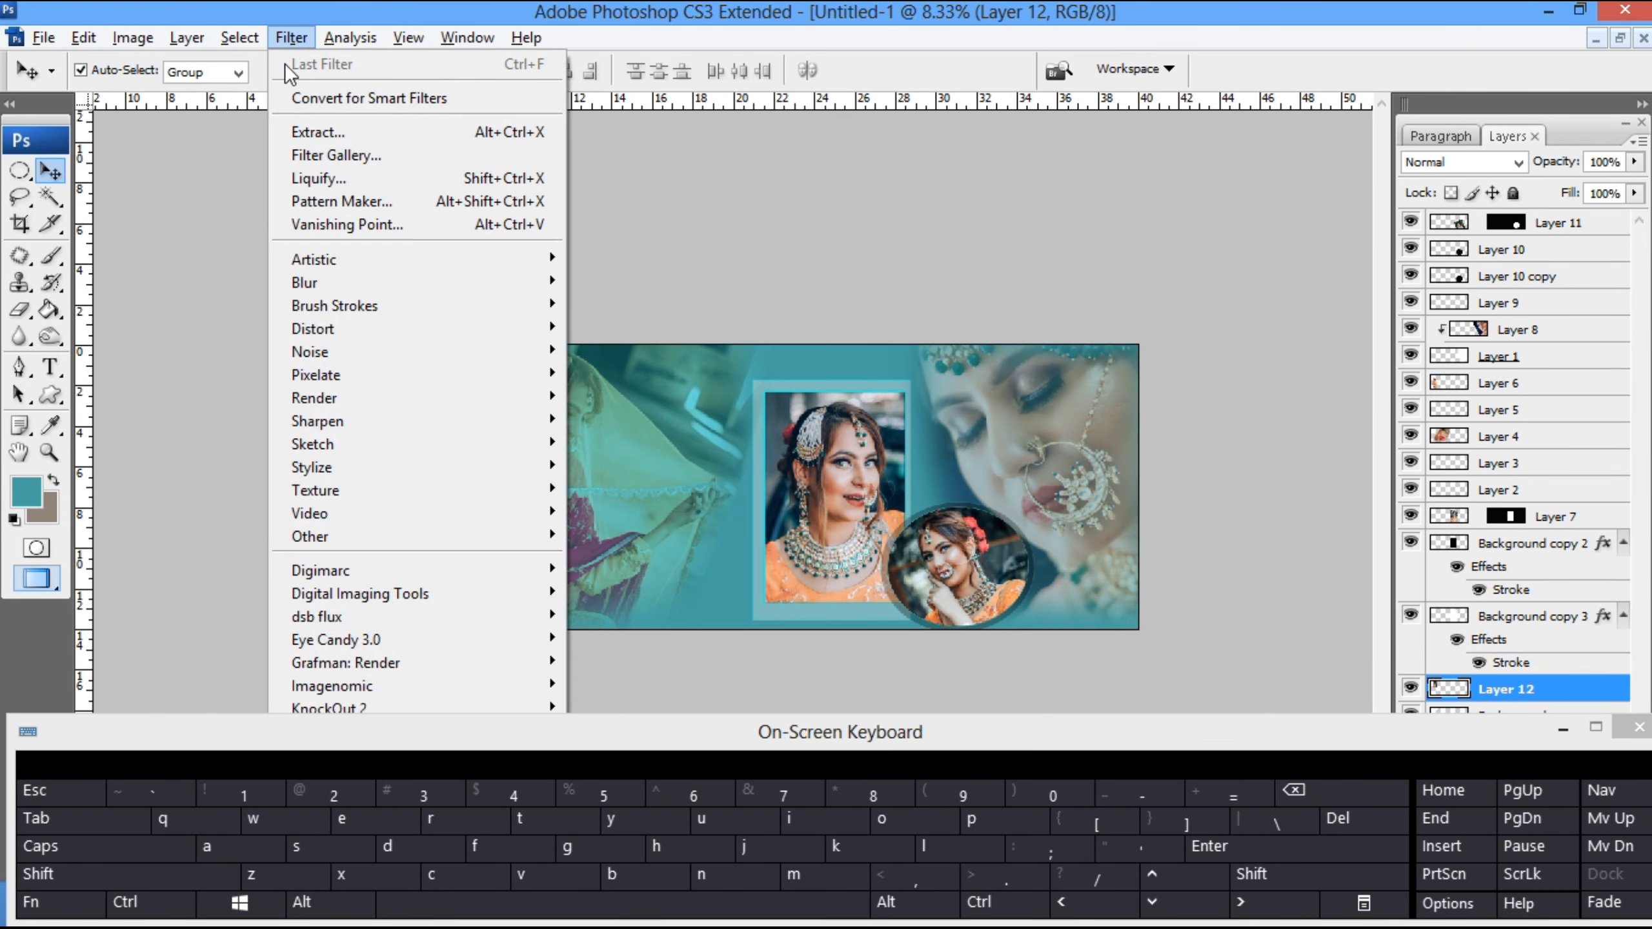
mouse_move(317, 277)
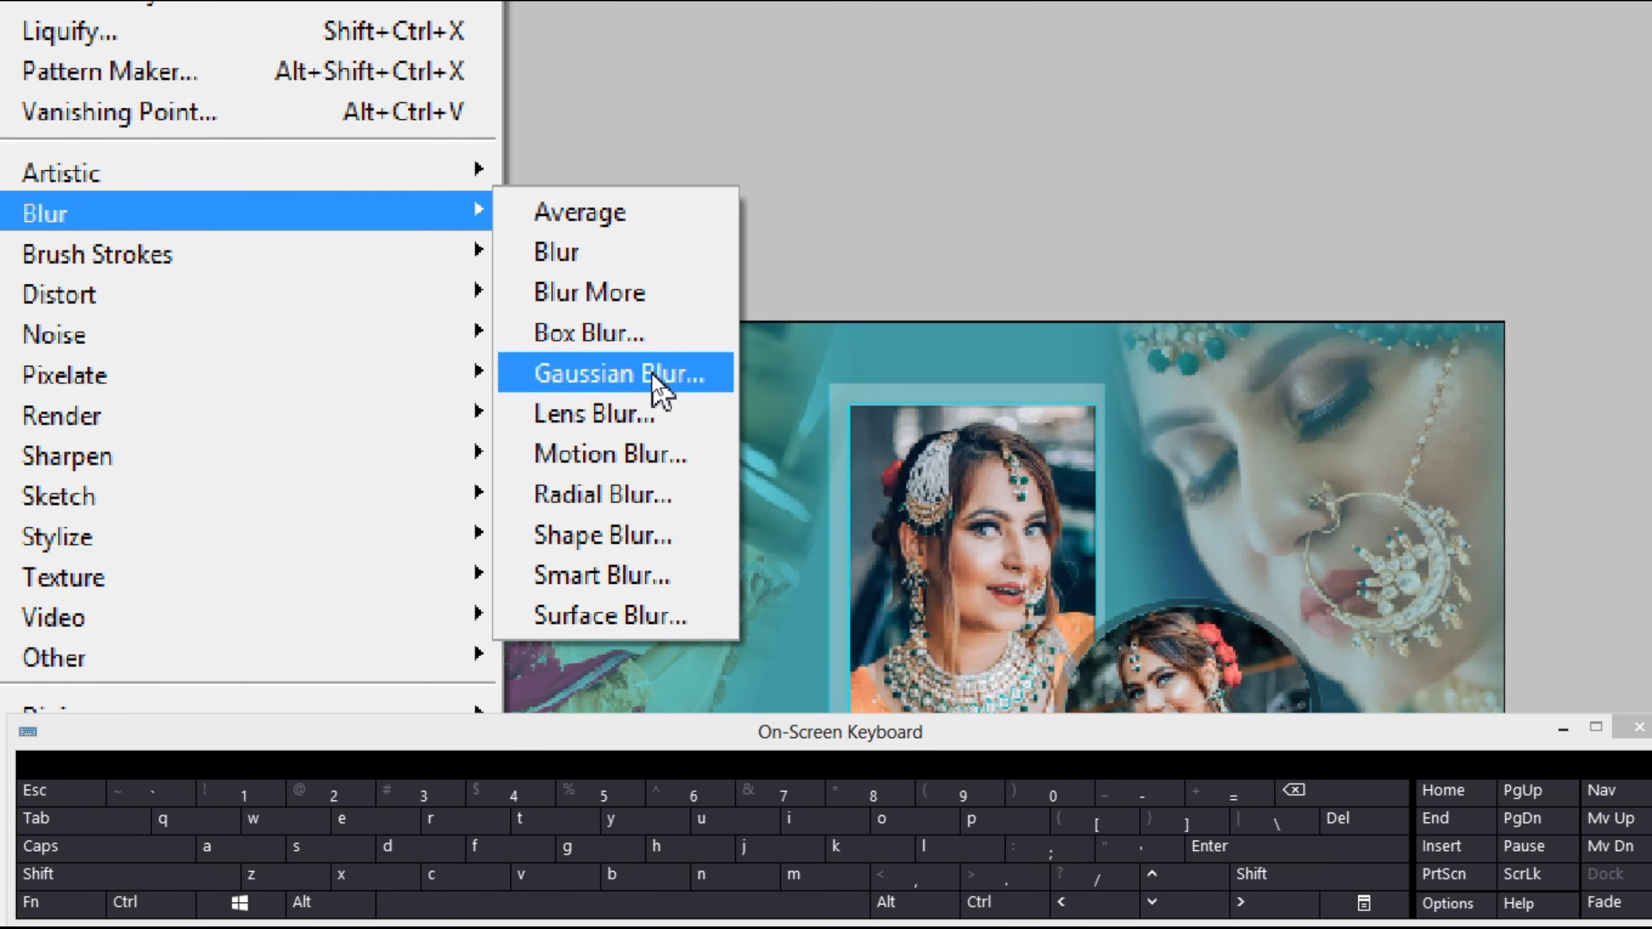
left_click(644, 374)
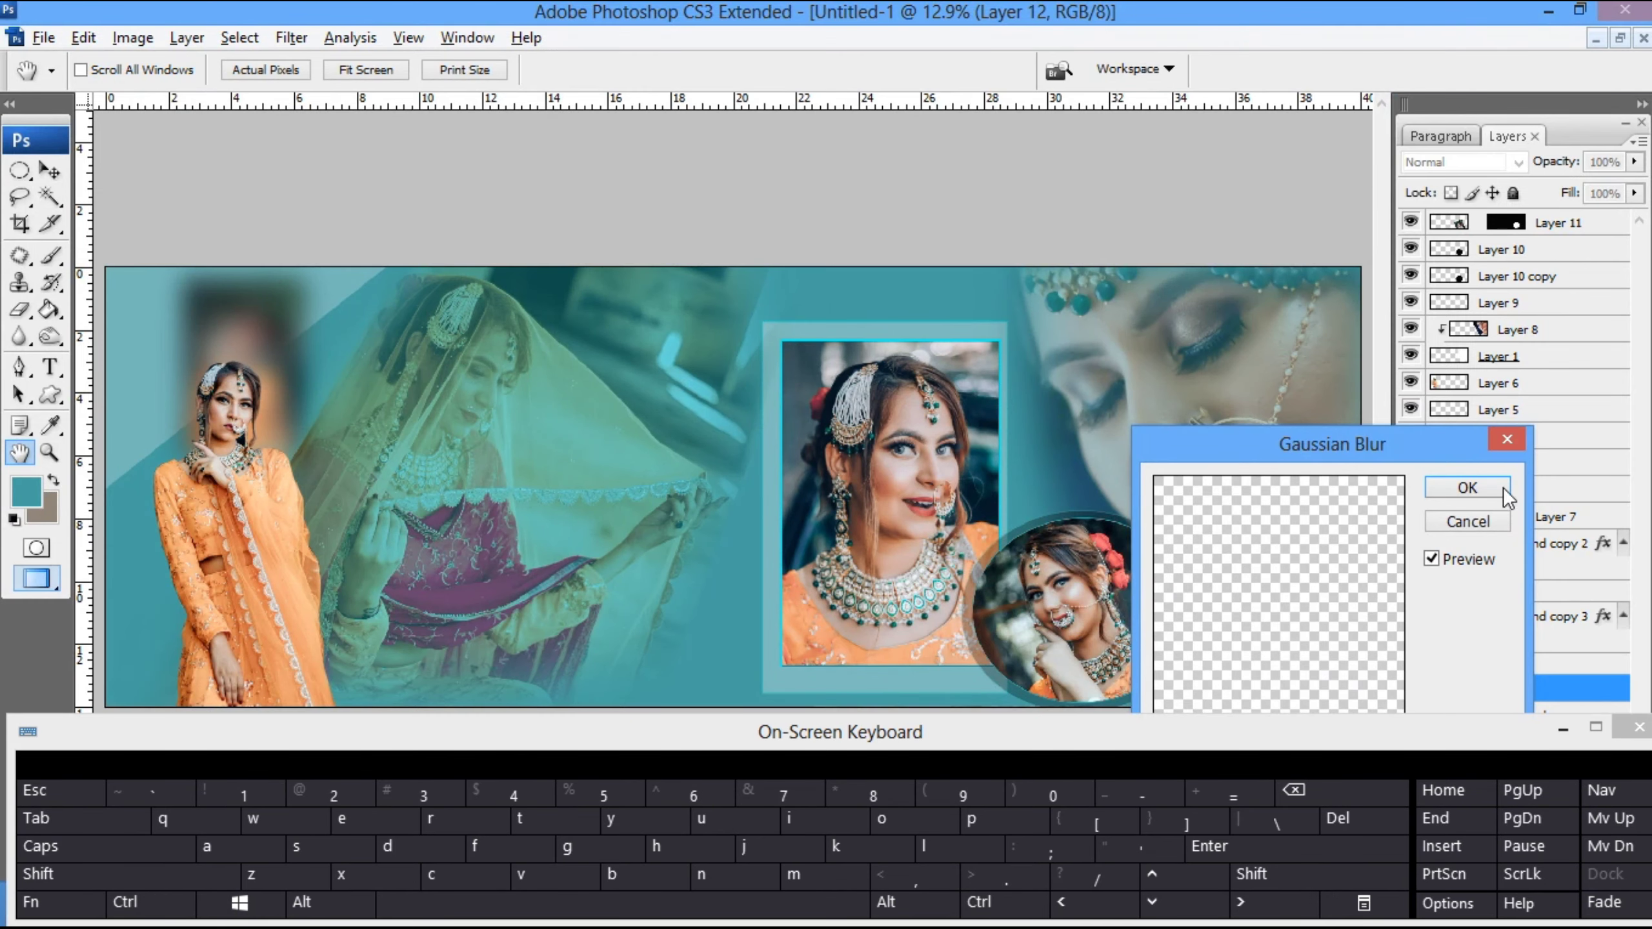
left_click_drag(1447, 443, 1082, 151)
left_click_drag(923, 516, 968, 513)
key("Return")
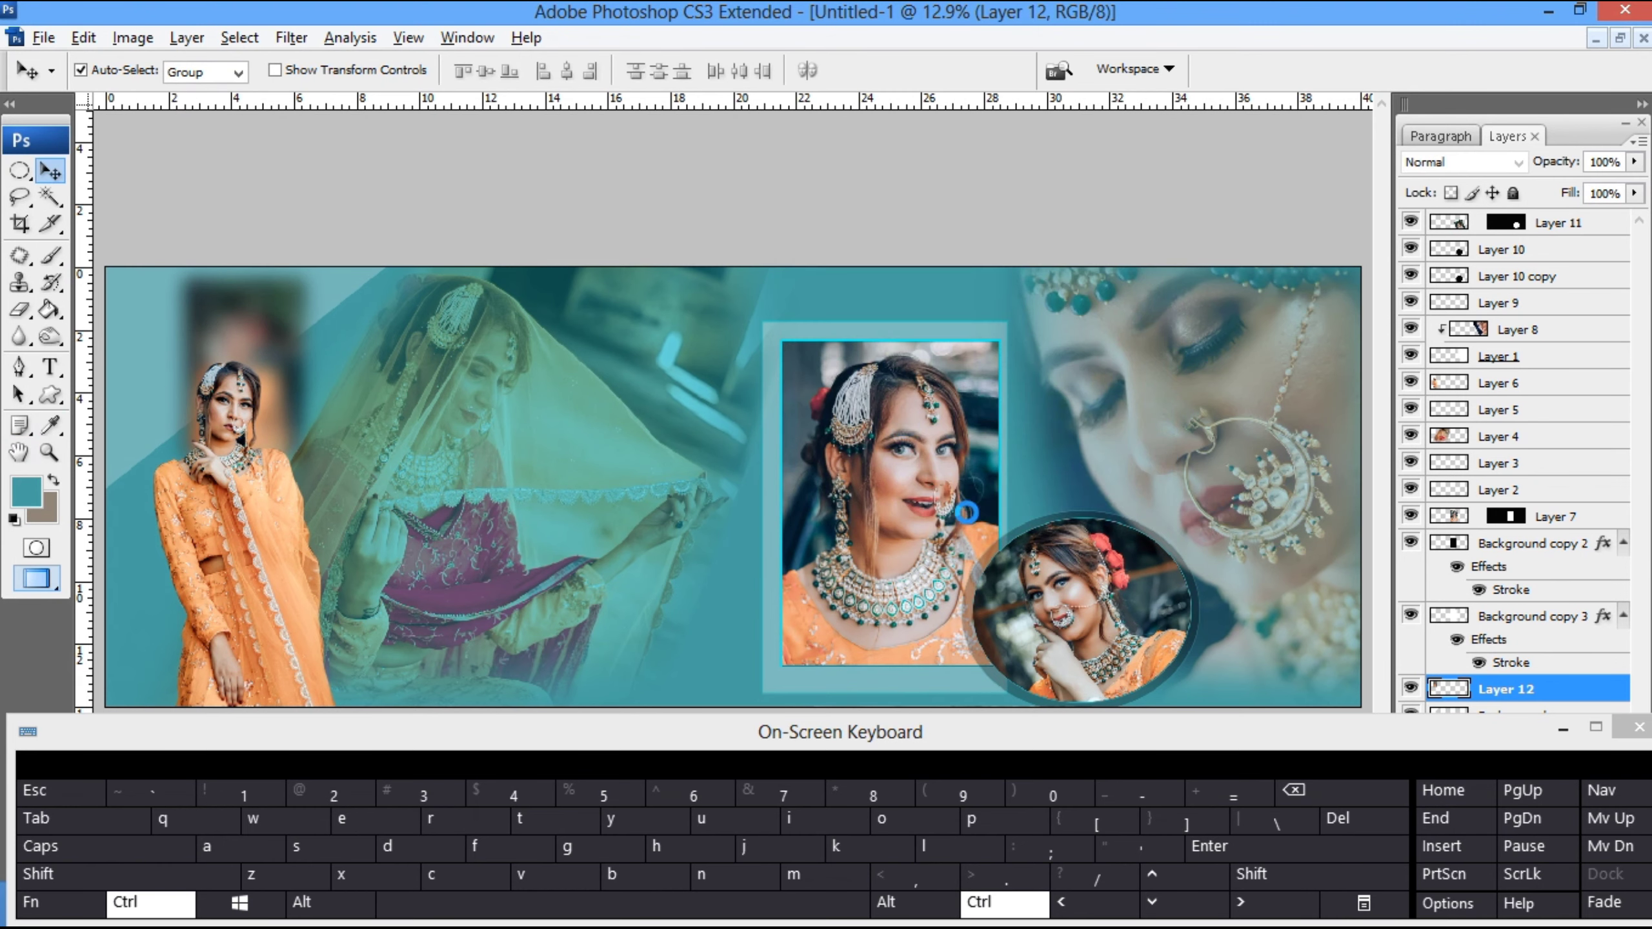
- Shift the blurred photo to a golden yellow tone with Hue/Saturation
key("ctrl+u")
left_click_drag(1245, 483, 1173, 485)
key("Return")
- Enlarge the blurred golden photo on Layer 12 to about 756% at a 9° rotation over the spread's left half and set its opacity to 60%
key("ctrl+t")
left_click_drag(231, 433, 735, 725)
left_click_drag(338, 498, 516, 488)
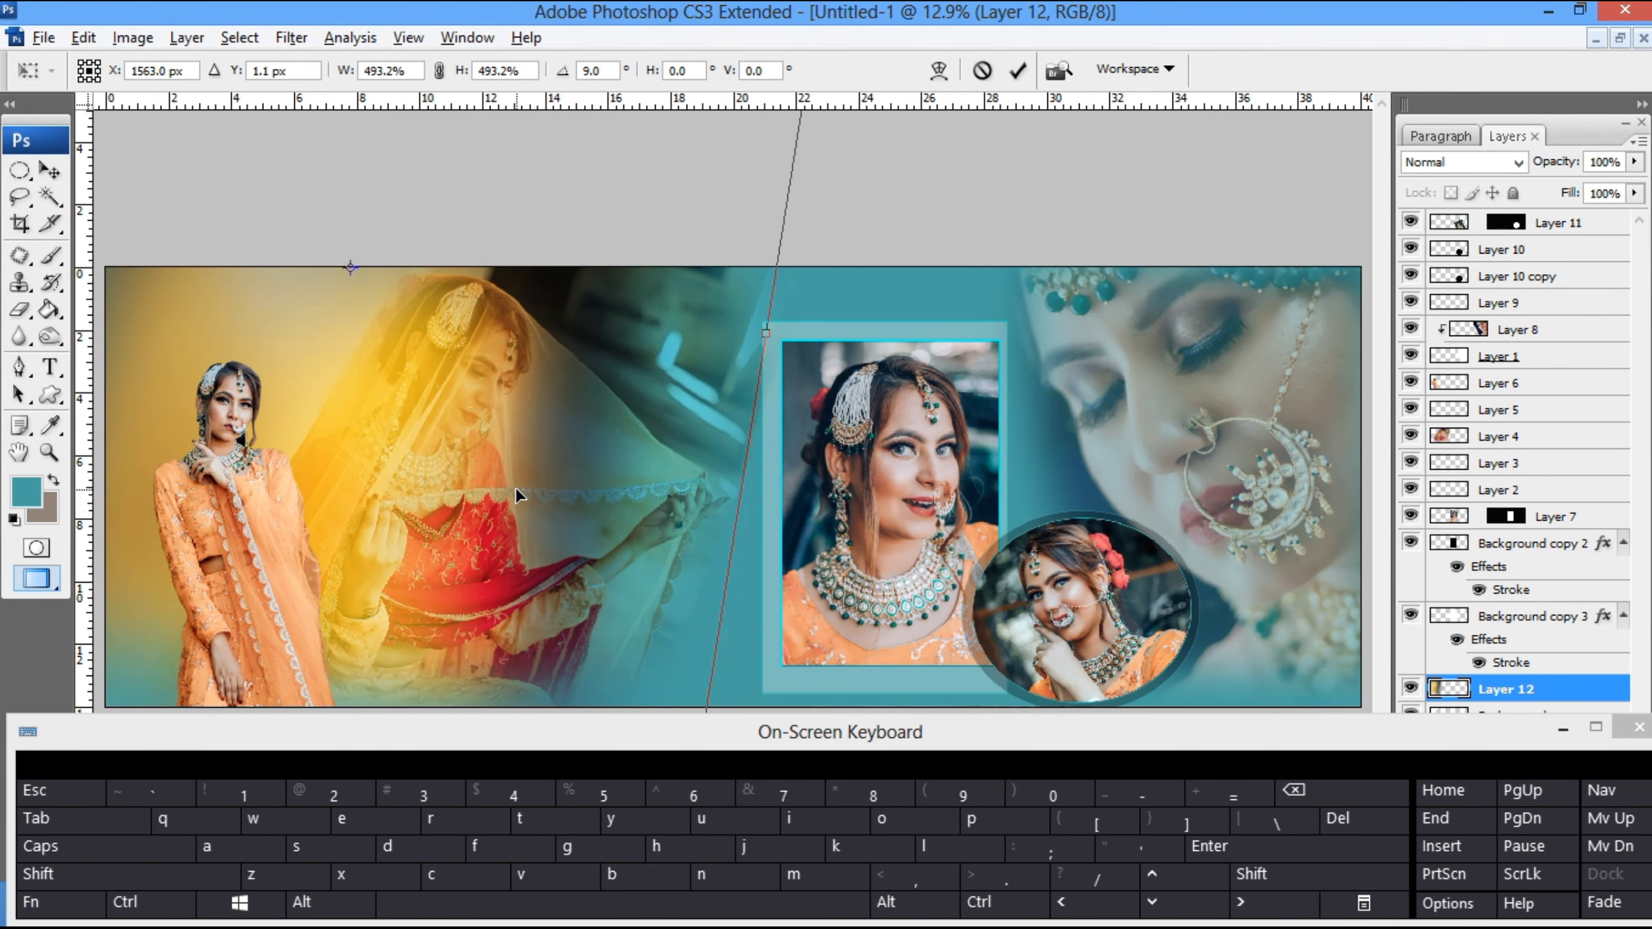
key("ctrl+0")
key("ctrl+minus")
left_click_drag(760, 710, 842, 795)
mouse_move(715, 602)
left_mouse_down()
mouse_move(707, 589)
mouse_move(741, 582)
mouse_move(724, 589)
left_mouse_up()
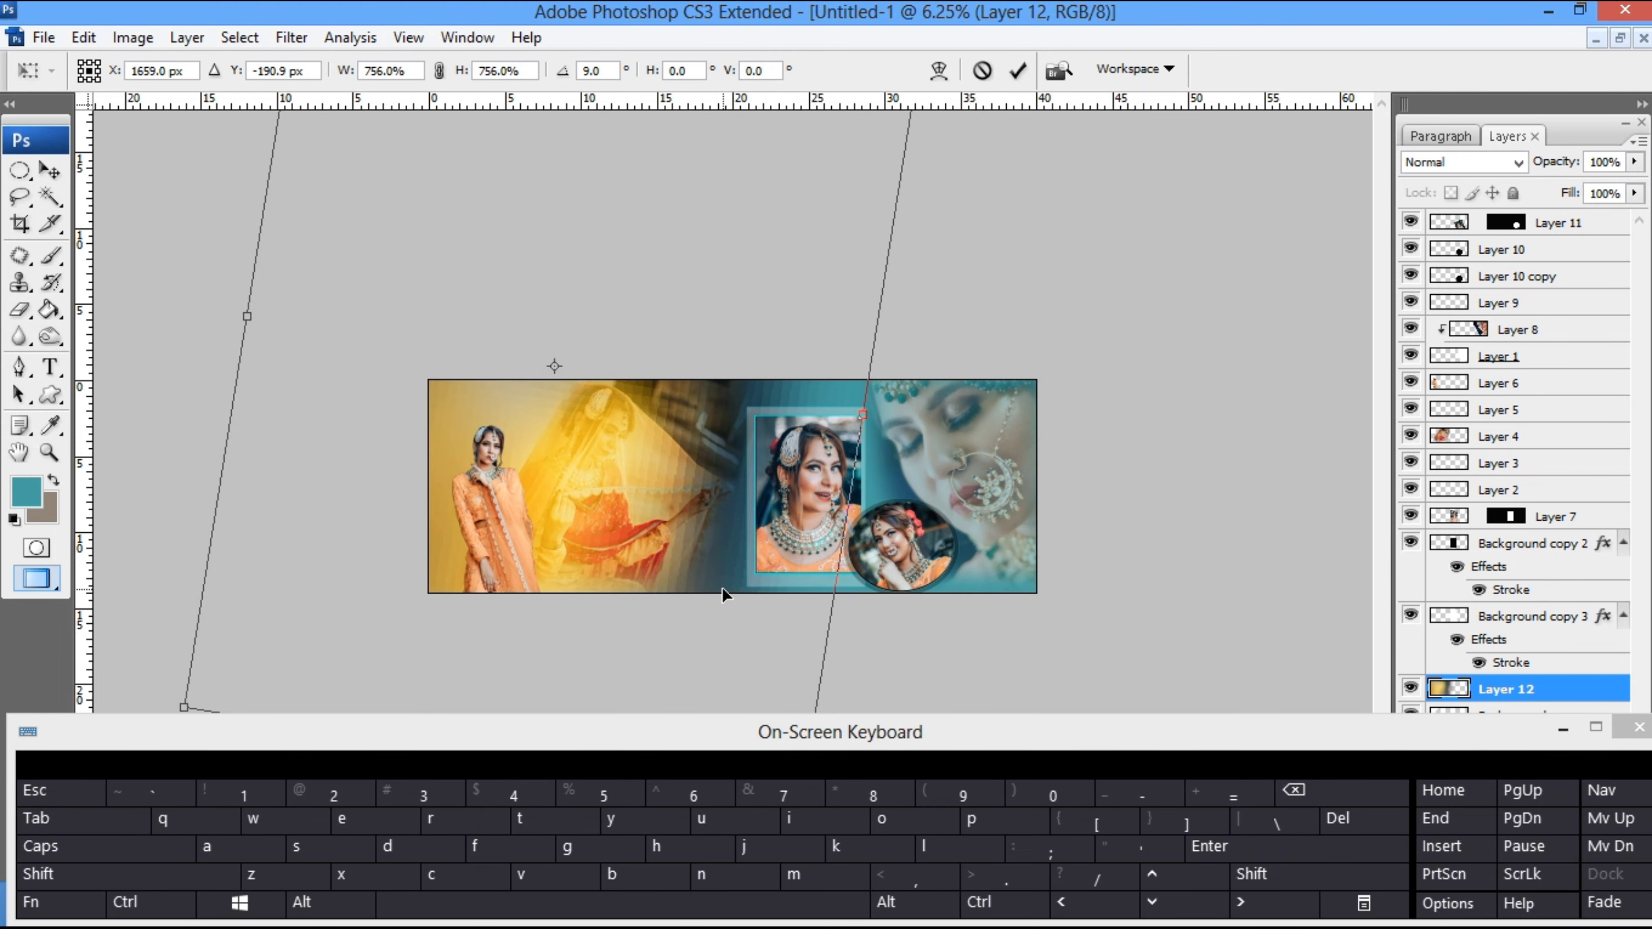
key("Return")
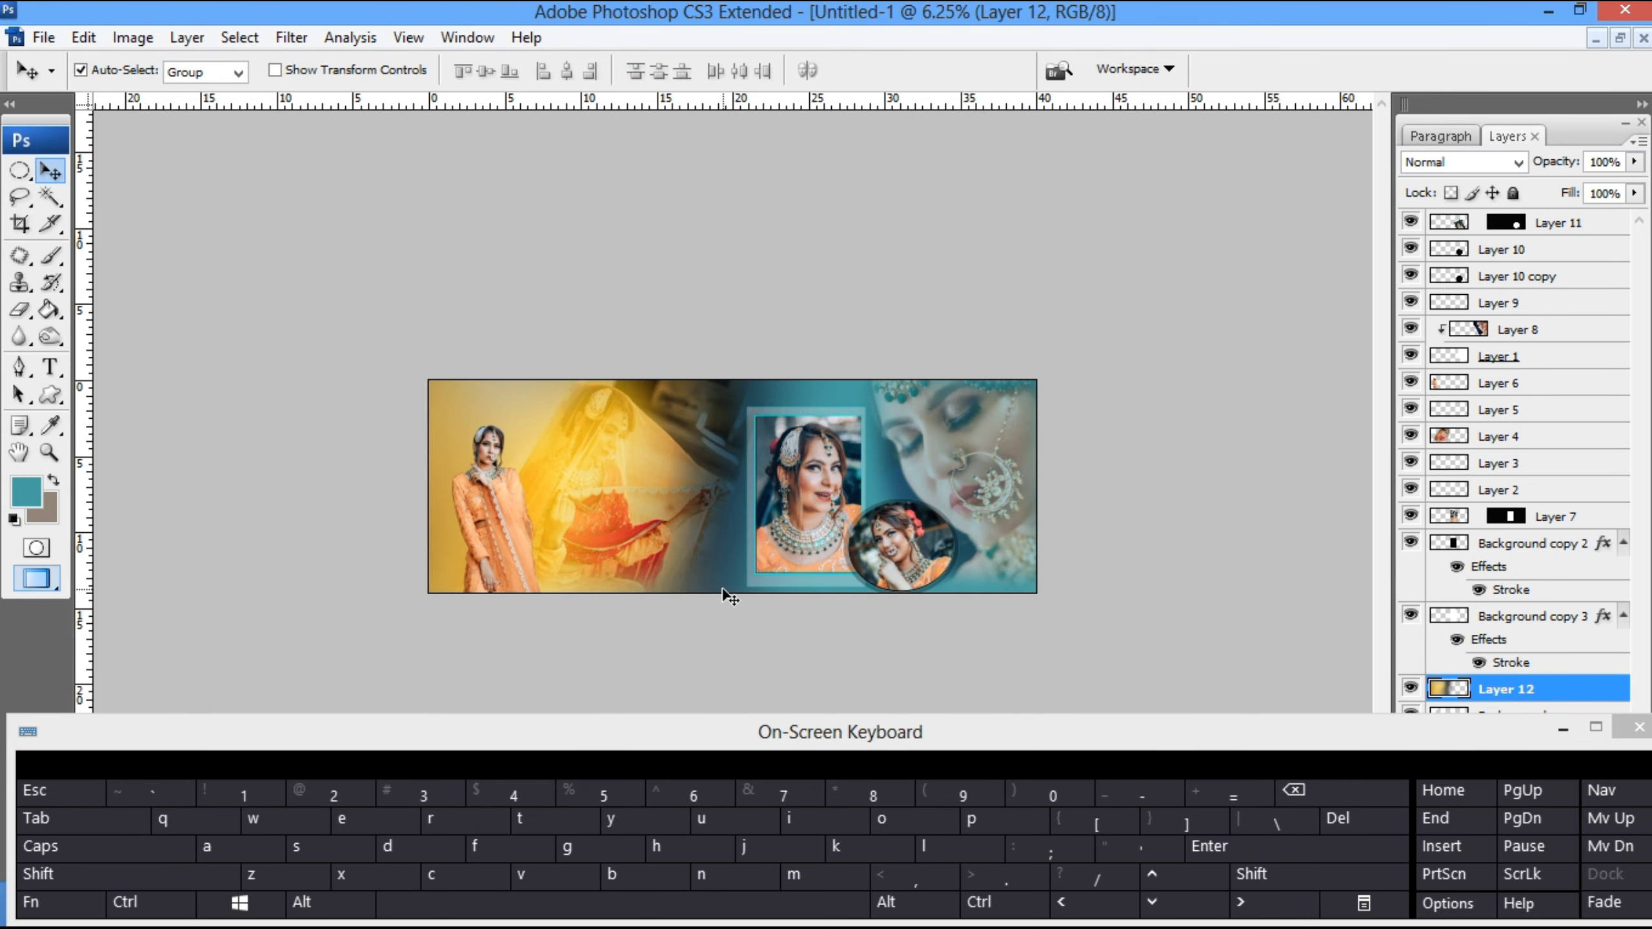
key("6")
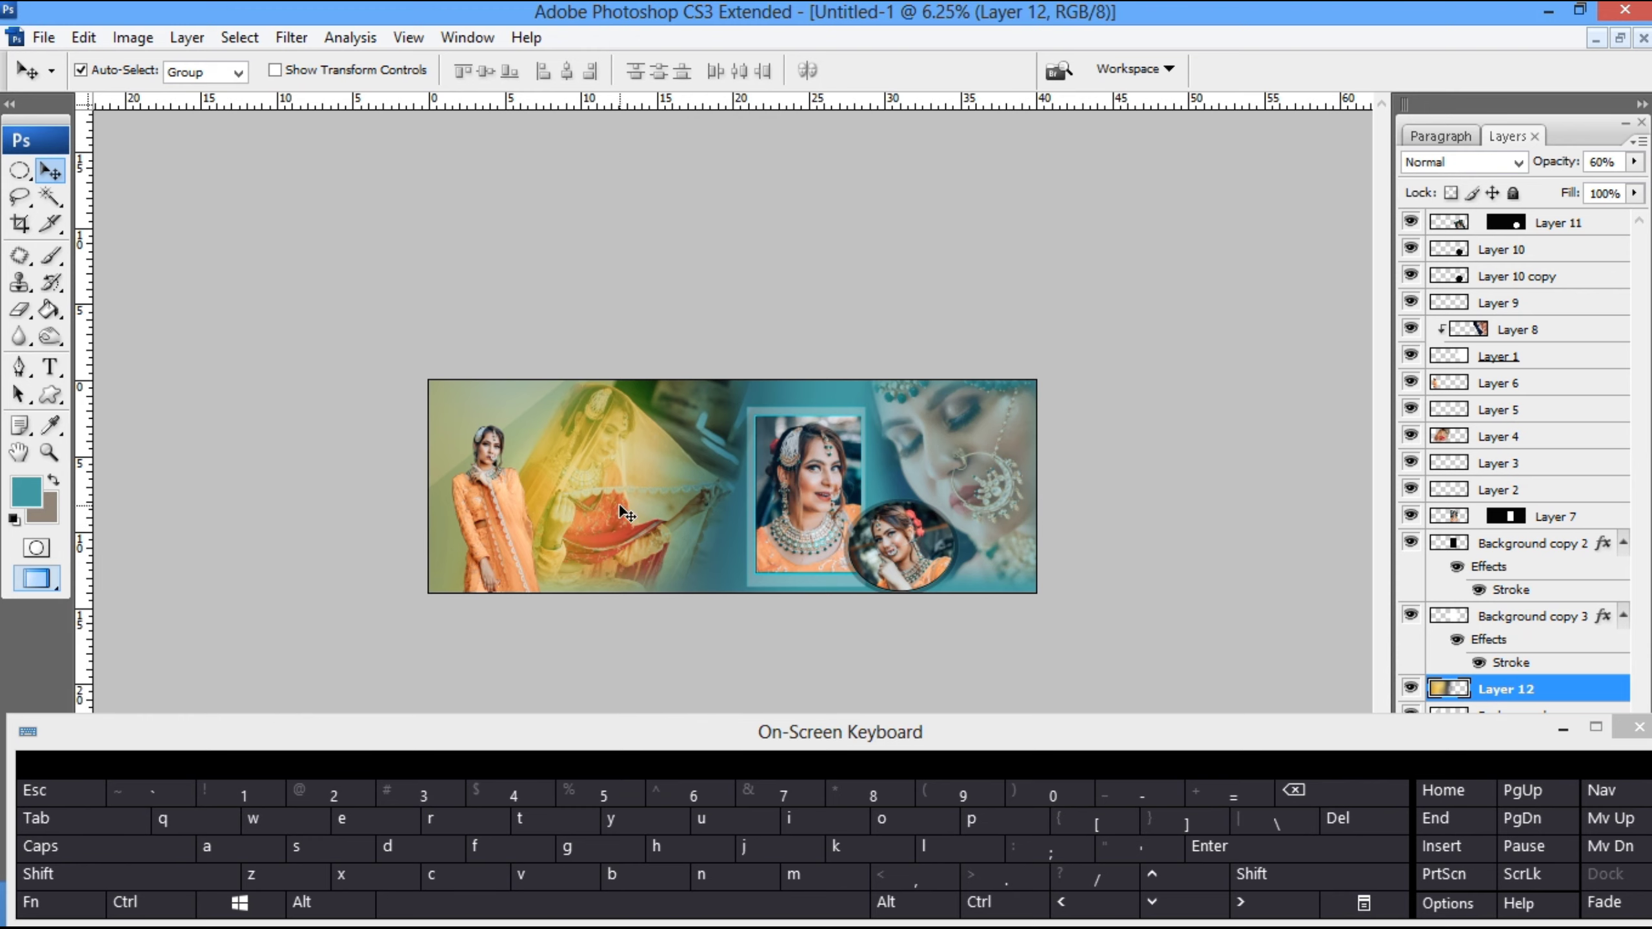
- Examine how the golden tint blends with the teal background across the whole spread, both fitted to the screen and at reduced size
key("z")
right_click(558, 459)
left_click(576, 473)
right_click(435, 384)
key("Escape")
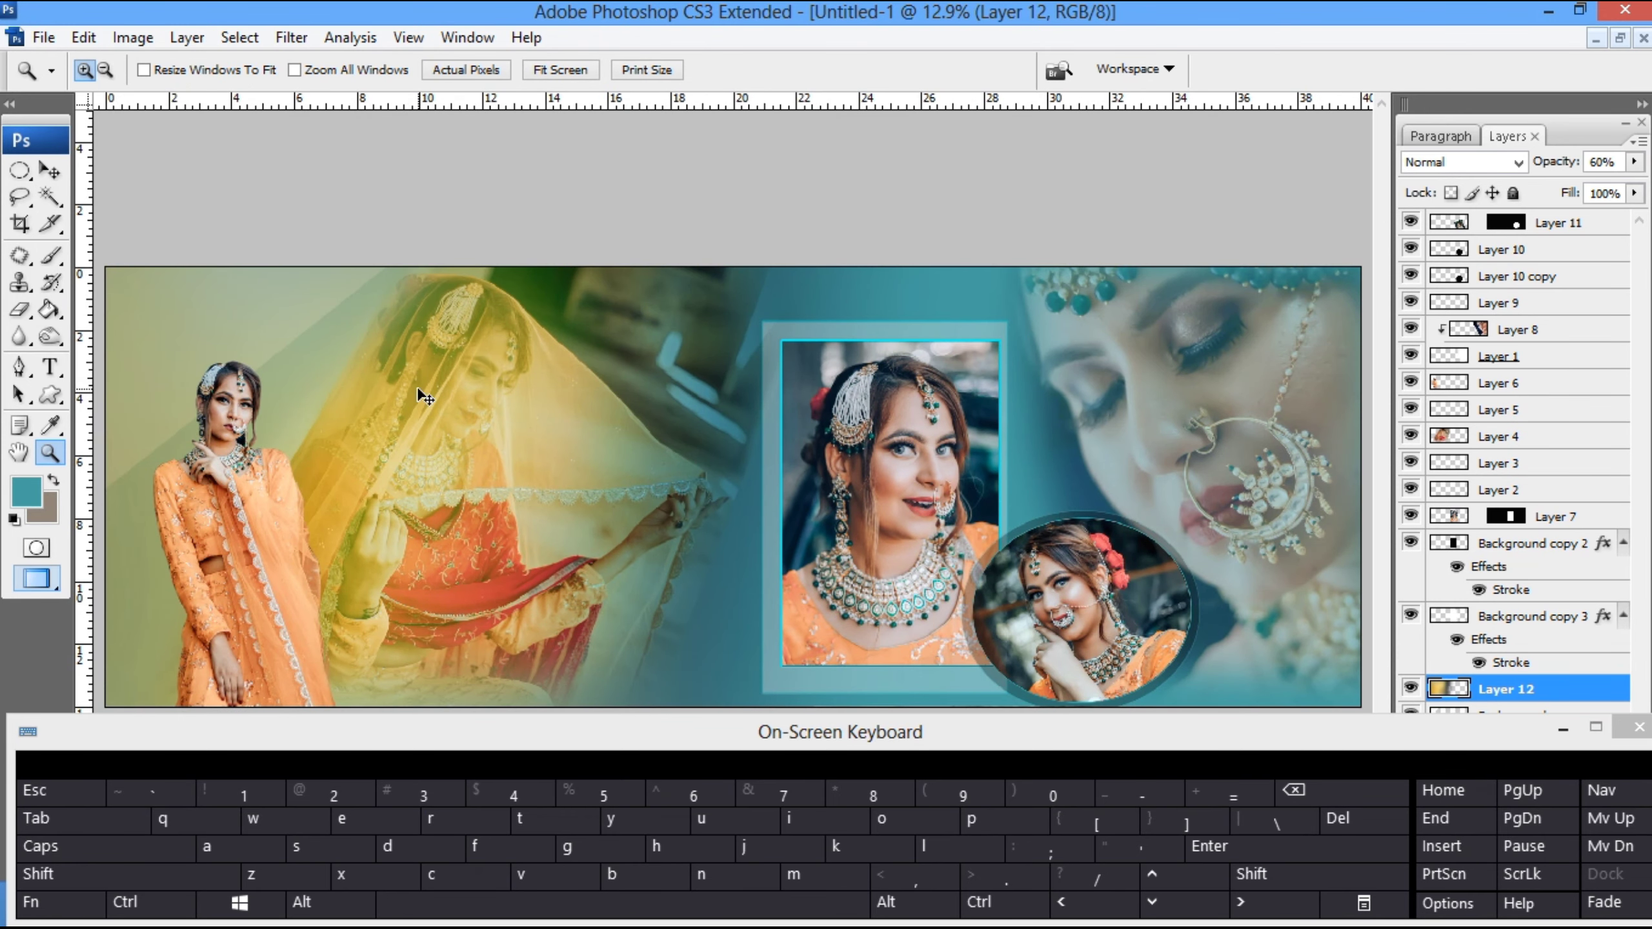
key("ctrl+minus")
key("ctrl+minus")
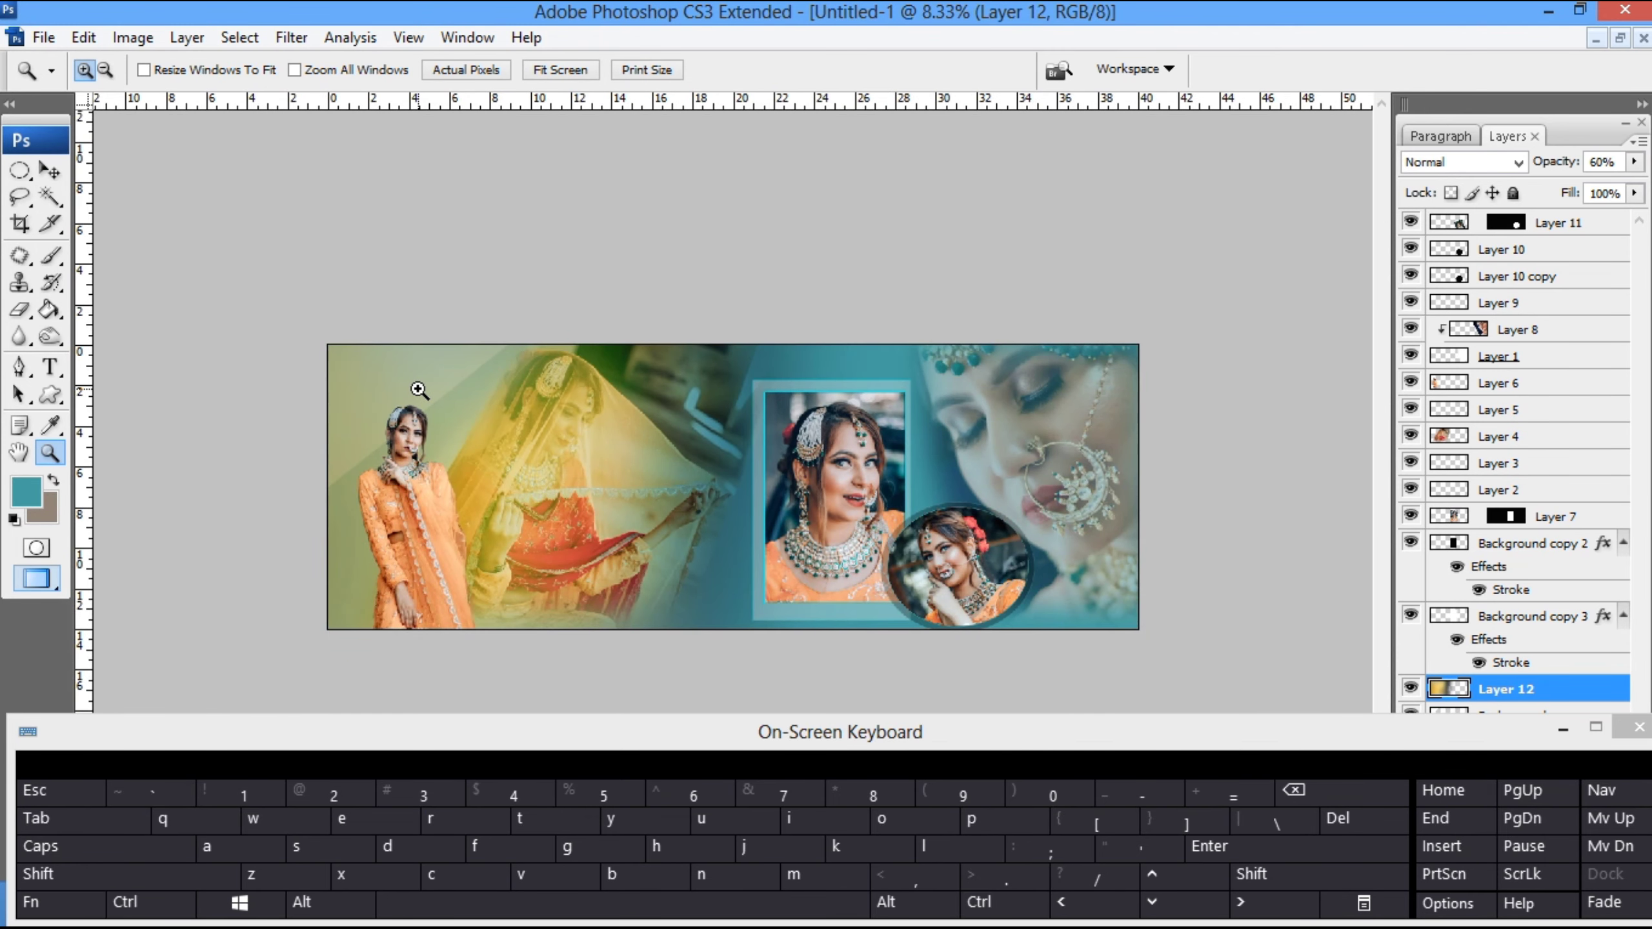
right_click(589, 500)
left_click(607, 514)
right_click(560, 465)
left_click(586, 485)
key("v")
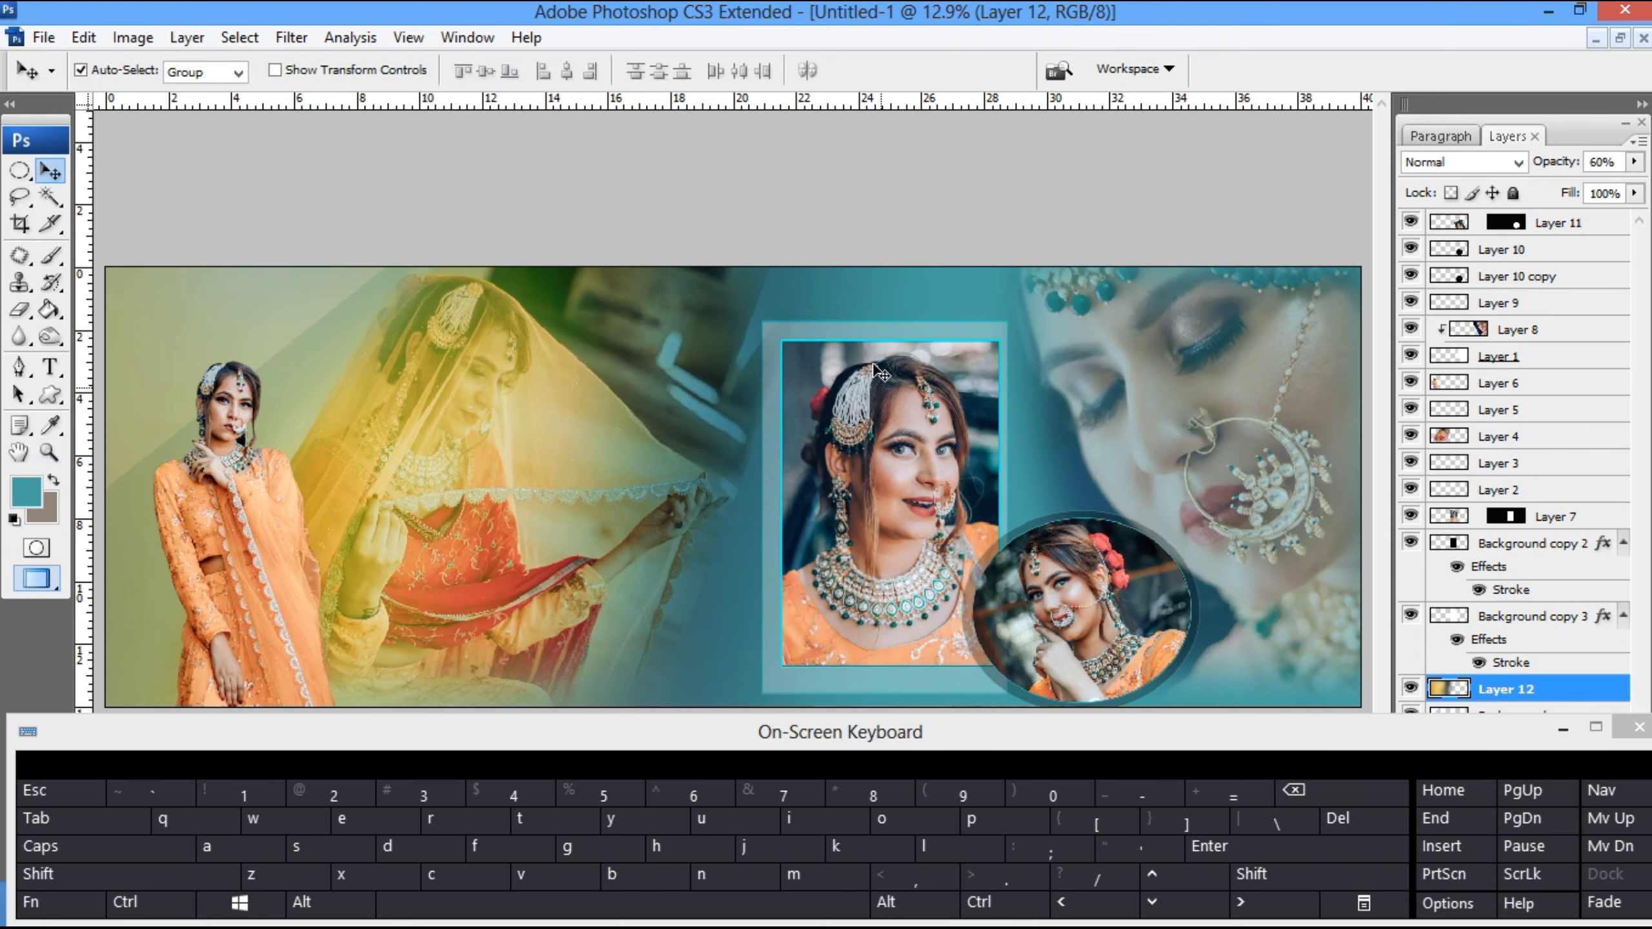
- Sample a golden yellow from the tinted veiled-bride area and fill the right side of Layer 12 with it
right_click(924, 290)
left_click(951, 308)
key("g")
left_click(463, 378, "alt")
key("alt+BackSpace")
left_click(463, 389, "ctrl+alt")
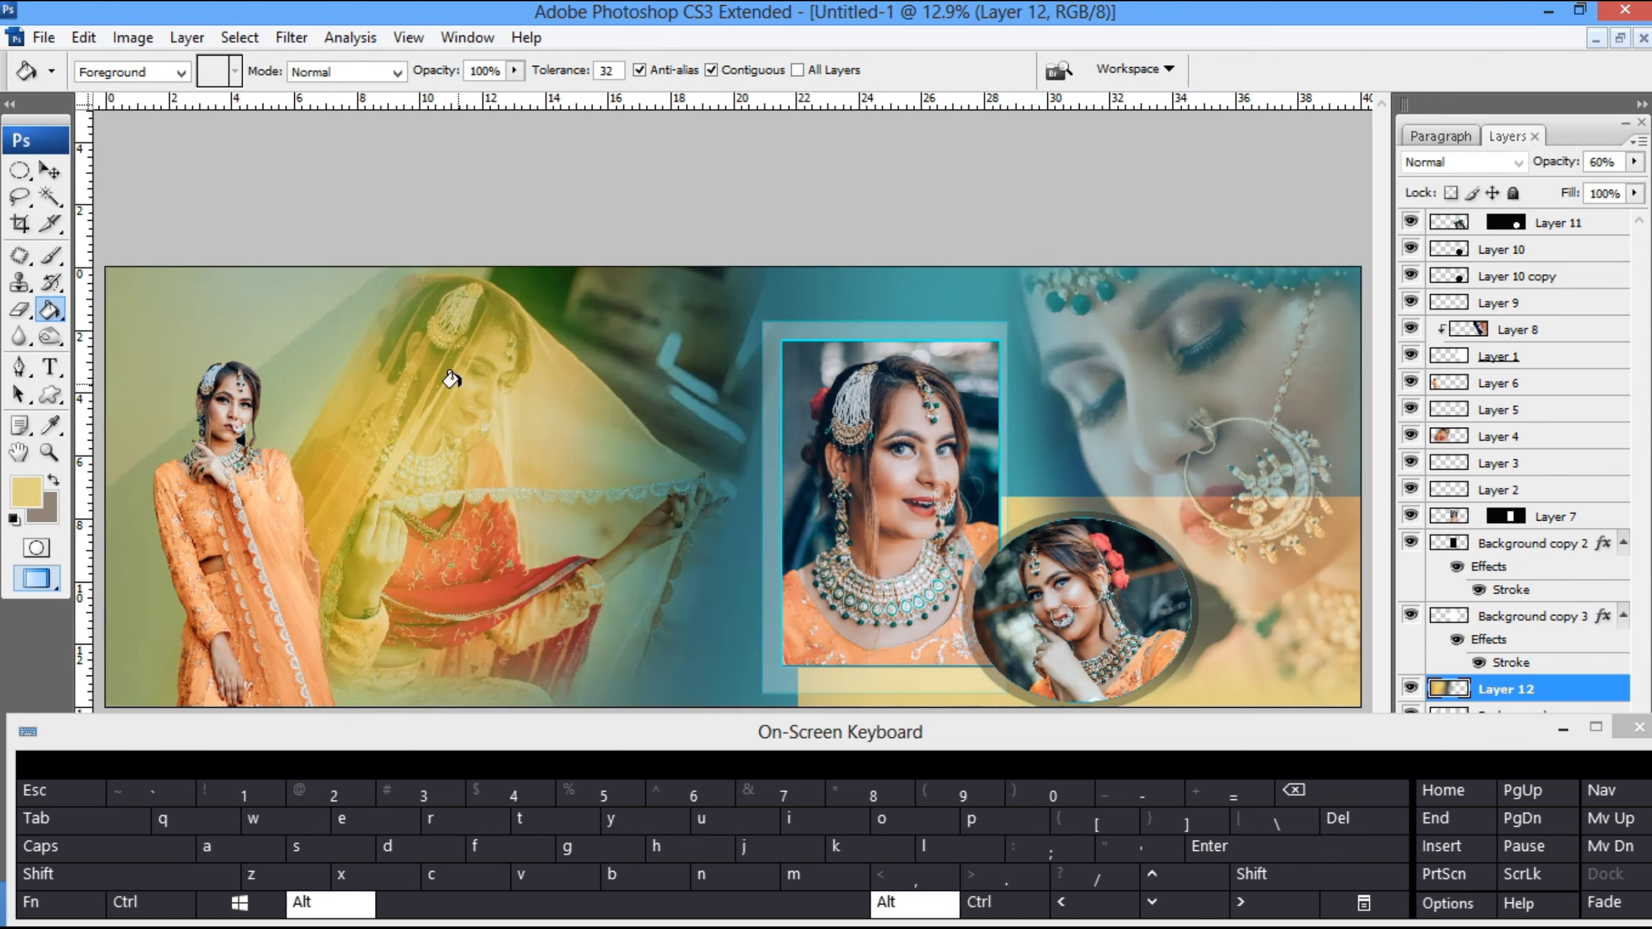